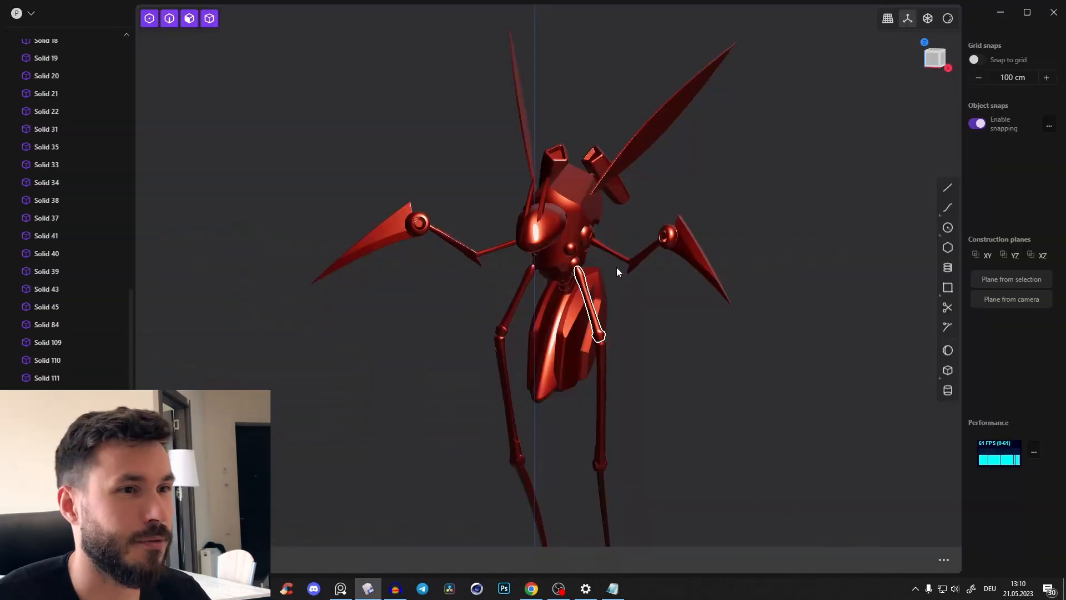
Clear the scene of the insect model and delete the default cube
middle_drag(620, 205, 589, 222)
click(18, 13)
click(51, 24)
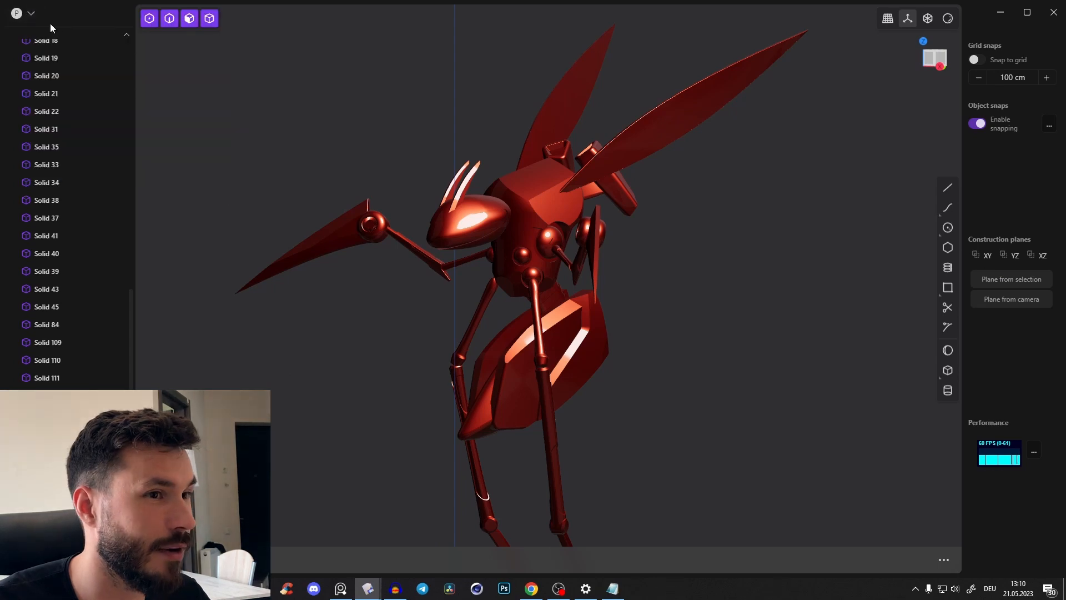
mouse_move(367, 593)
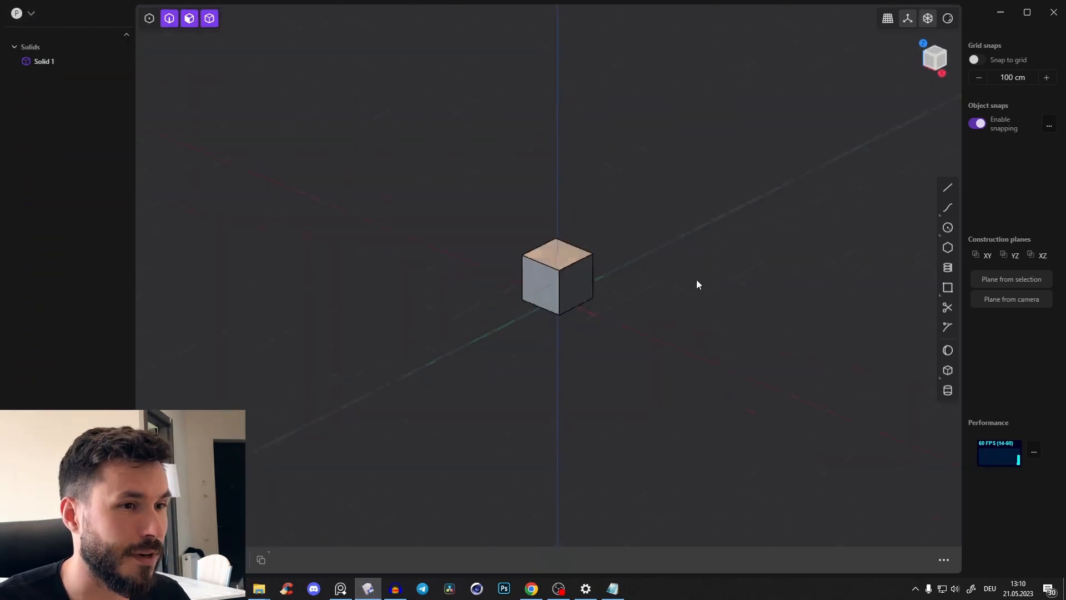
middle_drag(697, 280, 674, 314)
click(553, 269)
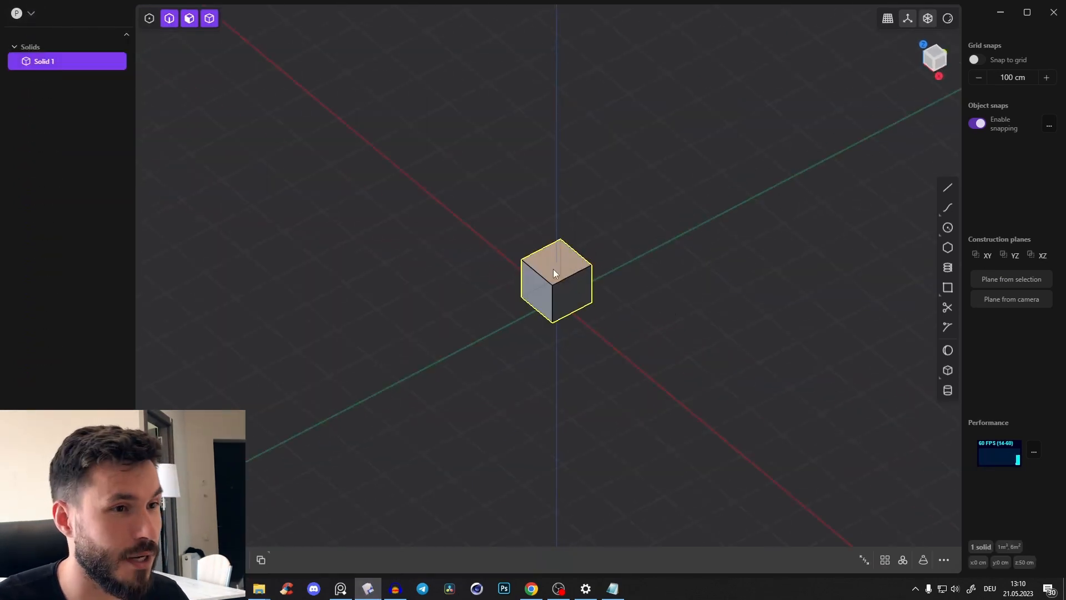
key(Delete)
Bring up the reference image of the round fan unit, enlarge it and place it clear of the modelling area's centre
mouse_move(338, 592)
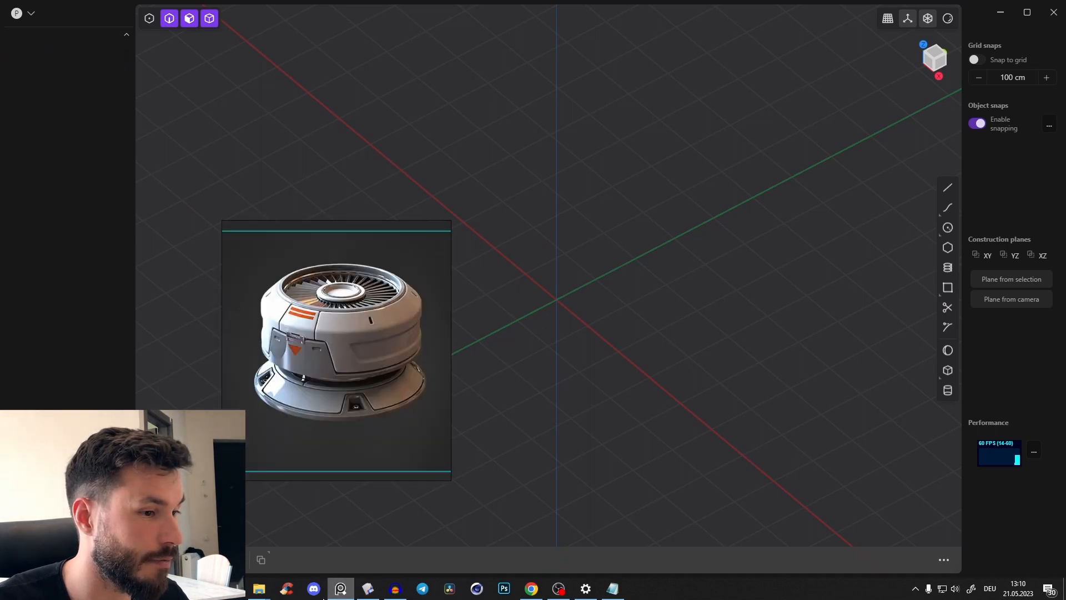
click(340, 590)
right_drag(344, 348, 302, 395)
drag(417, 229, 449, 206)
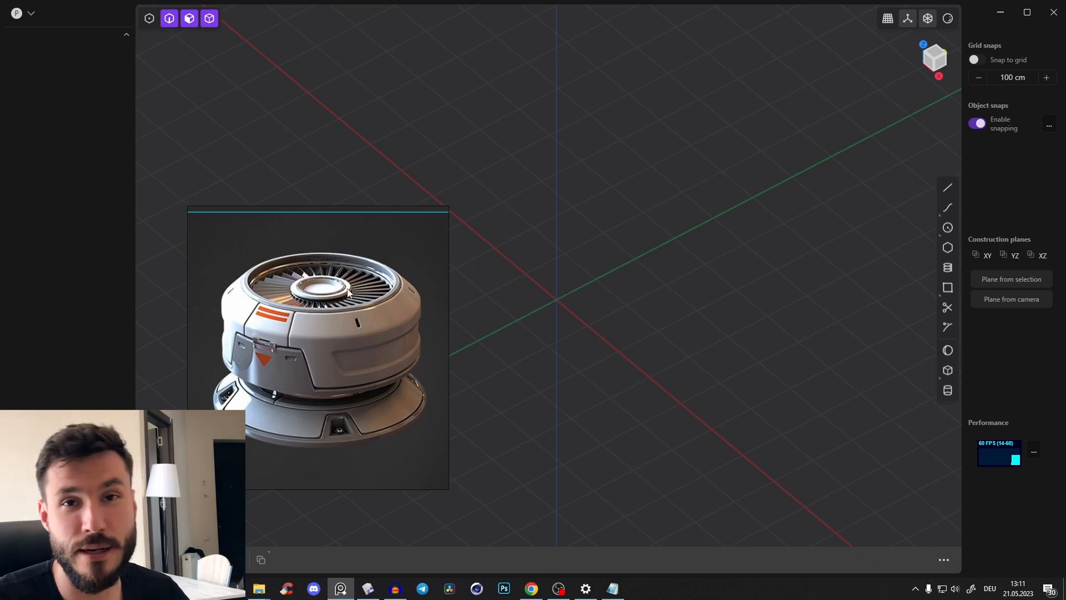
right_drag(330, 287, 284, 148)
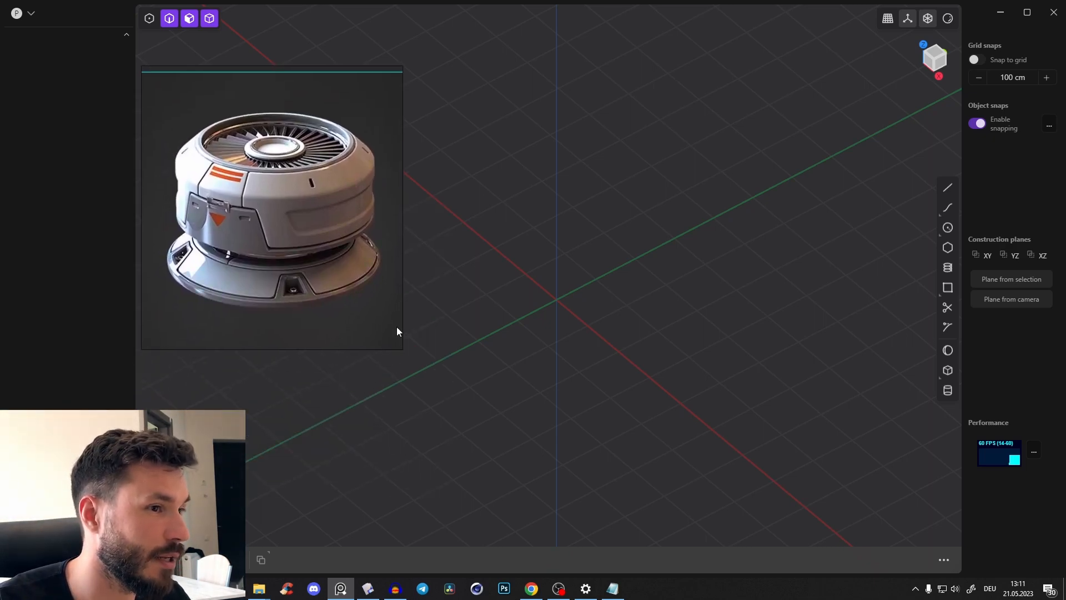
drag(400, 347, 404, 348)
middle_drag(665, 284, 636, 286)
right_drag(305, 186, 298, 189)
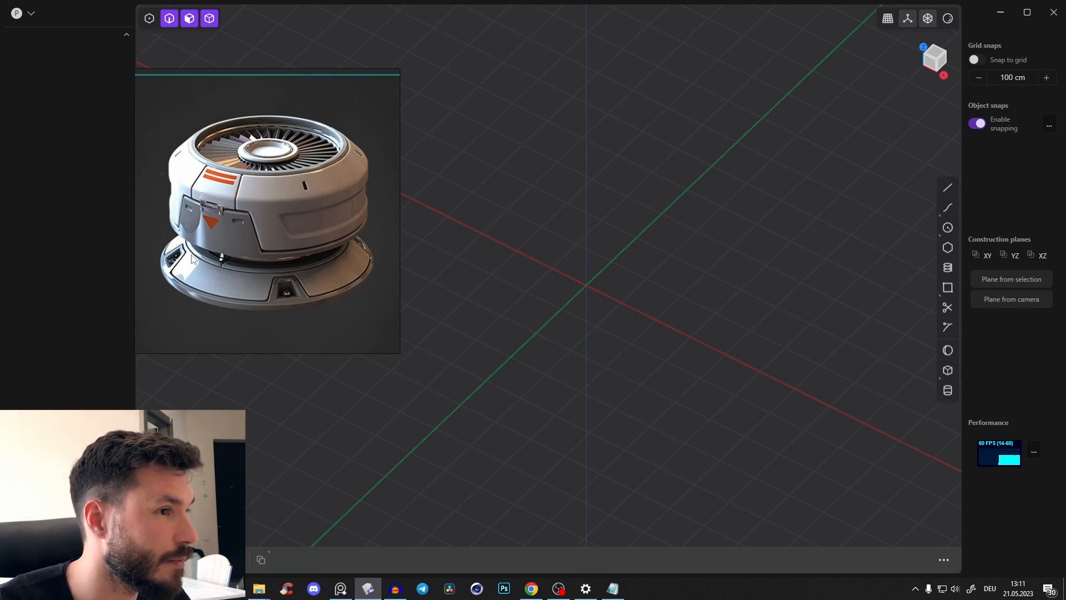
middle_drag(523, 266, 777, 261)
click(947, 229)
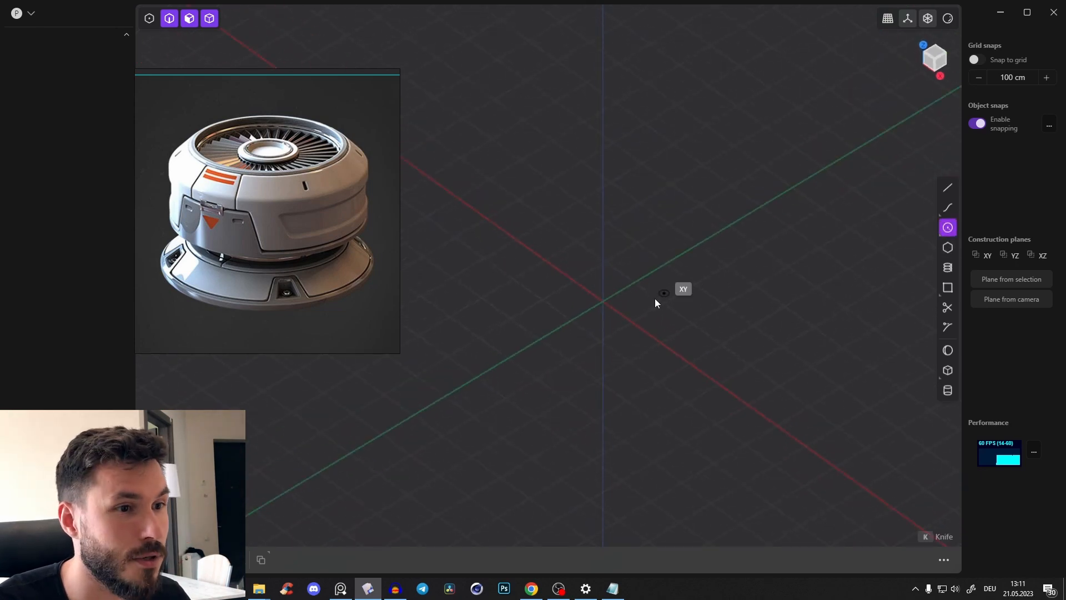
click(725, 245)
key(Escape)
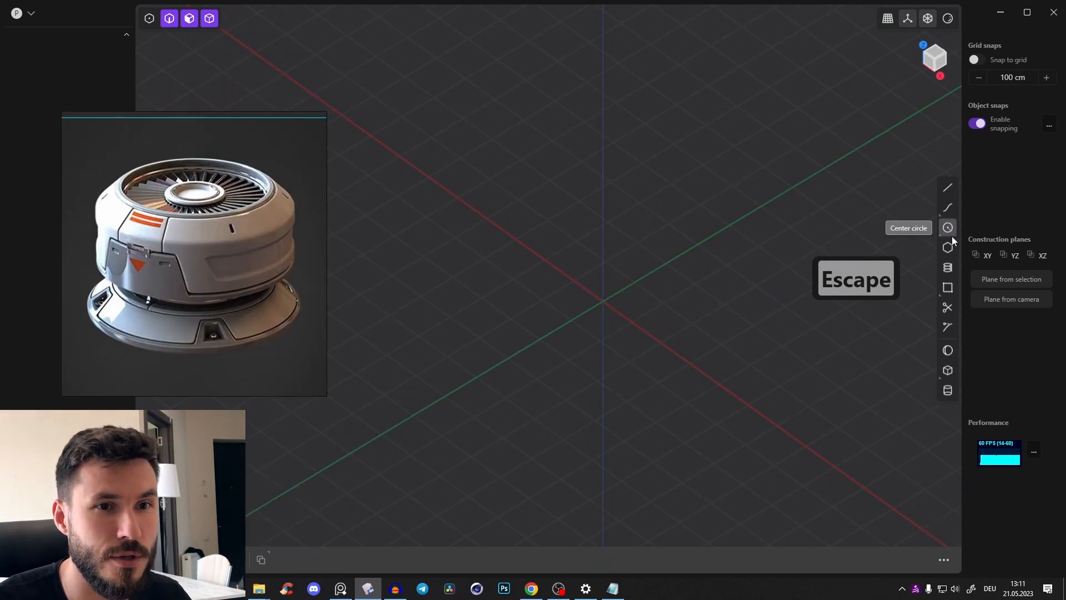
Draw a center circle at the origin on the XY plane with a radius of about 619 cm
click(948, 227)
click(603, 301)
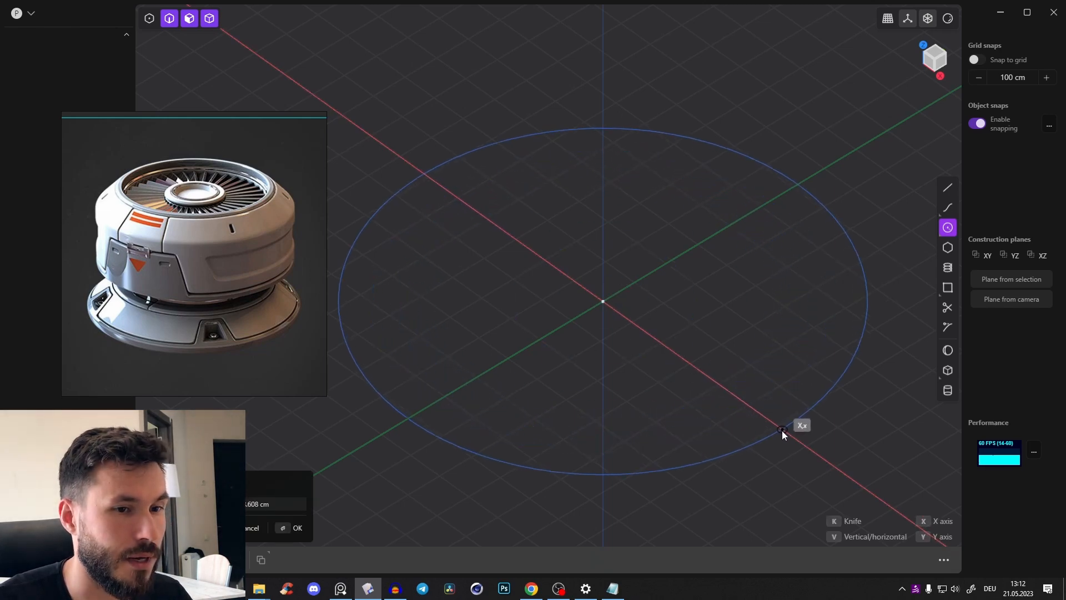
click(782, 431)
scroll(714, 269, down, 5)
Extrude the circle's region upward about 49 cm into a flat base disk
click(746, 278)
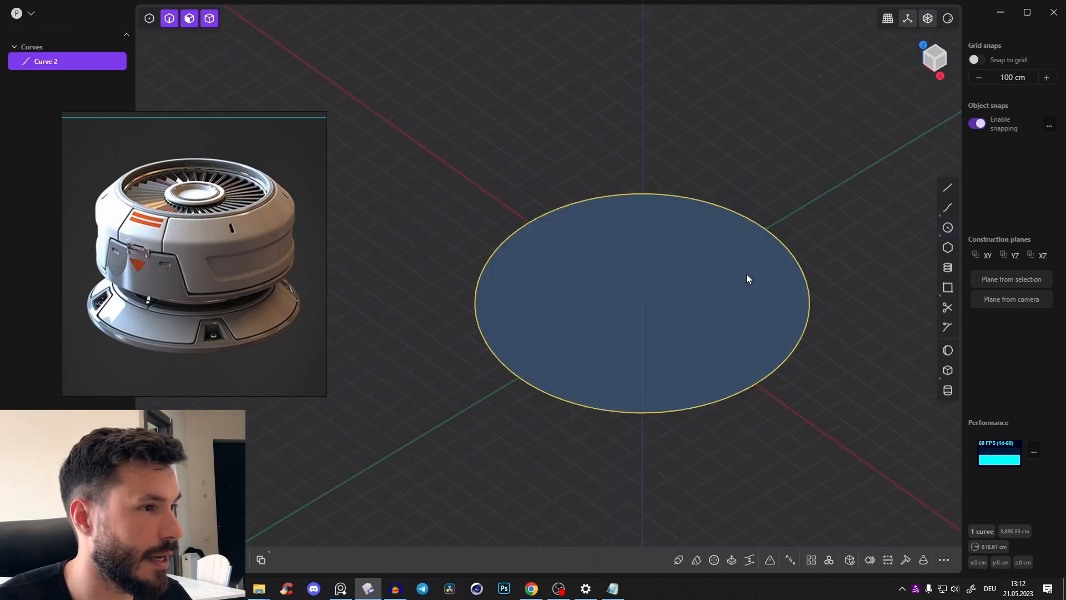
middle_drag(746, 274, 768, 266)
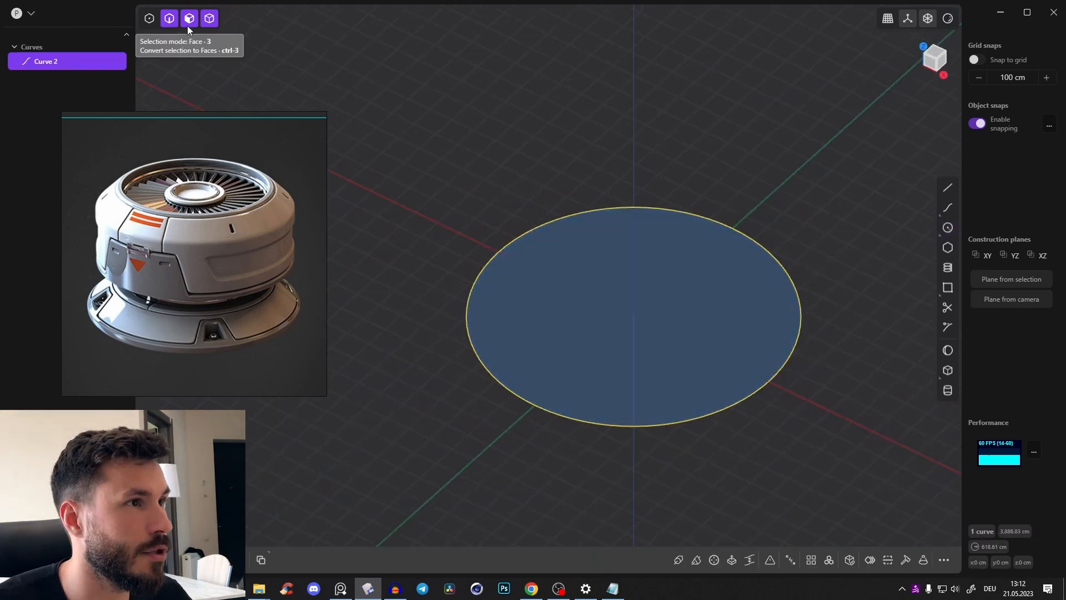
key(3)
click(686, 301)
mouse_move(661, 302)
middle_down()
mouse_move(648, 291)
mouse_move(671, 319)
middle_up()
drag(690, 282, 697, 277)
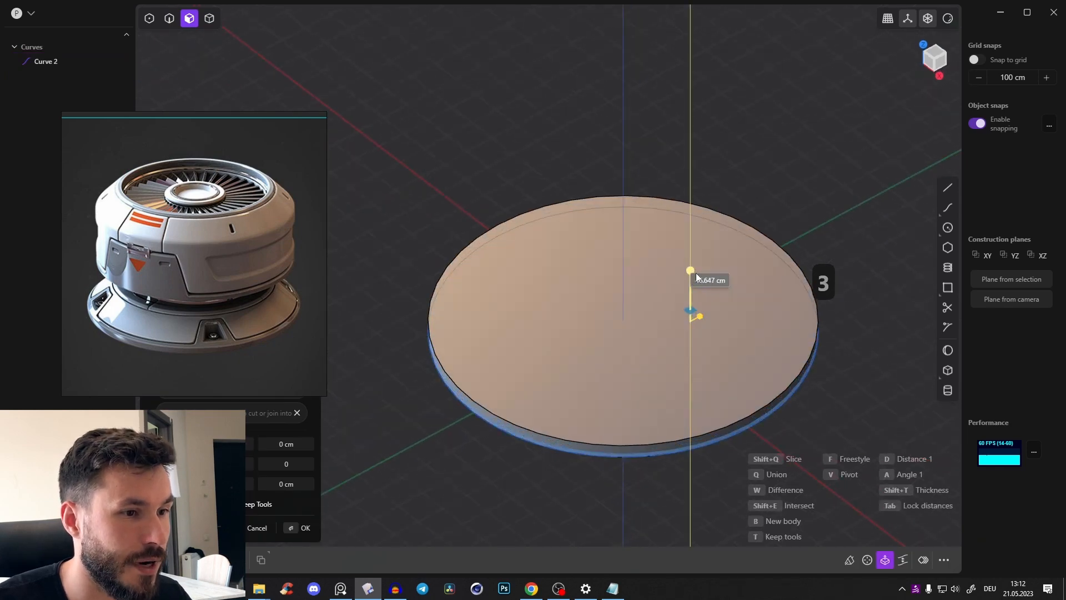
middle_drag(676, 286, 677, 260)
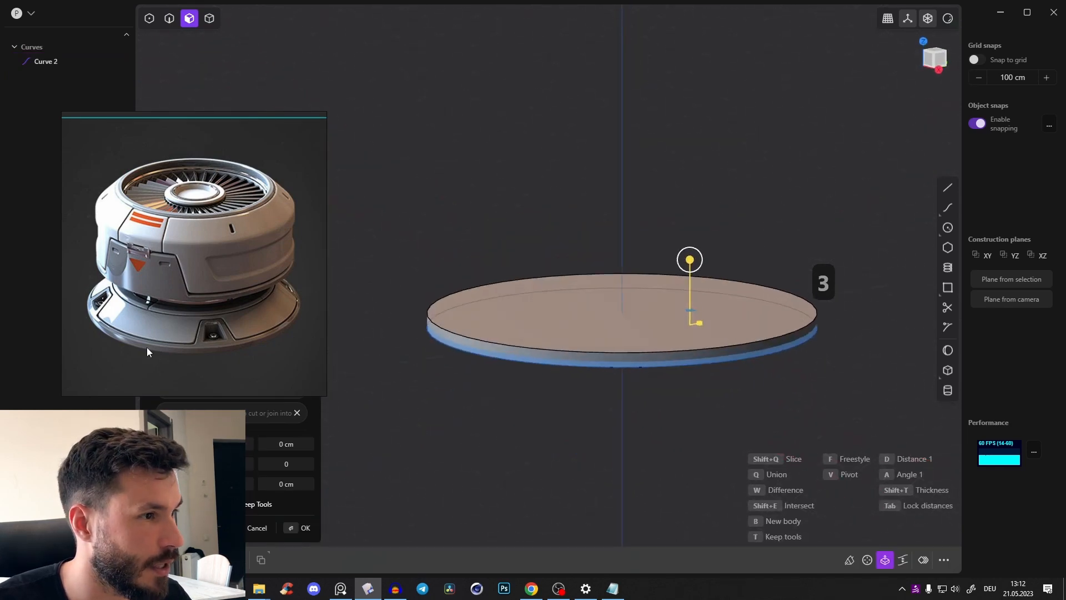
middle_drag(728, 163, 728, 190)
right_click(728, 190)
Extrude the disk's top face upward as a new body with inward-tapered sides
middle_drag(752, 247, 750, 267)
click(709, 352)
mouse_move(666, 283)
middle_down()
mouse_move(665, 274)
mouse_move(668, 284)
middle_up()
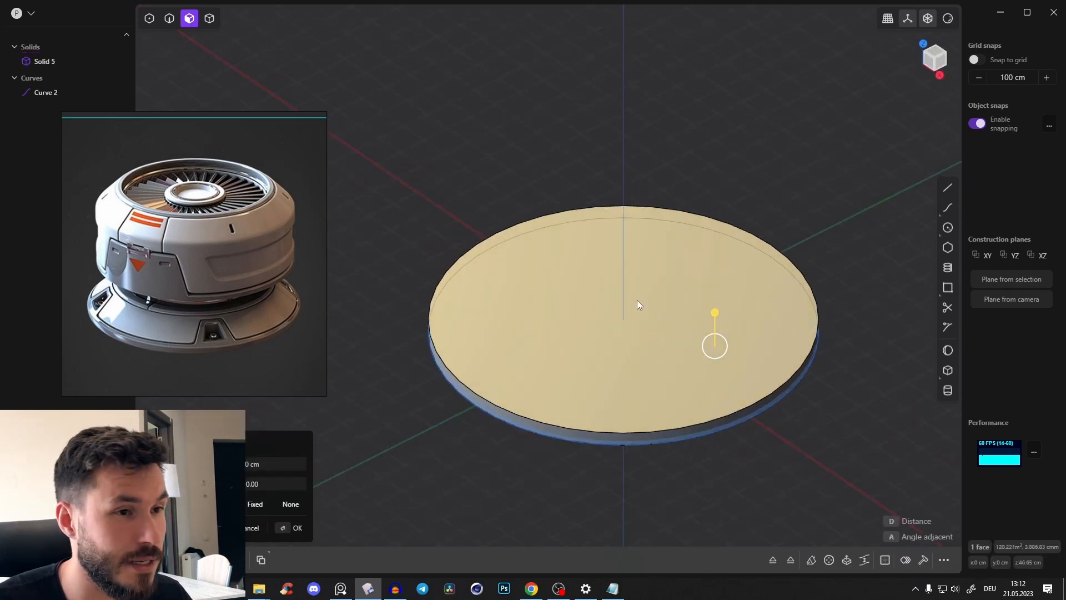
key(e)
middle_drag(637, 302, 656, 273)
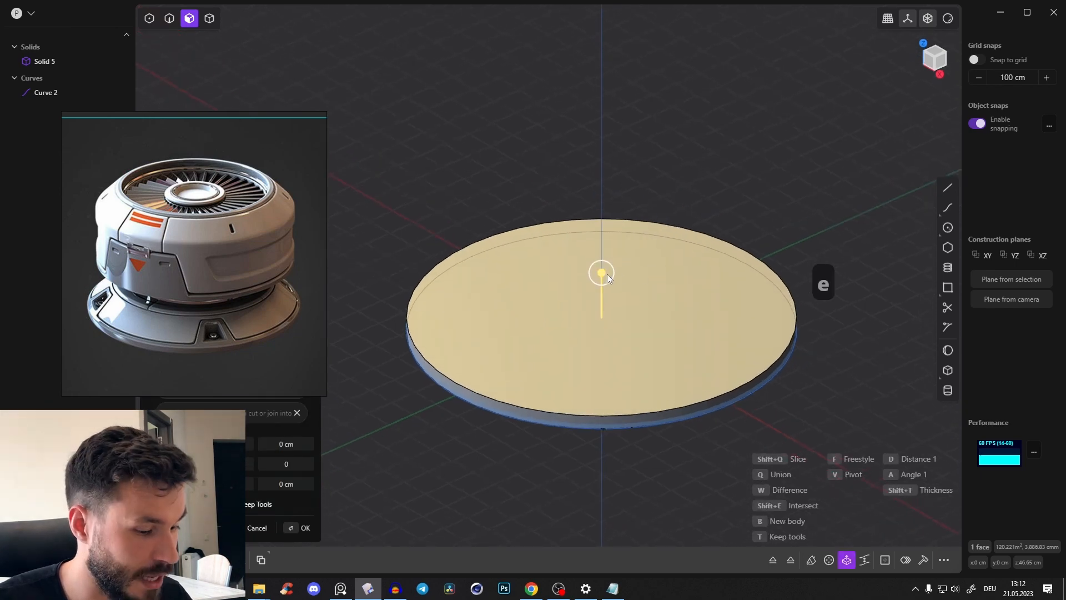
key(b)
drag(607, 282, 615, 216)
middle_drag(614, 218, 617, 205)
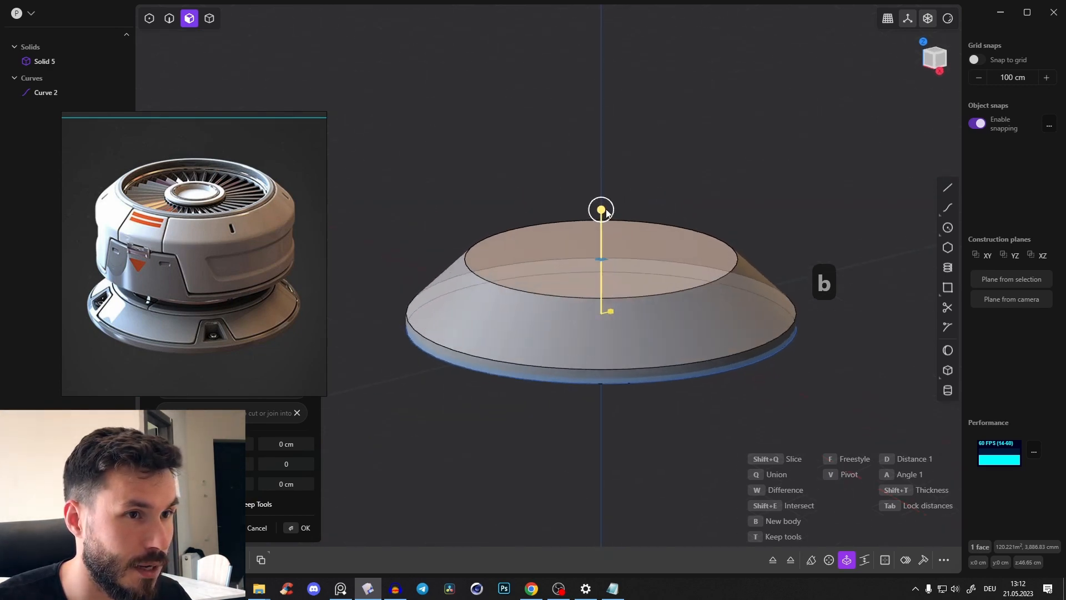
Flatten and widen the tapered extrusion to match the reference base, with a height of about 79 cm
drag(607, 213, 613, 232)
mouse_move(551, 257)
middle_down()
mouse_move(546, 239)
mouse_move(555, 255)
middle_up()
drag(616, 232, 627, 240)
middle_drag(592, 245, 587, 275)
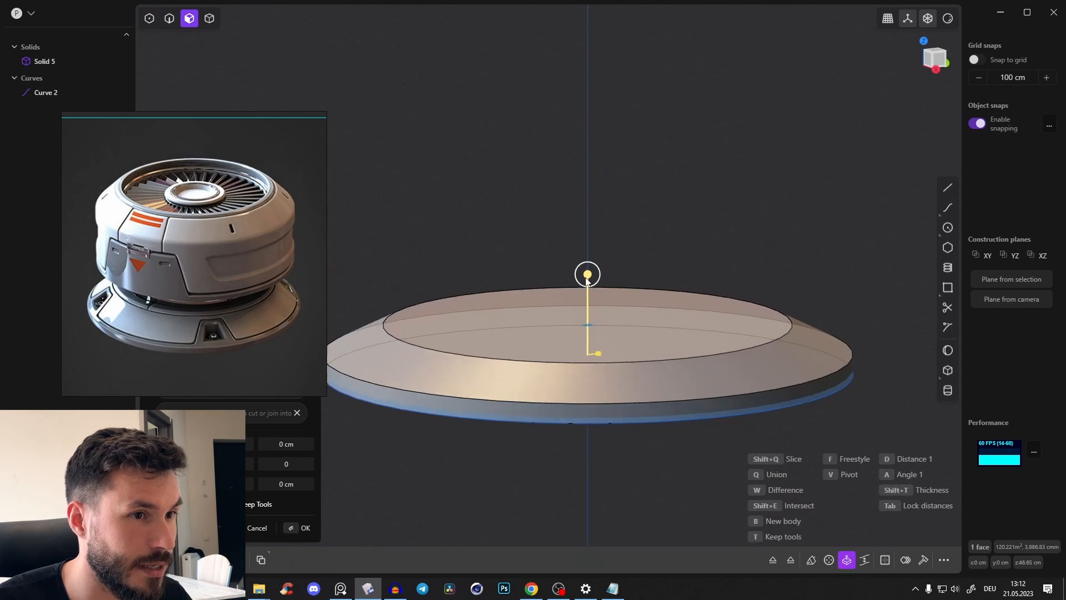
drag(588, 275, 602, 273)
shift+middle_drag(560, 319, 581, 254)
drag(625, 202, 626, 204)
key(Return)
Delete the original circle curve at the bottom of the base disk
click(529, 213)
middle_drag(449, 361, 447, 355)
key(2)
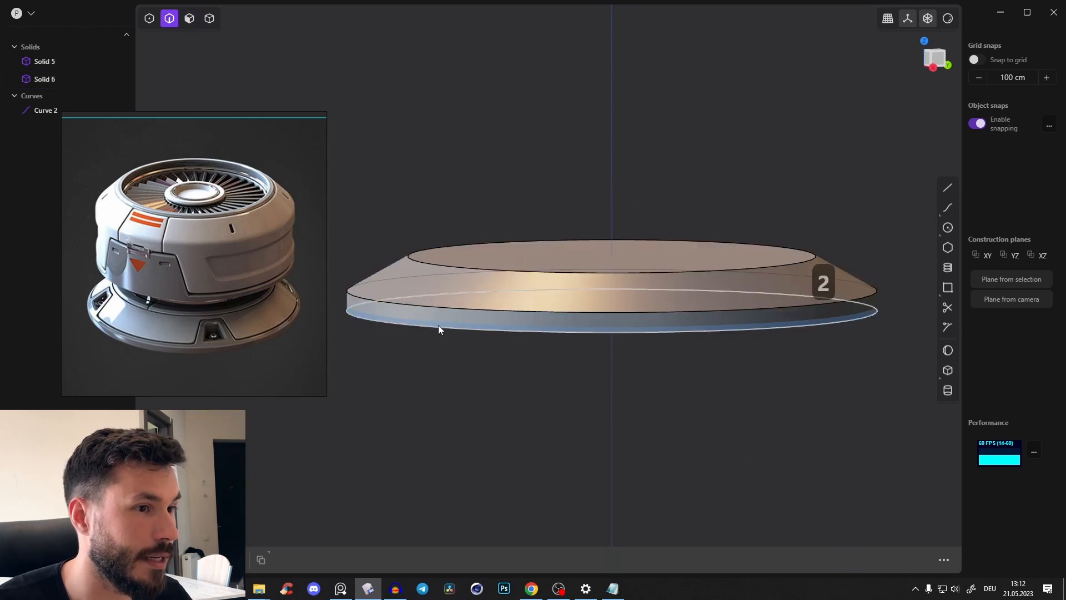
click(438, 325)
middle_drag(572, 329, 587, 350)
key(x)
Join the base disk and the tapered body into one solid with a Boolean union
shift+middle_drag(721, 246, 669, 319)
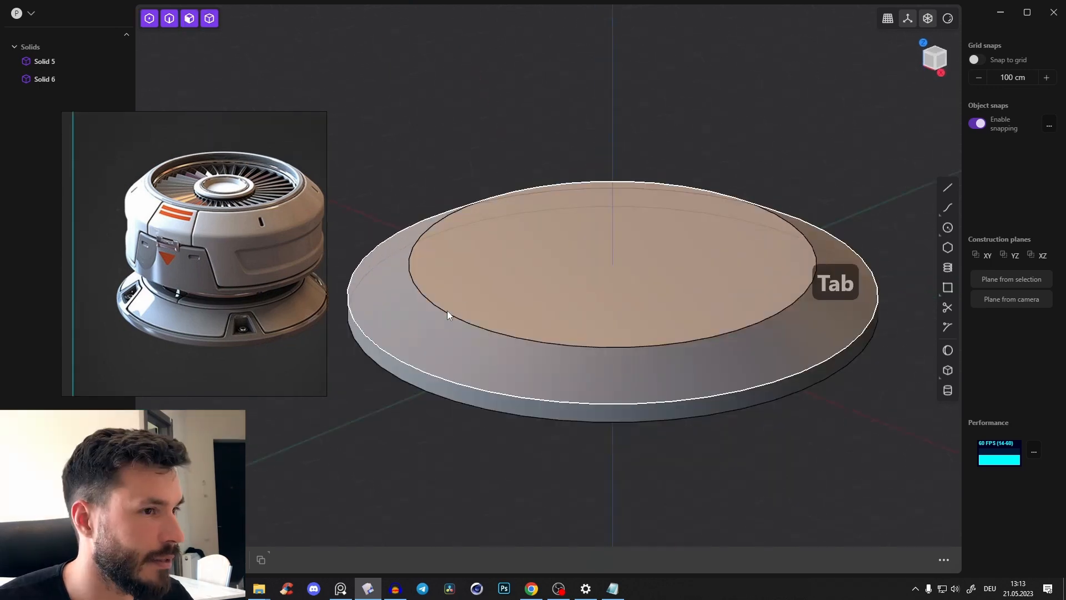
click(448, 312)
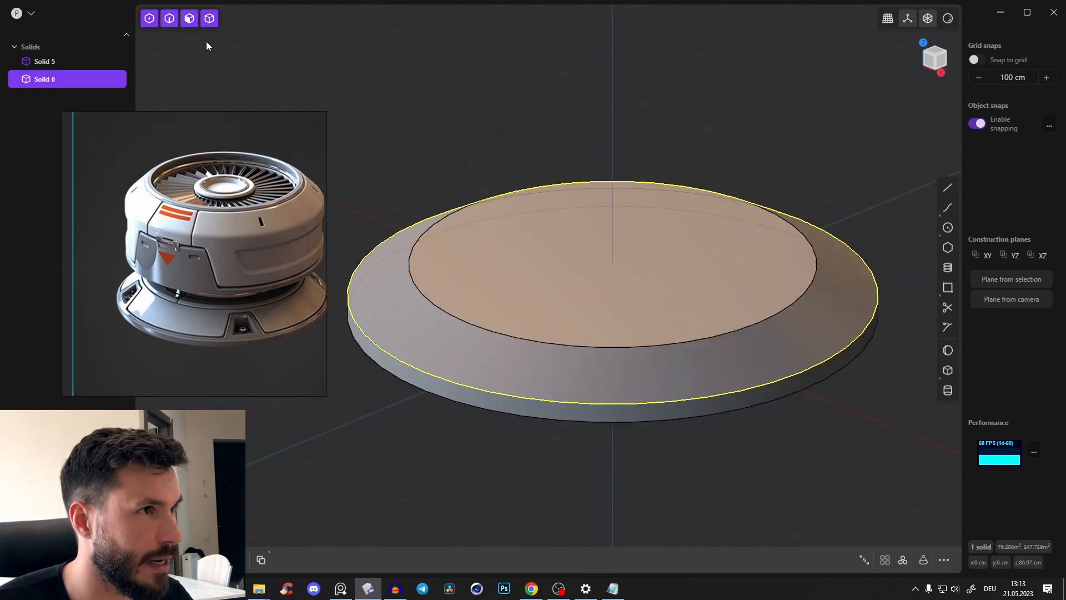
shift+click(560, 423)
key(q)
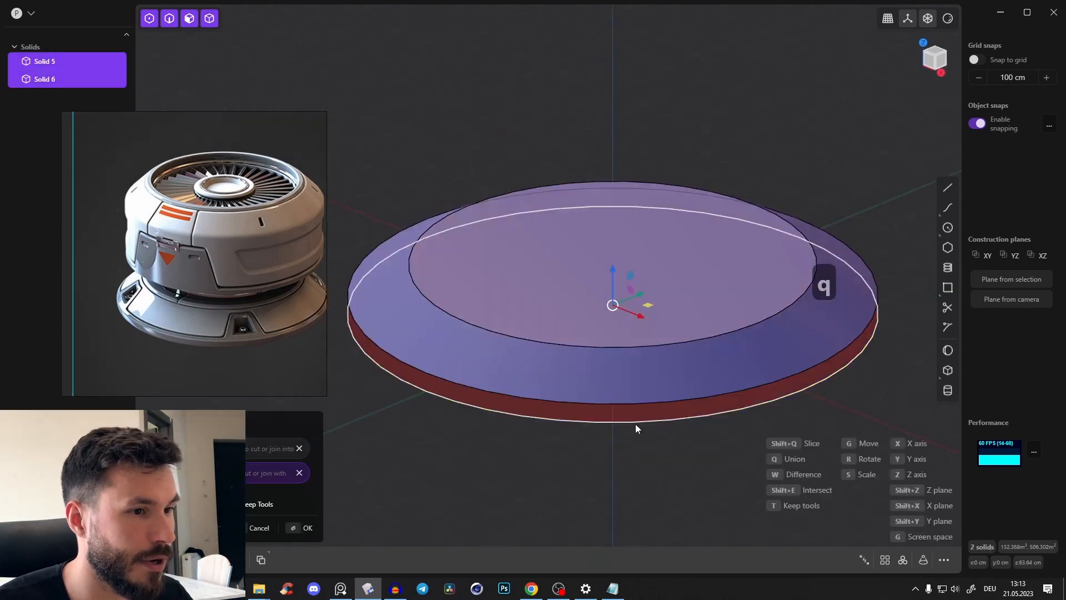
key(q)
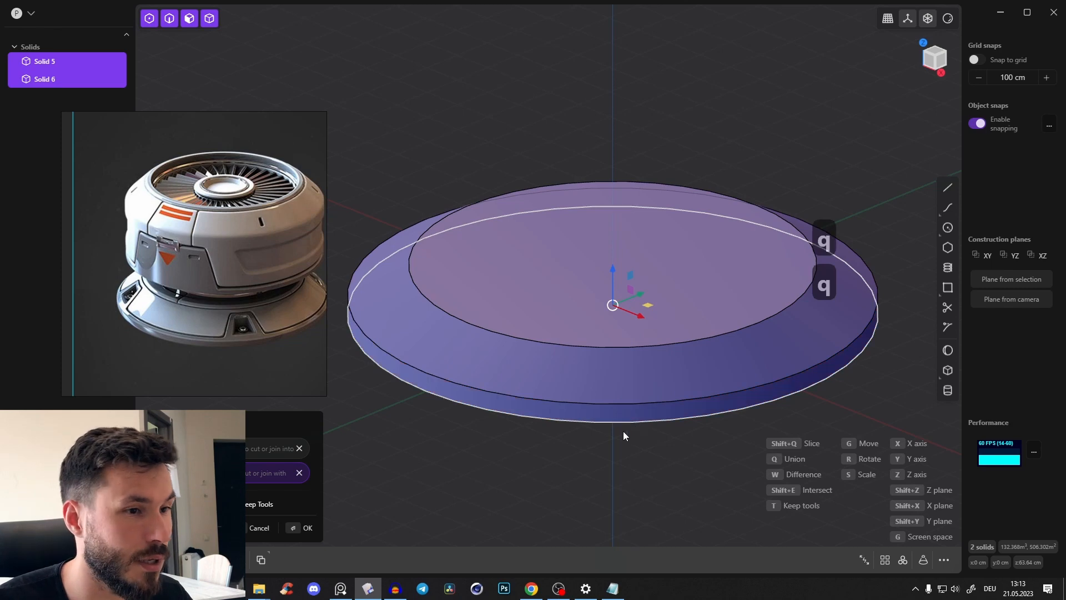
In top view, draw a circle centred on the base's top face with a radius of about 584 cm
middle_drag(517, 379, 894, 183)
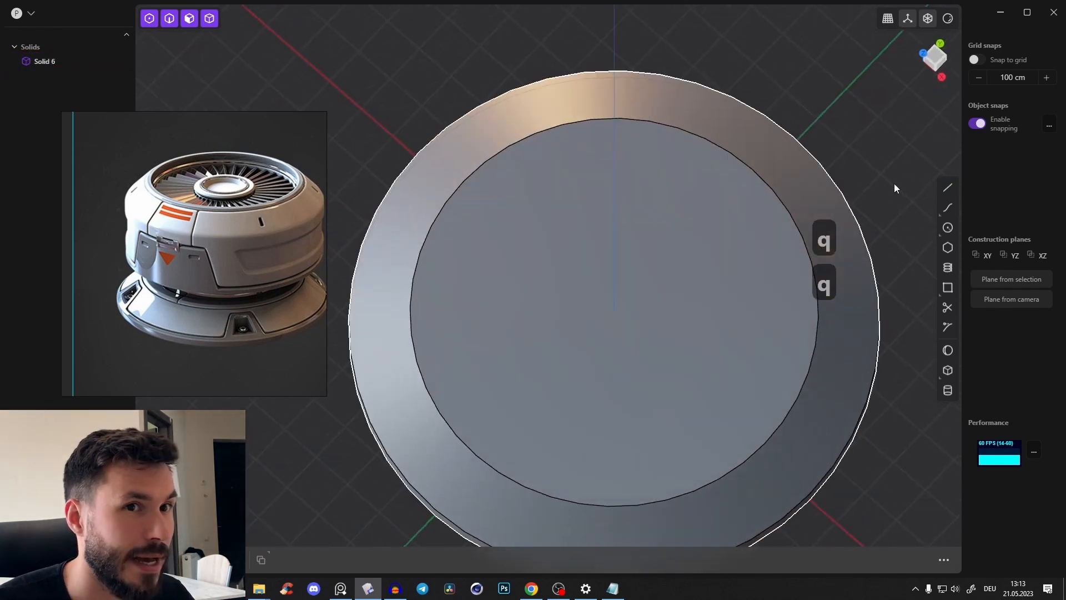
click(937, 54)
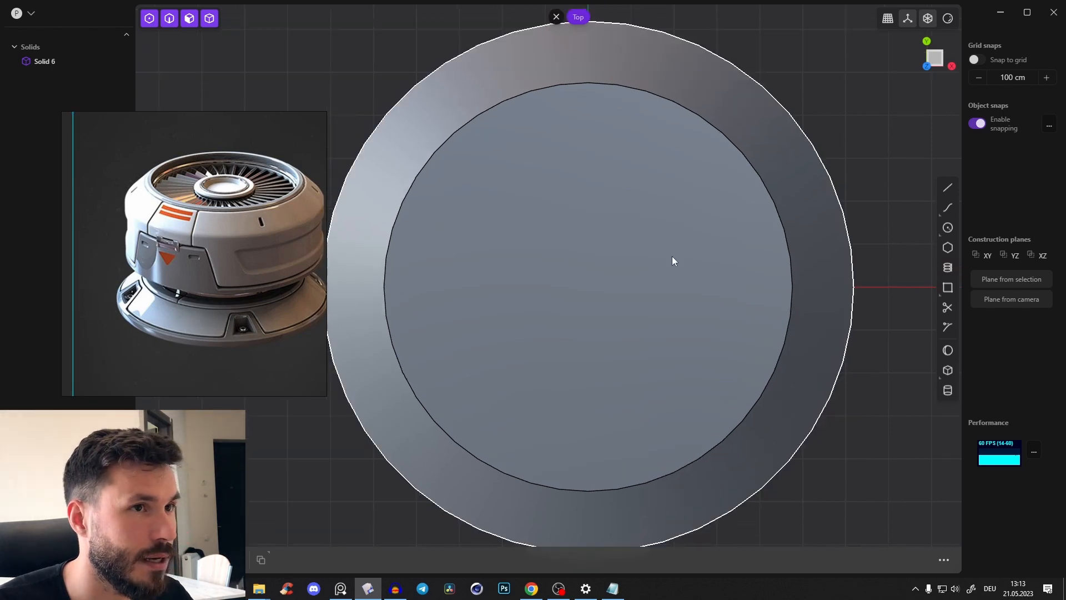
scroll(675, 254, down, 2)
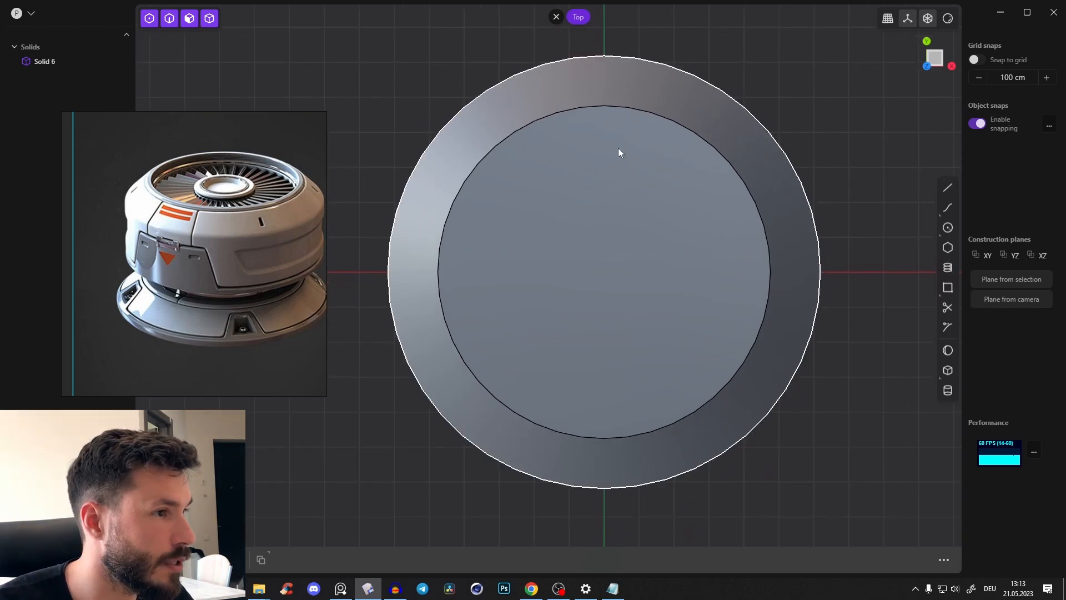
click(947, 228)
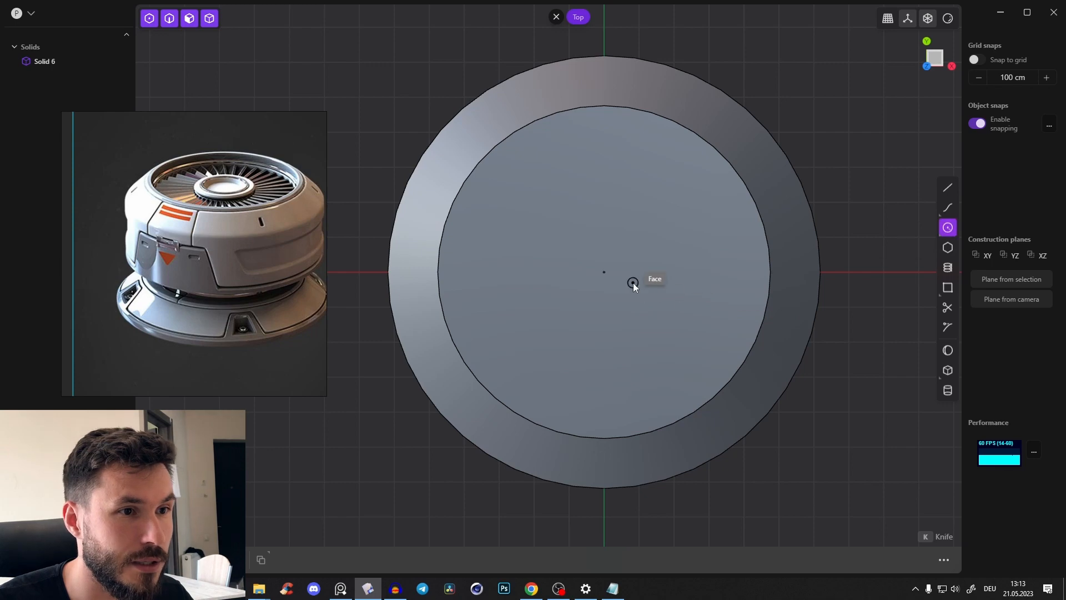
click(604, 272)
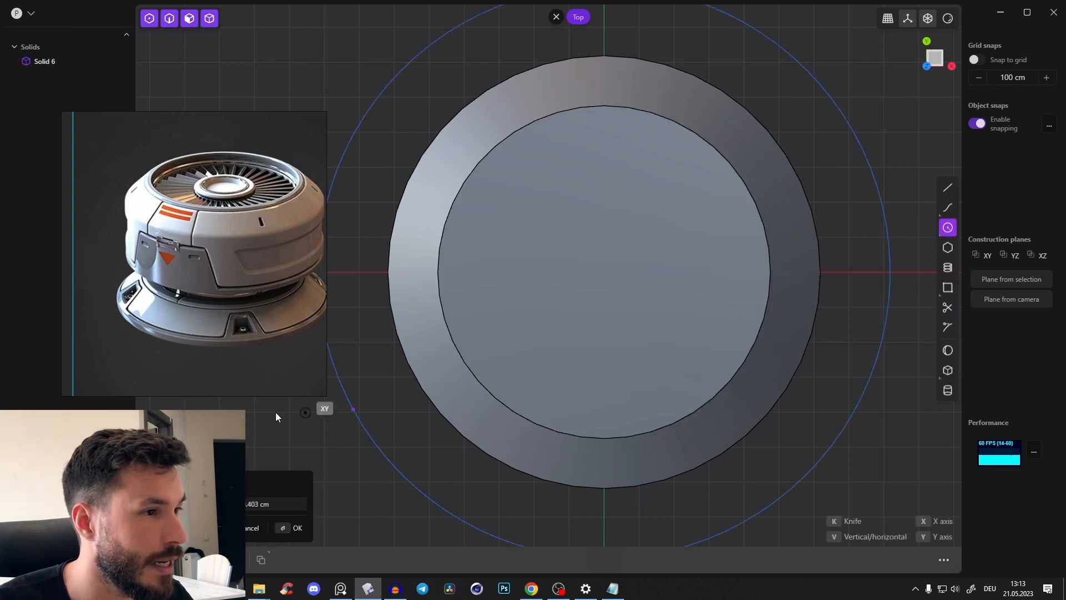
scroll(151, 324, up, 3)
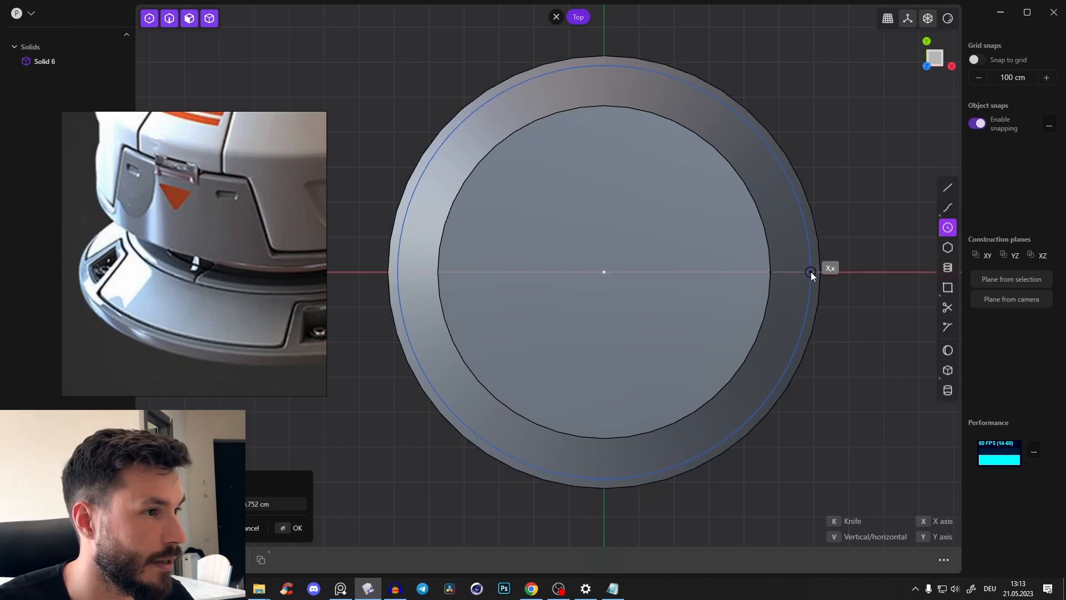
click(809, 272)
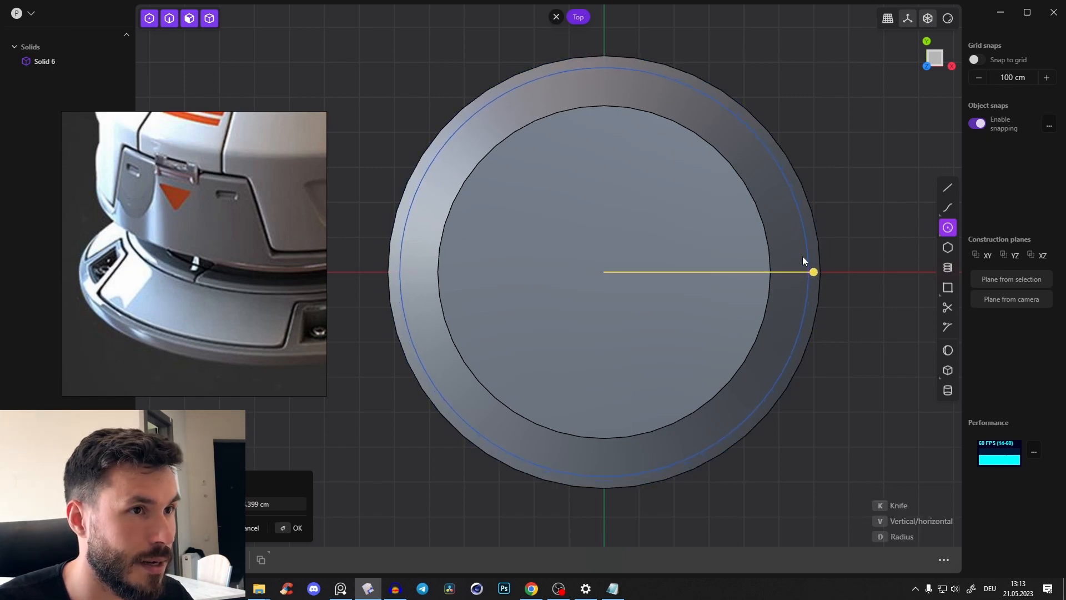
key(Return)
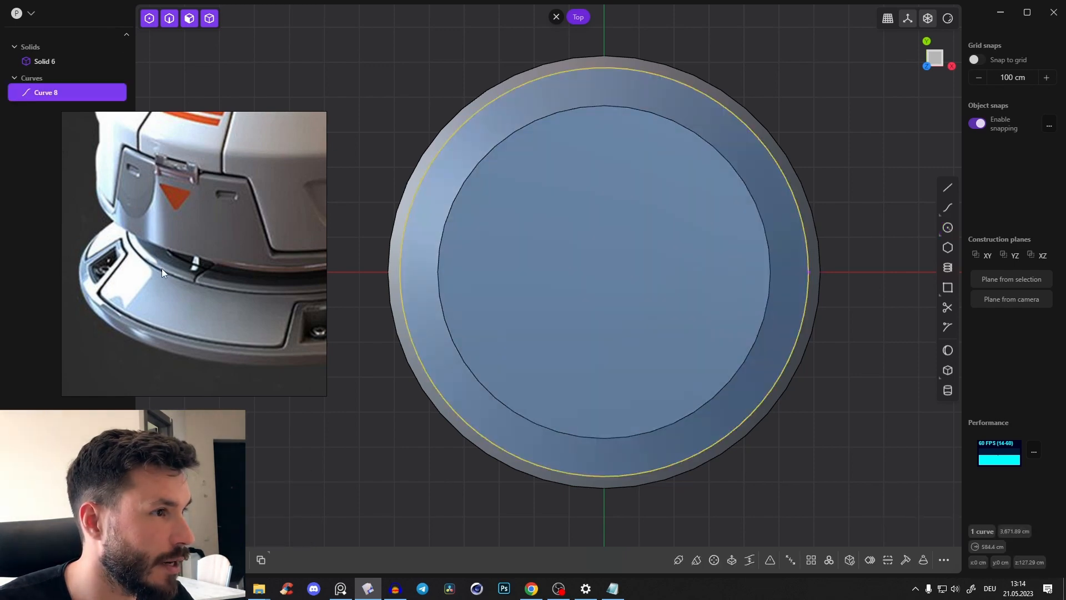
Draw a second concentric circle just outside the top face's edge, with a radius of about 503 cm
click(948, 227)
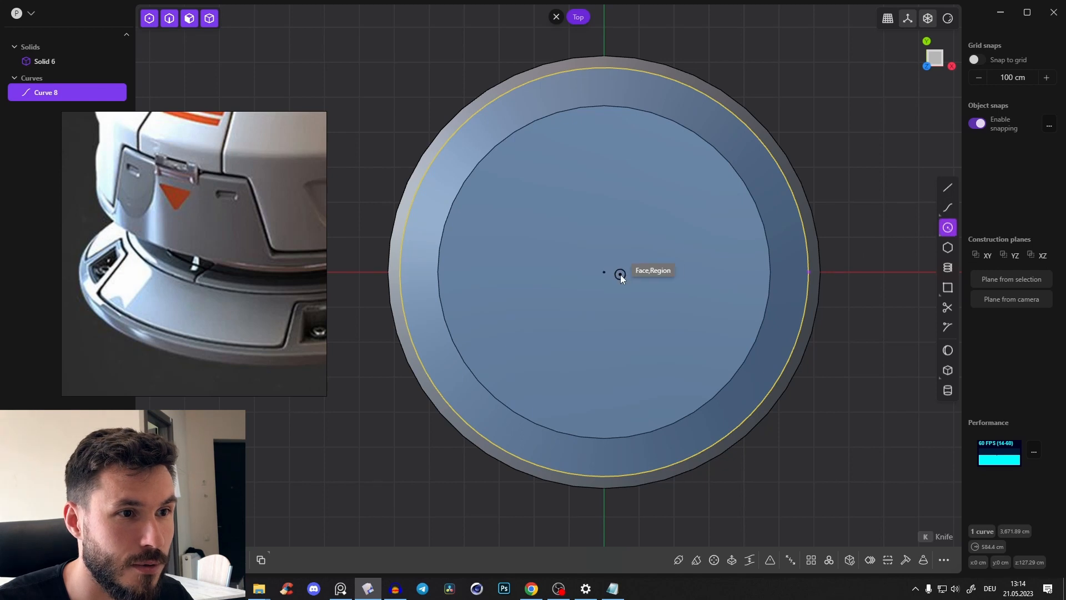
click(605, 272)
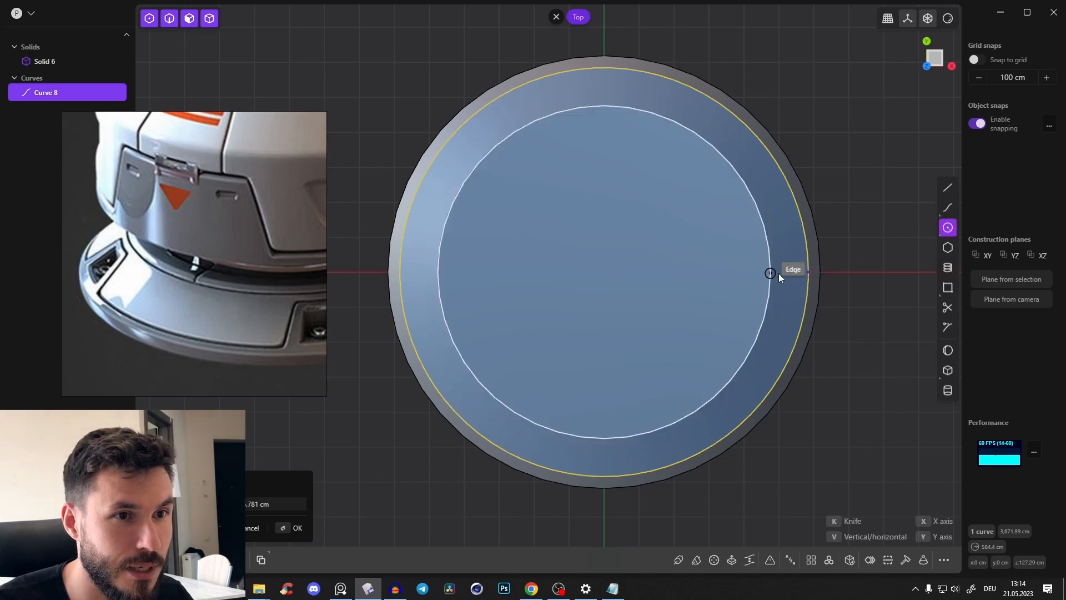
click(781, 275)
scroll(777, 261, up, 2)
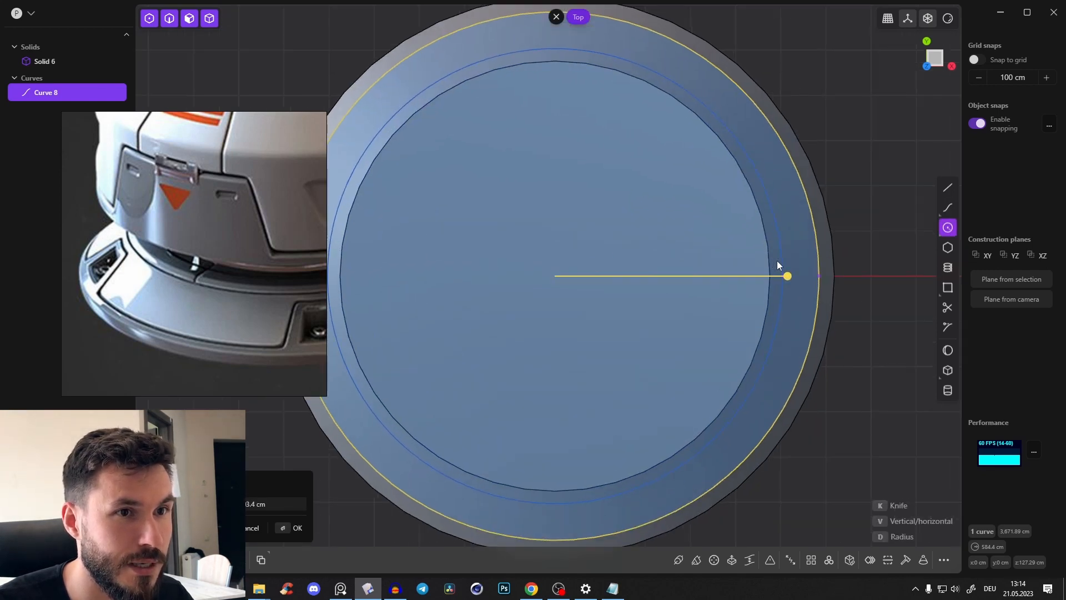
right_click(778, 260)
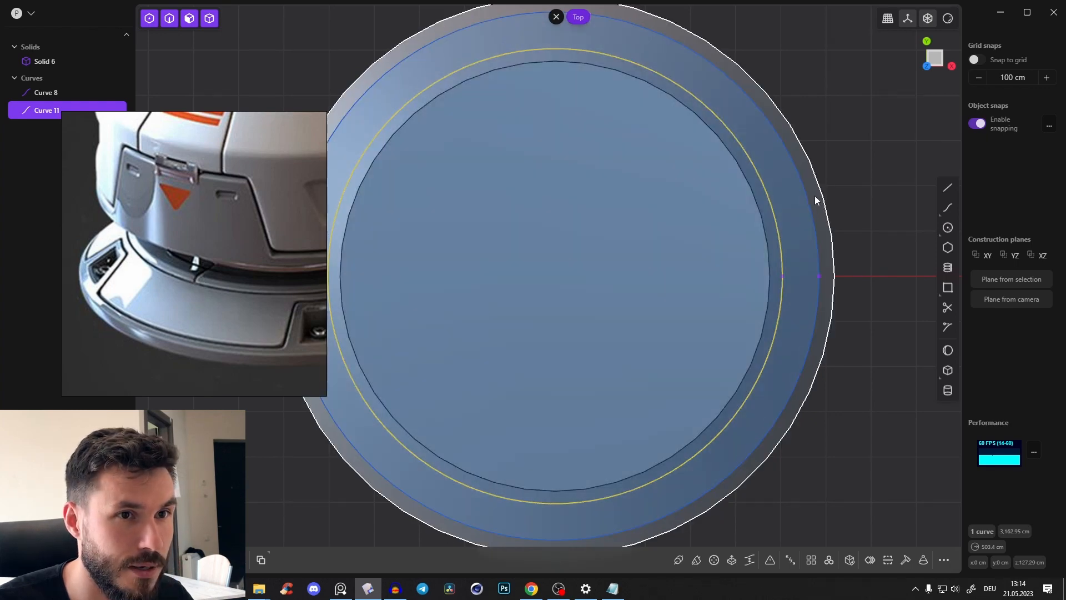
middle_drag(815, 196, 767, 101)
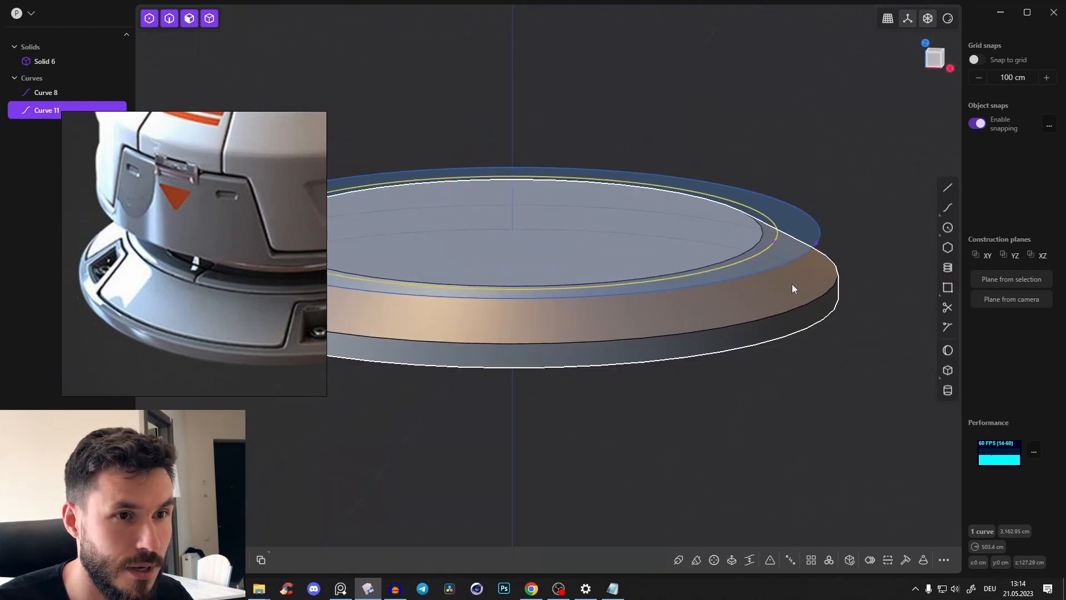
In top view, scale the outer circle up uniformly to a radius of about 594 cm
click(935, 53)
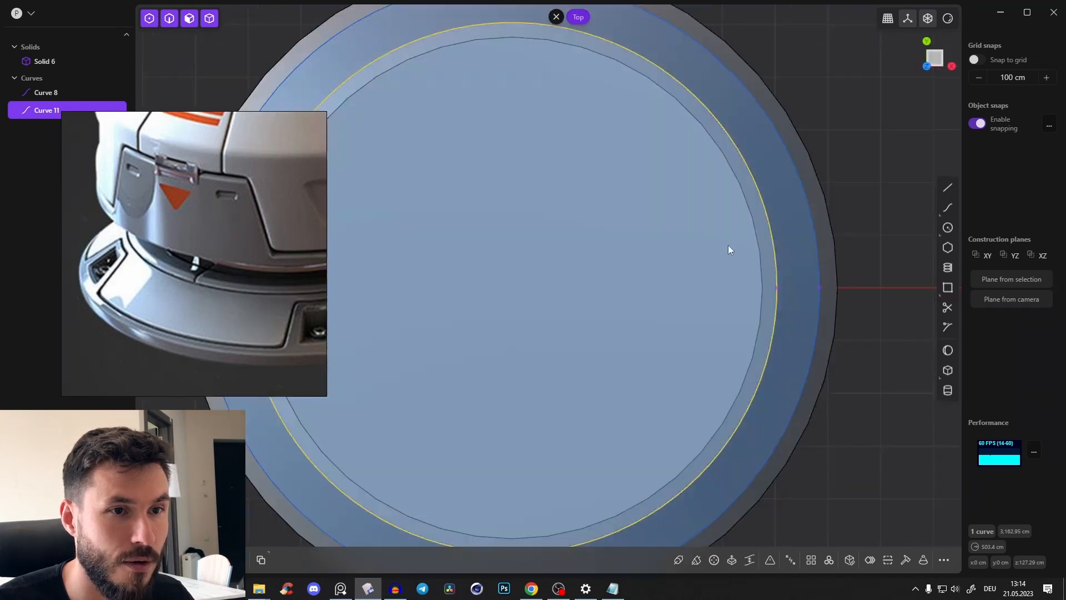
scroll(739, 249, up, 2)
click(742, 254)
key(s)
key(s)
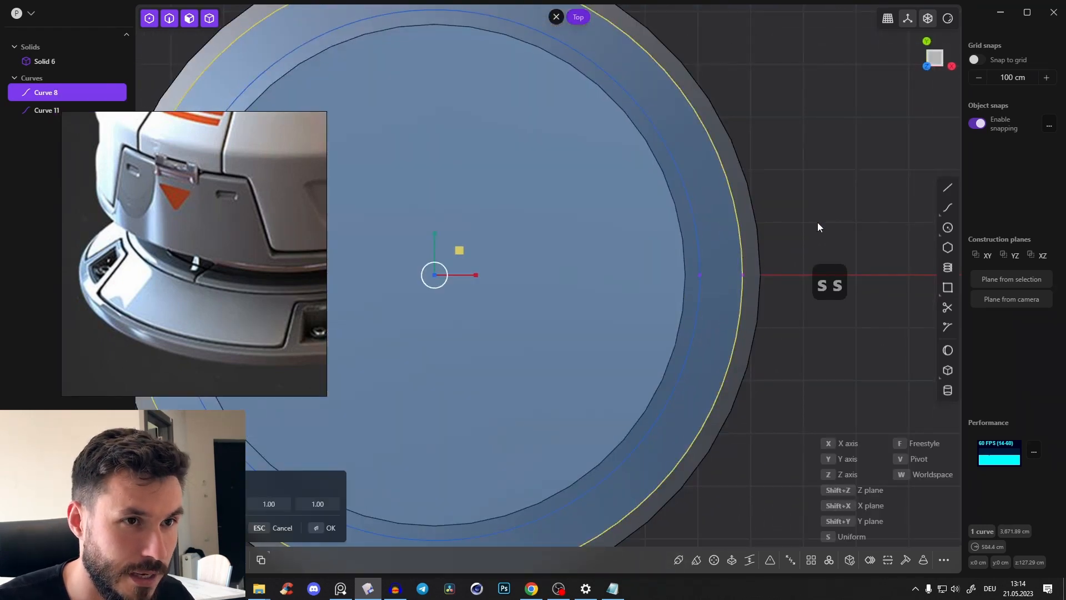
click(824, 222)
right_click(824, 222)
shift+middle_drag(574, 257, 608, 284)
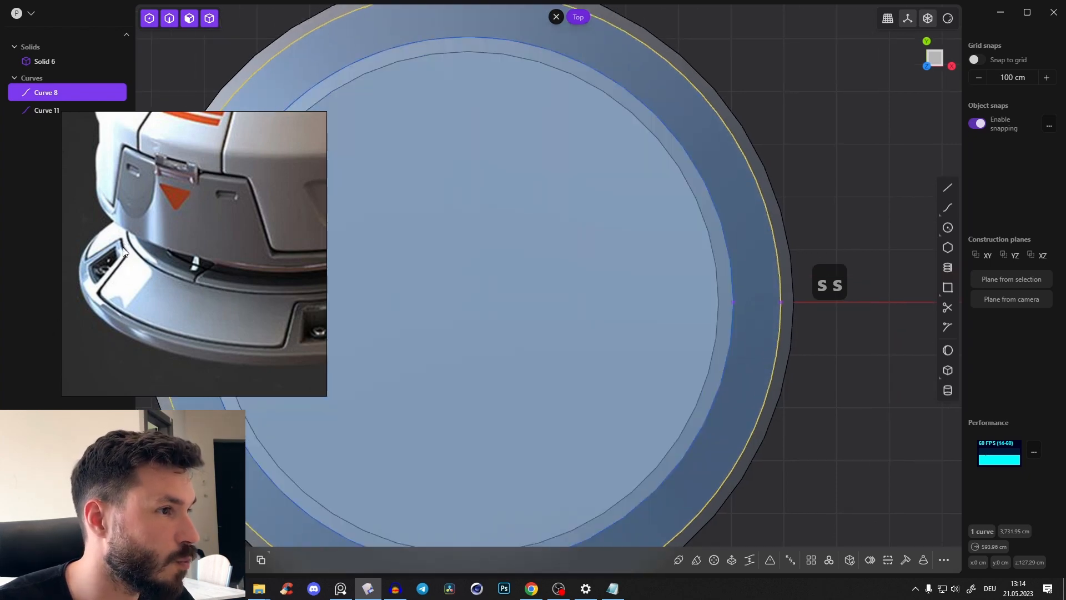
Draw a third concentric circle just outside the innermost circle, with a radius of about 520 cm
scroll(189, 311, up, 6)
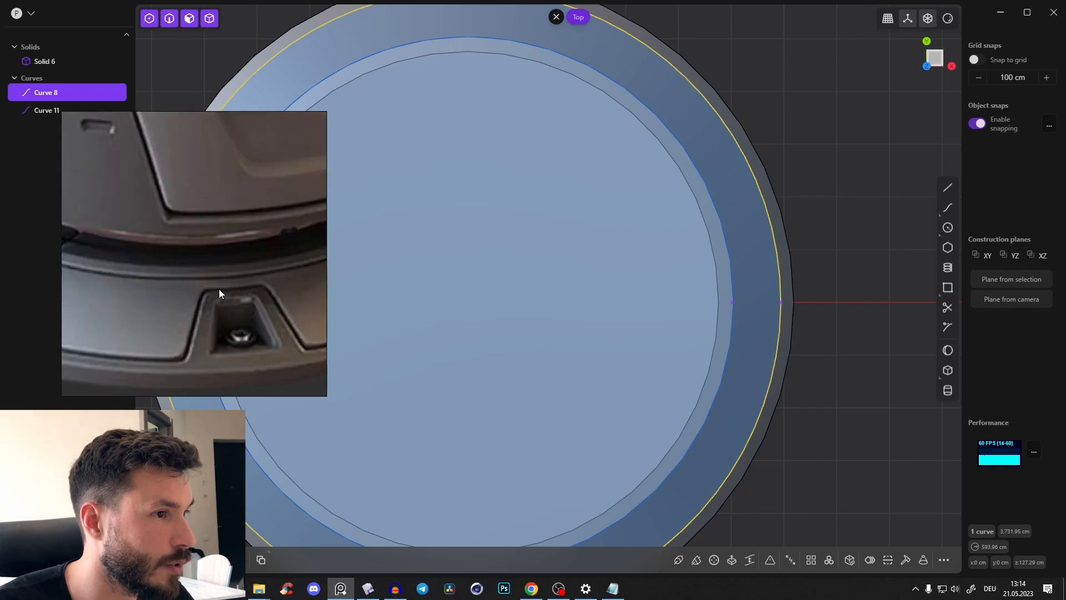
scroll(728, 304, down, 2)
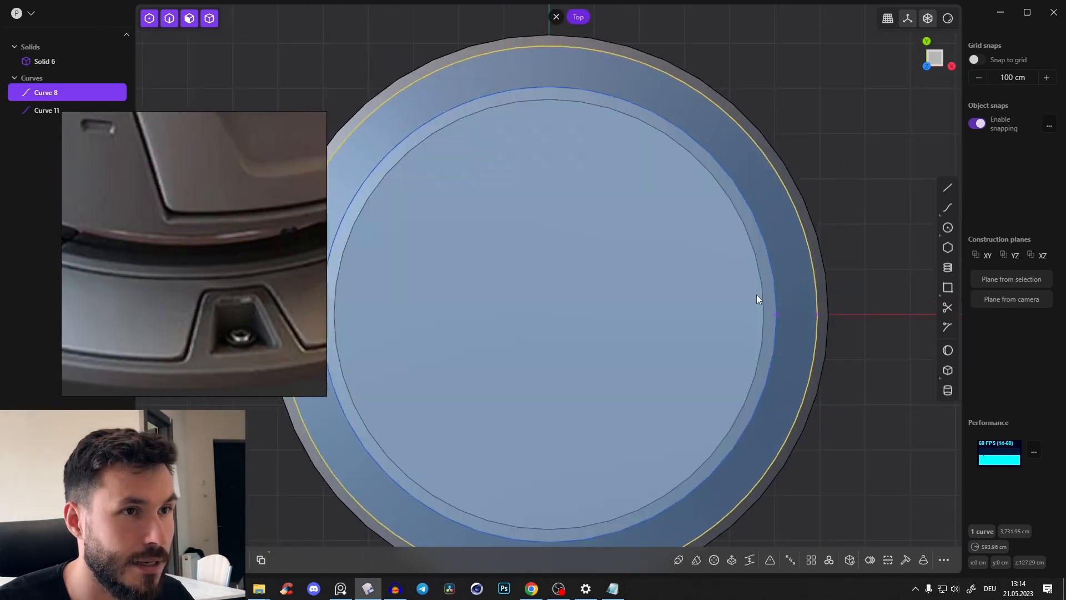
shift+middle_drag(756, 294, 813, 261)
scroll(731, 251, down, 3)
shift+middle_drag(731, 251, 714, 251)
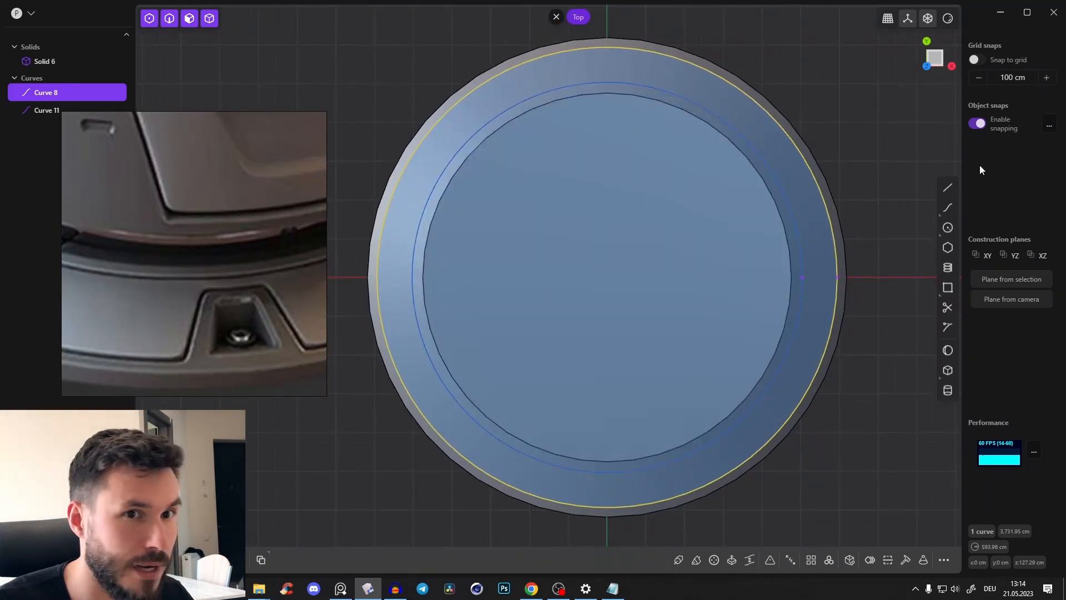
click(947, 227)
click(607, 277)
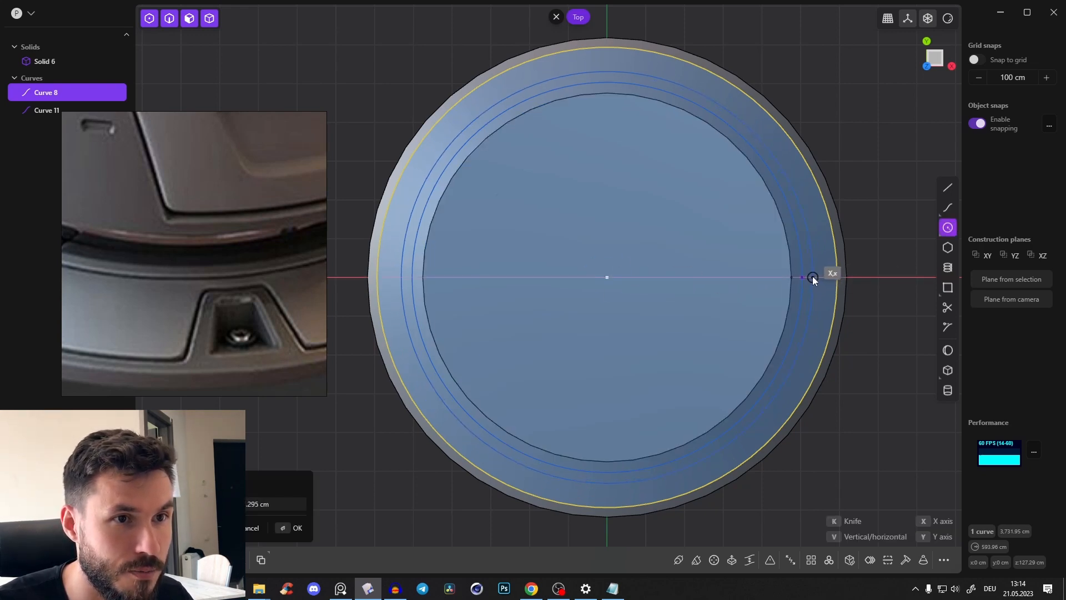
scroll(812, 275, up, 3)
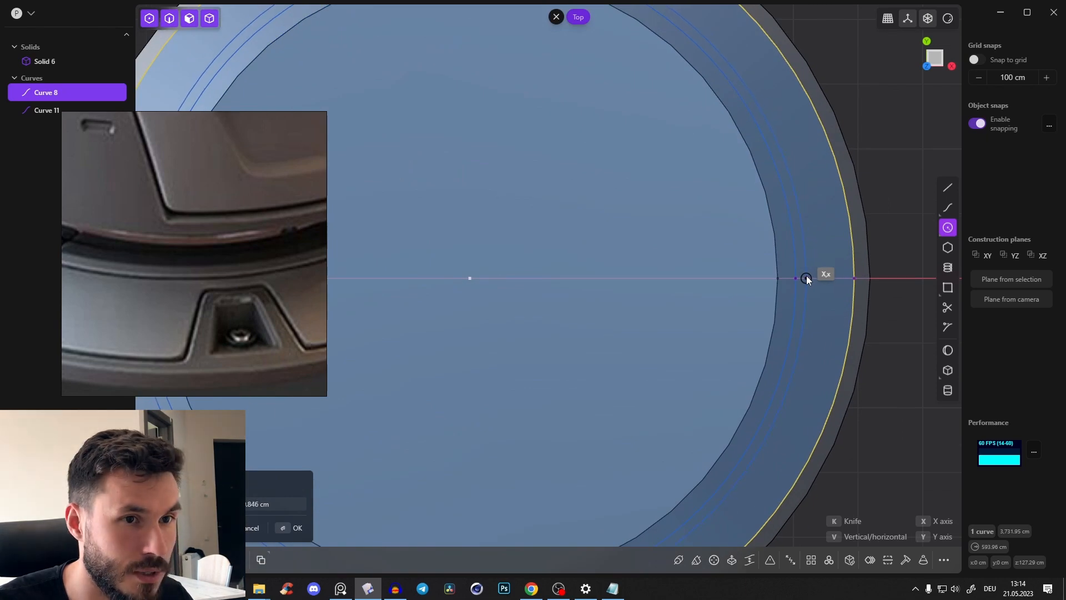
click(806, 277)
Examine the screw recesses and panel gaps around the base in the reference image
scroll(818, 273, down, 5)
shift+middle_drag(789, 368, 855, 191)
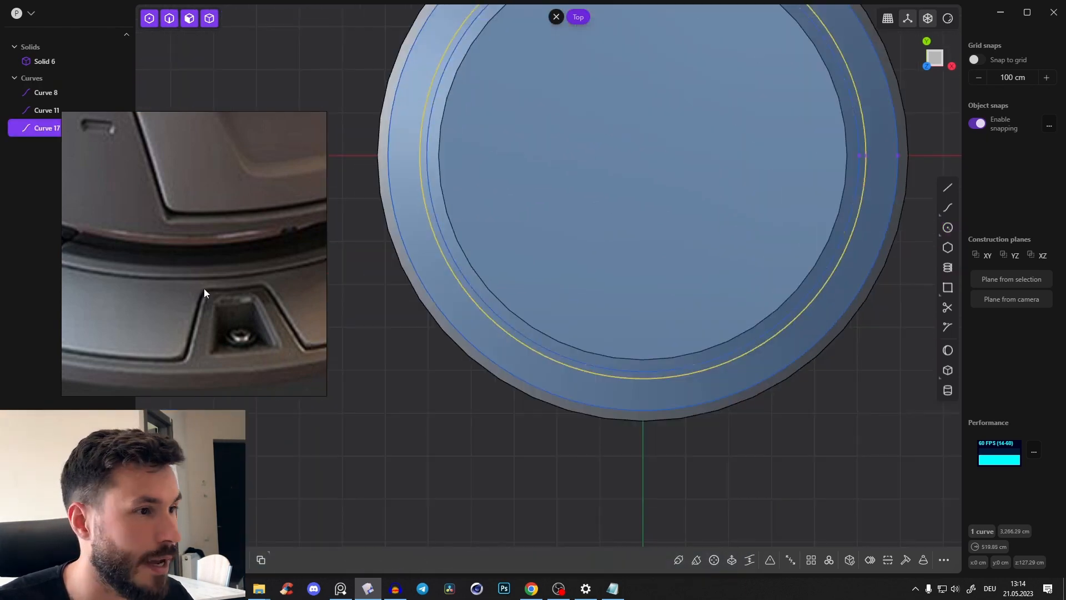
scroll(204, 285, down, 7)
middle_drag(202, 278, 201, 288)
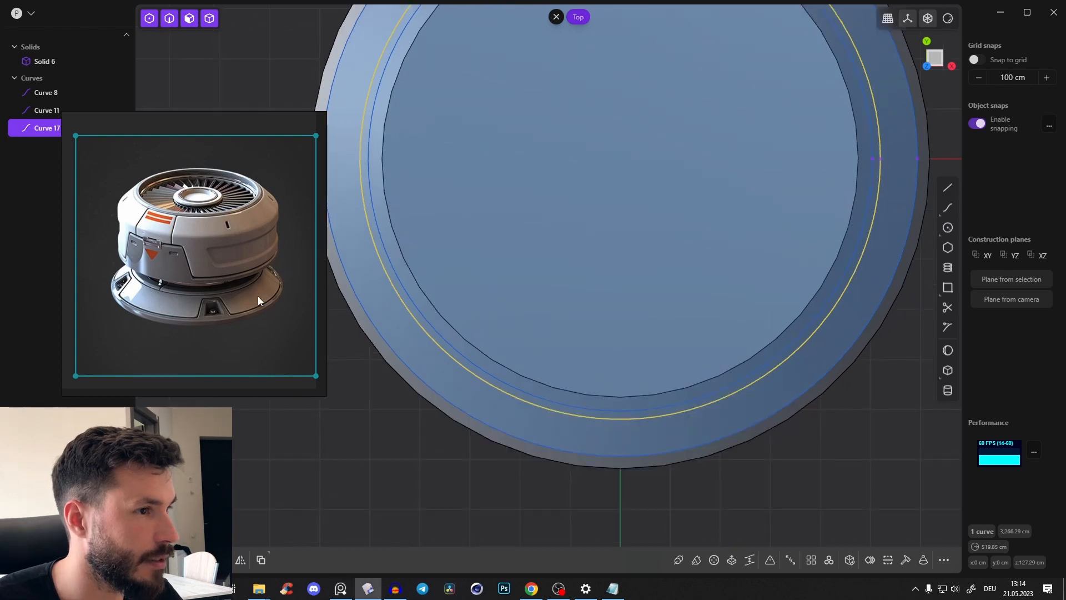
scroll(208, 311, up, 5)
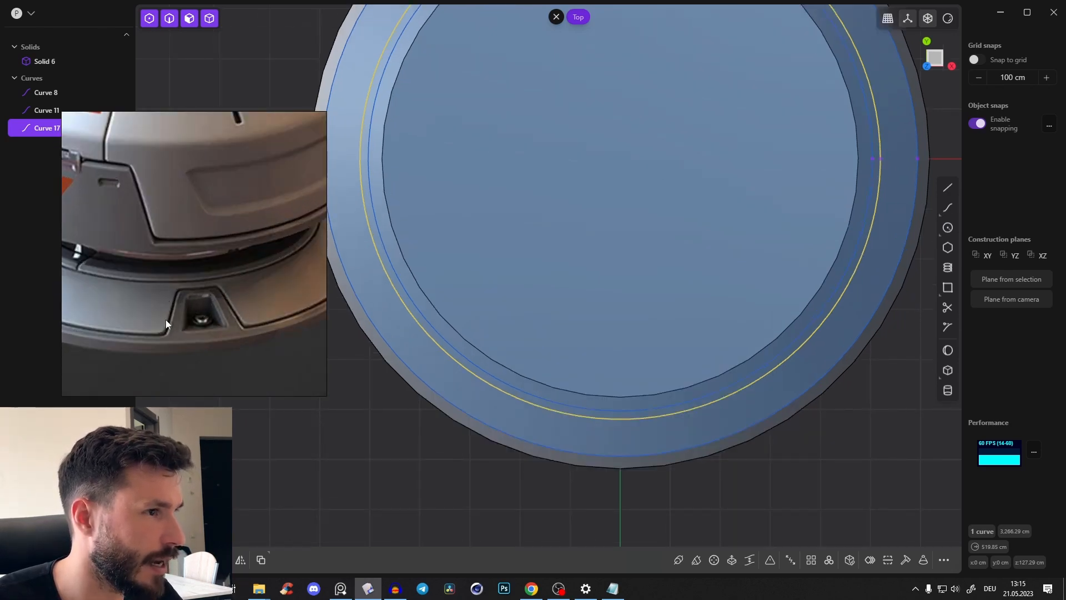
scroll(205, 285, down, 5)
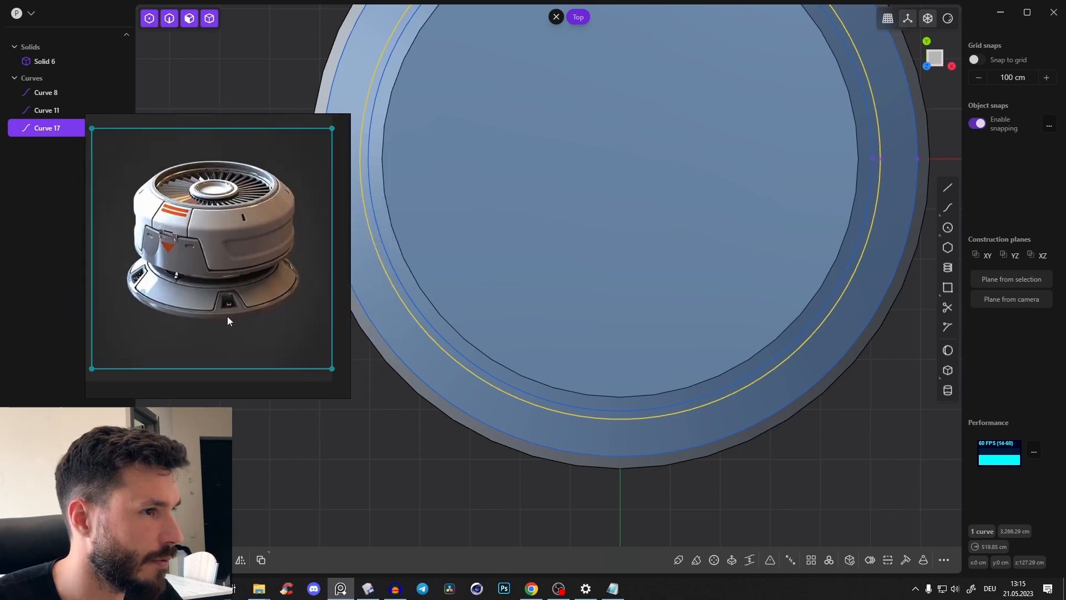
scroll(533, 264, down, 5)
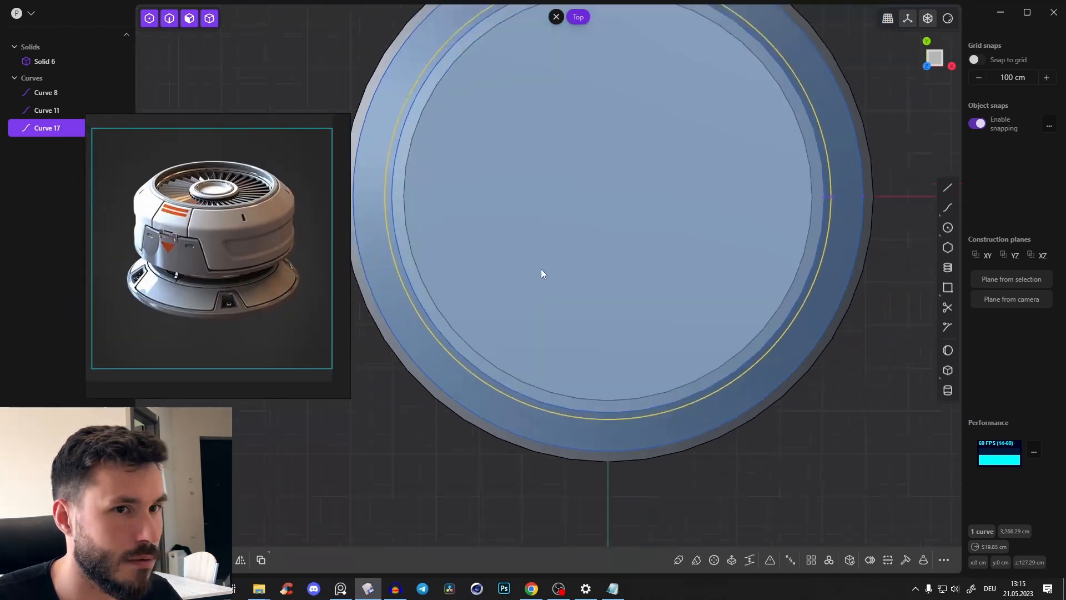
shift+middle_drag(558, 285, 575, 284)
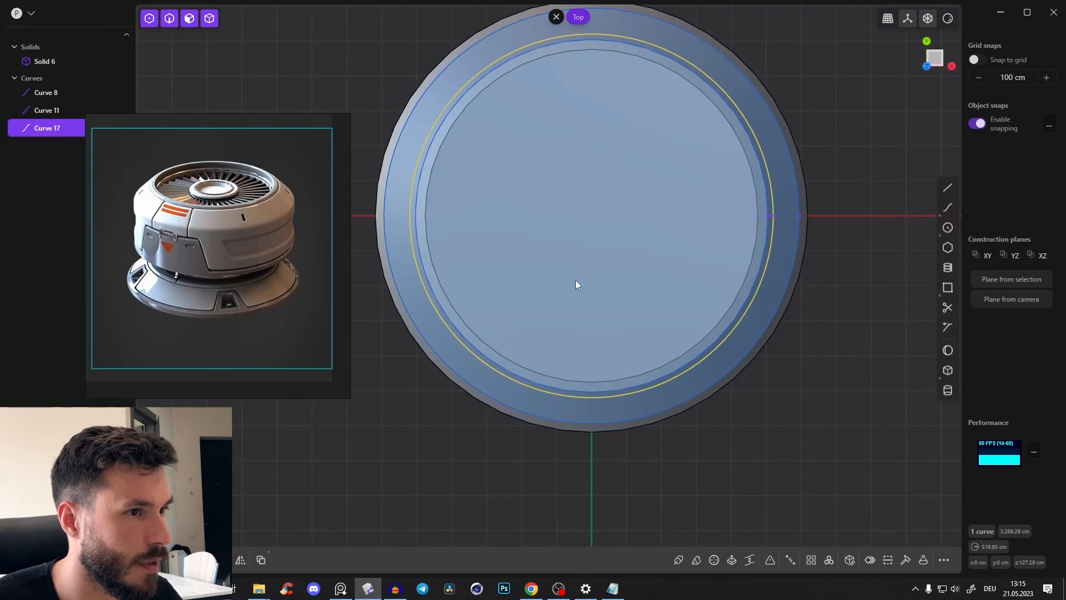
Draw a line about 806 cm long from the circle centre past the base's front edge and mirror it along X
click(951, 190)
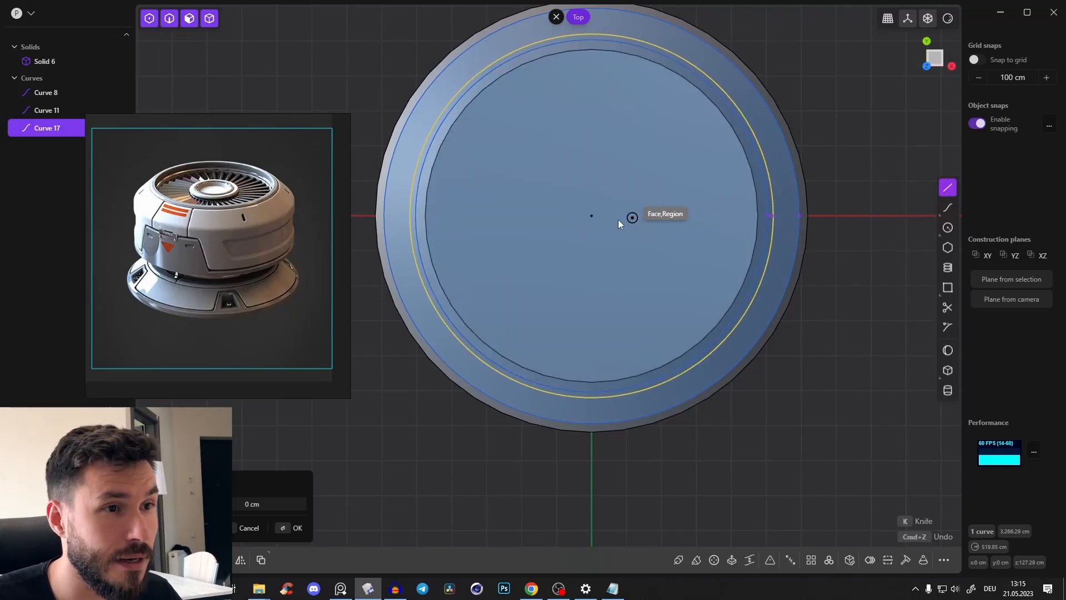
click(591, 216)
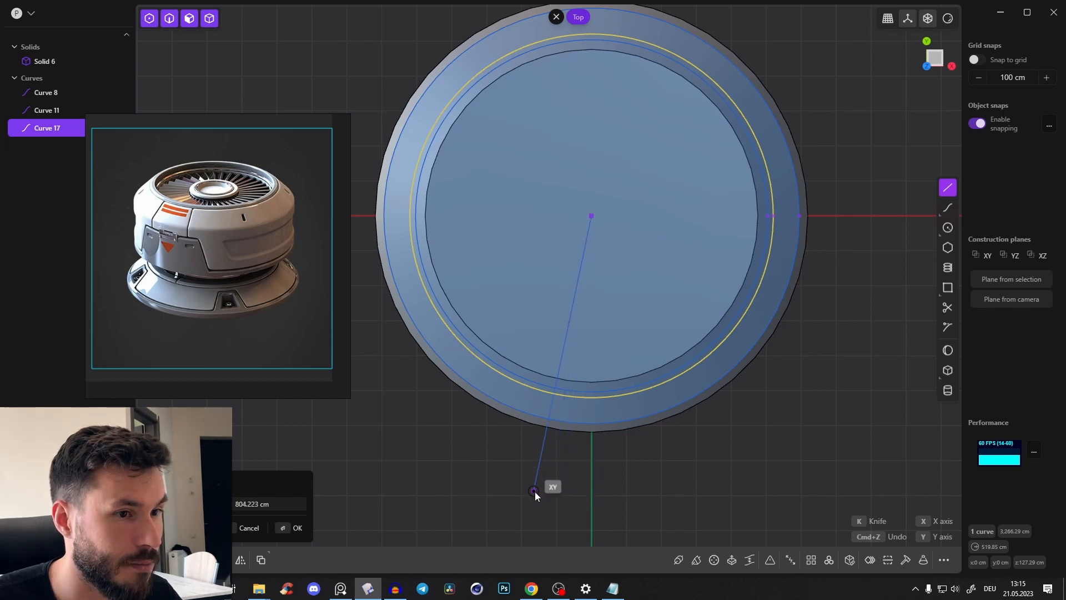
click(536, 492)
shift+middle_drag(619, 306, 616, 305)
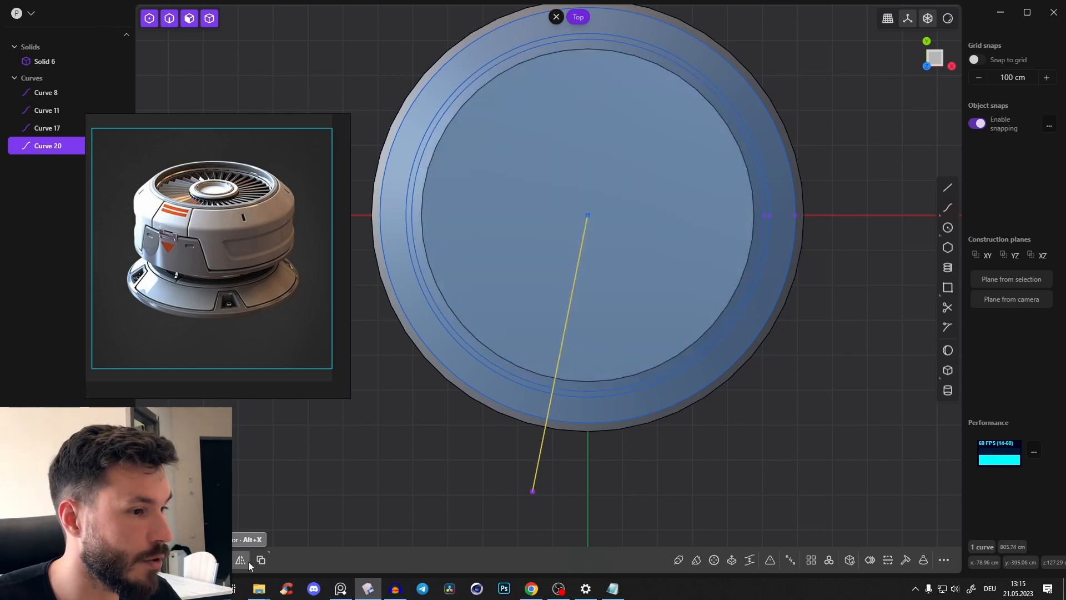
key(alt+x)
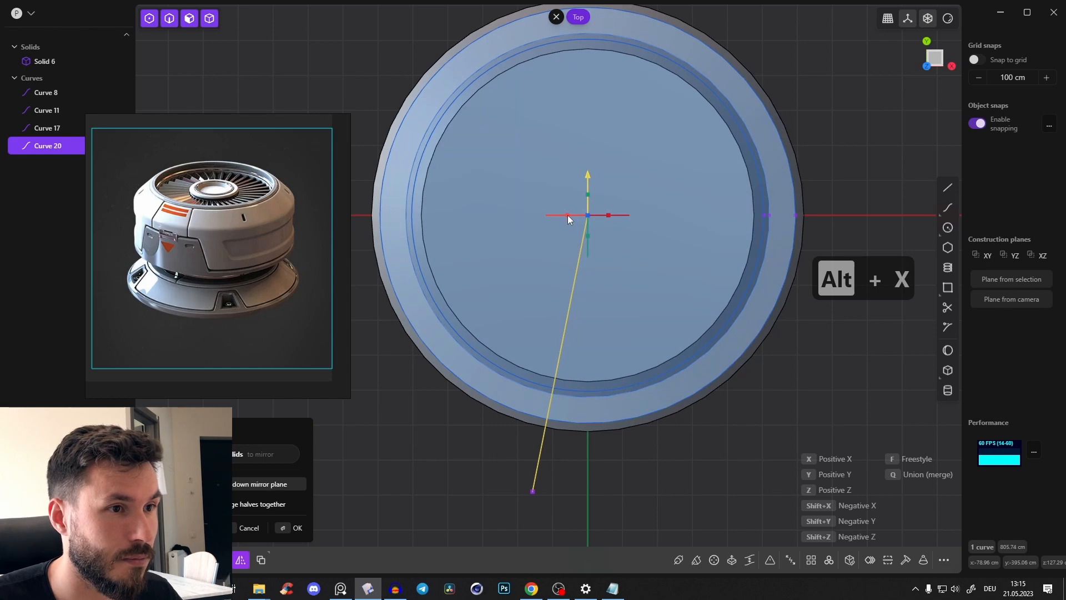
click(567, 214)
key(Return)
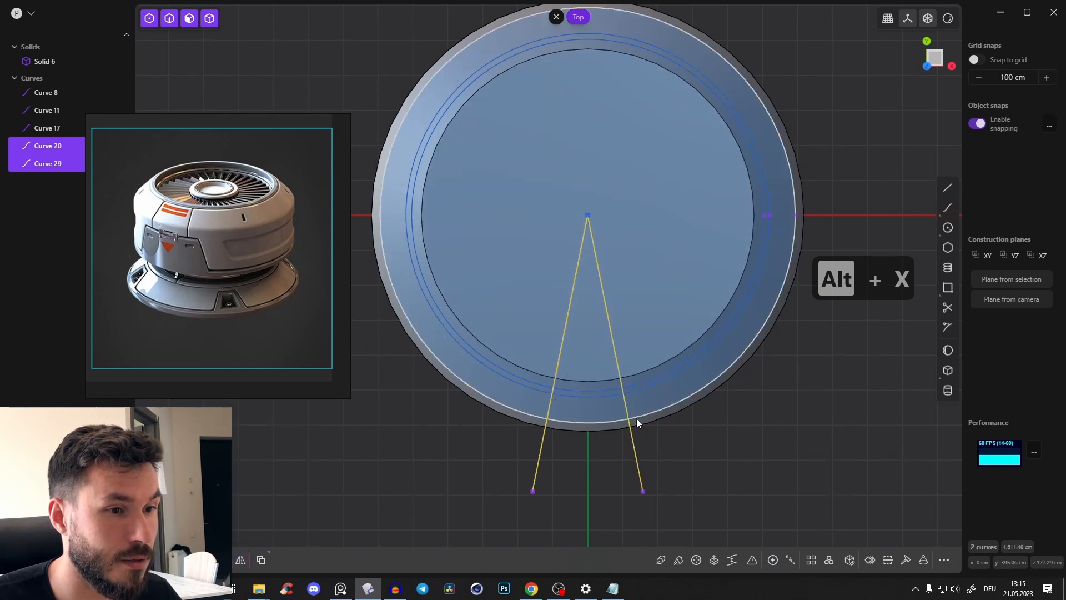
Delete both mirrored radial lines
scroll(588, 464, up, 3)
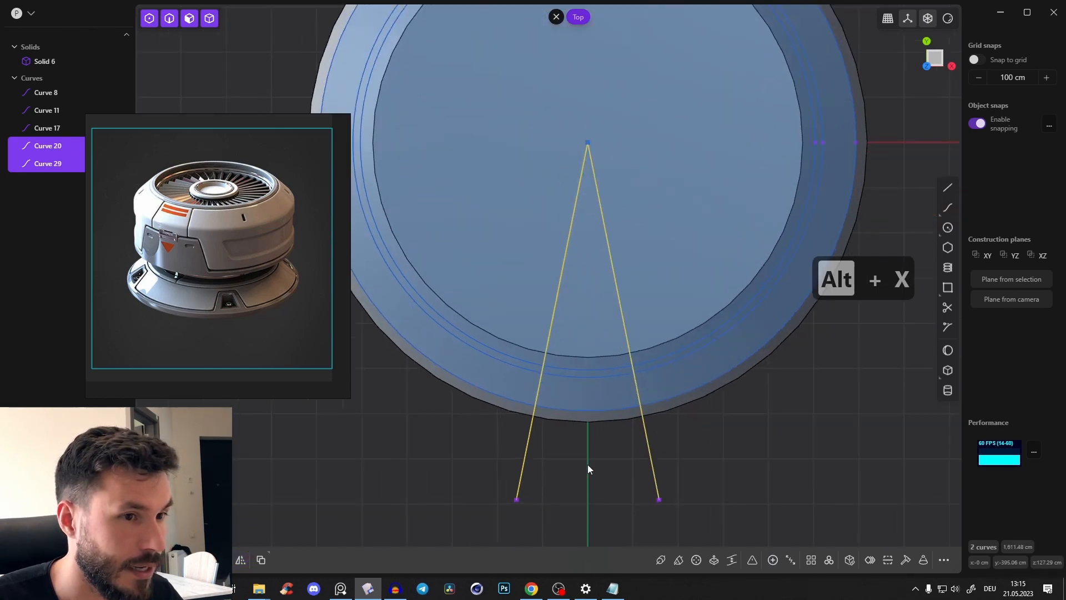
key(Escape)
click(658, 470)
key(x)
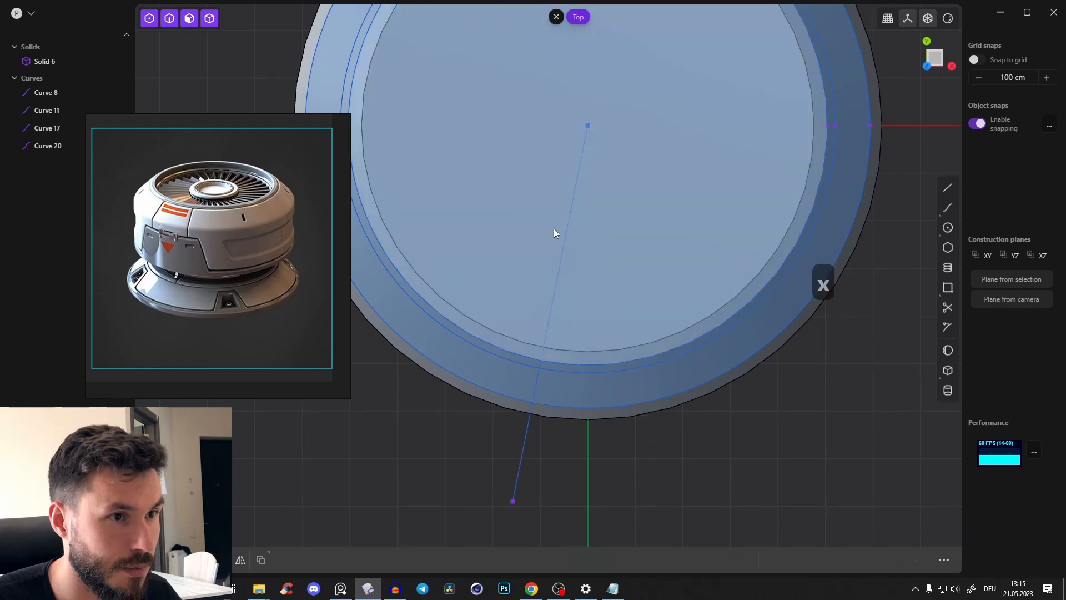
click(564, 243)
key(x)
Draw a line about 788 cm long from the centre past the front edge, slightly off the Y axis, and mirror it along X
click(947, 188)
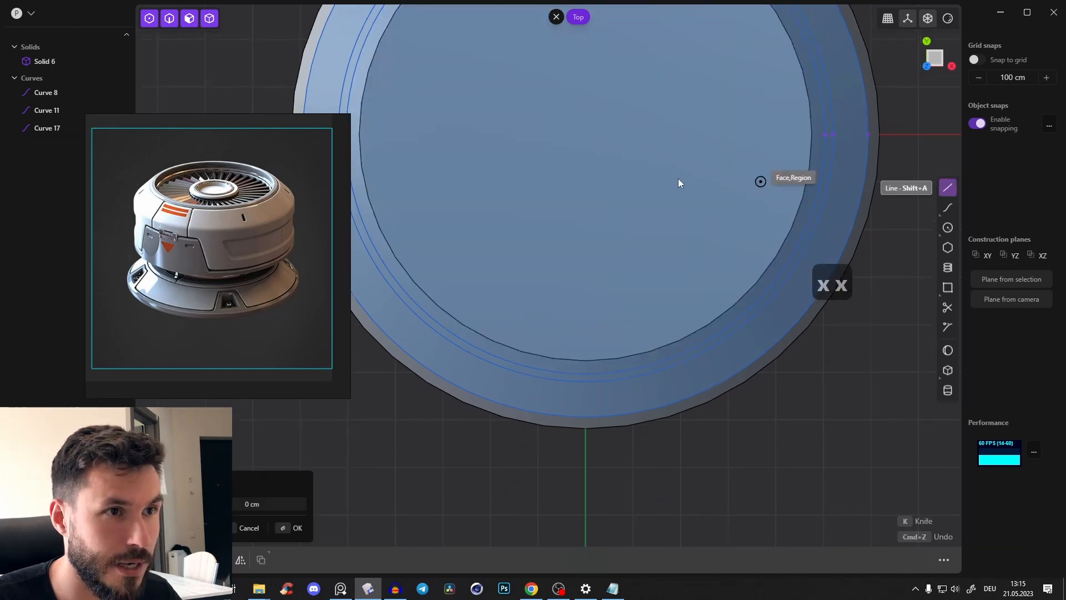
click(585, 134)
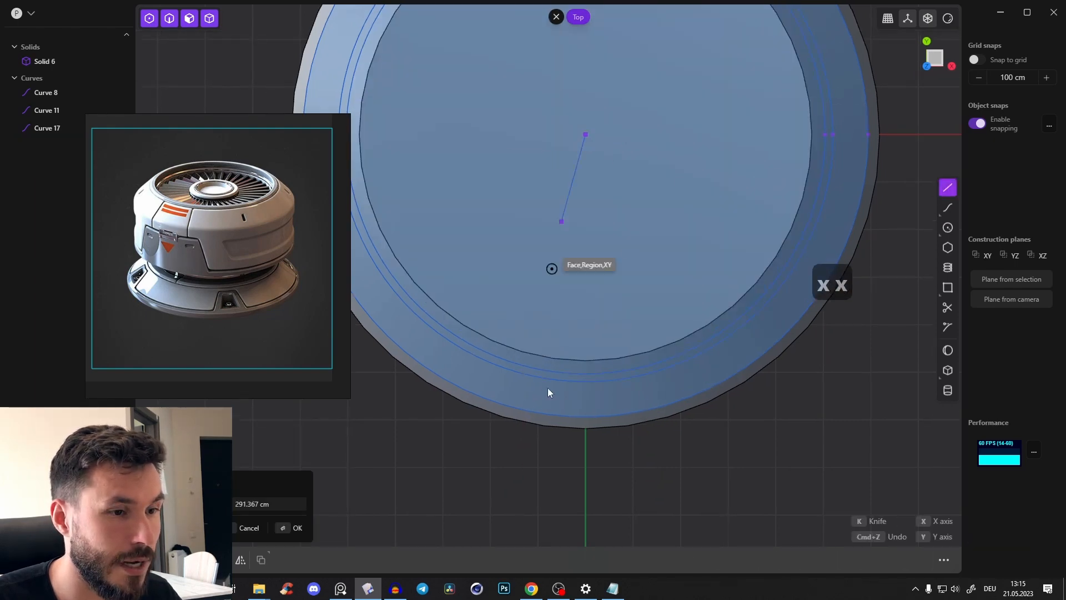
click(537, 506)
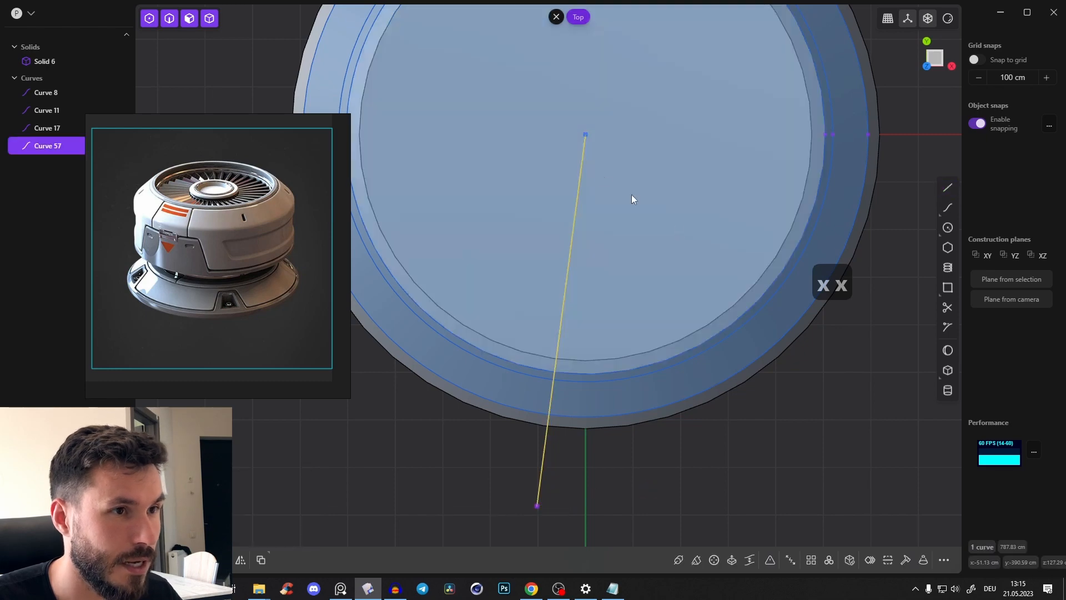
key(alt+x)
key(x)
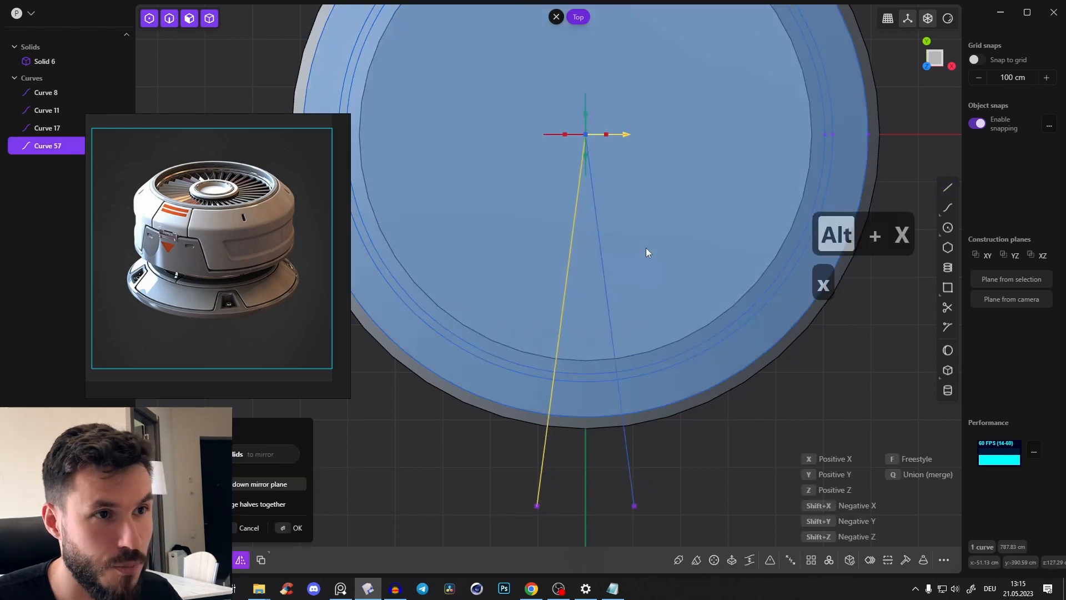
key(Return)
scroll(690, 439, down, 3)
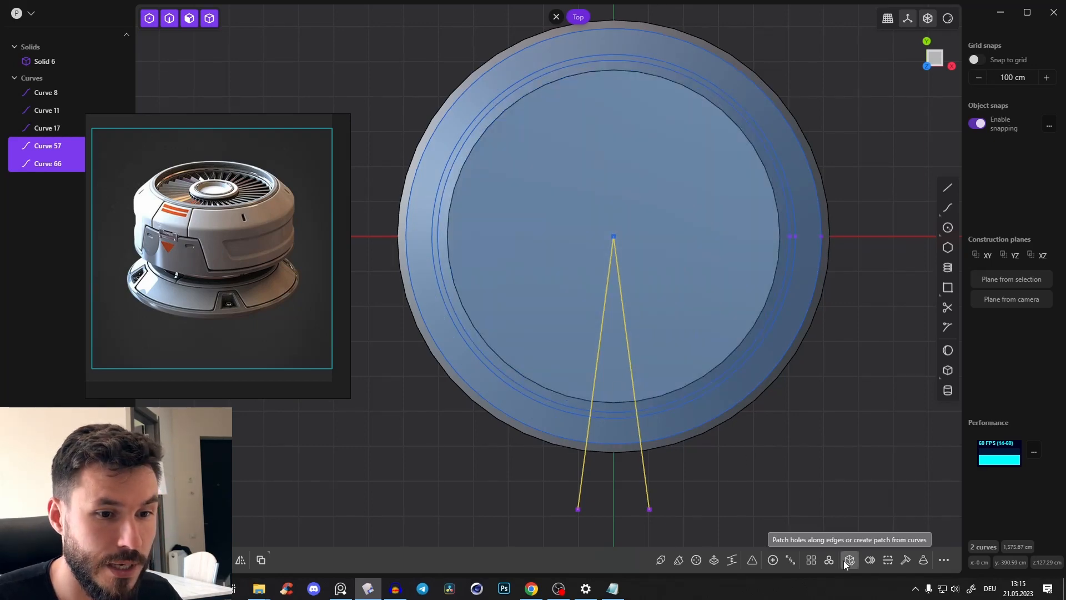
Radially array the two mirrored lines around the circle centre with a count of 4 over 360 degrees
click(829, 562)
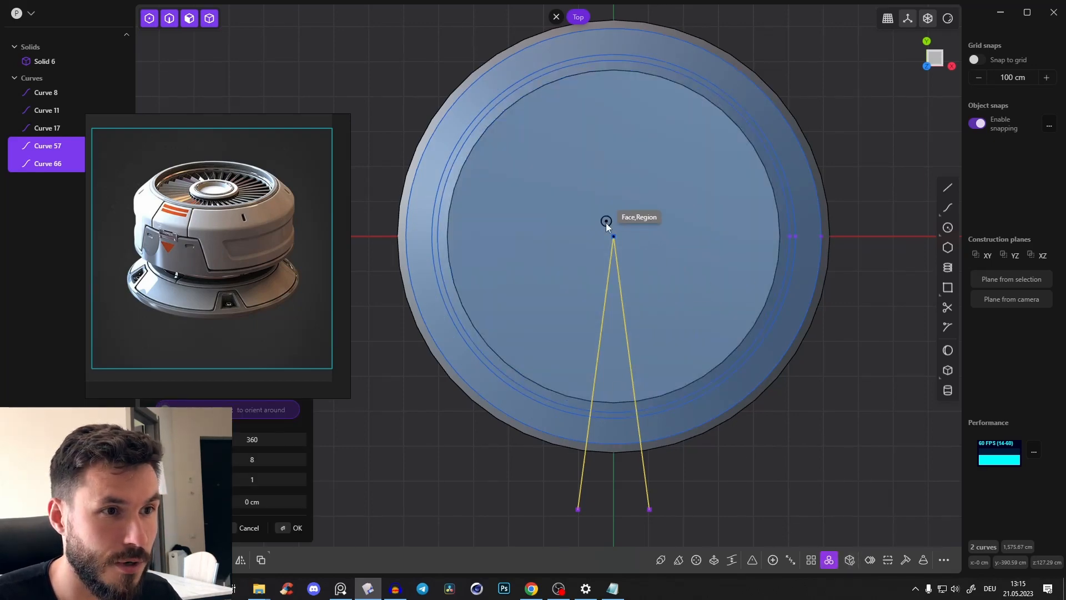
click(614, 237)
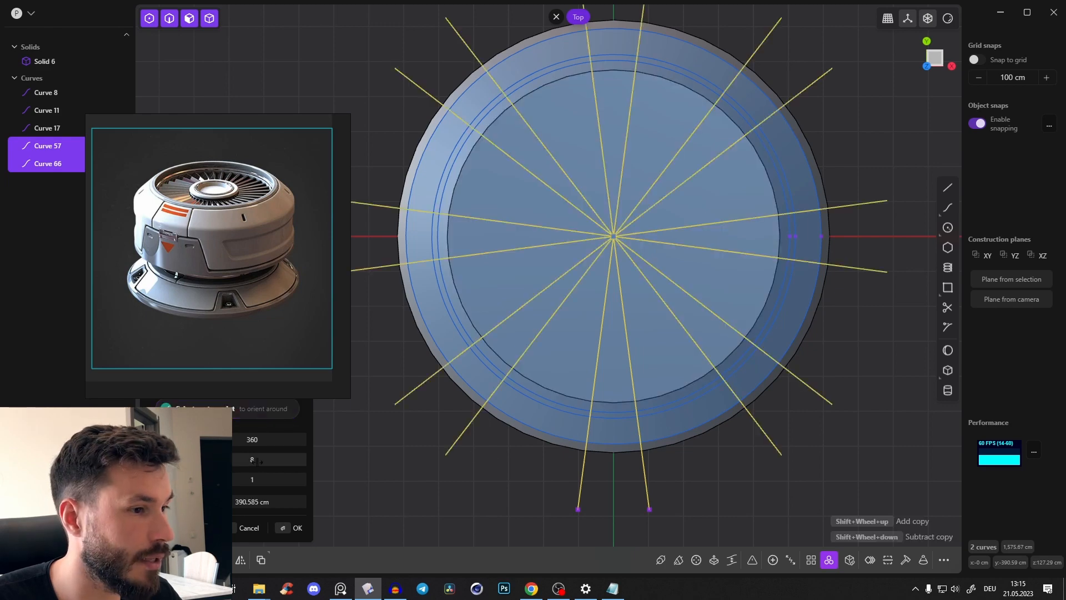
drag(296, 459, 271, 460)
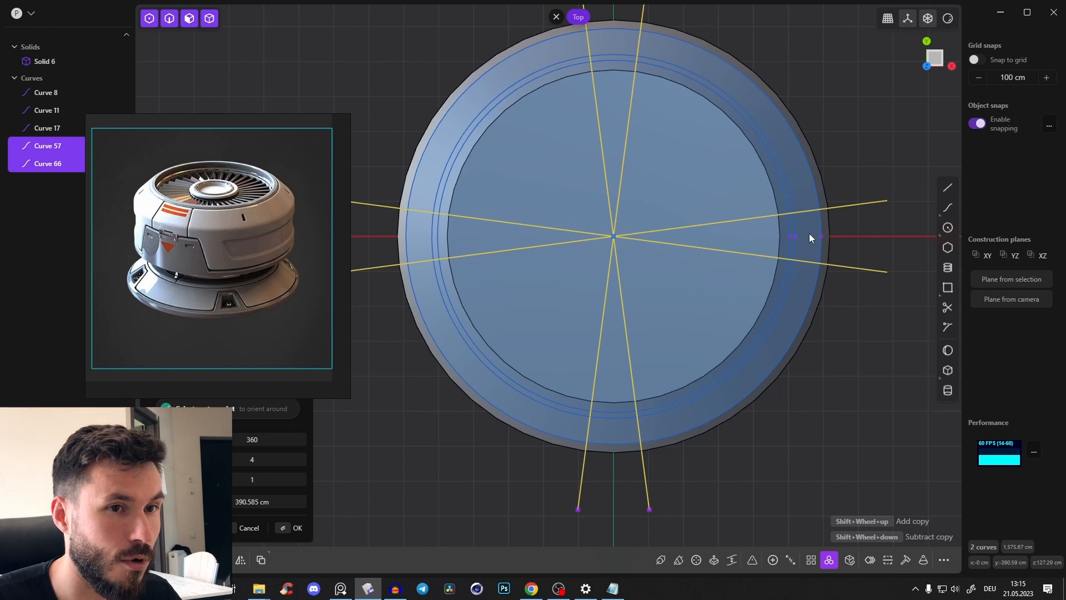
click(293, 528)
click(480, 470)
scroll(483, 472, down, 4)
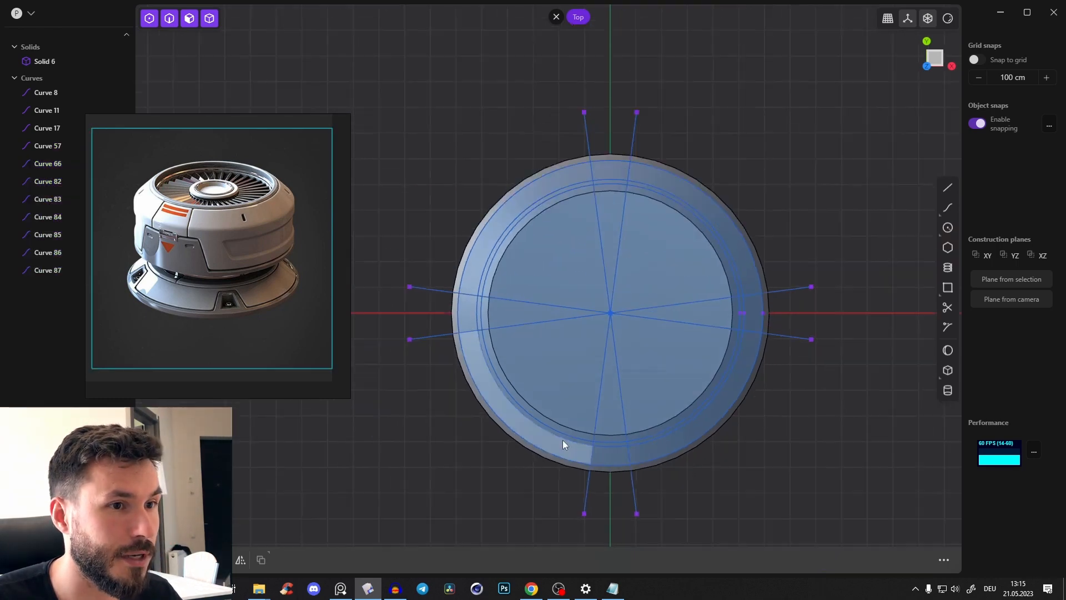
Hide the solid base, leaving the circles and radial lines shown
middle_drag(563, 440, 559, 395)
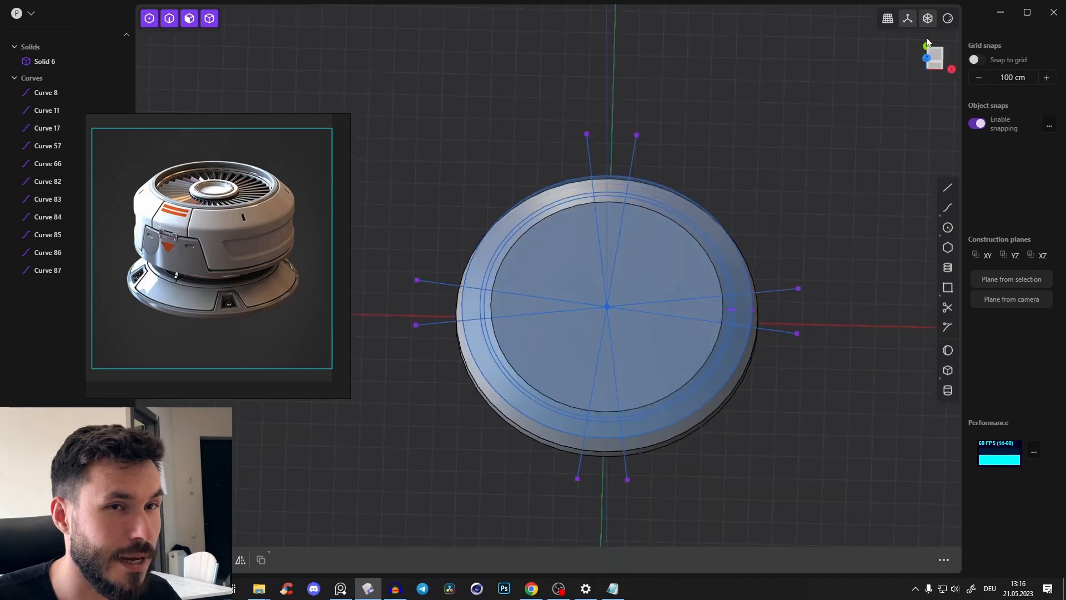
click(937, 57)
scroll(744, 236, up, 3)
middle_drag(730, 254, 727, 145)
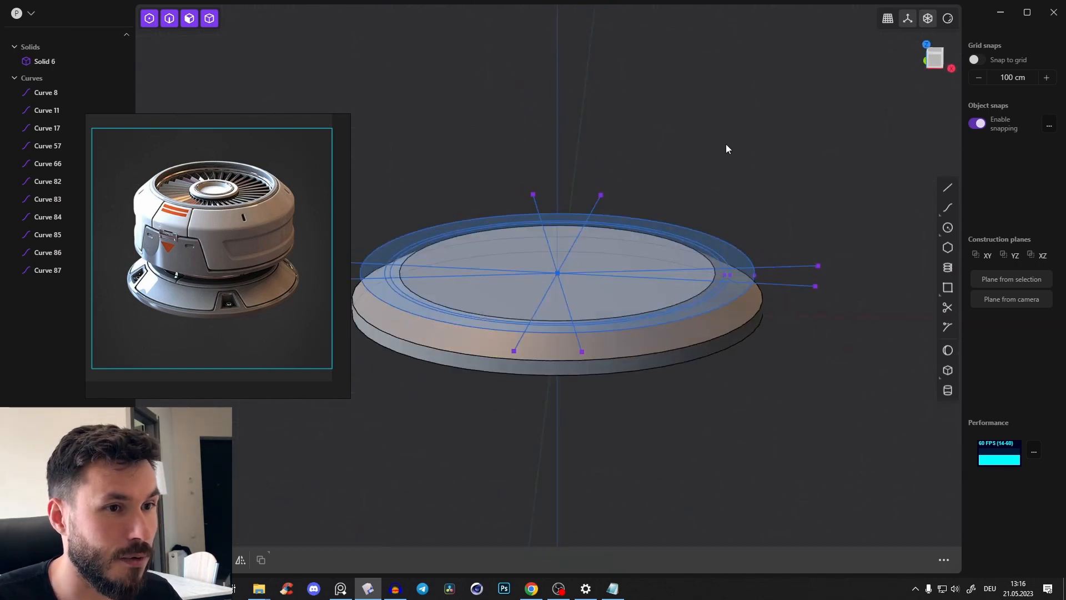
click(747, 350)
middle_drag(748, 350, 750, 428)
click(755, 320)
key(h)
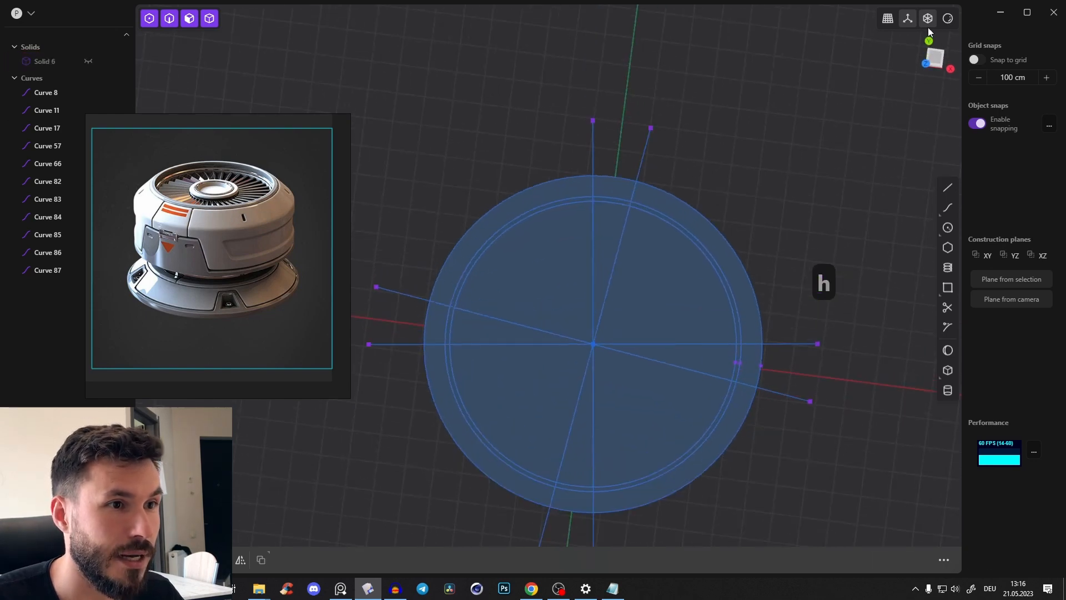
In top view, trim the radial lines so only their parts between the innermost and outer circles remain
click(935, 56)
scroll(619, 244, up, 3)
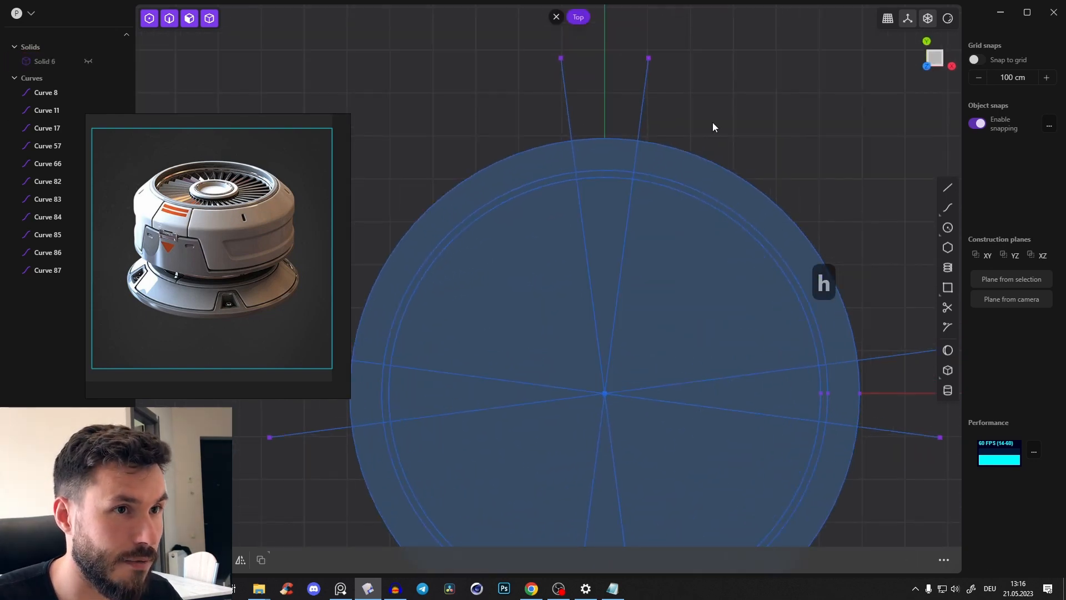
key(t)
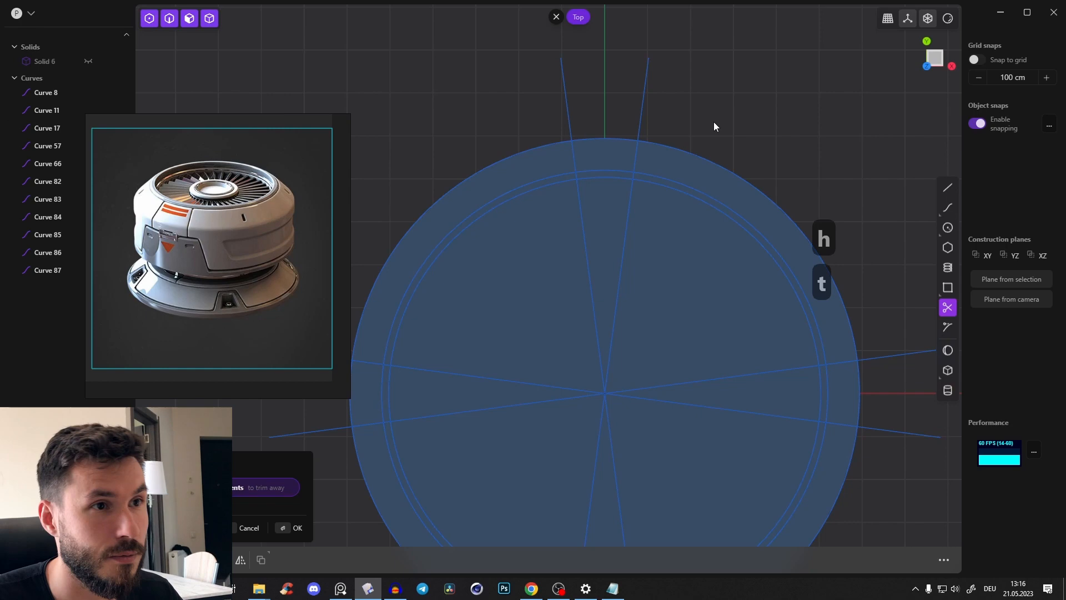
click(640, 107)
click(568, 107)
shift+middle_drag(473, 276, 609, 121)
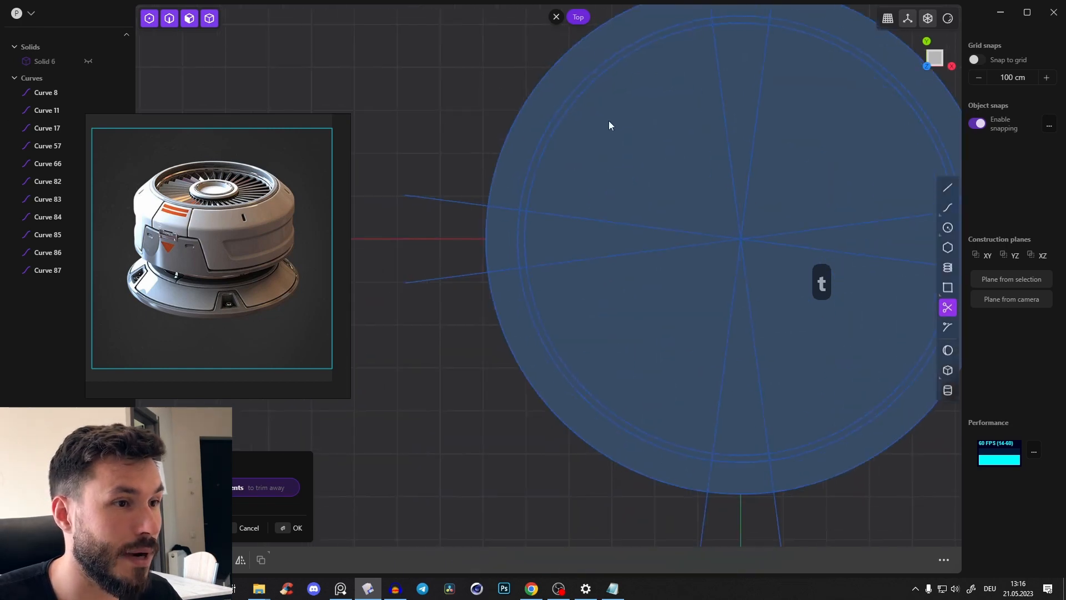
click(441, 196)
click(450, 284)
shift+middle_drag(753, 429, 641, 369)
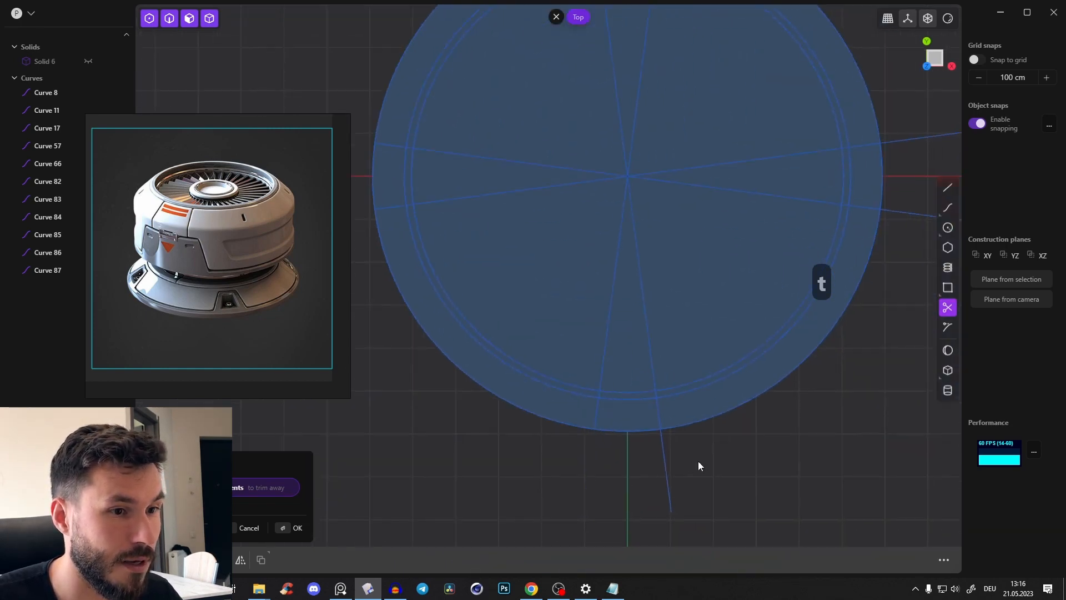
click(664, 463)
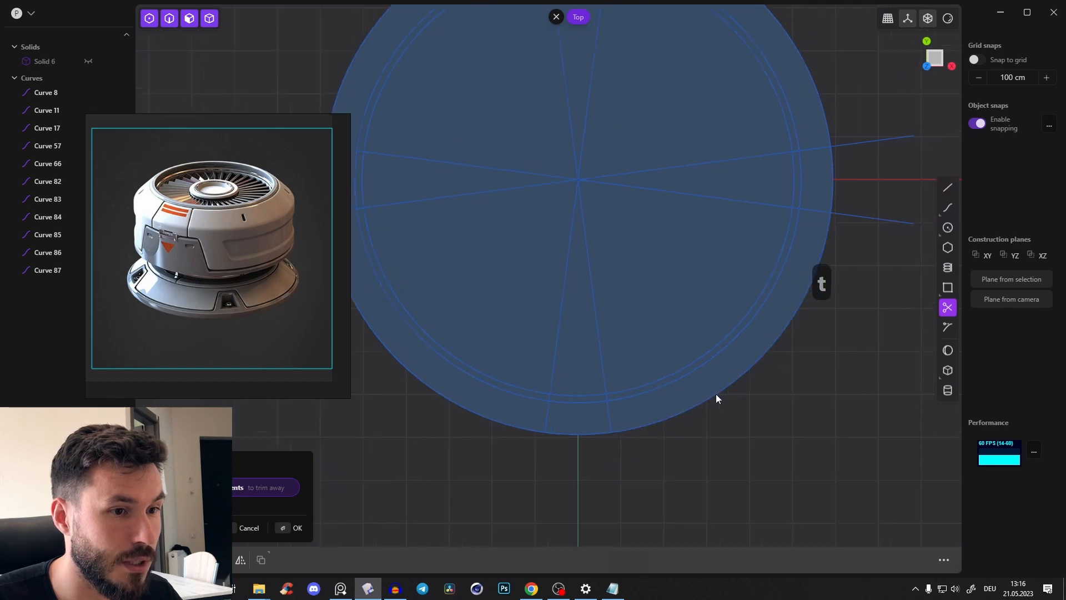
shift+middle_drag(716, 395, 652, 432)
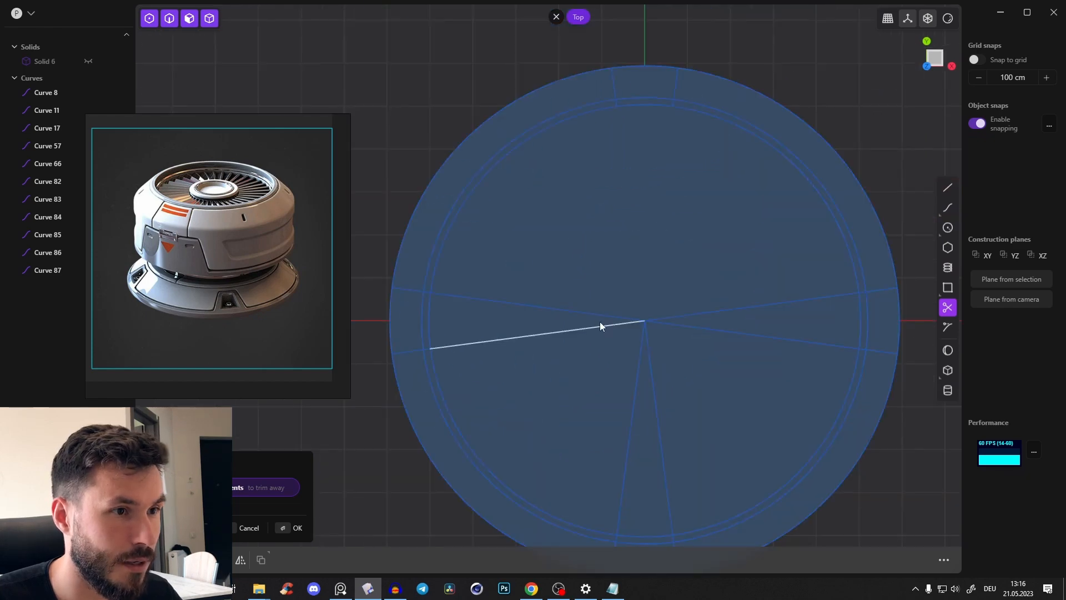
click(589, 314)
click(588, 329)
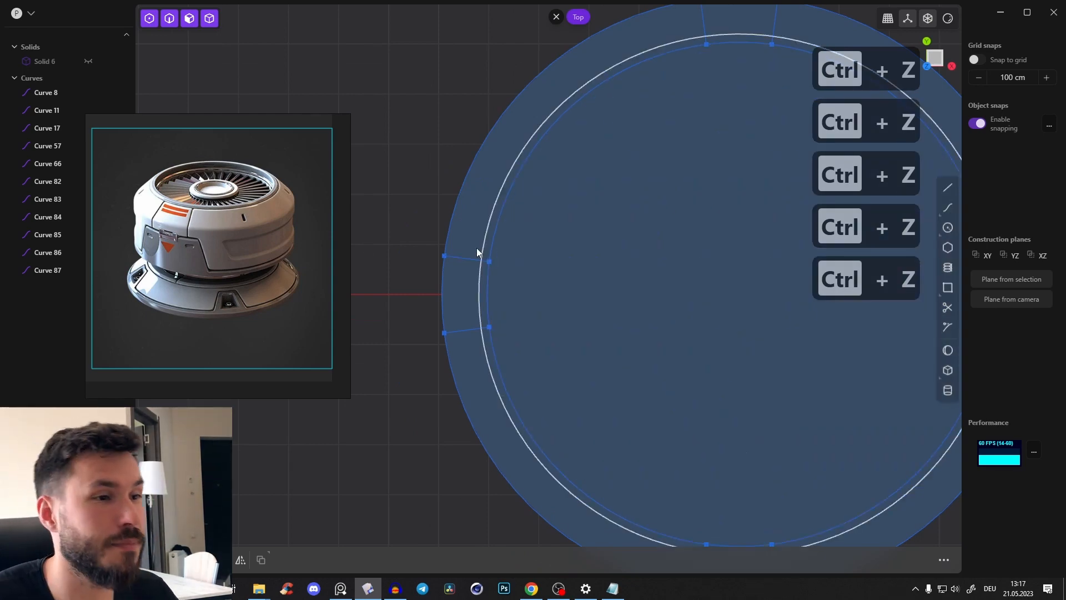
Examine the recesses and panel gaps around the base's rim in the reference image
scroll(483, 261, up, 2)
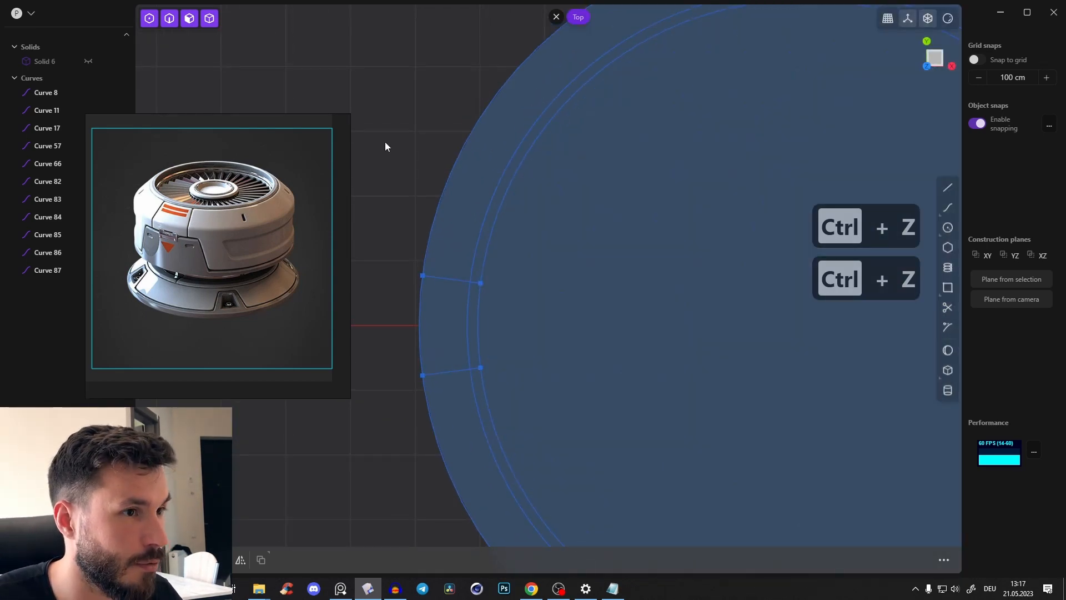
key(t)
scroll(212, 296, up, 1)
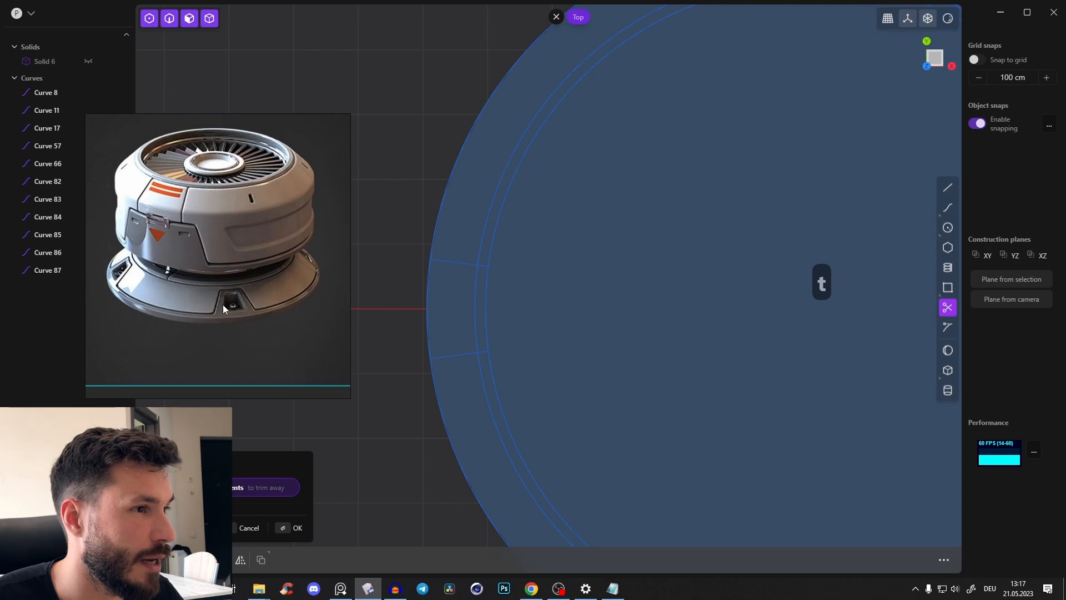
scroll(224, 308, up, 1)
scroll(289, 323, up, 3)
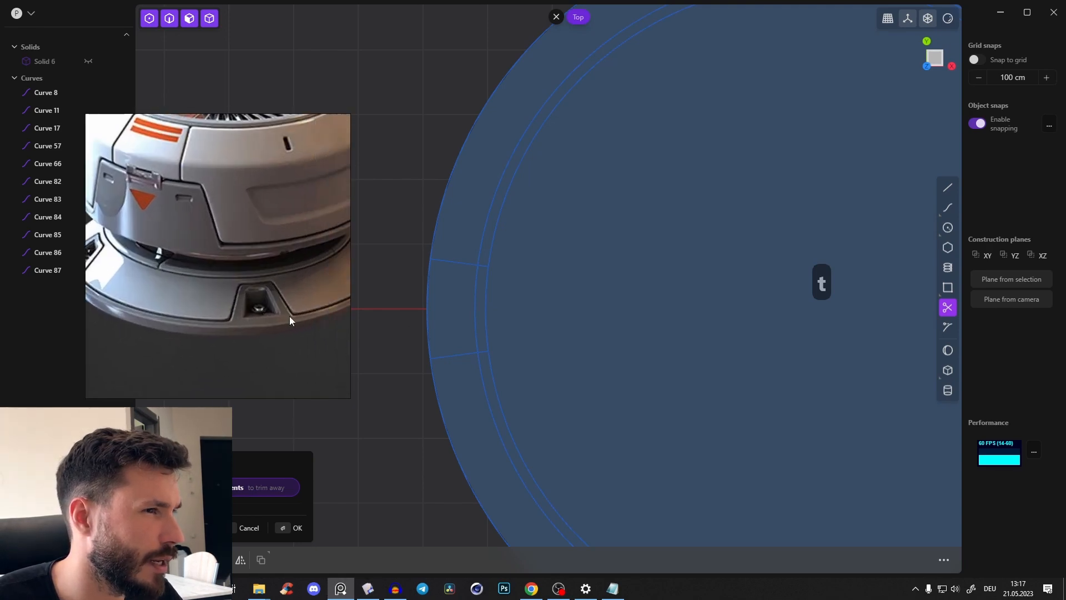
shift+middle_drag(486, 282, 505, 300)
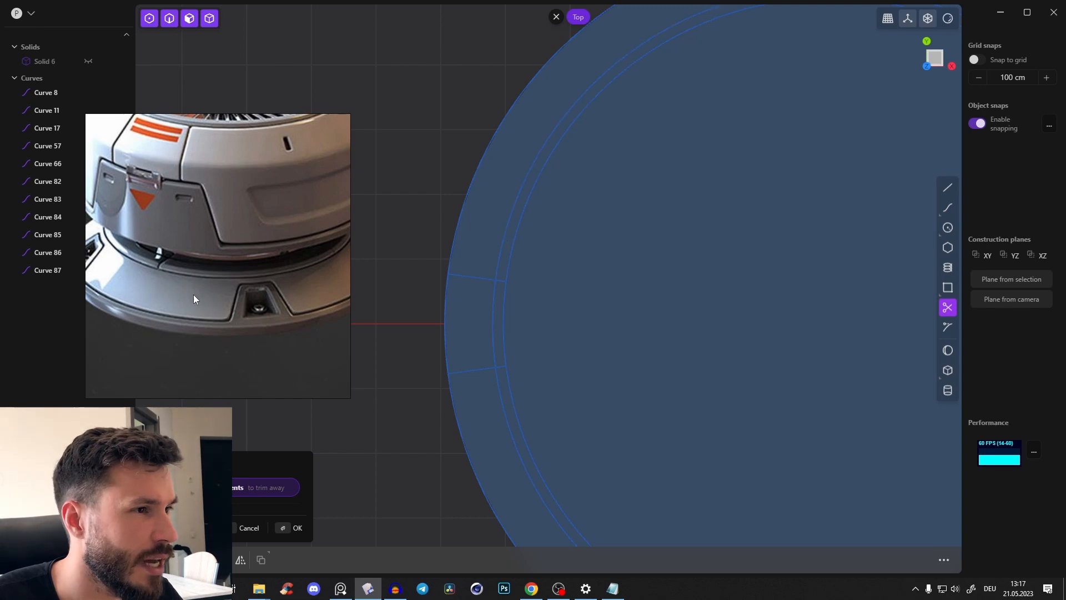
drag(193, 299, 285, 282)
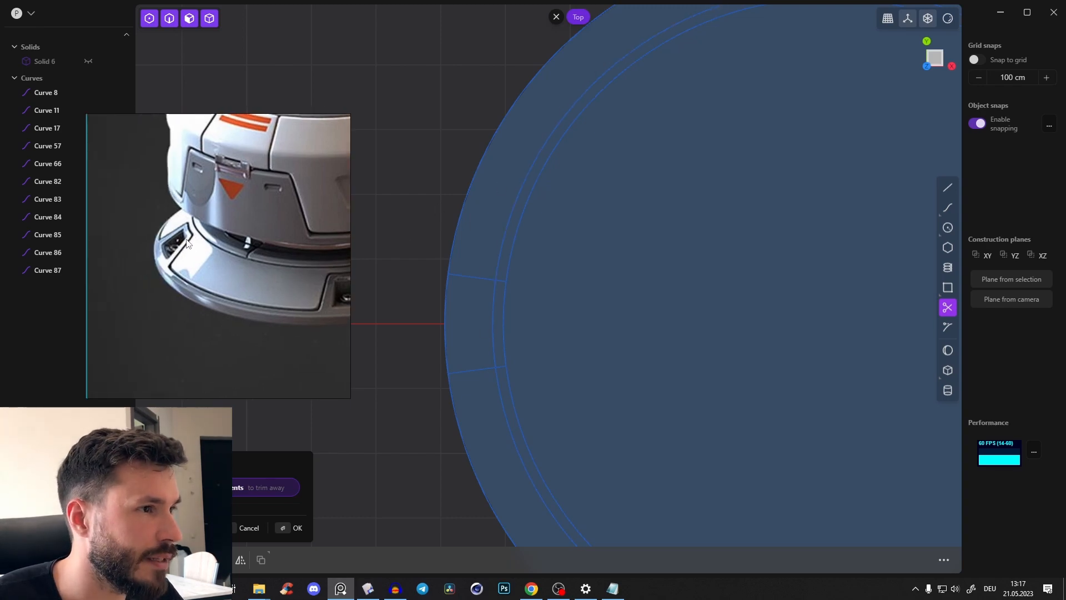
click(393, 273)
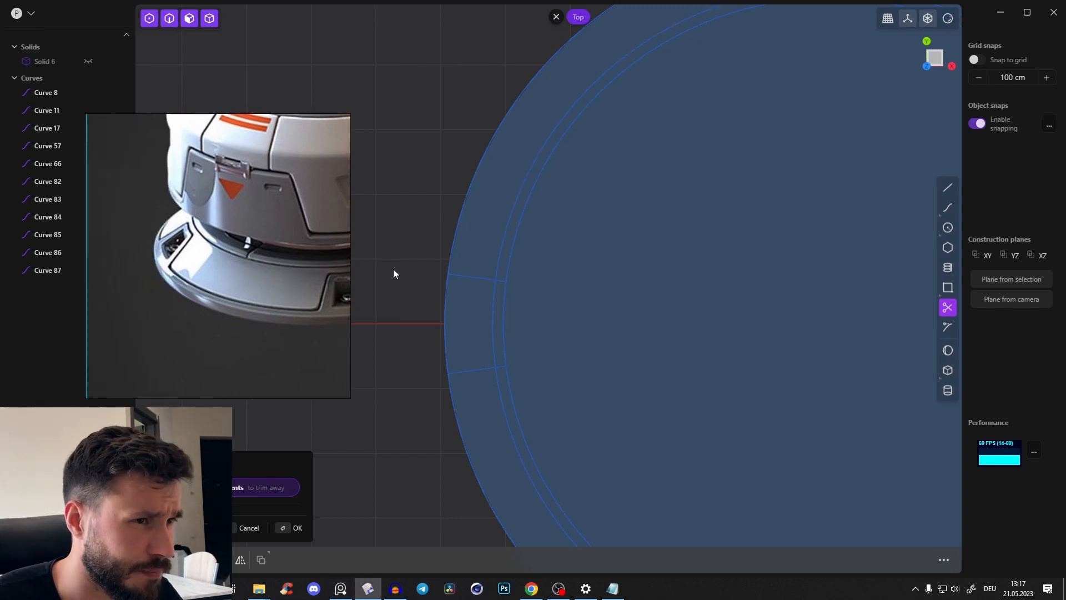
drag(272, 271, 201, 282)
shift+middle_drag(506, 257, 483, 246)
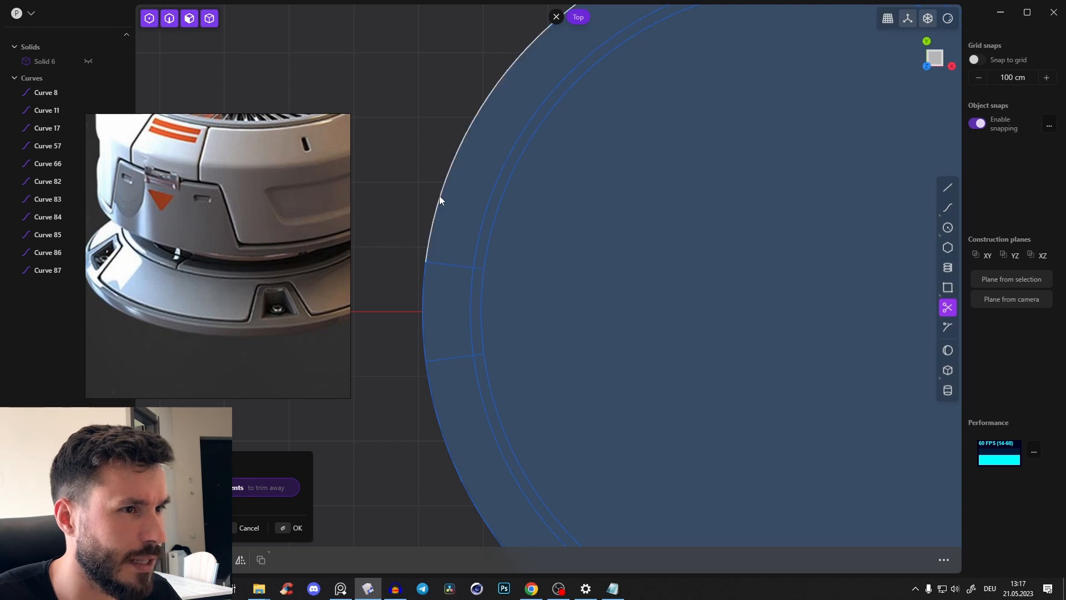
Trim the line stubs inside the middle circle and the adjoining middle-circle arcs at the recess on the negative X side
key(t)
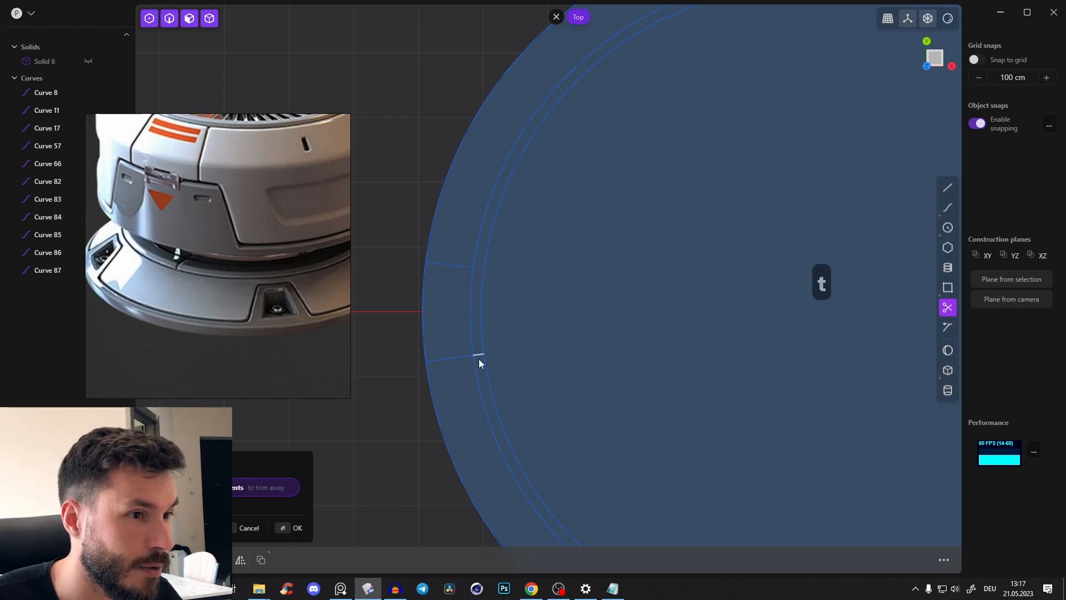
click(472, 264)
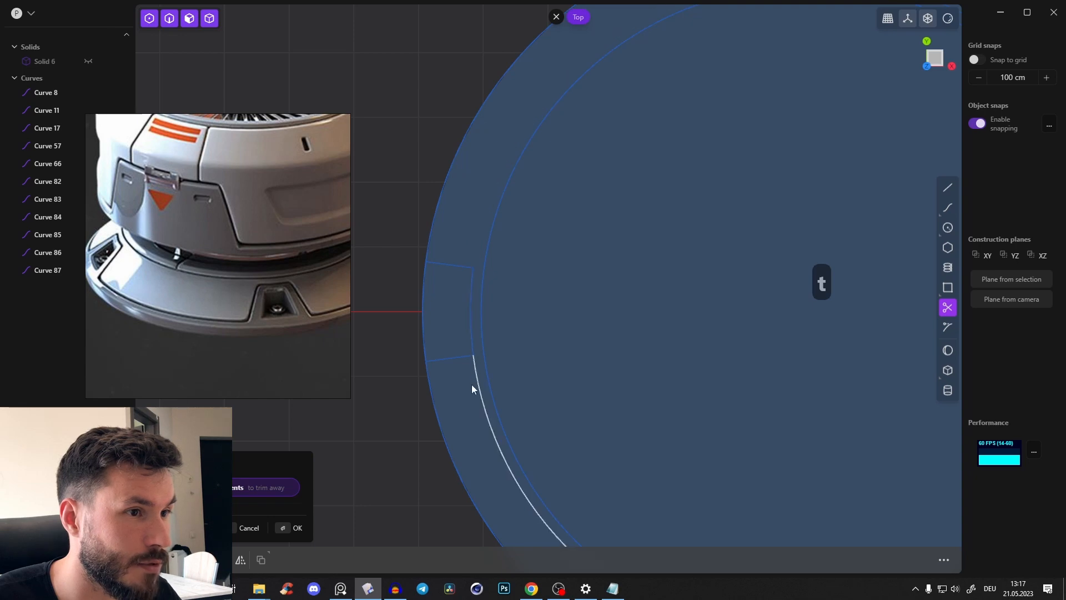
click(478, 401)
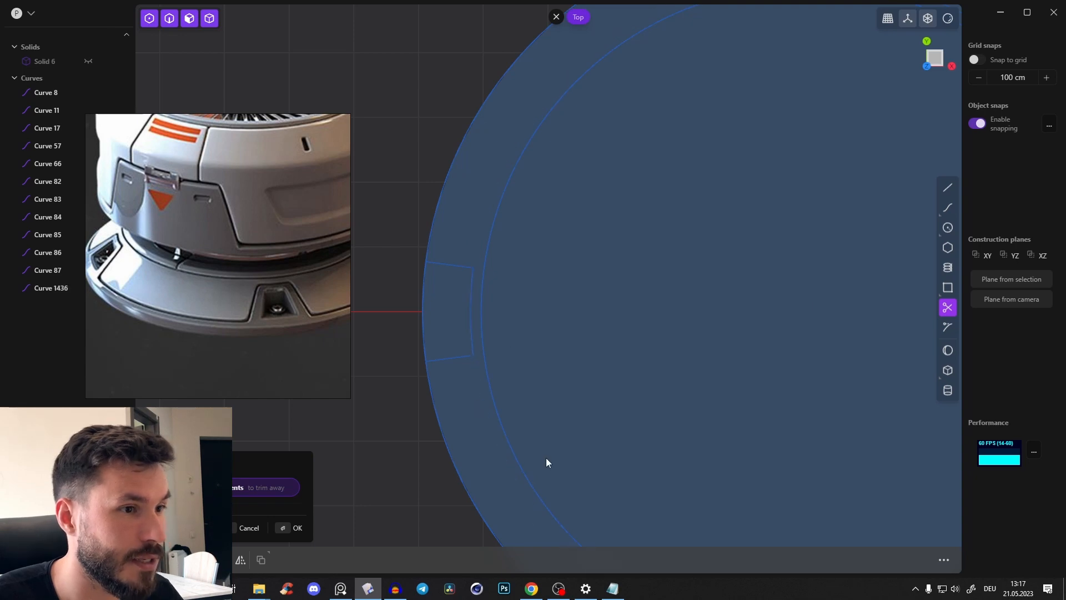
Try to trim the outer arc across the negative X recess and extrude the region inside the inner circle
click(425, 315)
mouse_move(518, 295)
shift+middle_down()
mouse_move(462, 289)
mouse_move(506, 291)
shift+middle_up()
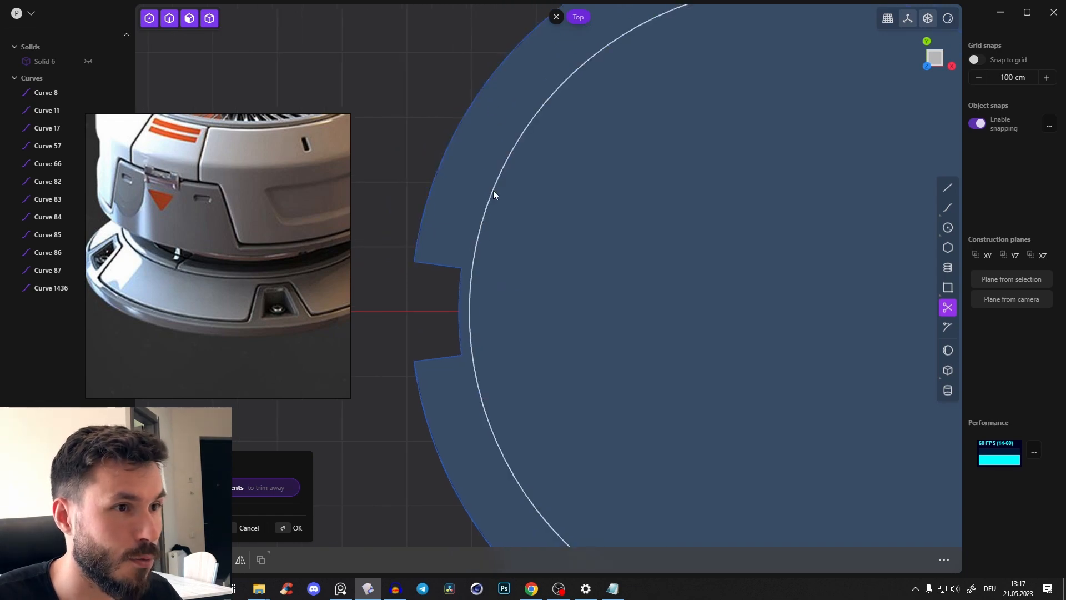
key(e)
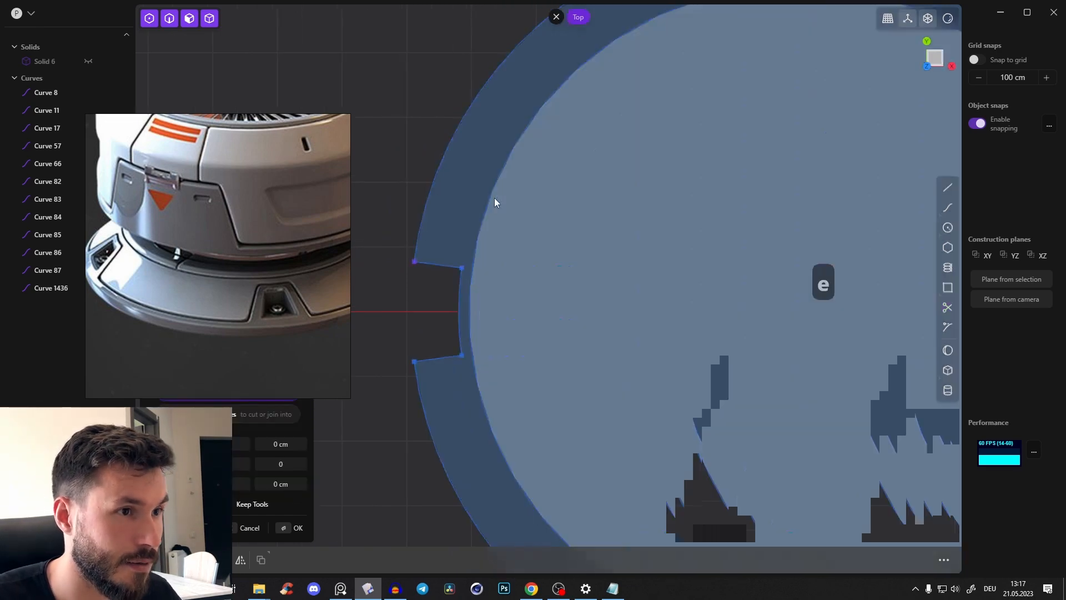
key(2)
key(ctrl+z)
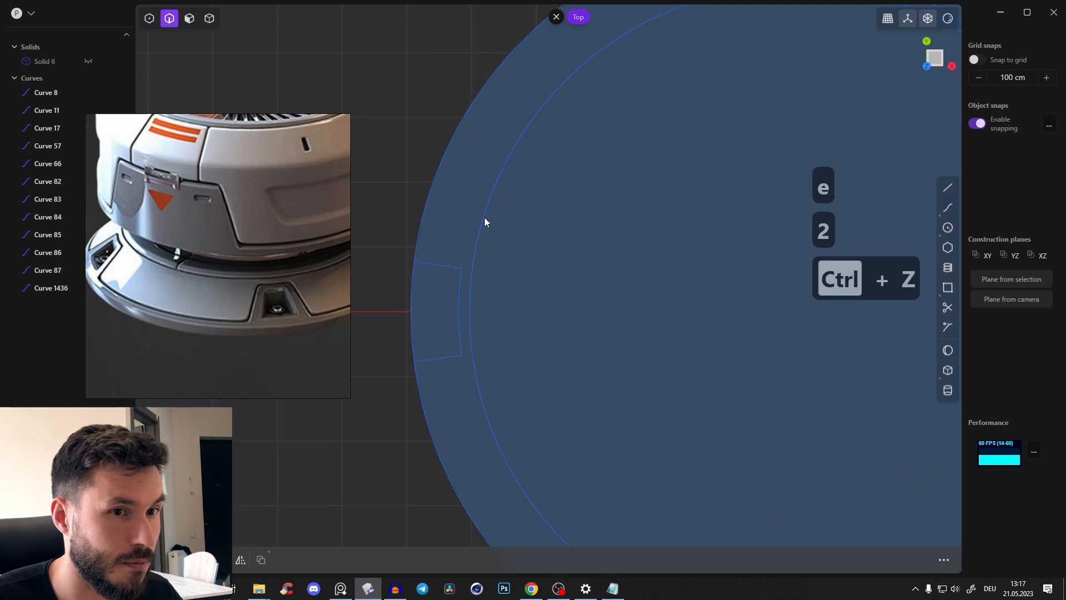
click(485, 227)
click(368, 198)
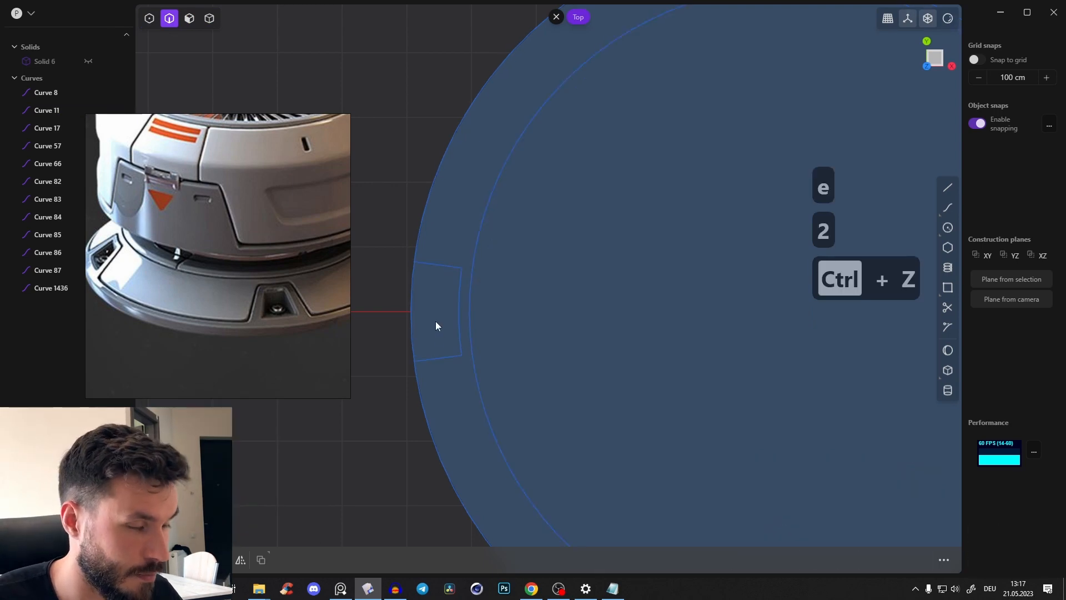
Trim away the outer circle's arc across the opening of the negative X recess
key(t)
click(414, 332)
key(e)
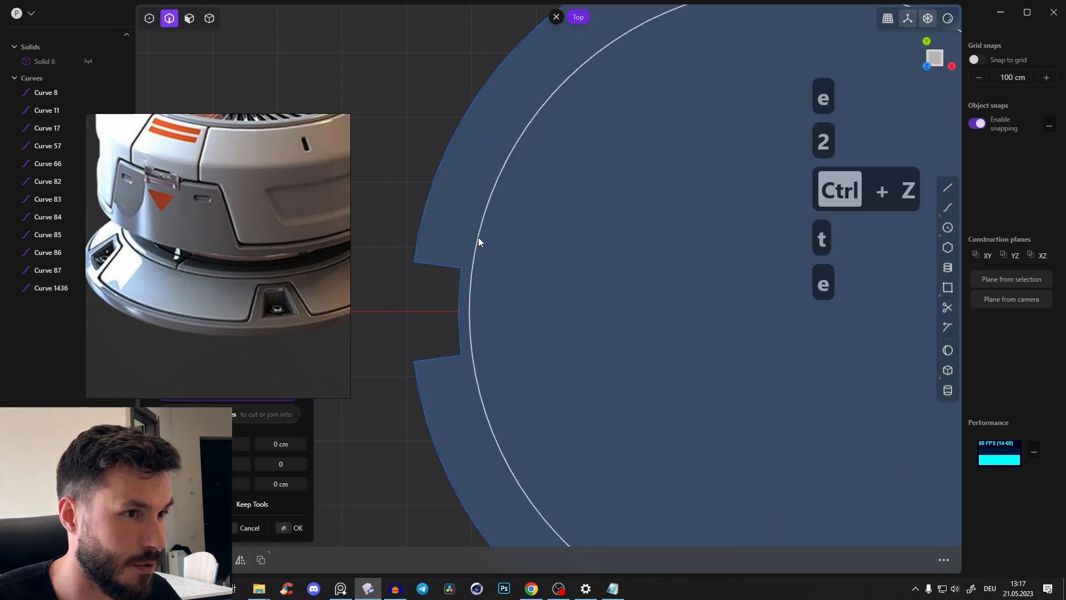
key(Escape)
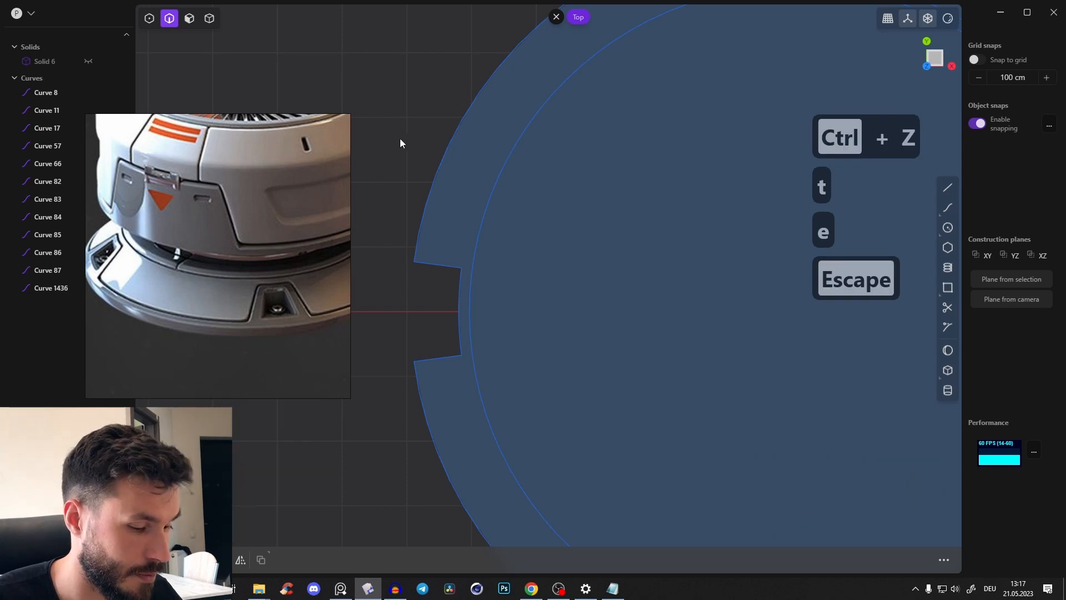
Check the notched outline by selecting the inner circle, then the outer arc with the notch's two sides and back arc
key(2)
click(483, 241)
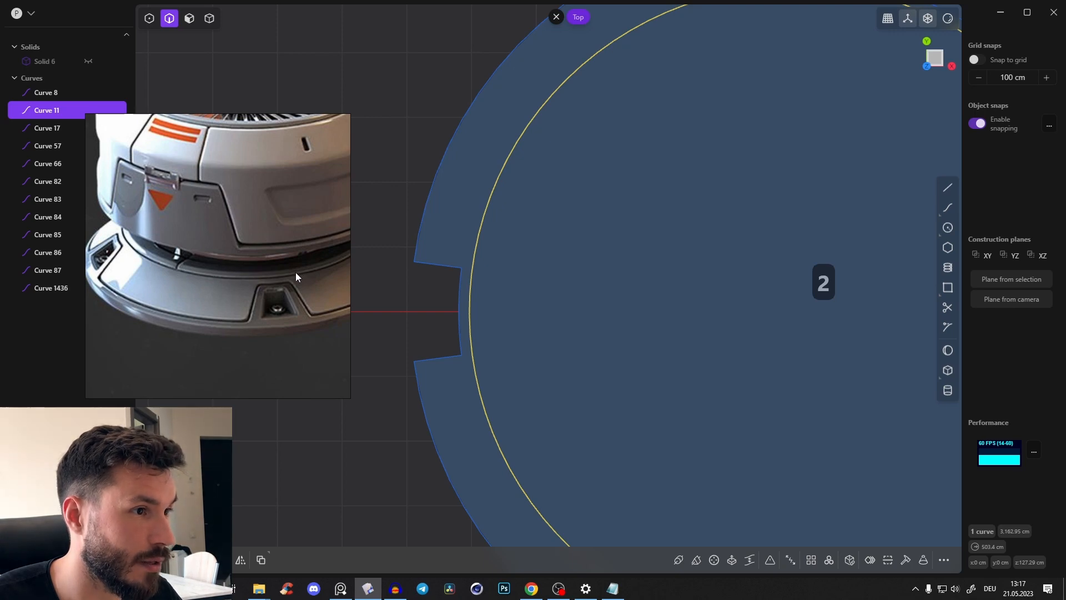
click(433, 263)
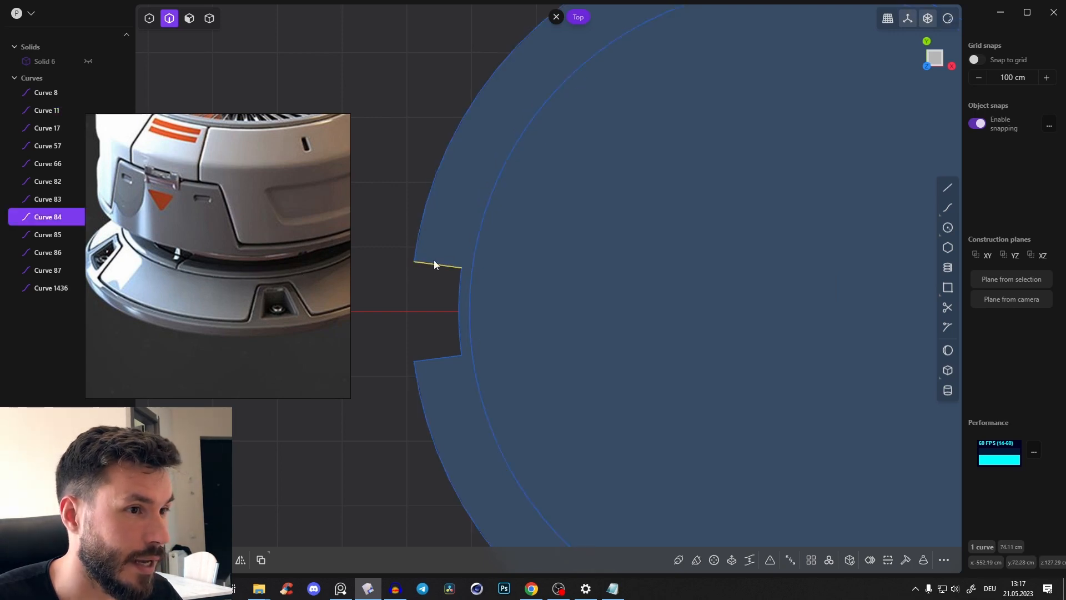
shift+click(417, 248)
shift+click(439, 359)
shift+click(460, 314)
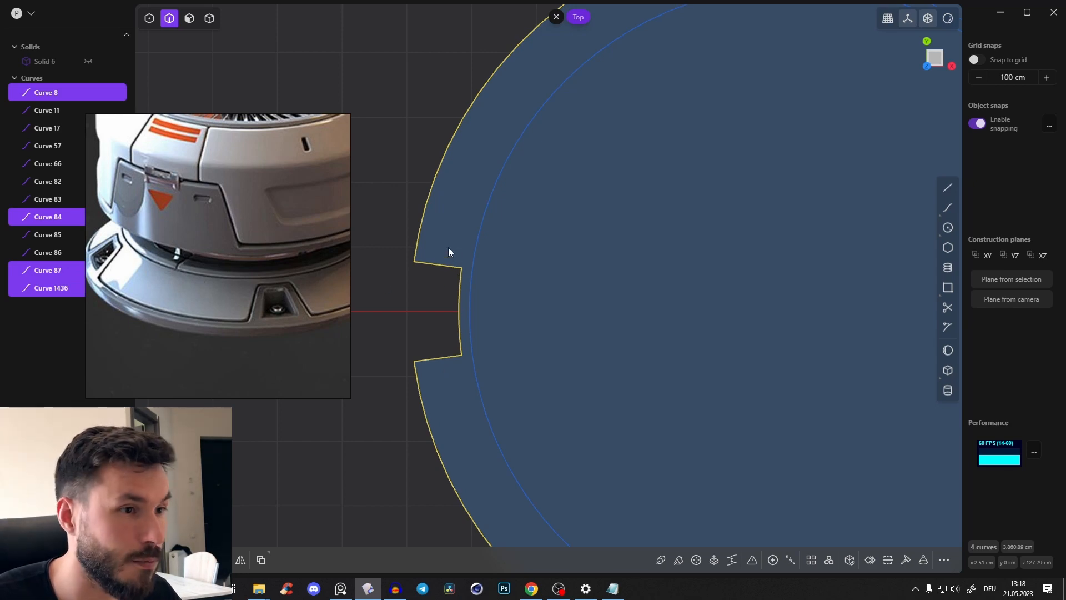
scroll(472, 247, down, 3)
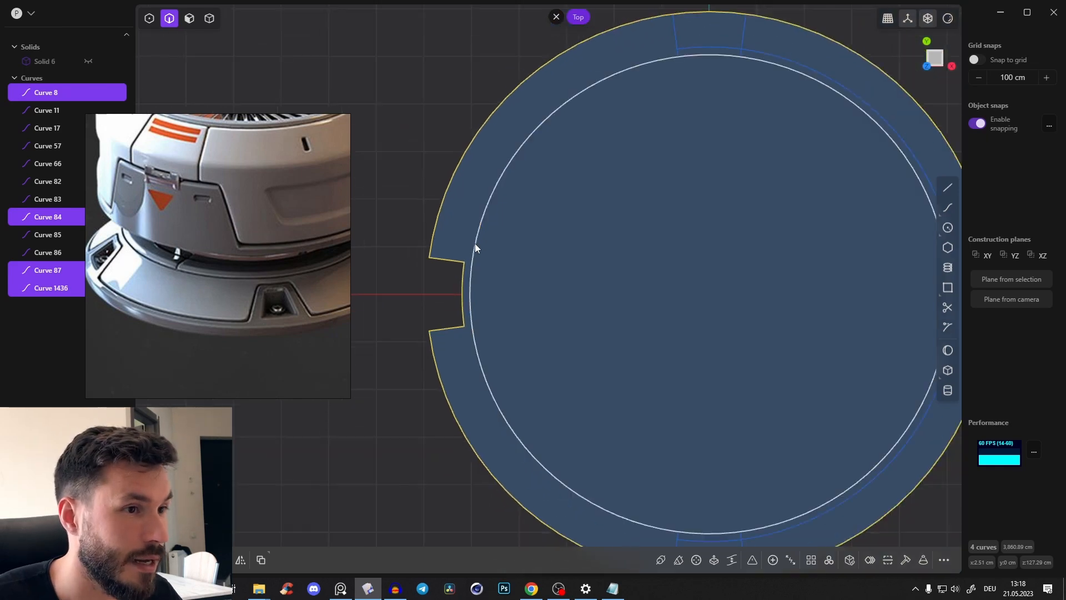
scroll(632, 376, up, 4)
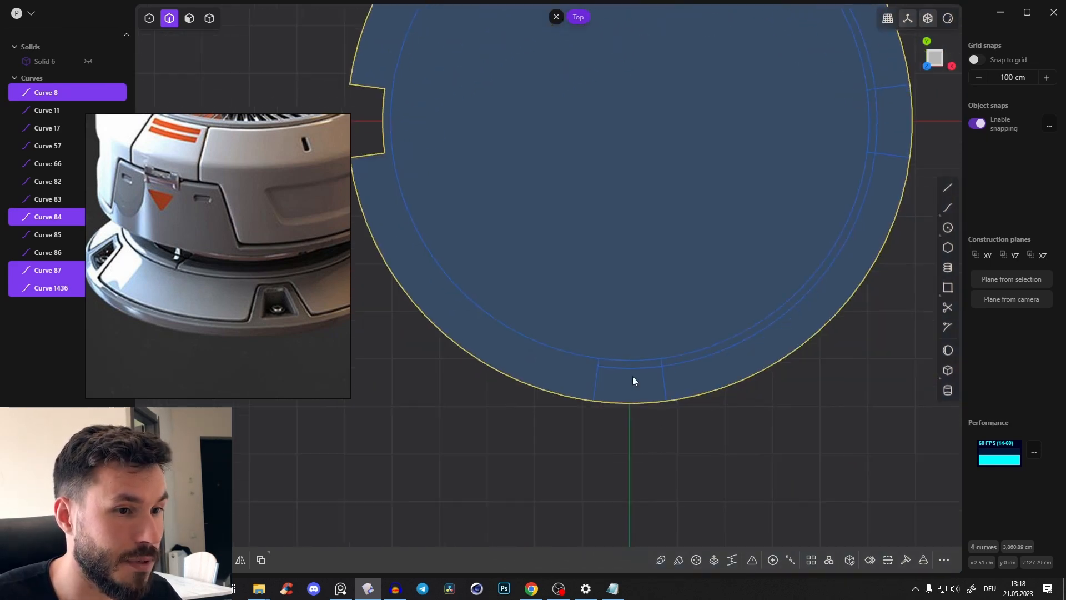
click(673, 448)
Cut the negative Y recess into the outline by trimming the line stubs, the adjoining middle-circle arc and the outer arc
scroll(673, 422, up, 2)
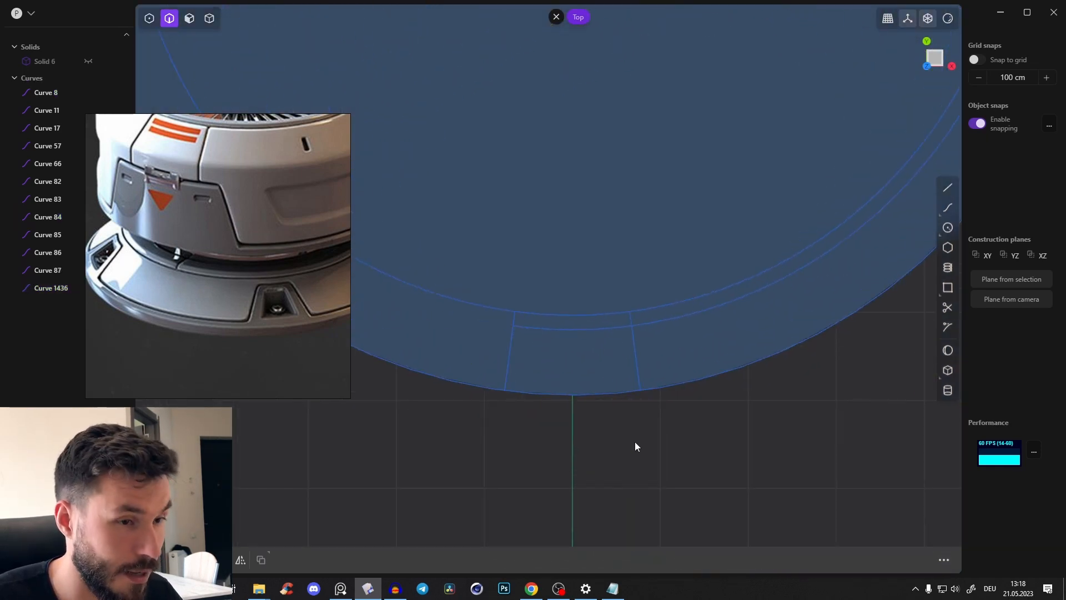
key(t)
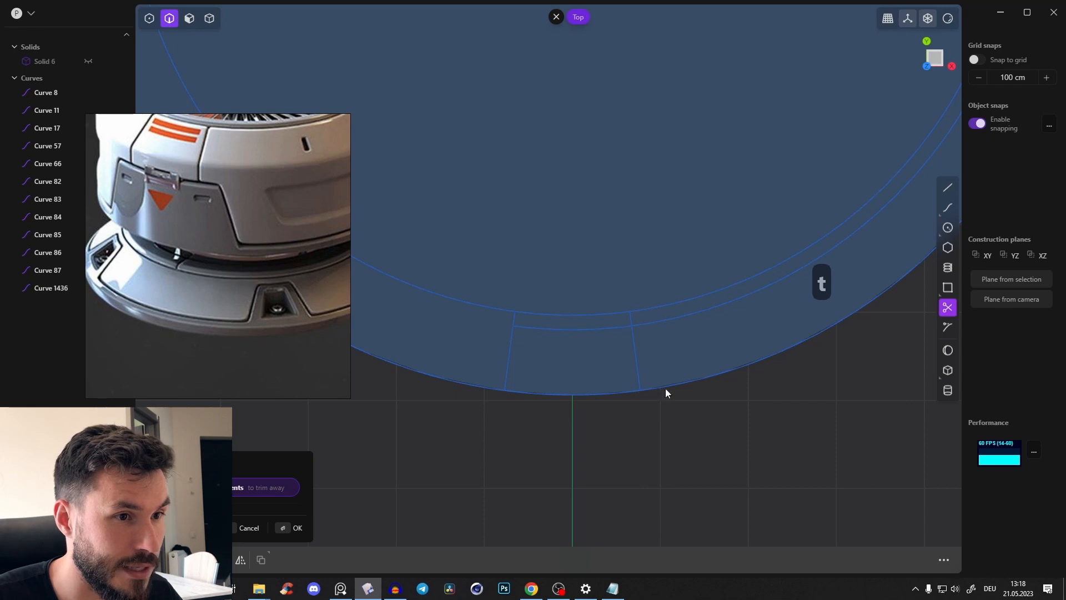
click(645, 324)
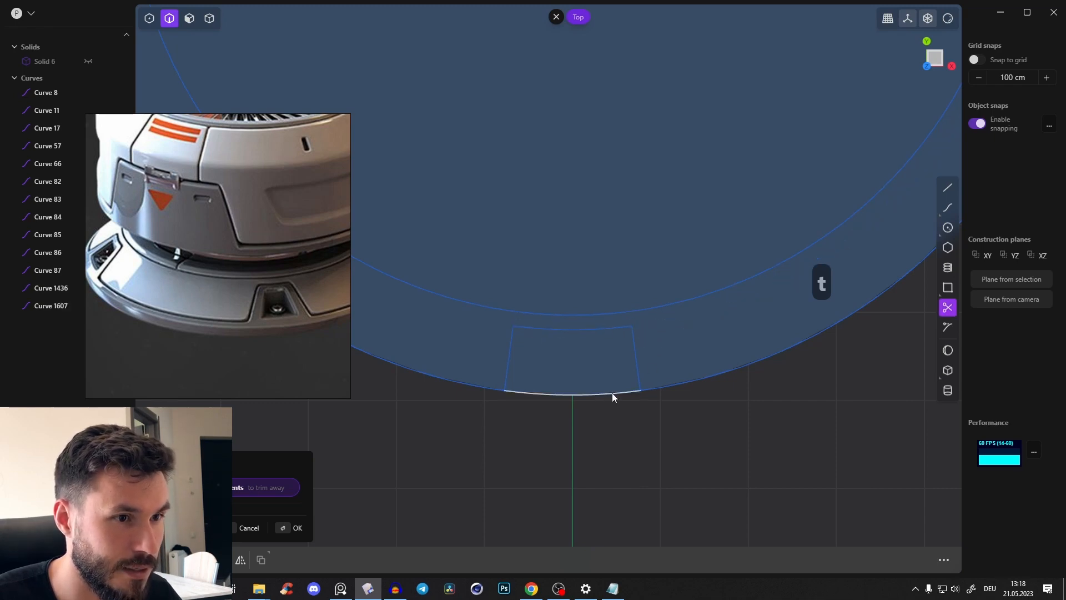
click(612, 393)
Cut the positive X recess into the outline by trimming its line stubs, the adjoining middle-circle arc and the outer arc
scroll(582, 385, down, 5)
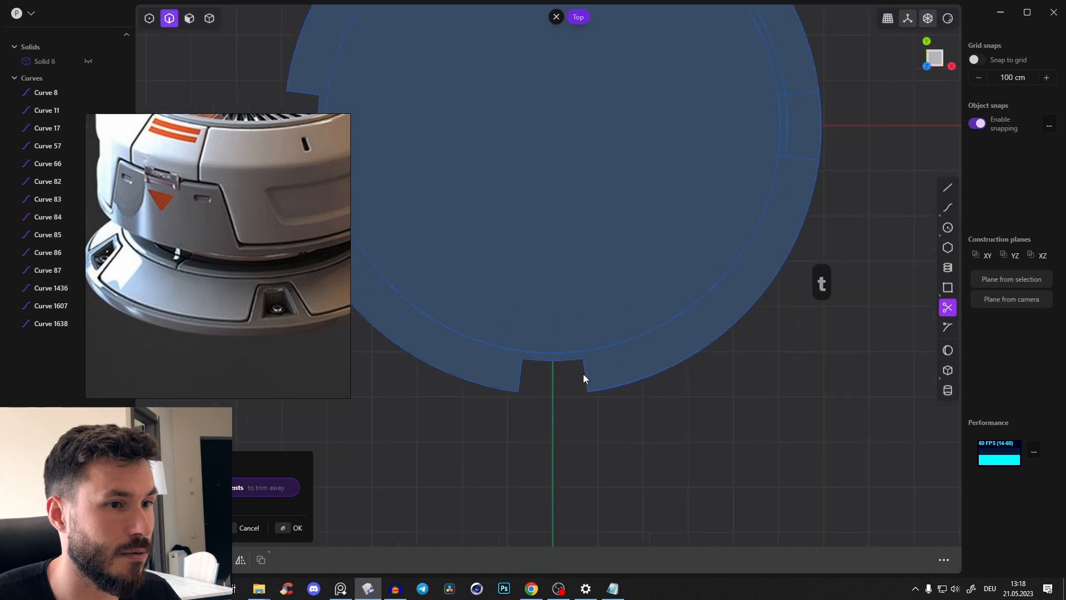
scroll(555, 289, up, 6)
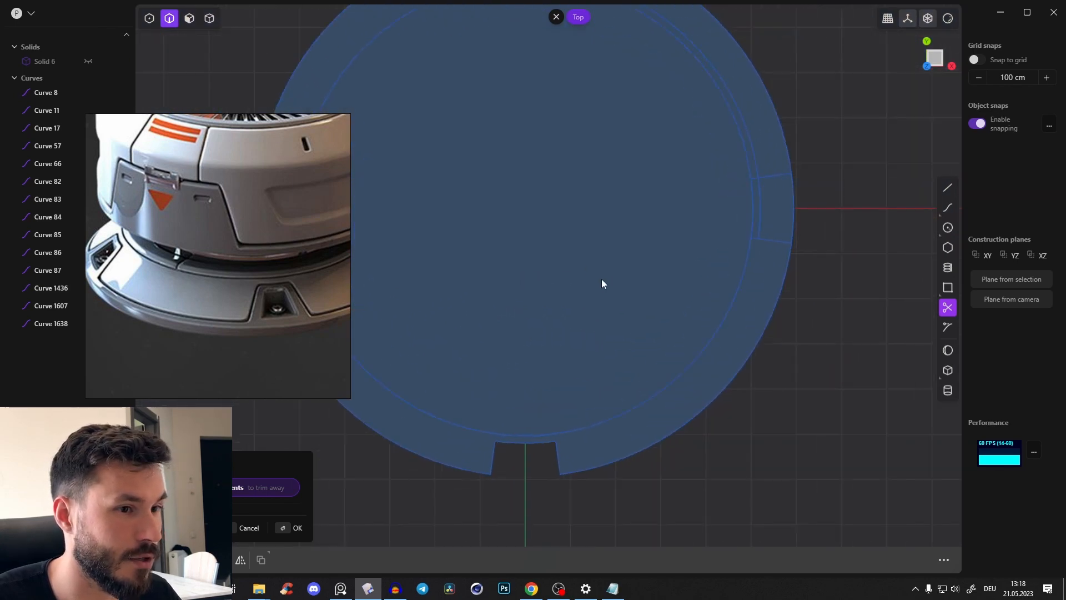
shift+middle_drag(721, 231, 652, 311)
scroll(652, 312, up, 3)
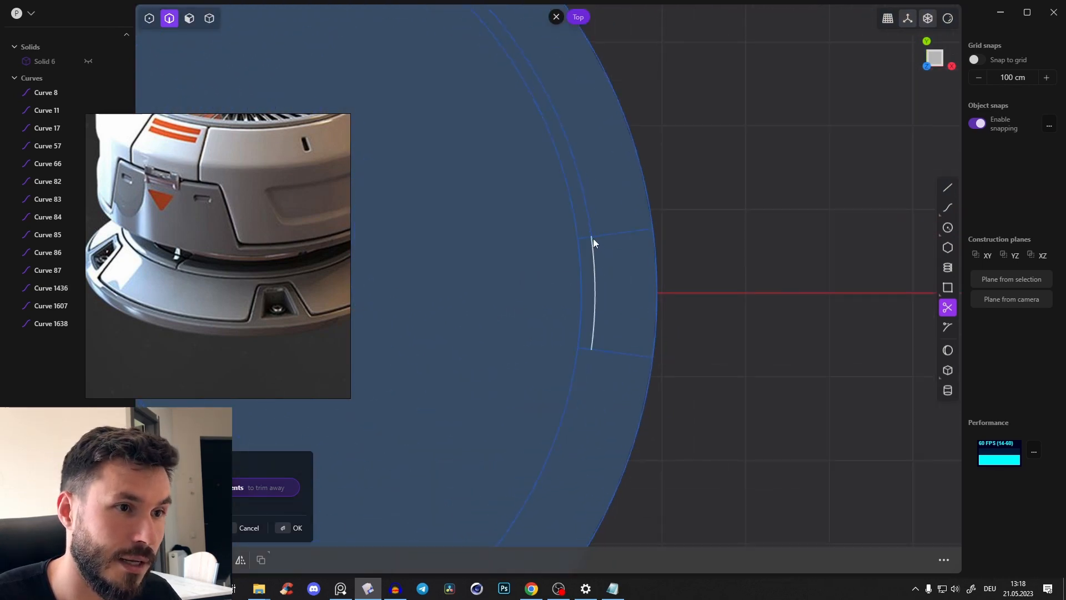
click(588, 239)
click(587, 349)
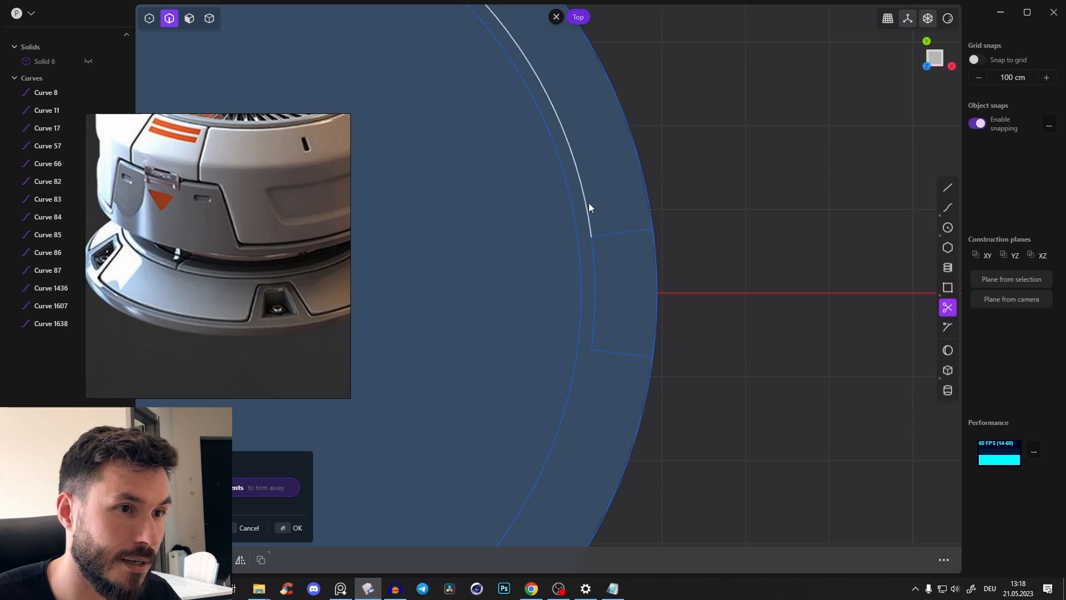
click(589, 205)
click(660, 298)
Cut the positive Y recess into the outline by trimming its line stubs and the outer arc, completing the trim
shift+middle_drag(628, 188, 966, 409)
click(571, 257)
click(684, 261)
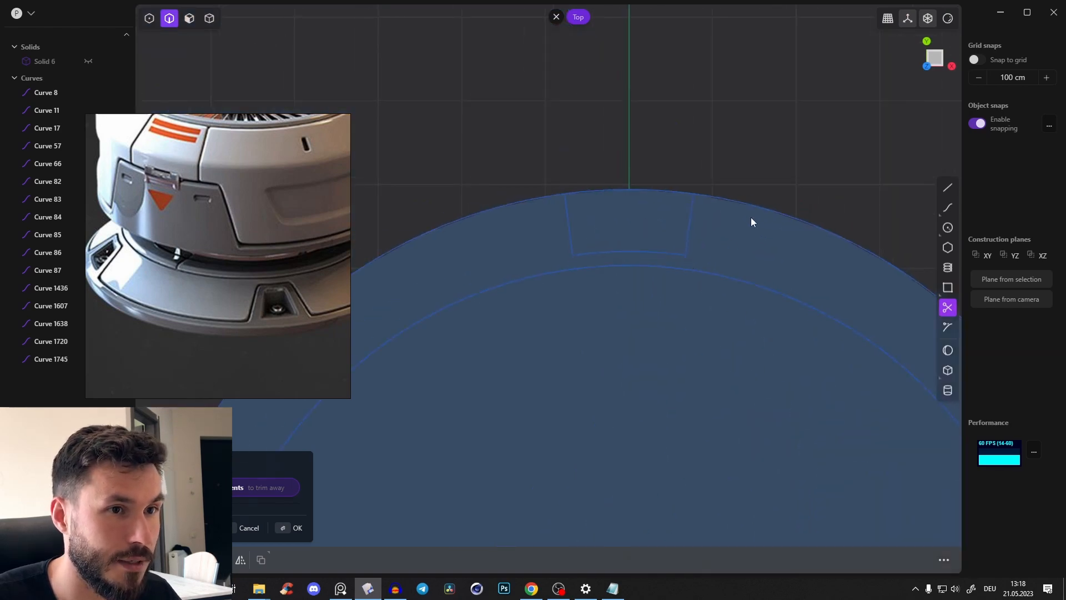
click(672, 192)
scroll(699, 280, down, 5)
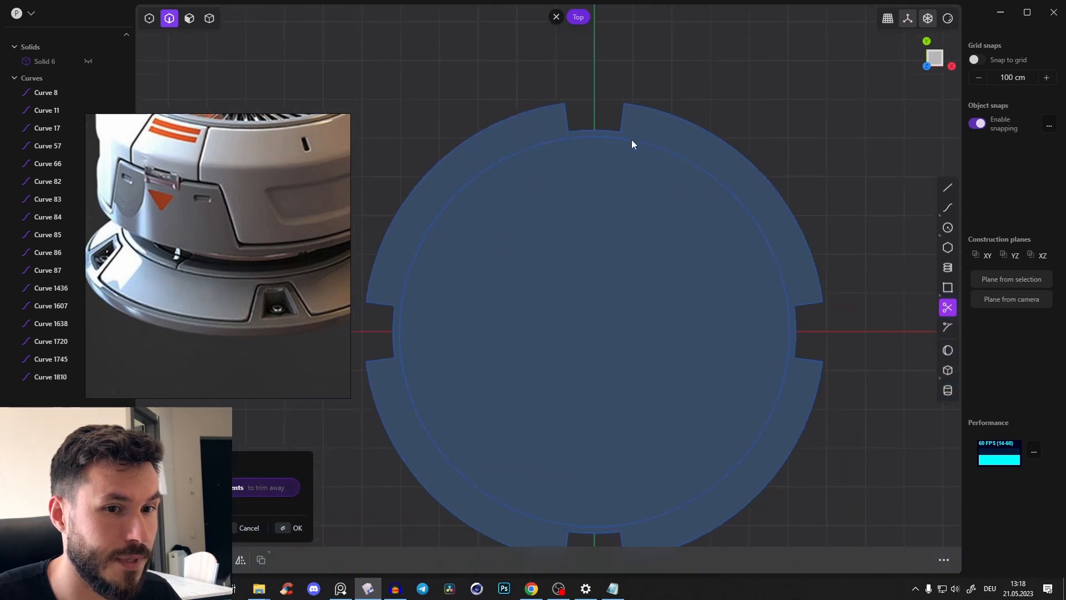
key(Return)
scroll(848, 222, down, 2)
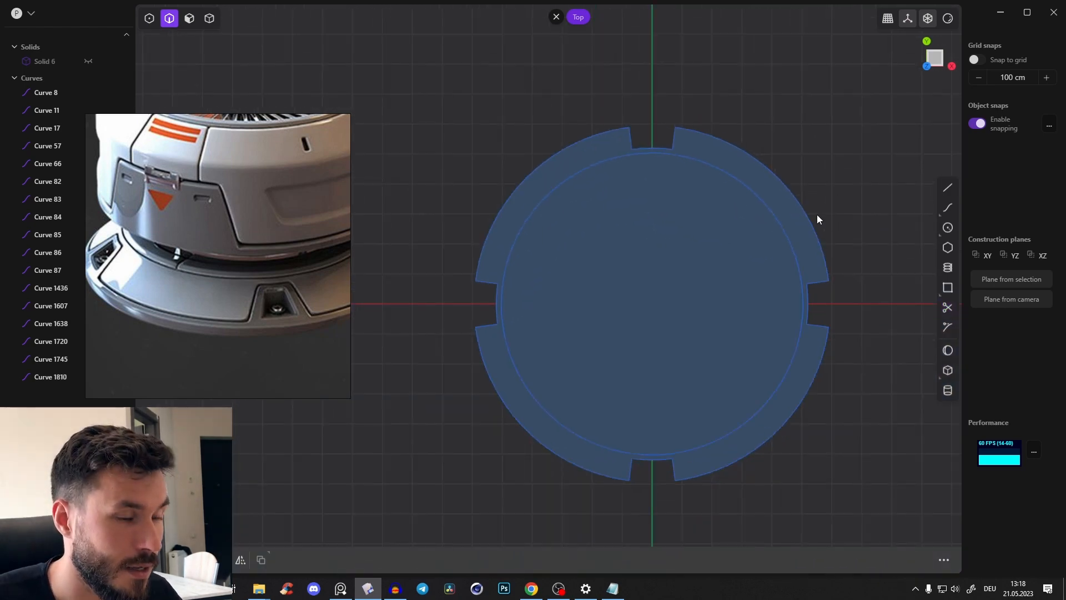
Unhide the base solid and join all the outline's curve segments into continuous curves
key(alt+h)
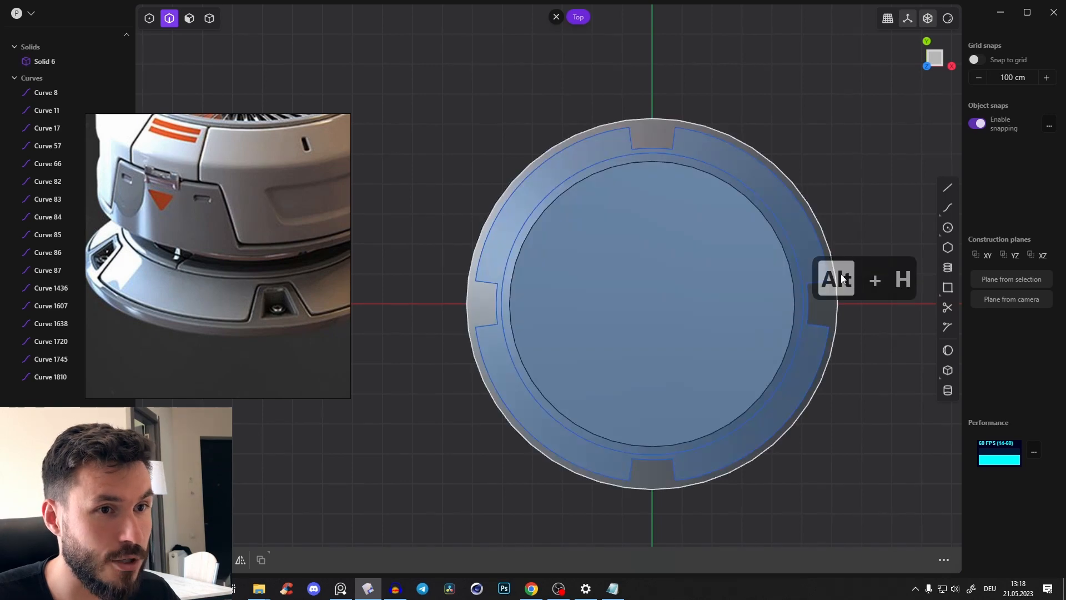
mouse_move(817, 214)
middle_down()
mouse_move(824, 154)
mouse_move(822, 286)
mouse_move(775, 278)
mouse_move(769, 245)
mouse_move(797, 310)
mouse_move(814, 225)
mouse_move(829, 259)
mouse_move(749, 226)
mouse_move(539, 262)
middle_up()
key(2)
drag(404, 285, 835, 309)
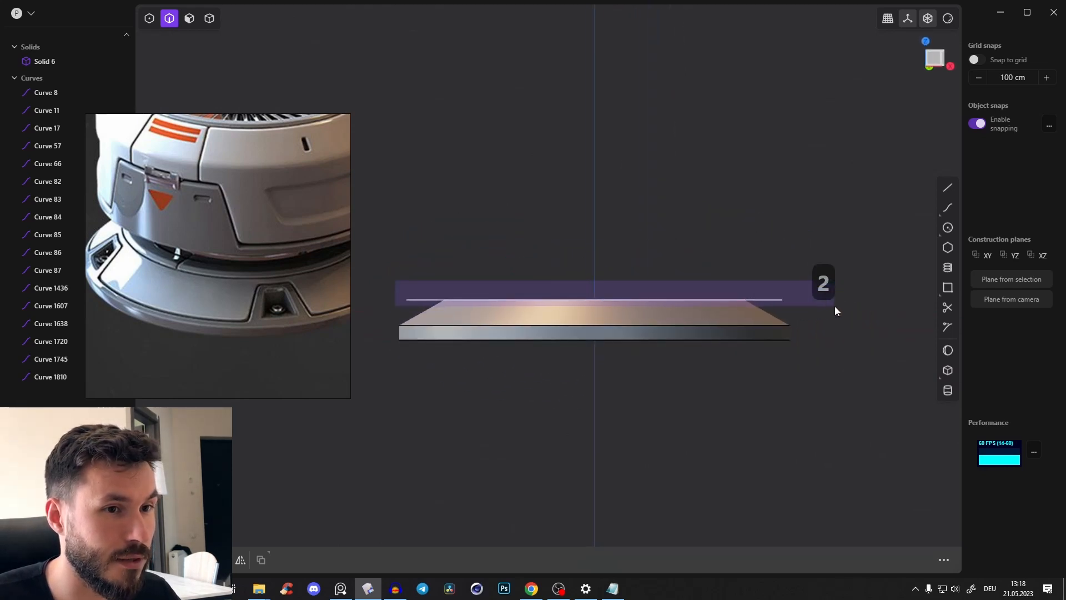
key(f)
middle_drag(835, 309, 701, 288)
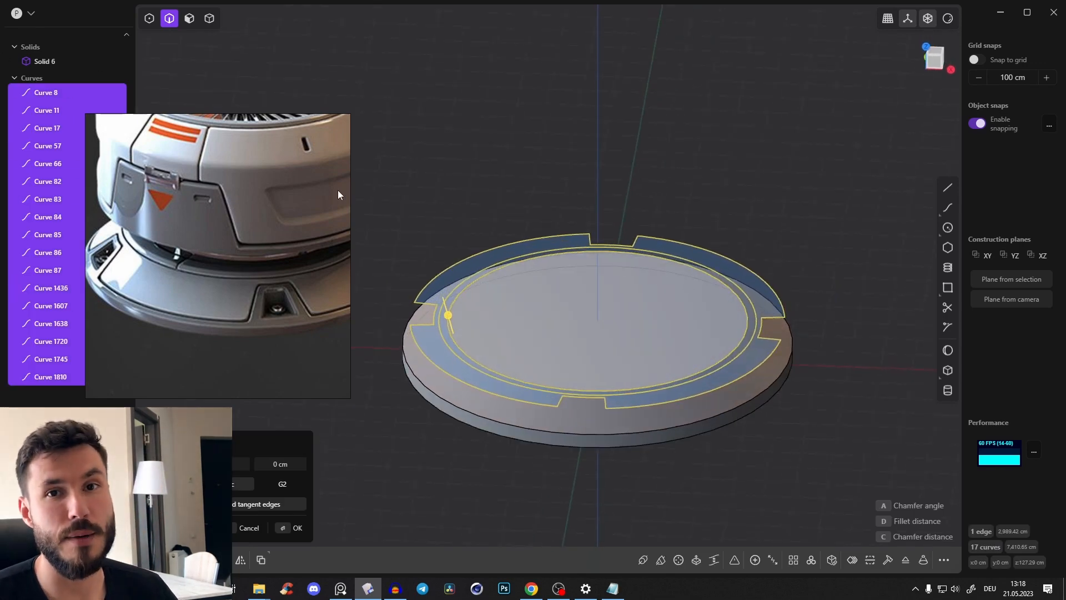
key(j)
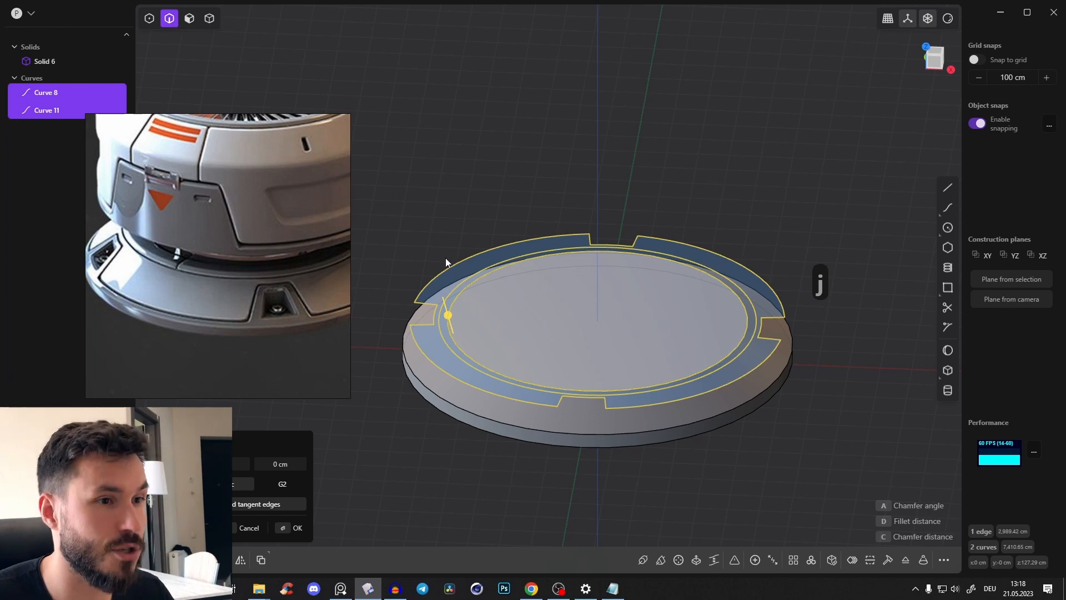
Round all the corners of the notched outline curve with a radius of about 20 cm
middle_drag(445, 258, 499, 193)
click(525, 231)
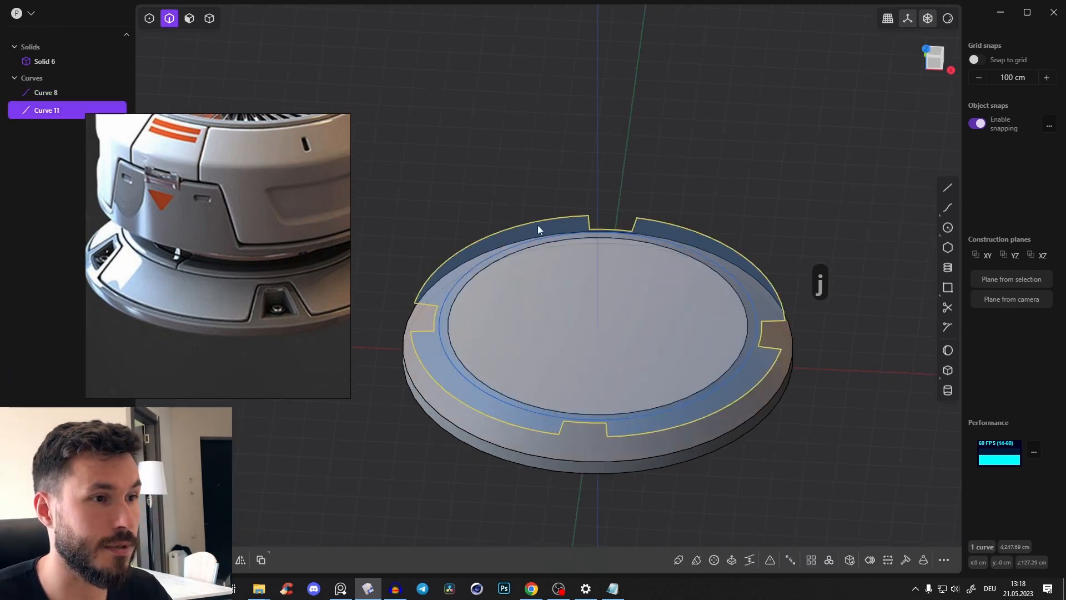
middle_drag(516, 263, 453, 223)
scroll(501, 295, up, 4)
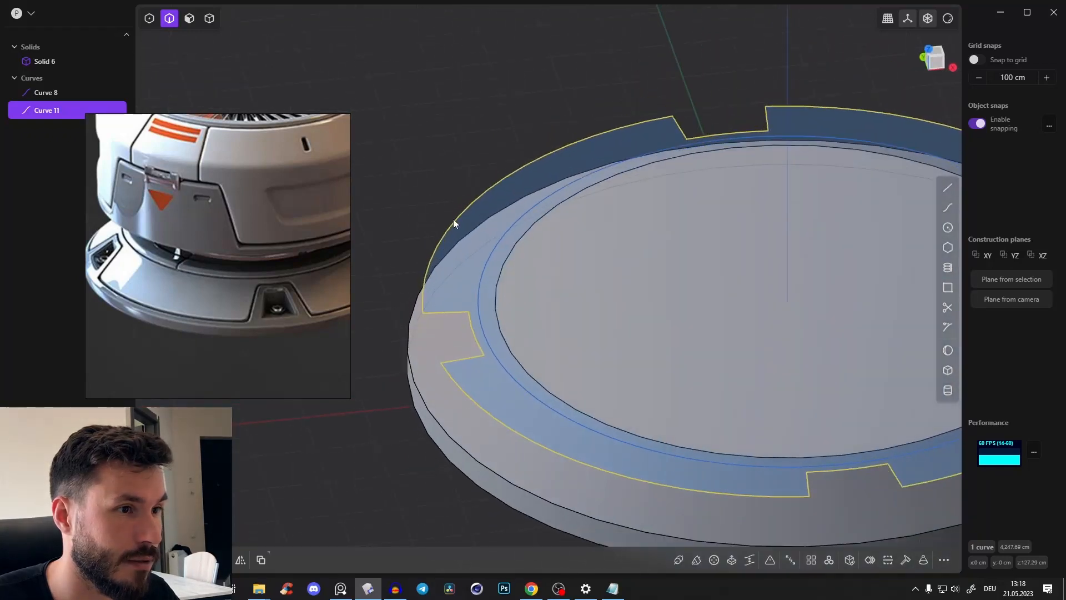
shift+middle_drag(437, 261, 450, 245)
scroll(452, 246, up, 3)
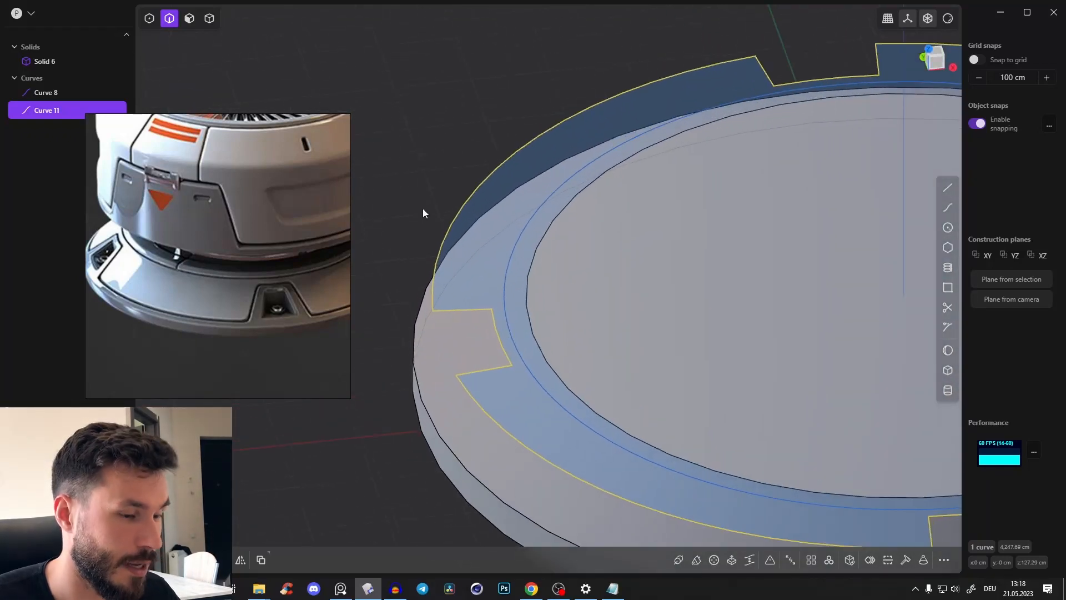
key(b)
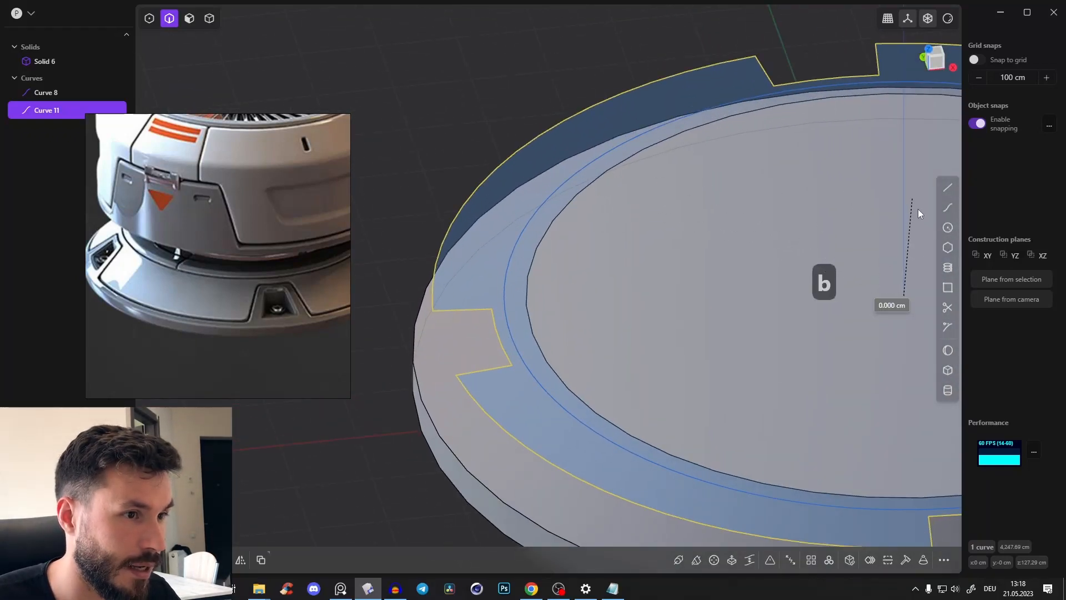
key(Escape)
mouse_move(693, 291)
middle_down()
mouse_move(483, 262)
mouse_move(695, 290)
middle_up()
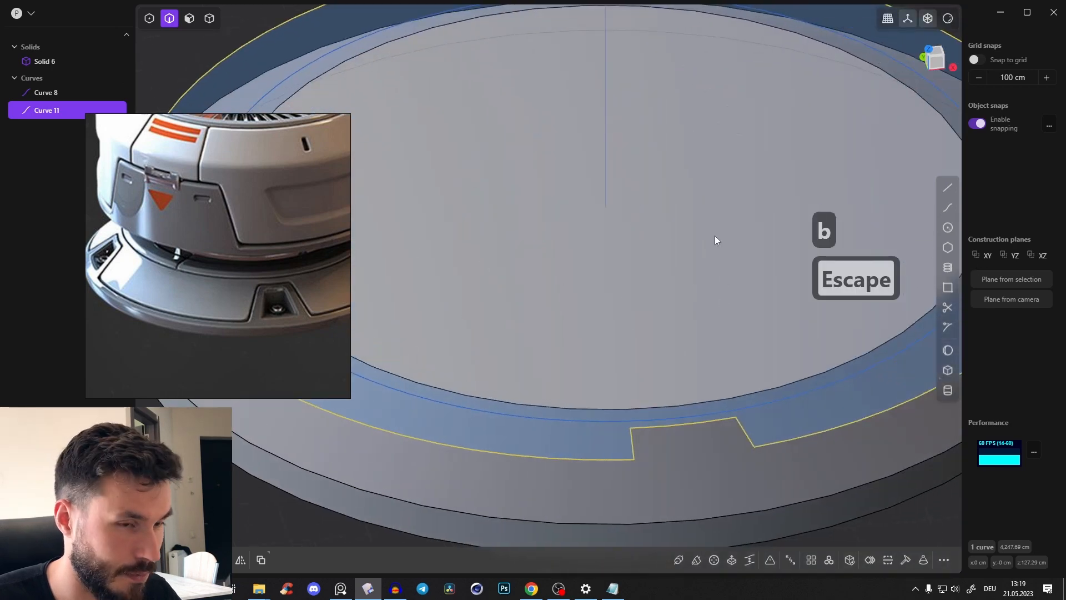
key(b)
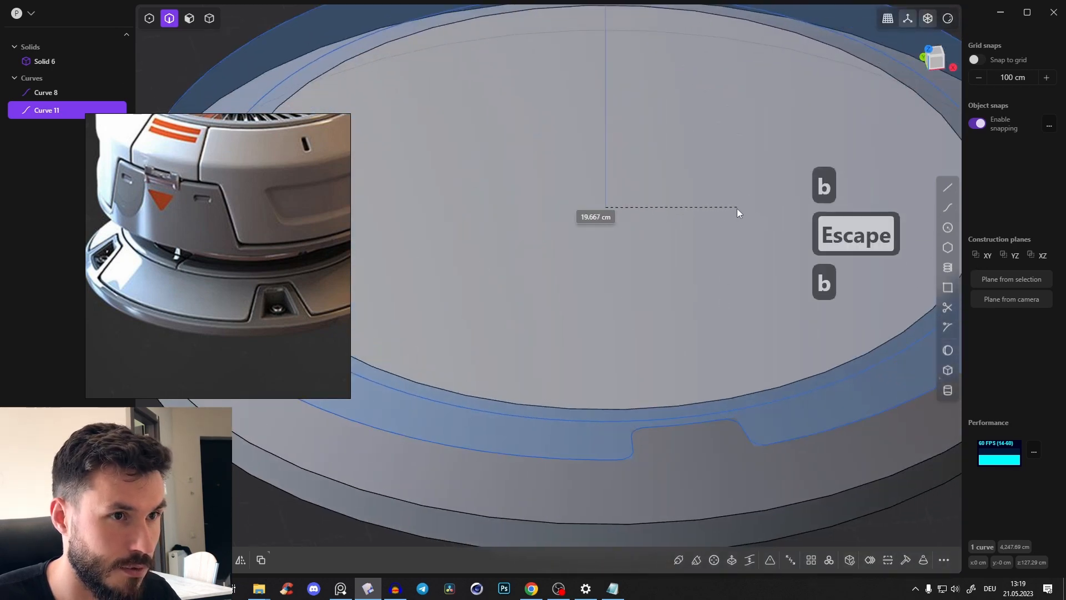
click(732, 210)
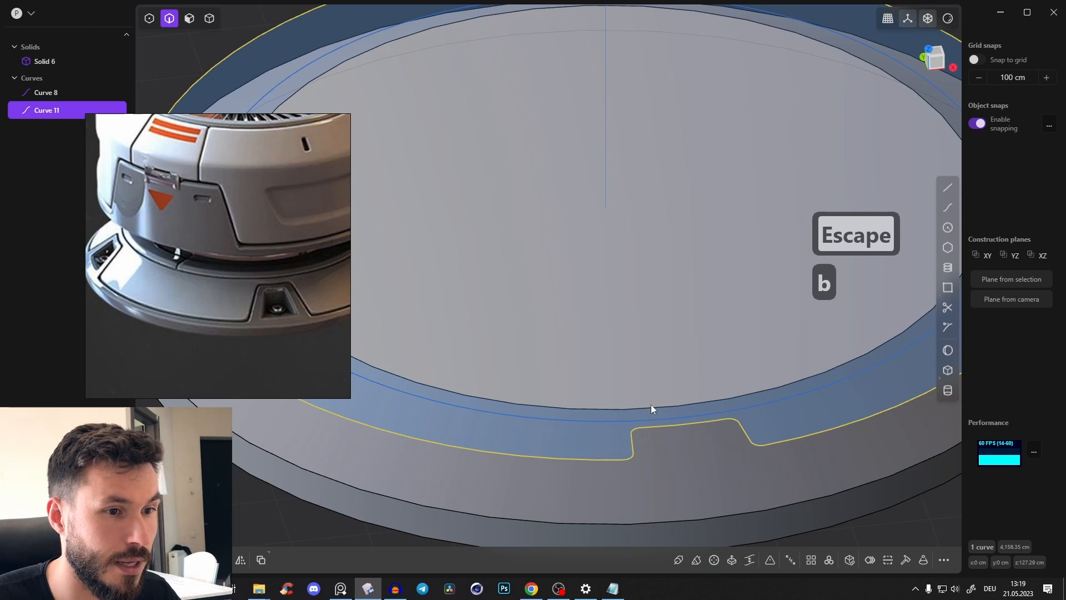
middle_drag(650, 409, 833, 280)
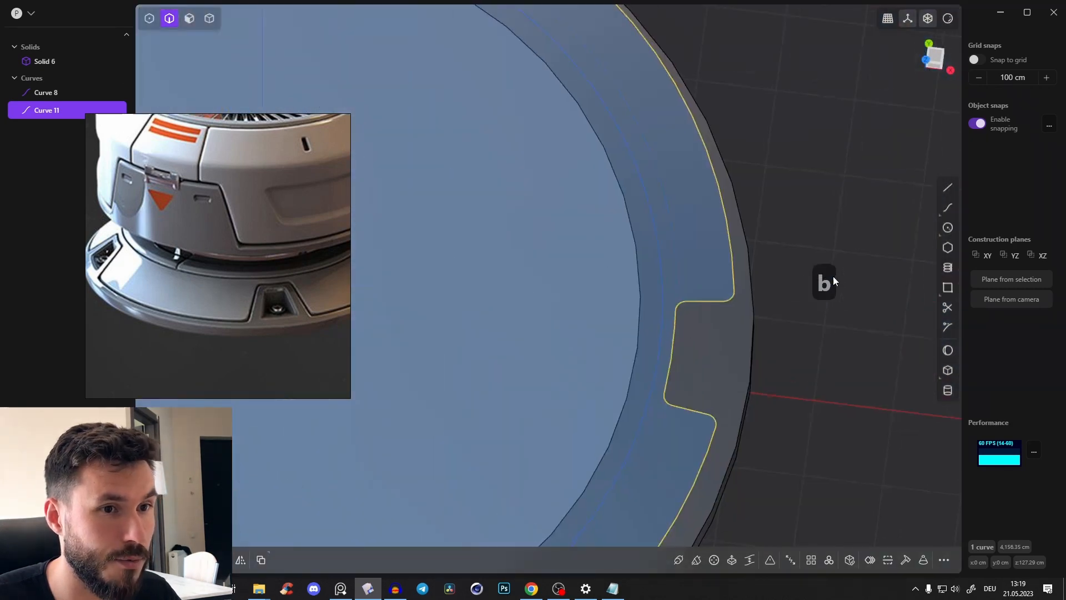
click(750, 191)
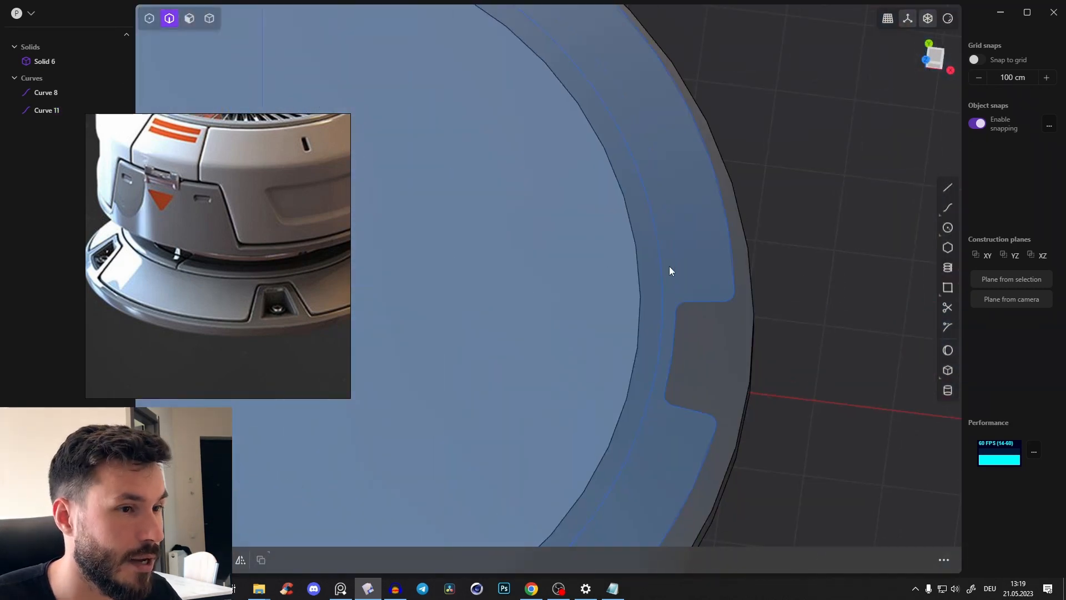
Cut the base solid with both the inner circle and the rounded notched outline
scroll(800, 176, down, 6)
middle_drag(635, 331, 785, 262)
click(791, 251)
shift+click(788, 222)
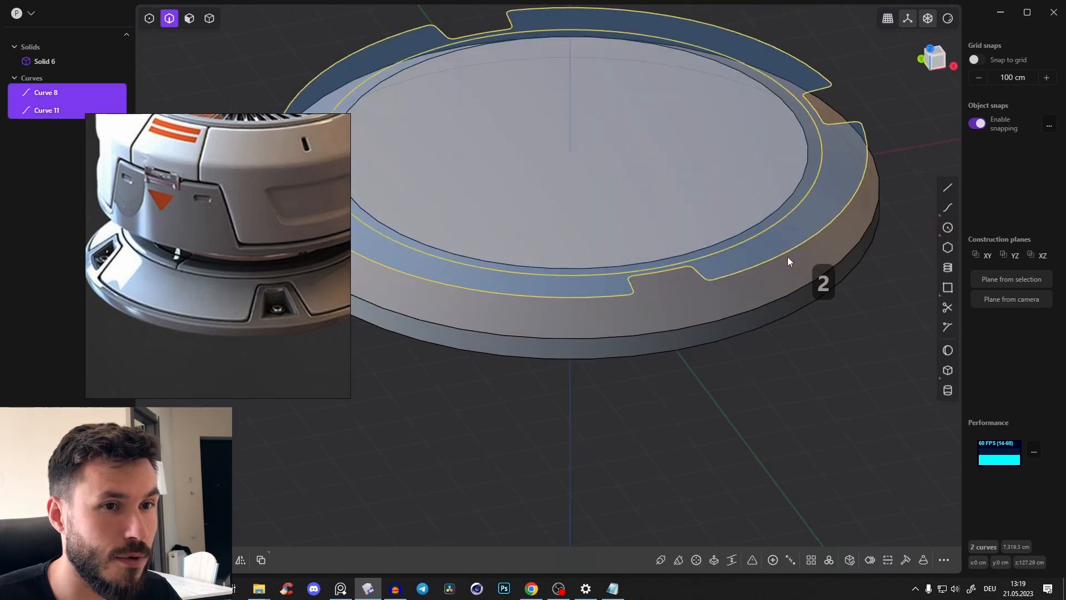
middle_drag(811, 211, 787, 214)
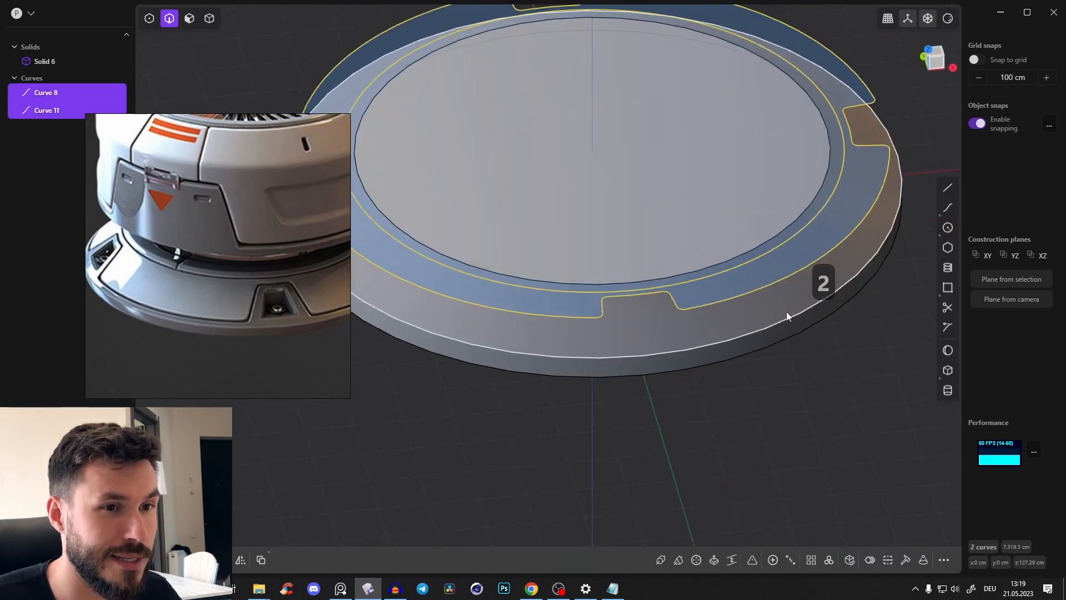
key(c)
middle_drag(792, 364, 792, 261)
click(723, 276)
key(Return)
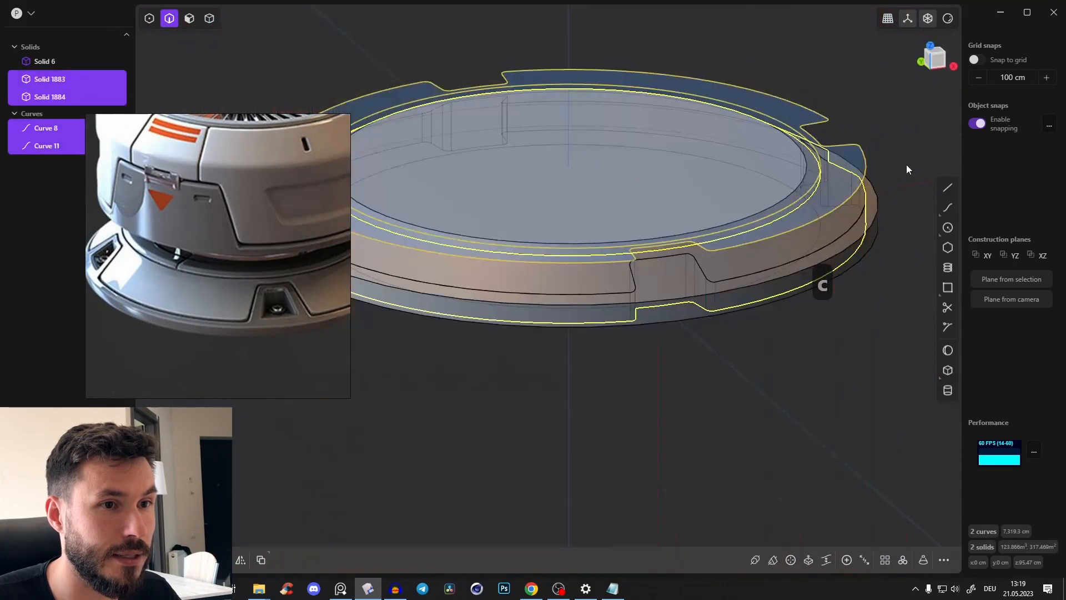
Turn off the see-through display and hide the two cutting curves
click(906, 166)
key(2)
key(alt+z)
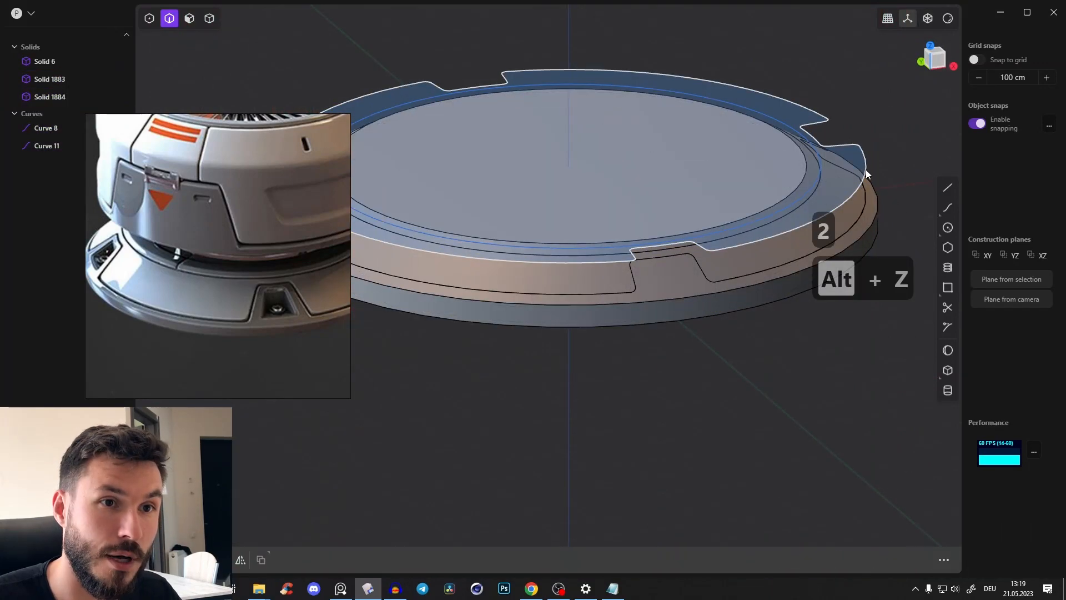
click(866, 173)
click(785, 116)
key(h)
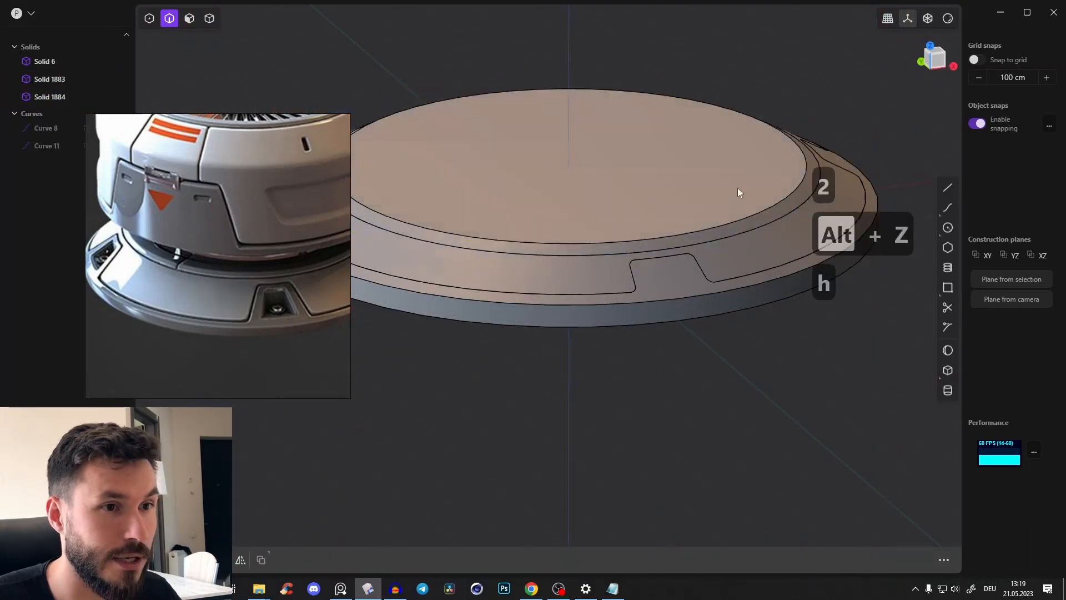
Examine the cut seams and rim recesses on the base and compare them with the reference image
middle_drag(737, 188, 702, 275)
shift+middle_drag(668, 321, 708, 293)
scroll(677, 328, up, 3)
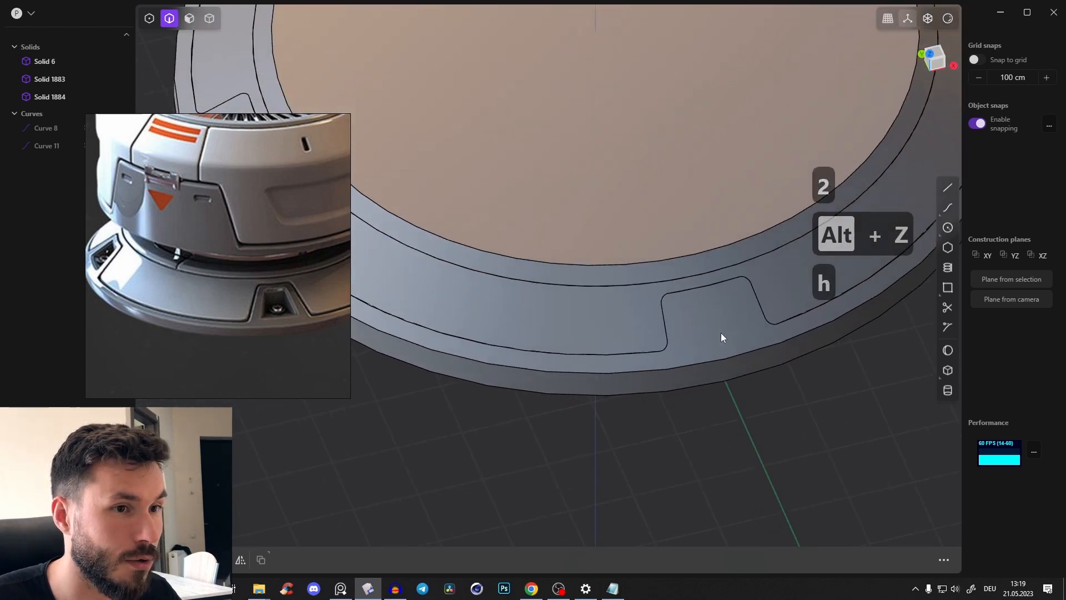
middle_drag(721, 332, 754, 365)
scroll(561, 332, up, 1)
middle_drag(561, 332, 605, 357)
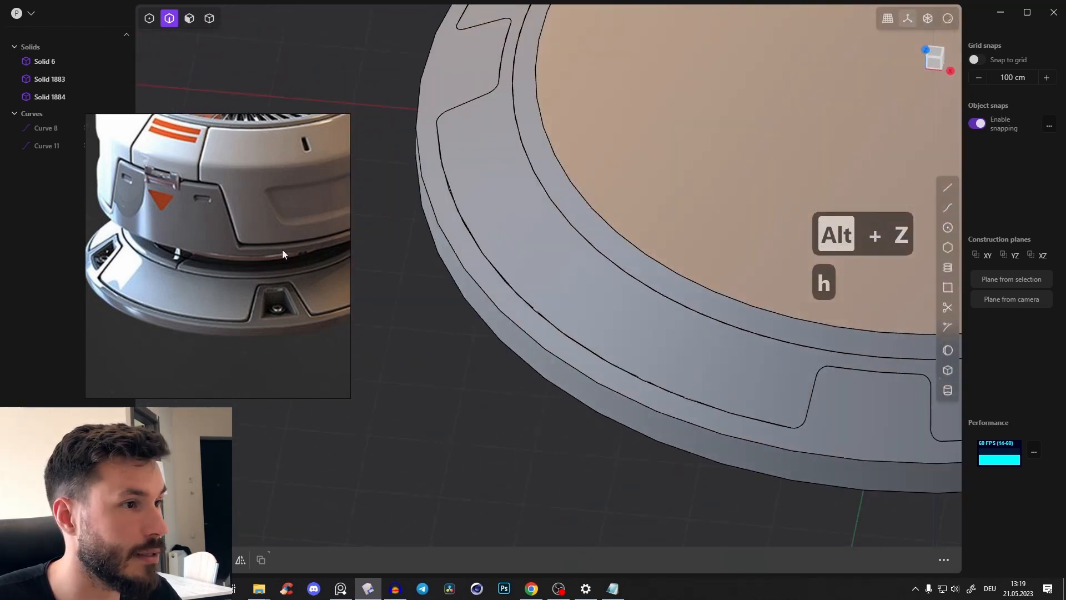
scroll(166, 303, up, 2)
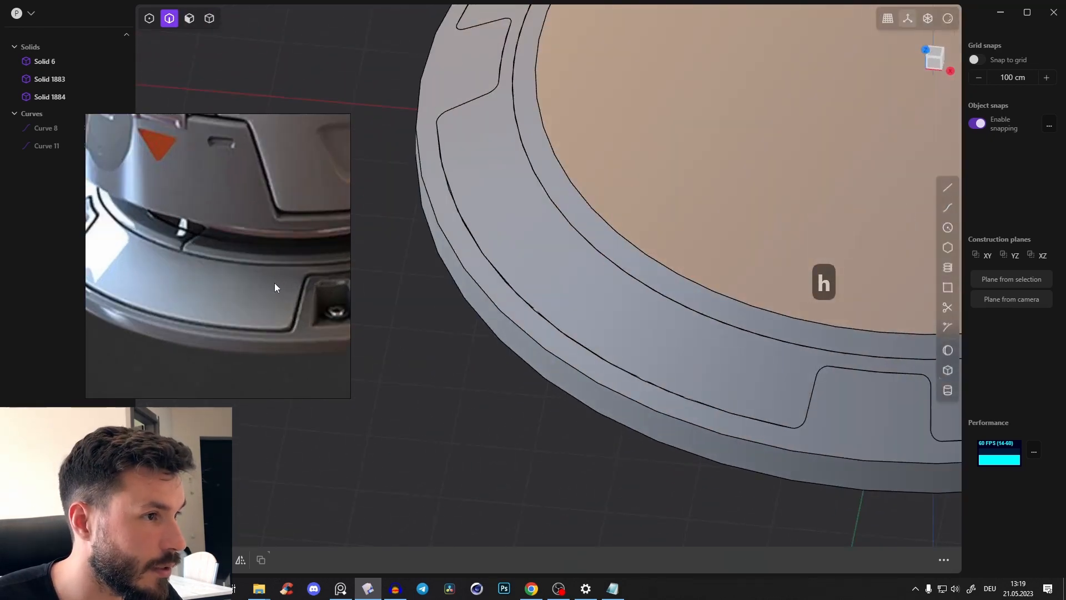
shift+middle_drag(441, 177, 568, 236)
shift+middle_drag(493, 258, 619, 291)
scroll(619, 291, up, 3)
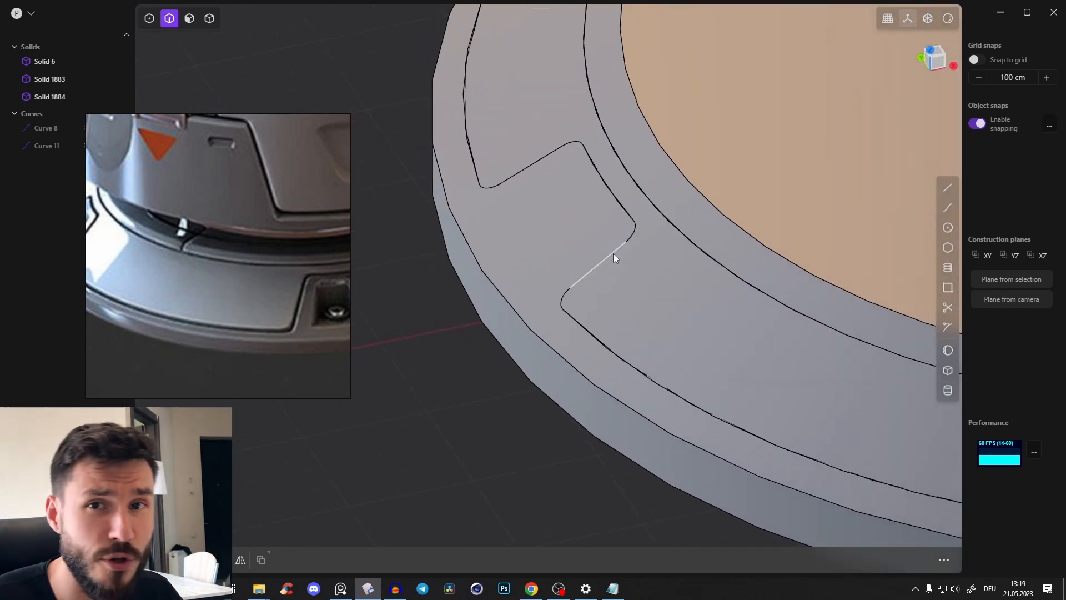
shift+middle_drag(523, 197, 531, 242)
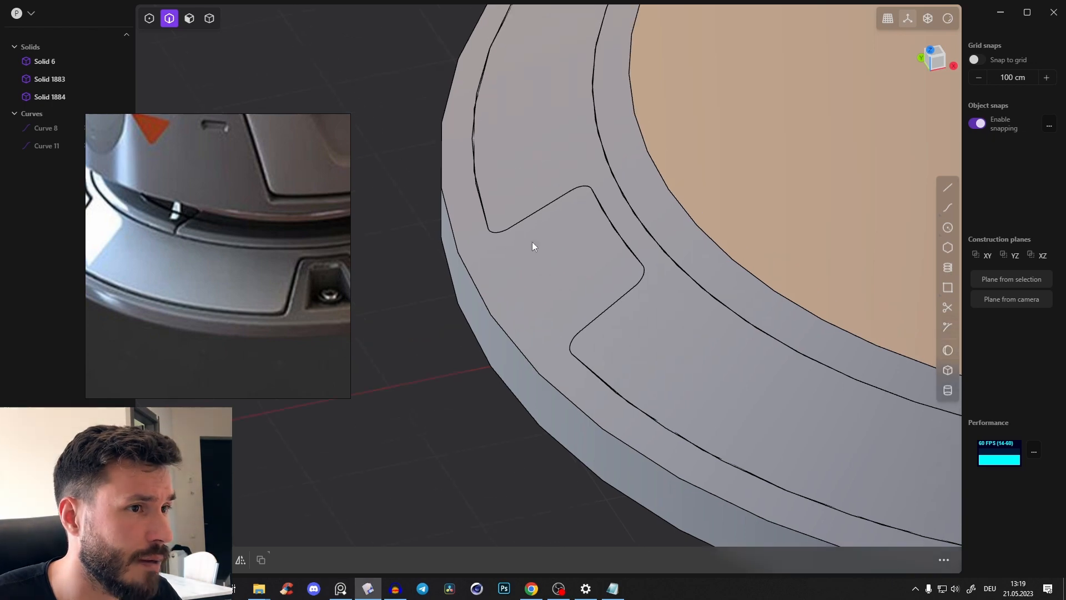
middle_drag(436, 209, 398, 139)
middle_drag(581, 236, 515, 218)
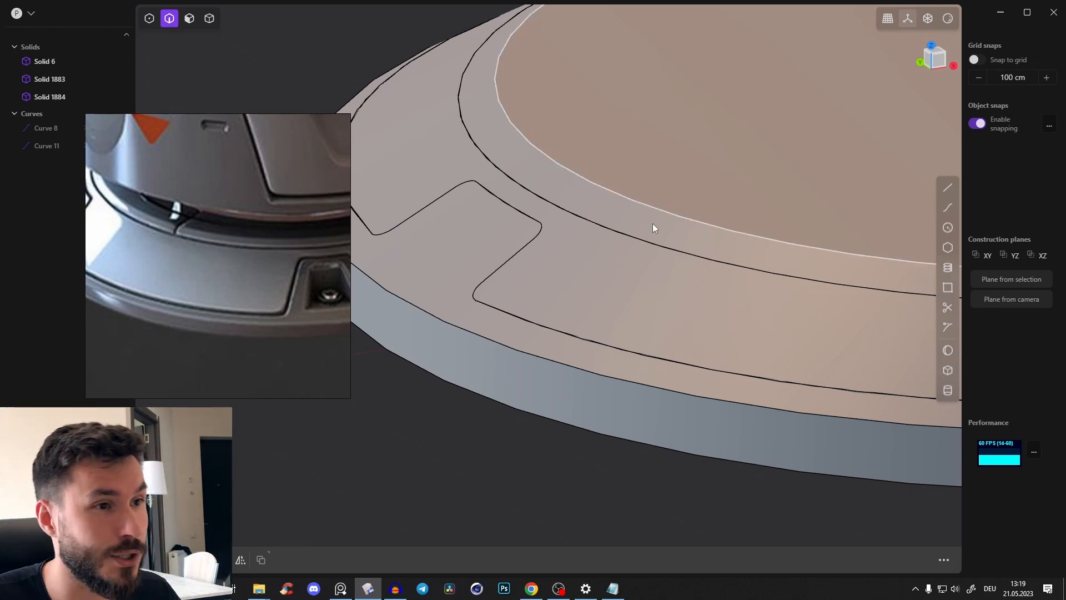
drag(621, 231, 620, 226)
key(f)
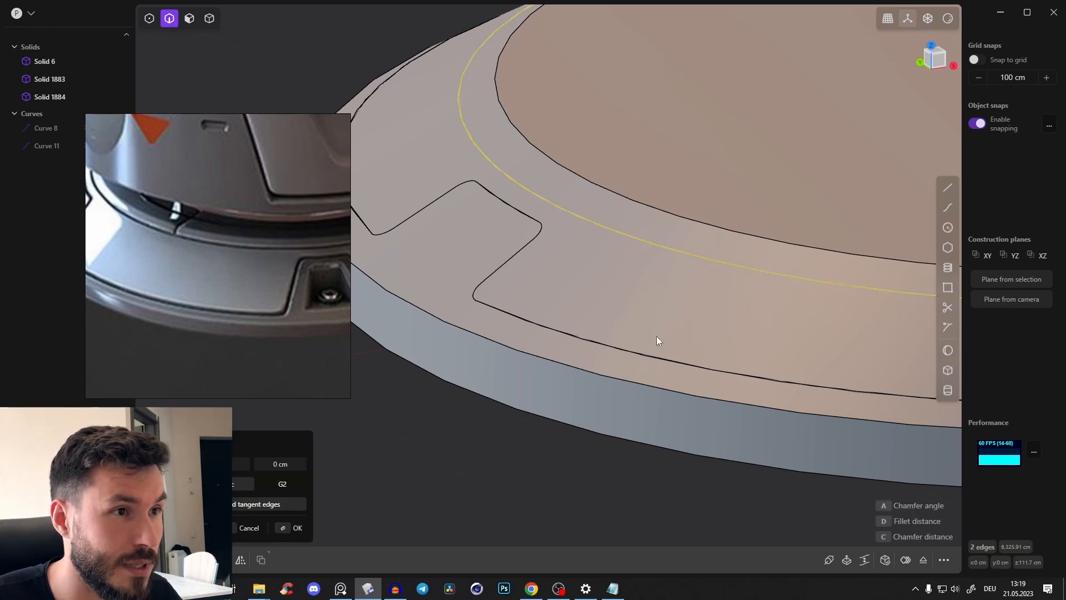
shift+middle_drag(595, 203, 588, 210)
key(Escape)
click(341, 46)
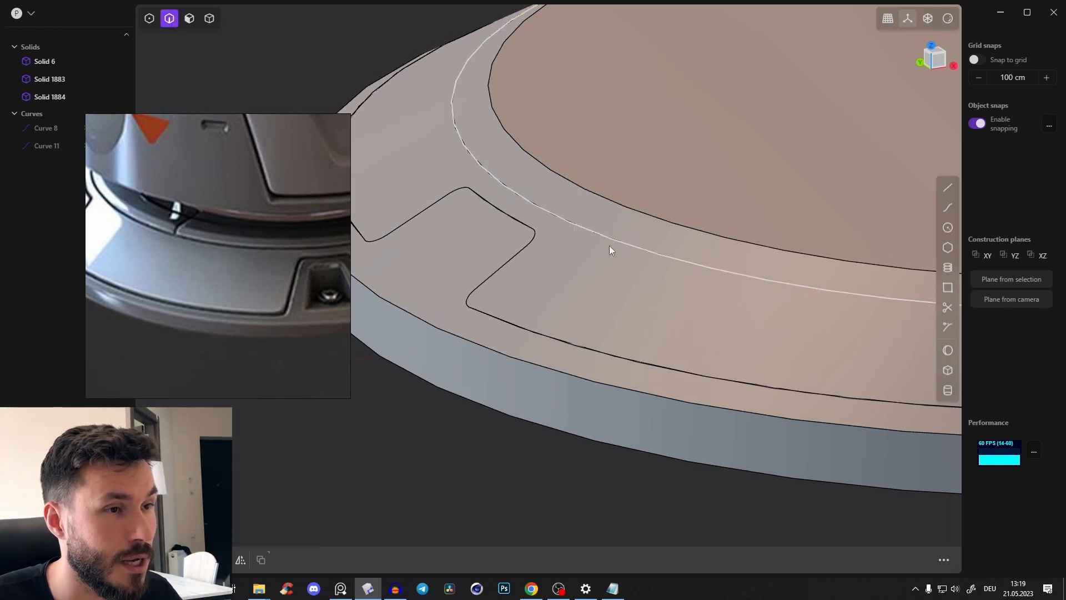
Fillet both edges of the inner circular seam by about 3.56 cm to form a groove
middle_drag(695, 300, 588, 242)
click(597, 228)
key(f)
scroll(710, 293, up, 2)
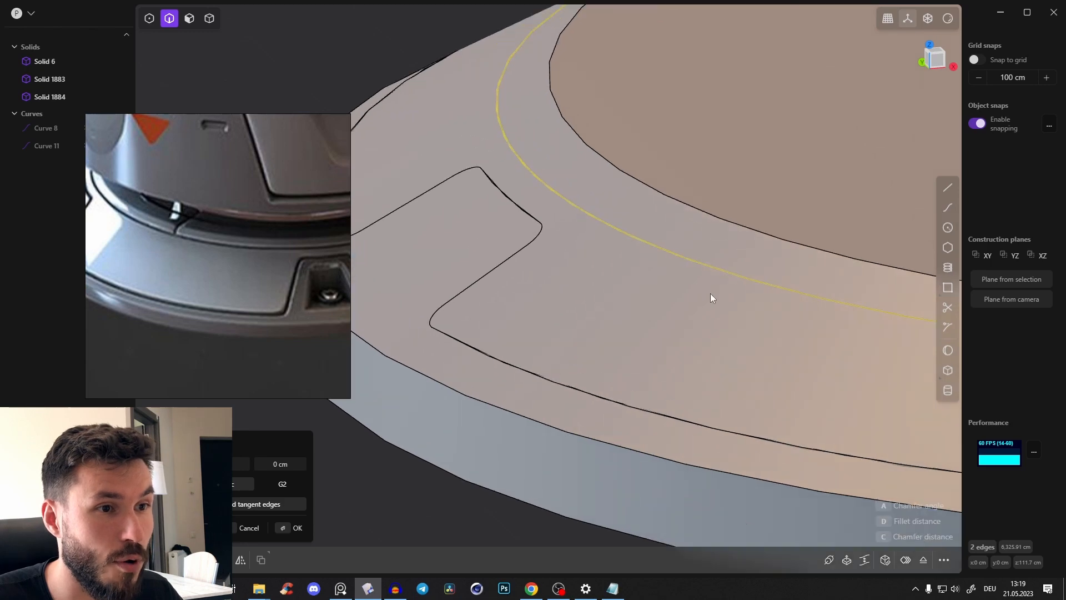
shift+middle_drag(655, 242, 349, 245)
scroll(767, 303, down, 5)
shift+middle_drag(768, 304, 583, 284)
scroll(729, 327, up, 2)
scroll(696, 322, up, 4)
drag(684, 321, 688, 319)
shift+middle_drag(688, 318, 847, 272)
shift+middle_drag(389, 303, 752, 371)
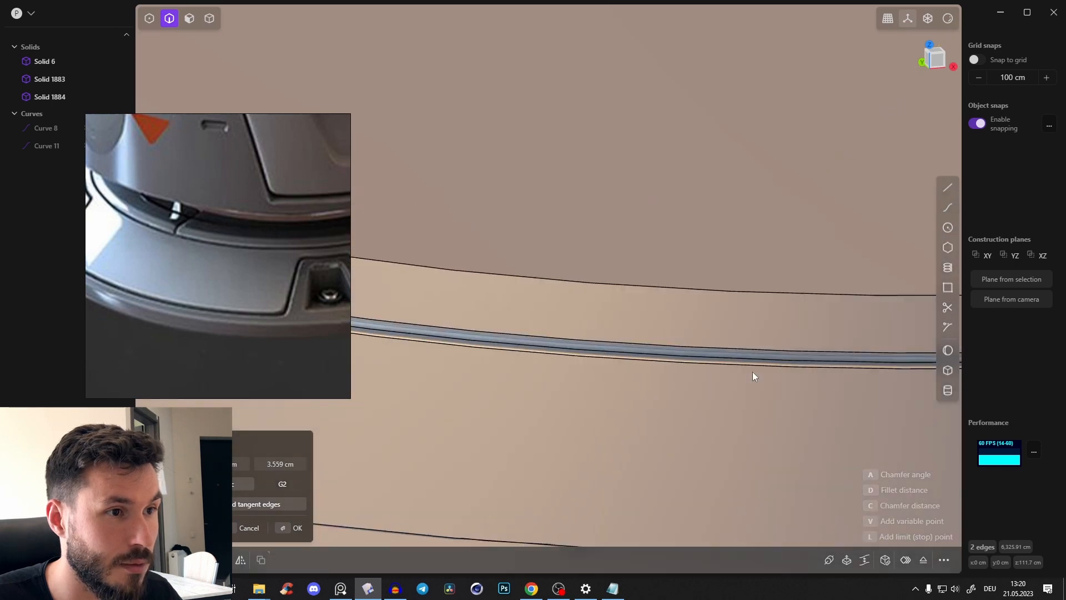
scroll(615, 355, down, 2)
scroll(615, 358, down, 3)
middle_drag(569, 376, 594, 306)
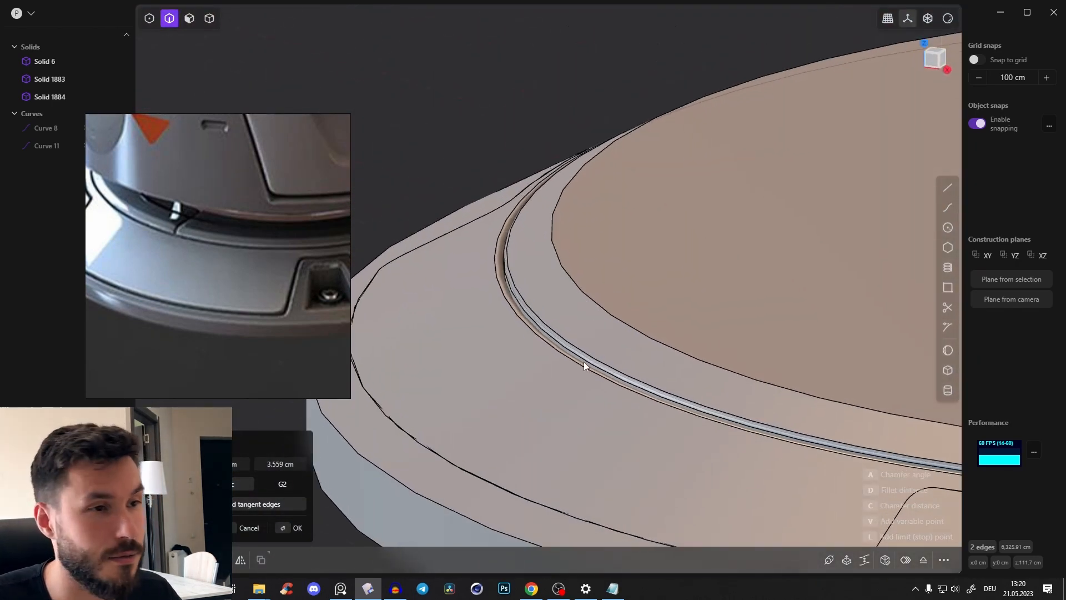
shift+middle_drag(584, 361, 677, 282)
right_click(479, 498)
Fillet the seam edges of the notched outline, including the recess sides, to form a groove around the panels
middle_drag(433, 222, 638, 267)
click(651, 420)
middle_drag(651, 421, 579, 381)
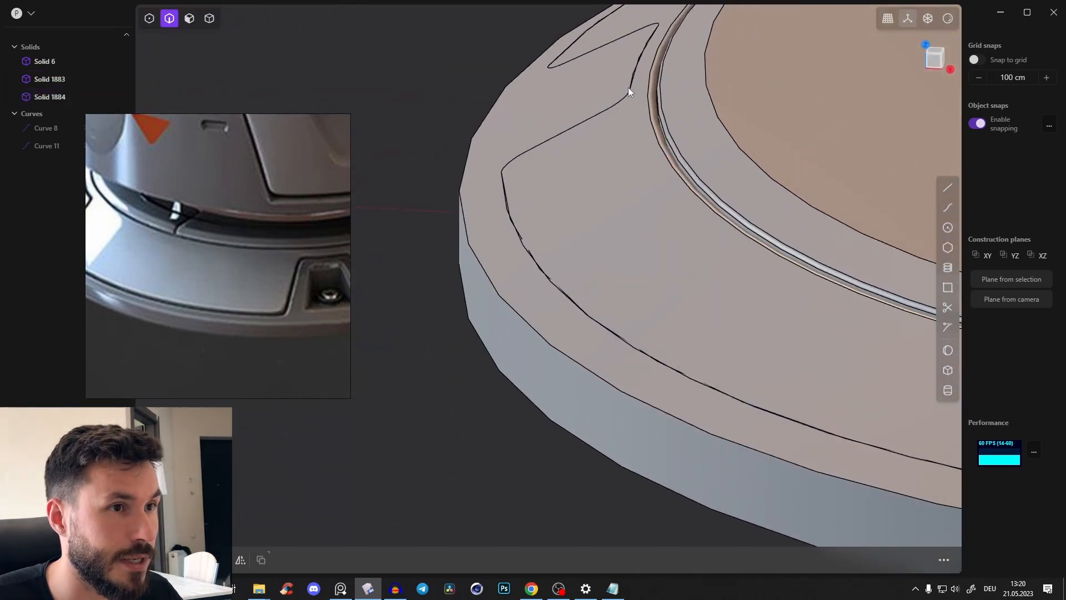
click(564, 133)
key(f)
middle_drag(585, 178, 829, 190)
shift+middle_drag(644, 228, 532, 107)
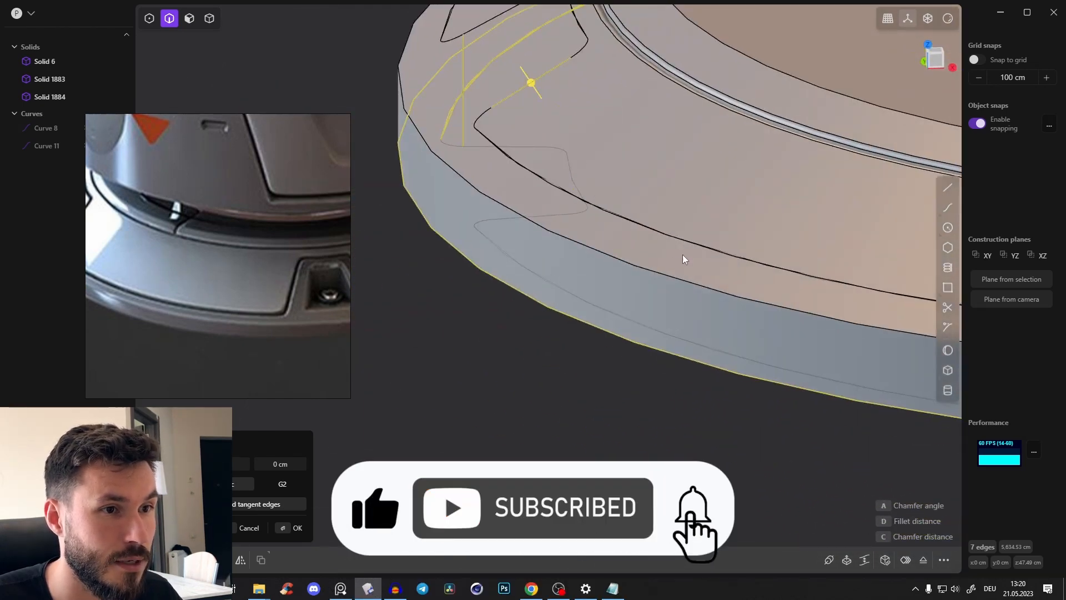
drag(684, 256, 671, 234)
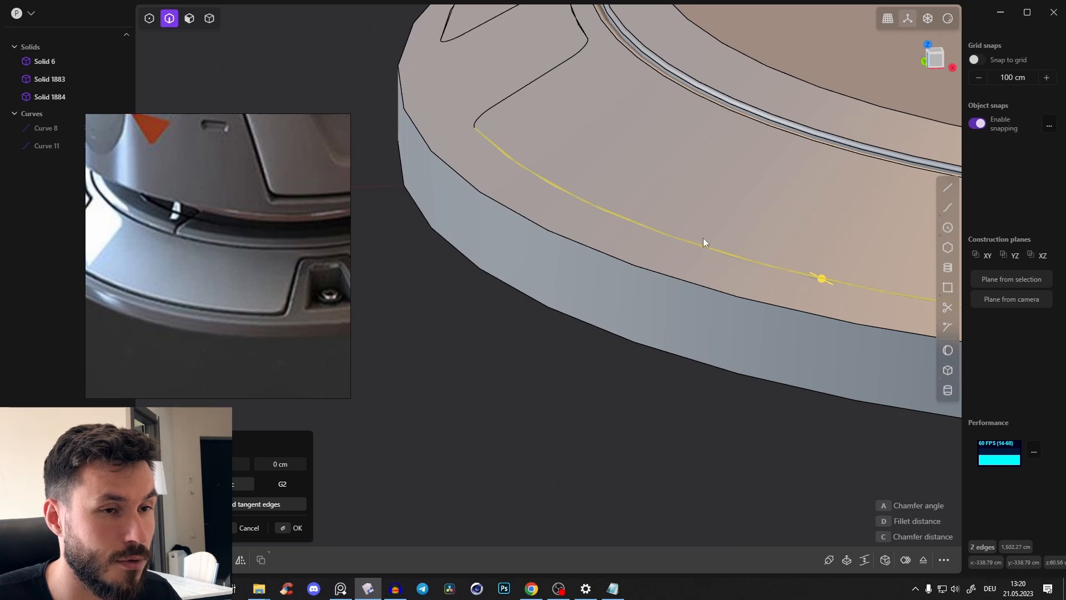
shift+middle_drag(703, 238, 578, 249)
drag(640, 263, 636, 258)
right_click(553, 395)
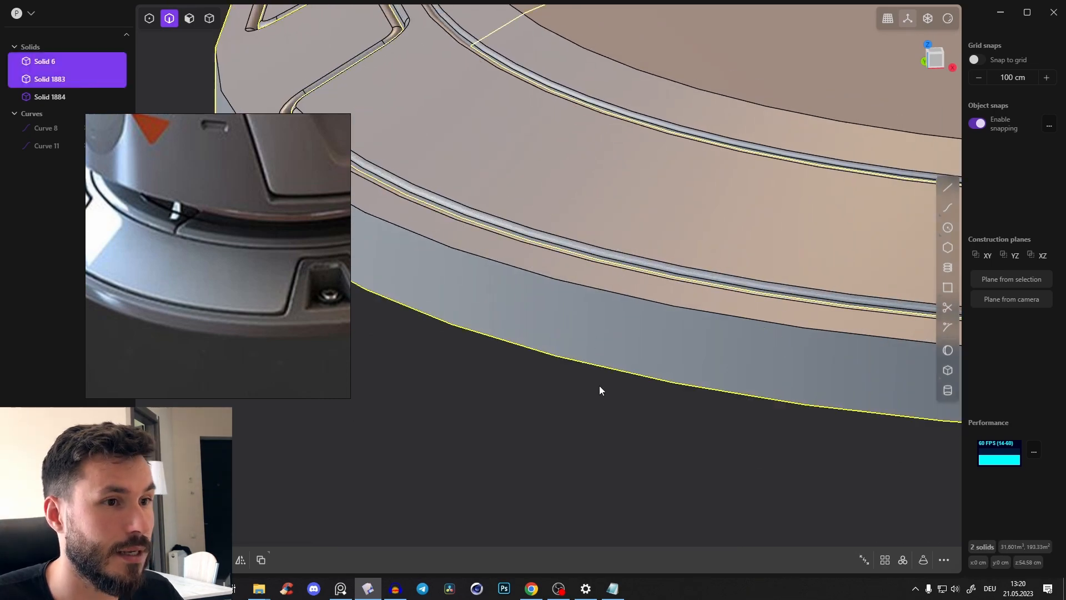
Shade the model in glossy red without edge lines and examine the panel grooves against the reference image
scroll(694, 331, down, 7)
shift+middle_drag(695, 329, 556, 355)
click(748, 432)
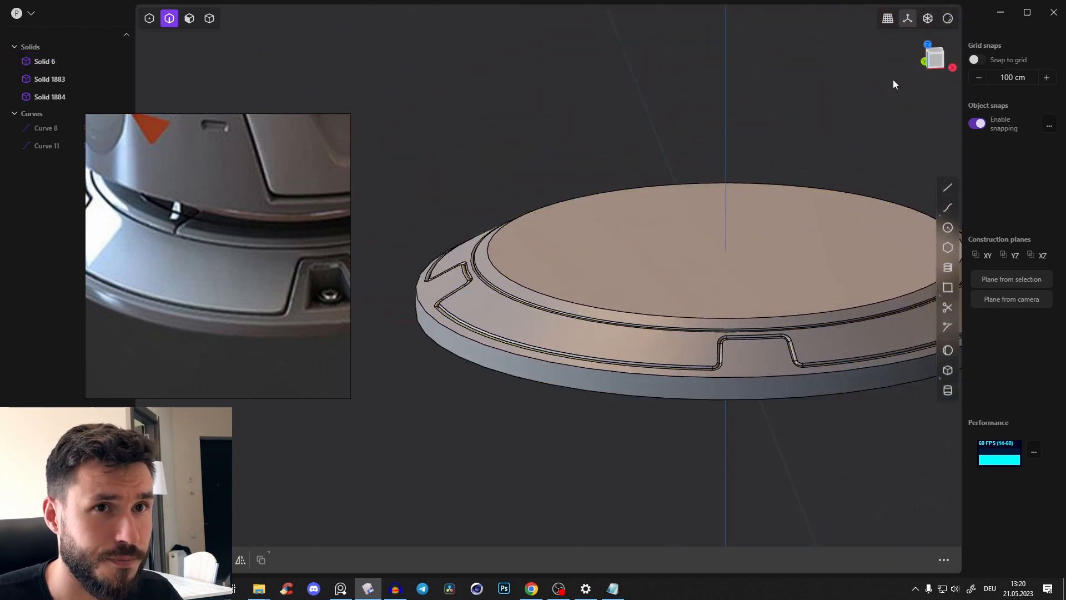
click(947, 18)
click(922, 56)
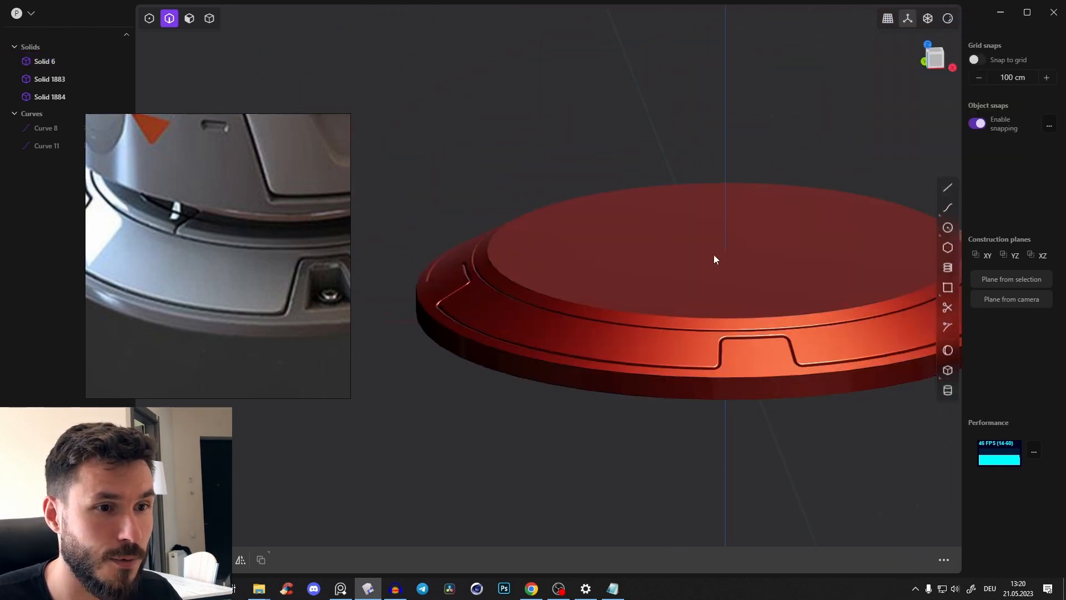
middle_drag(714, 255, 673, 259)
scroll(643, 344, down, 2)
middle_drag(290, 295, 248, 292)
scroll(304, 292, up, 3)
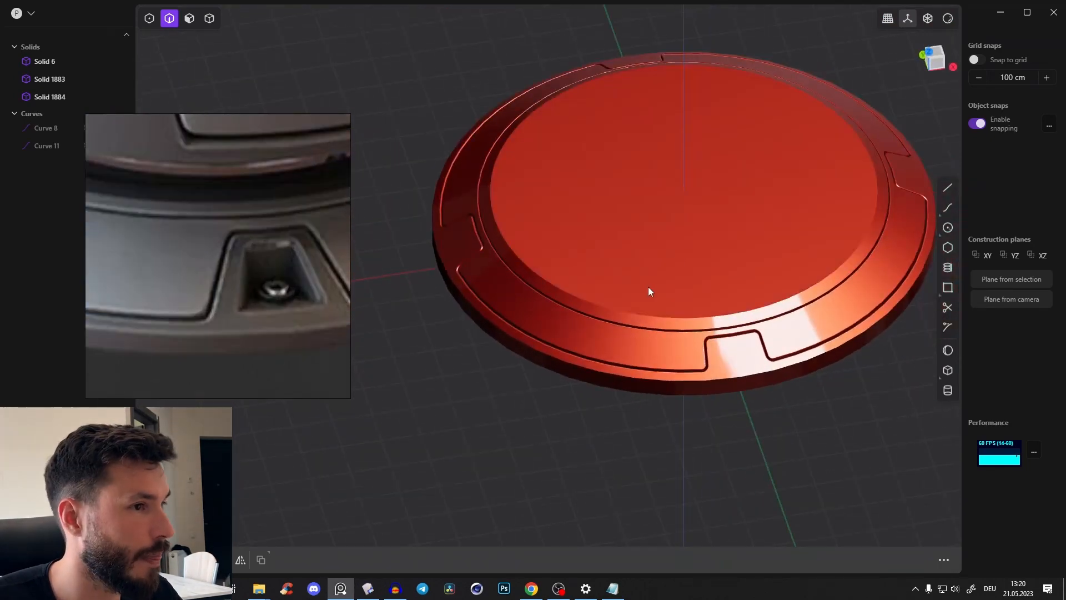
scroll(272, 305, down, 4)
scroll(273, 304, up, 3)
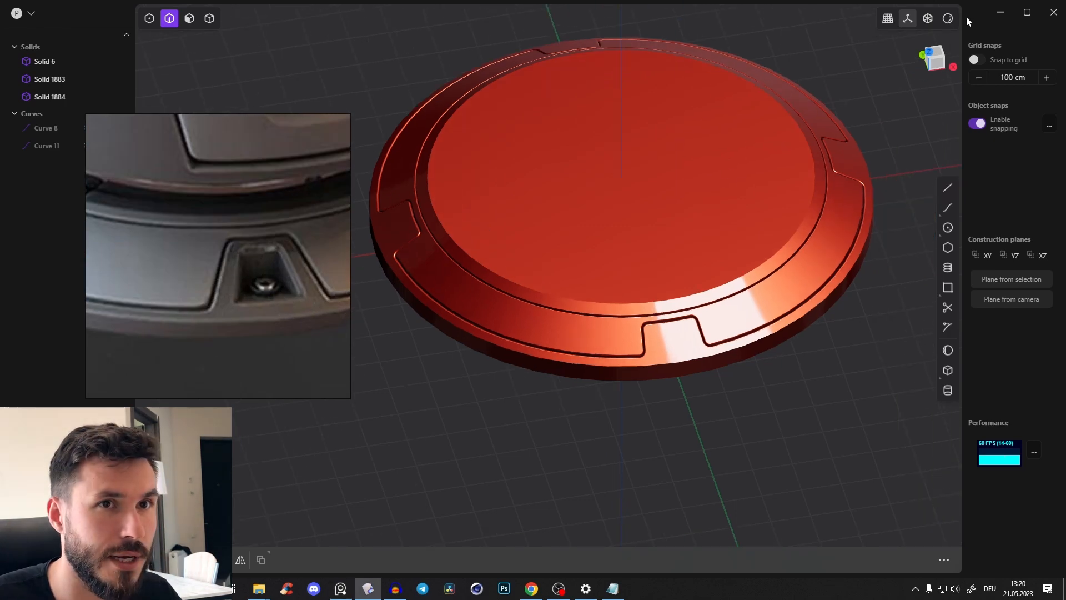
Change the display shading to a dark grey metallic material with the edge lines shown
click(948, 19)
click(888, 80)
click(900, 139)
In the top view, draw a slanted line about 716 cm long from the base's centre out through the front recess
middle_drag(674, 297, 685, 388)
scroll(667, 298, up, 2)
click(927, 59)
scroll(690, 314, down, 2)
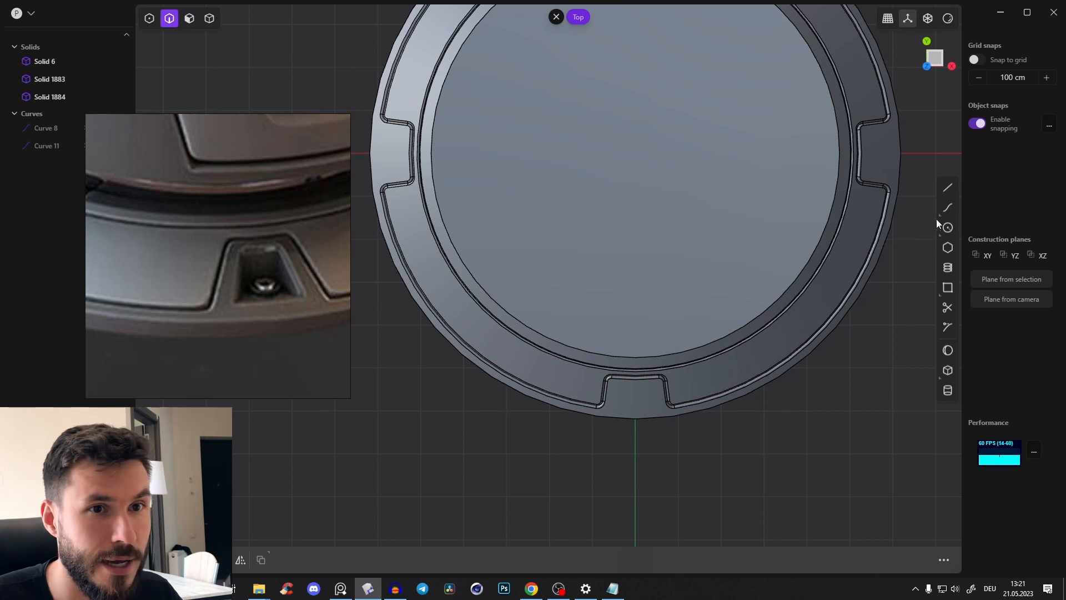
click(948, 188)
shift+middle_drag(749, 230, 664, 191)
click(631, 201)
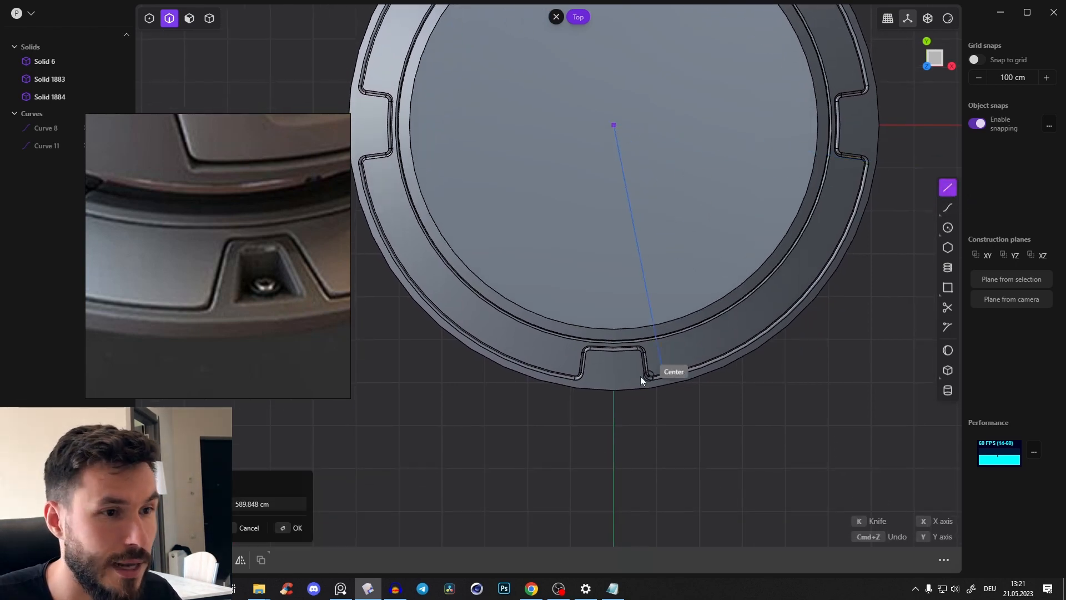
click(593, 431)
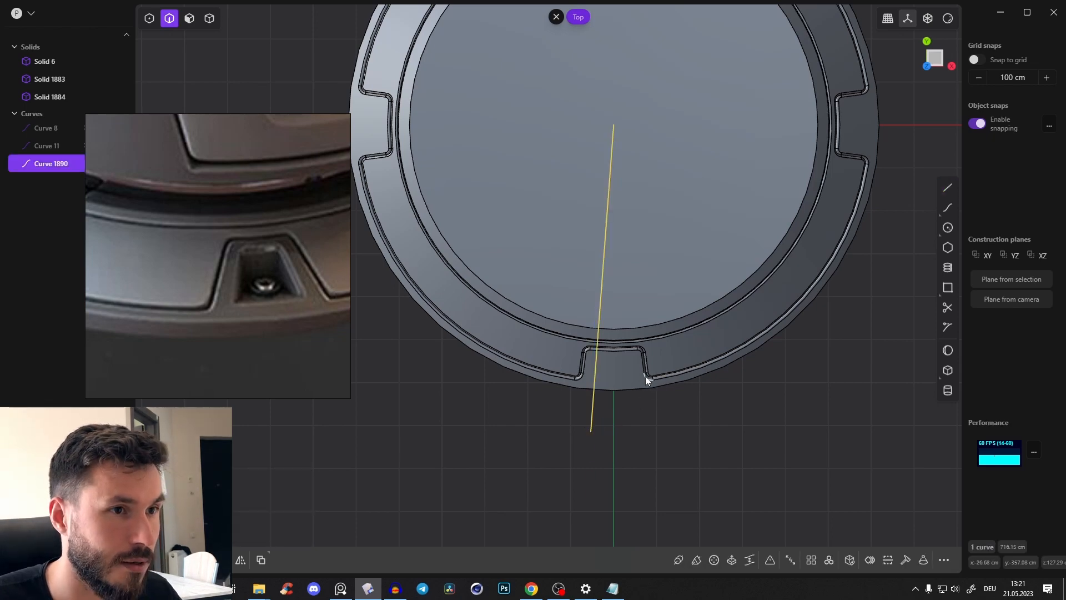
Mirror the slanted line across the X axis to get a symmetrical pair of lines through the recess
key(x)
key(ctrl+z)
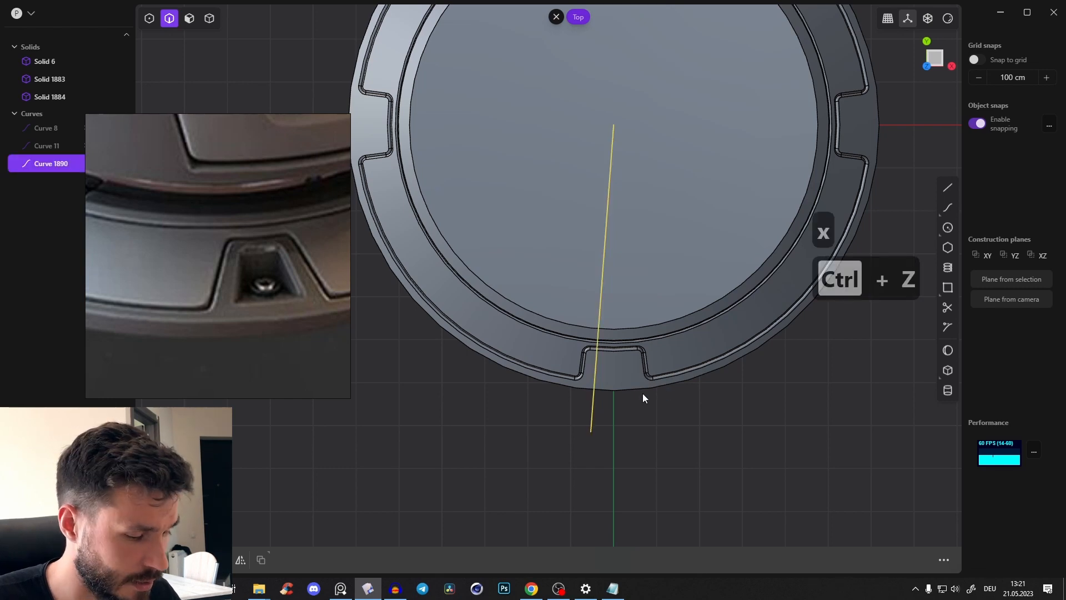
key(alt+x)
key(x)
key(Return)
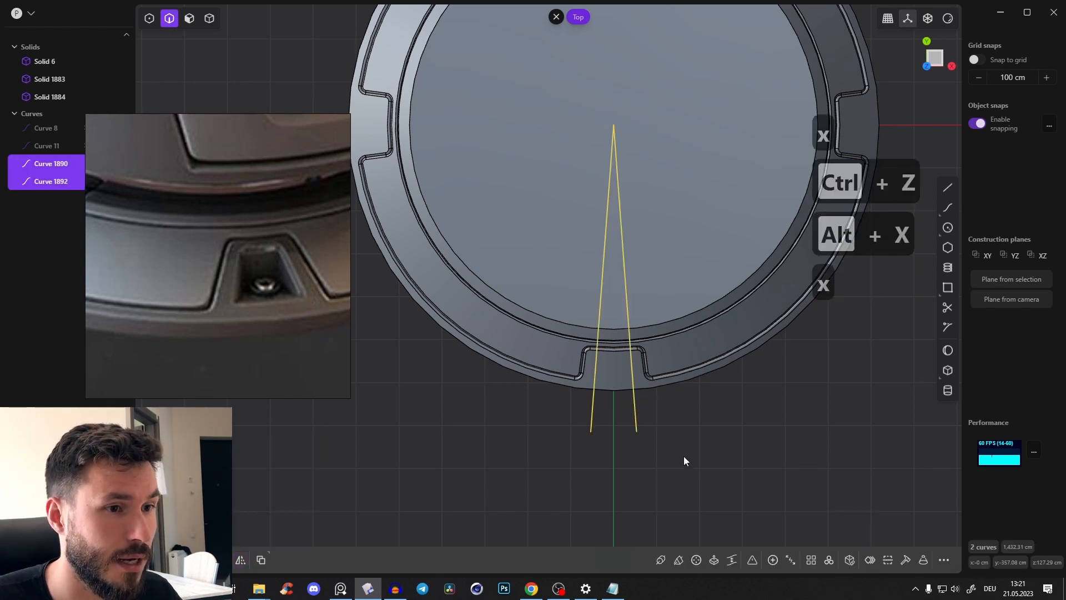
Draw a circle from the base's centre with a radius of about 542 cm, passing just inside the recess's inner edge
scroll(625, 416, up, 3)
scroll(655, 363, up, 3)
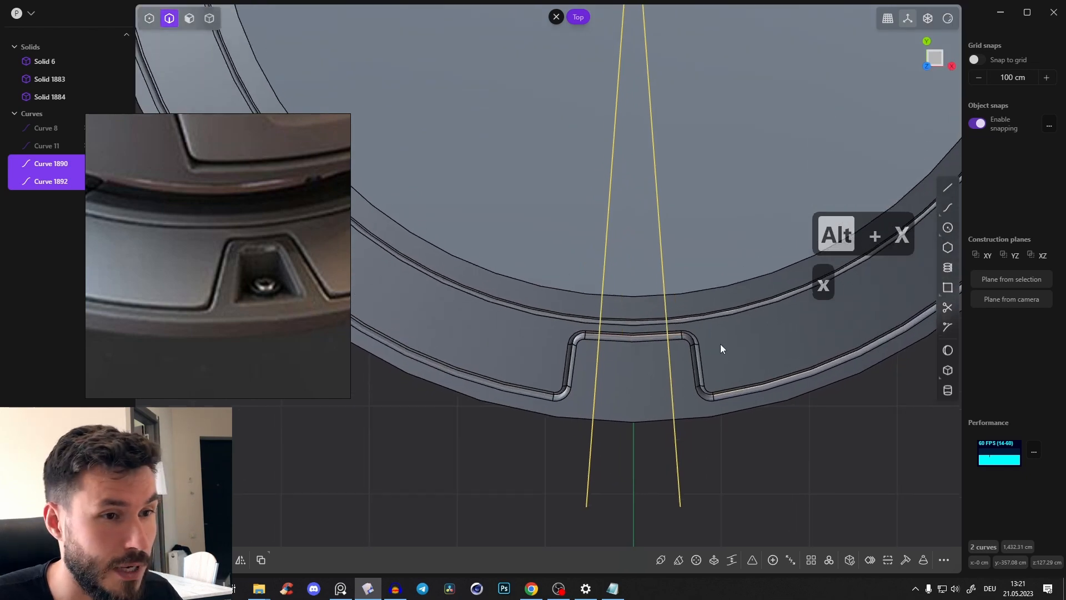
scroll(721, 339, down, 4)
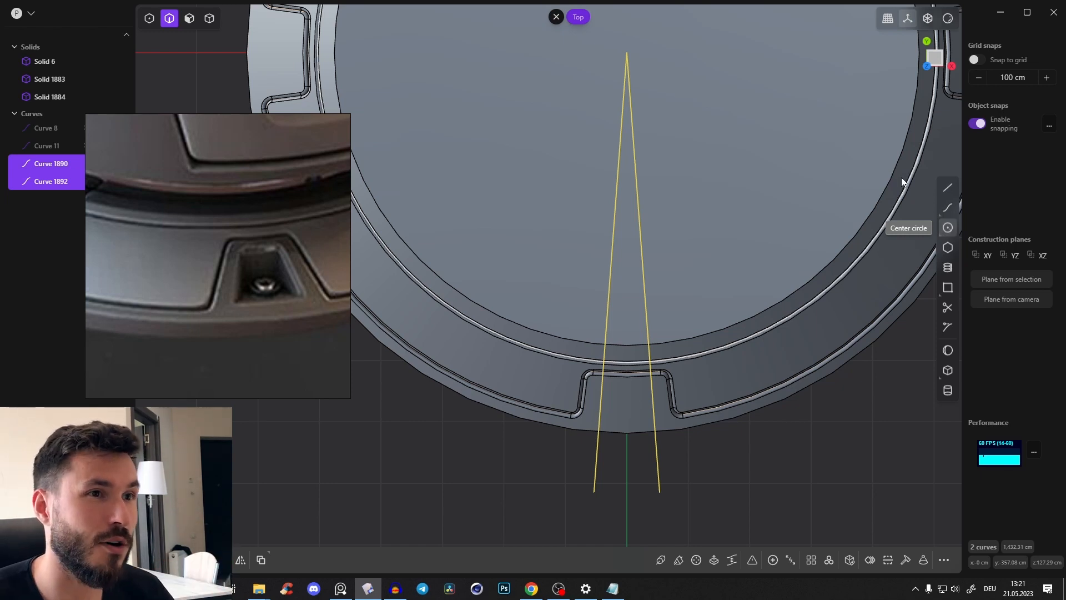
click(948, 227)
click(628, 53)
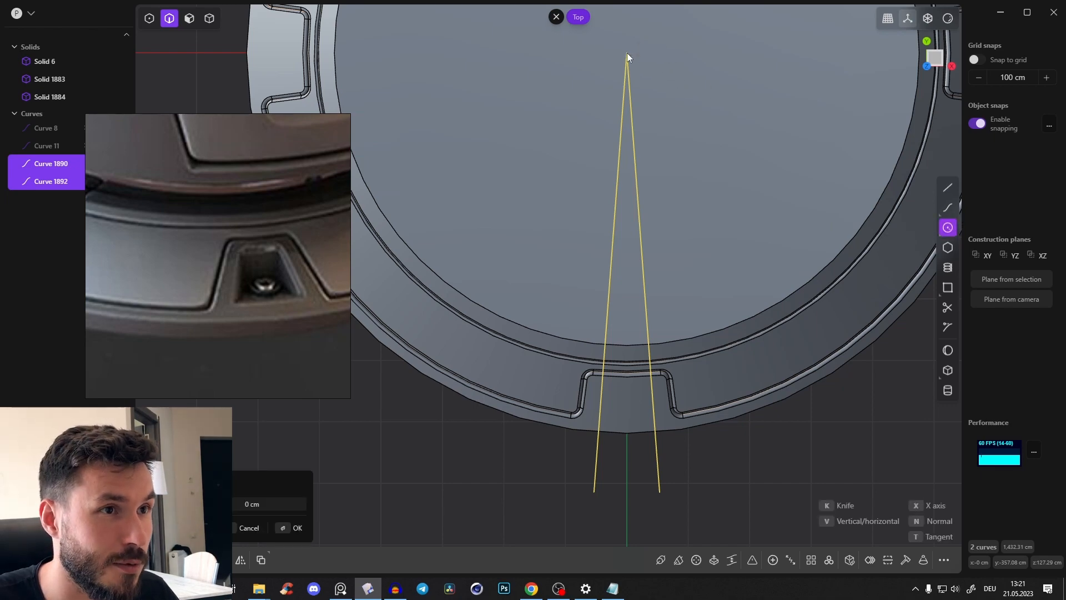
scroll(628, 389, up, 1)
scroll(627, 389, up, 1)
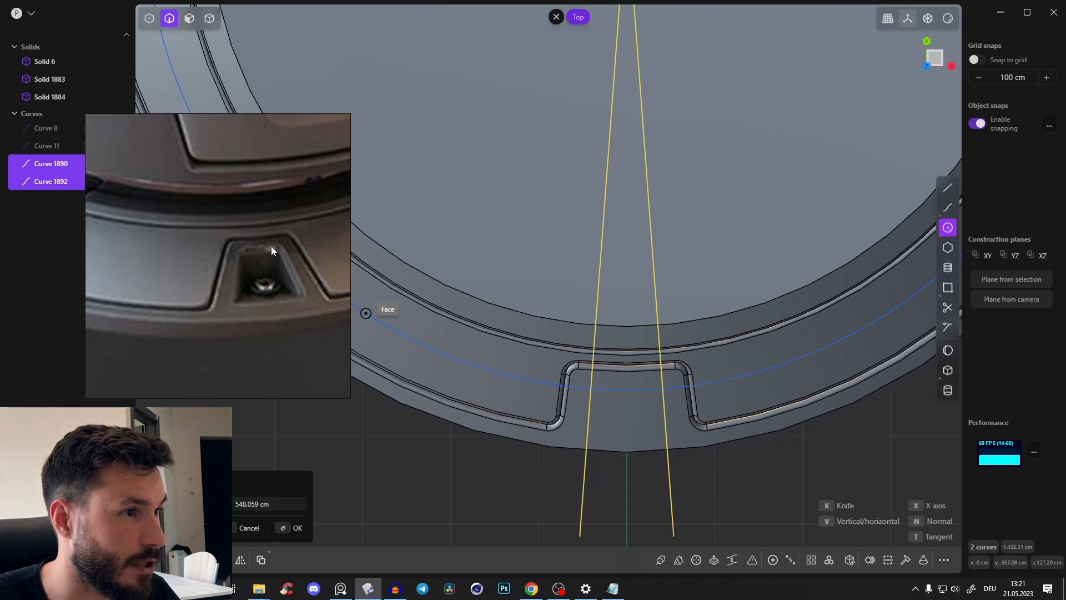
click(627, 388)
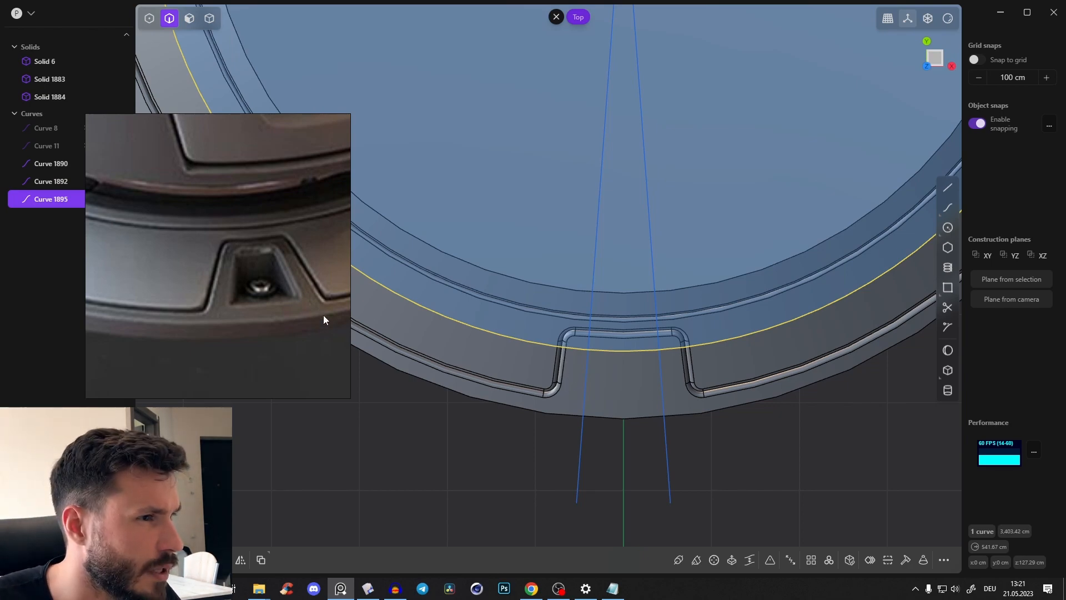
Draw a second concentric circle with a radius of about 594 cm, snapped to the outer seam beside the recess
click(948, 228)
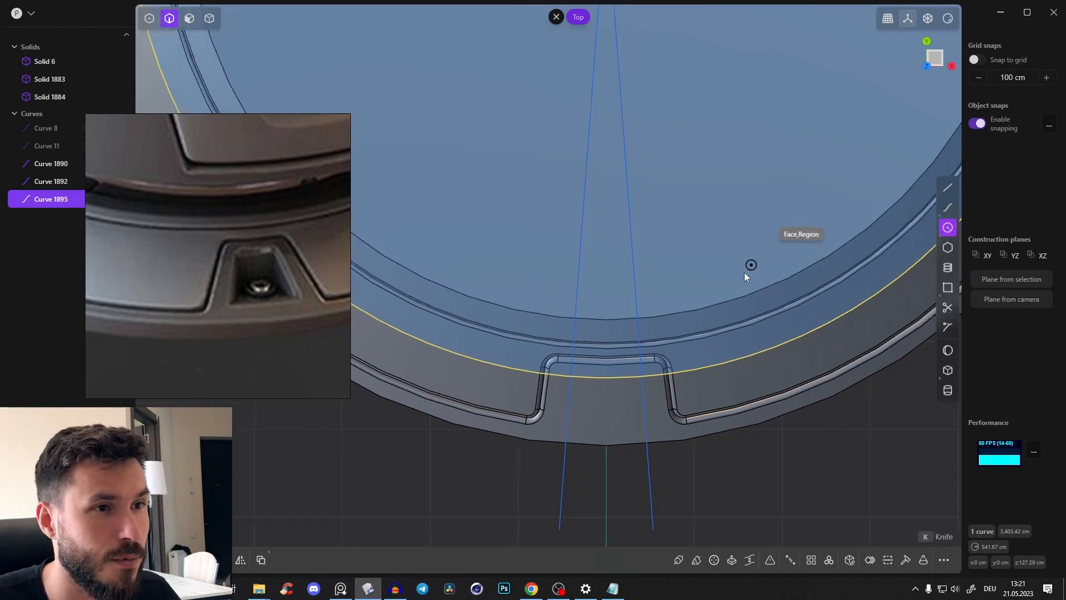
scroll(745, 276, down, 3)
click(642, 32)
scroll(632, 318, up, 2)
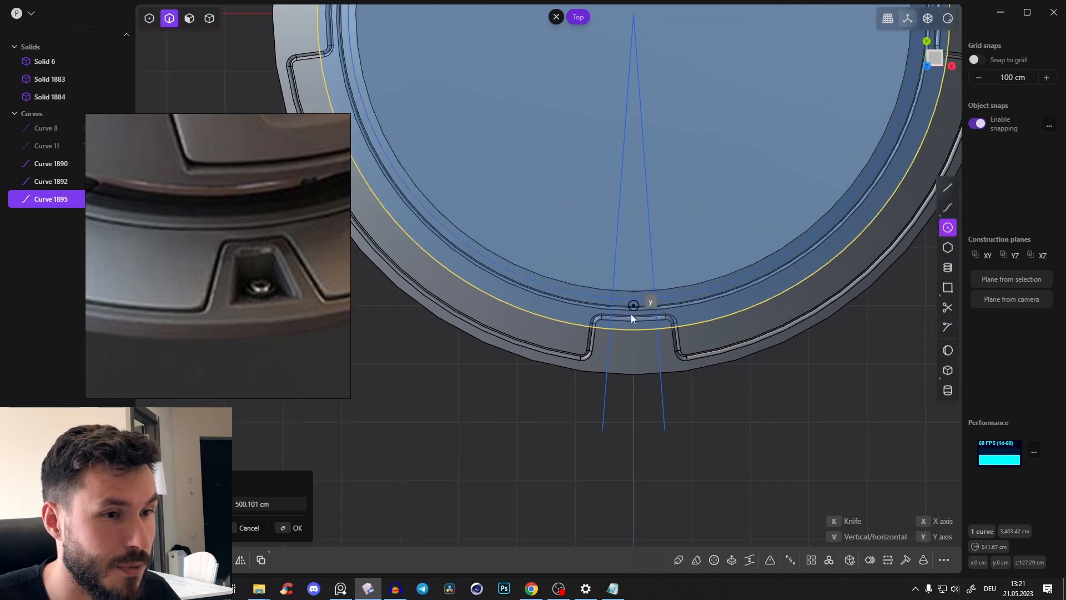
scroll(631, 314, up, 1)
scroll(644, 375, up, 1)
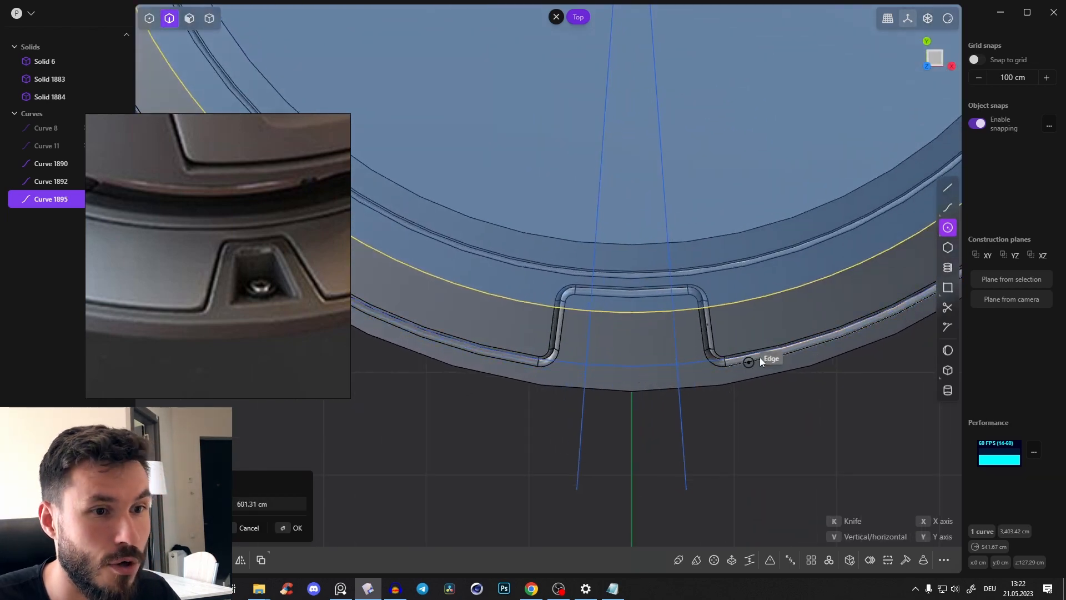
middle_drag(777, 350, 708, 328)
scroll(728, 328, up, 1)
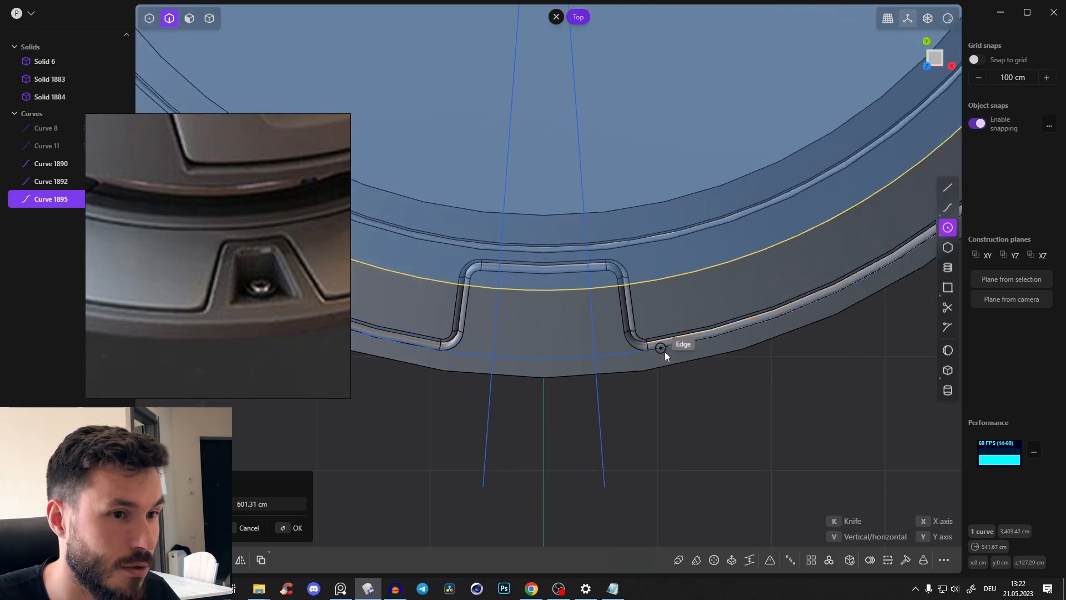
click(689, 335)
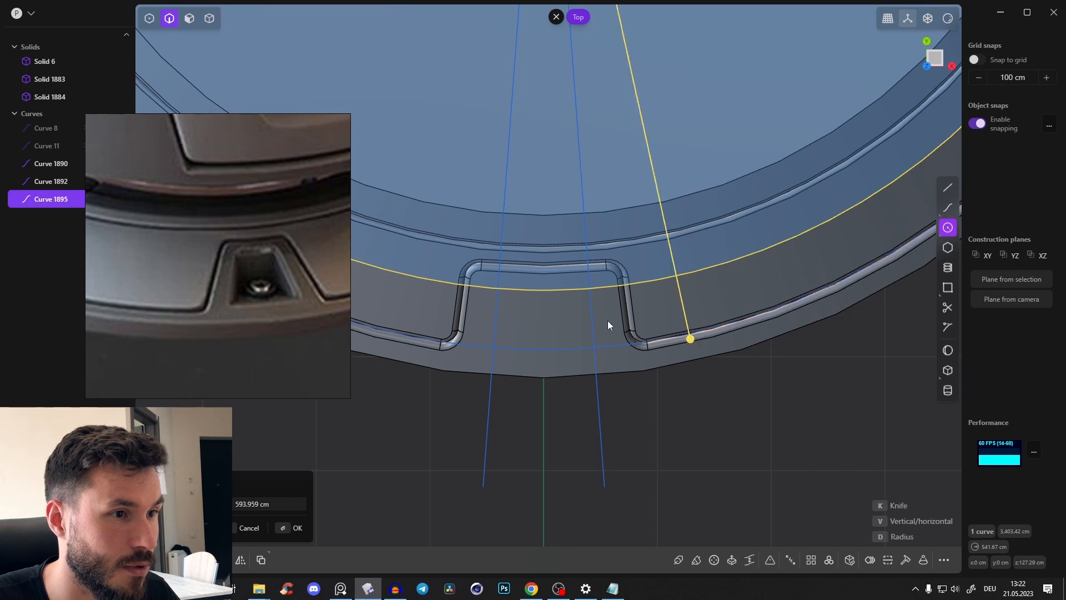
right_click(627, 362)
click(688, 426)
shift+middle_drag(649, 414, 718, 422)
scroll(718, 423, down, 1)
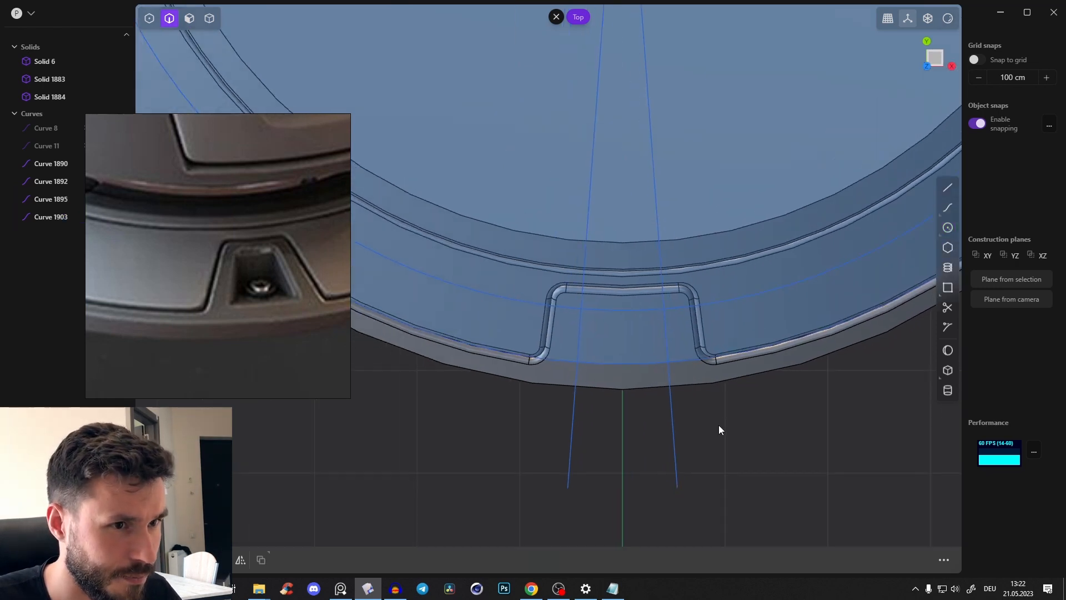
Trim away the excess parts of the two lines and two circles, leaving a small four-sided outline inside the recess
key(Tab)
key(2)
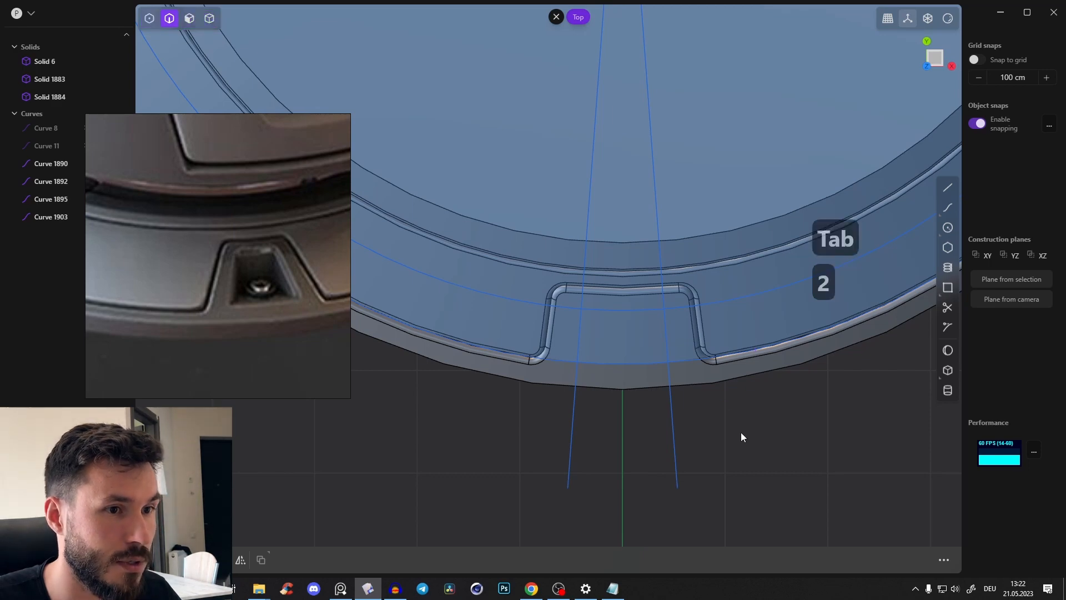
scroll(741, 432, down, 3)
shift+middle_drag(731, 369, 716, 345)
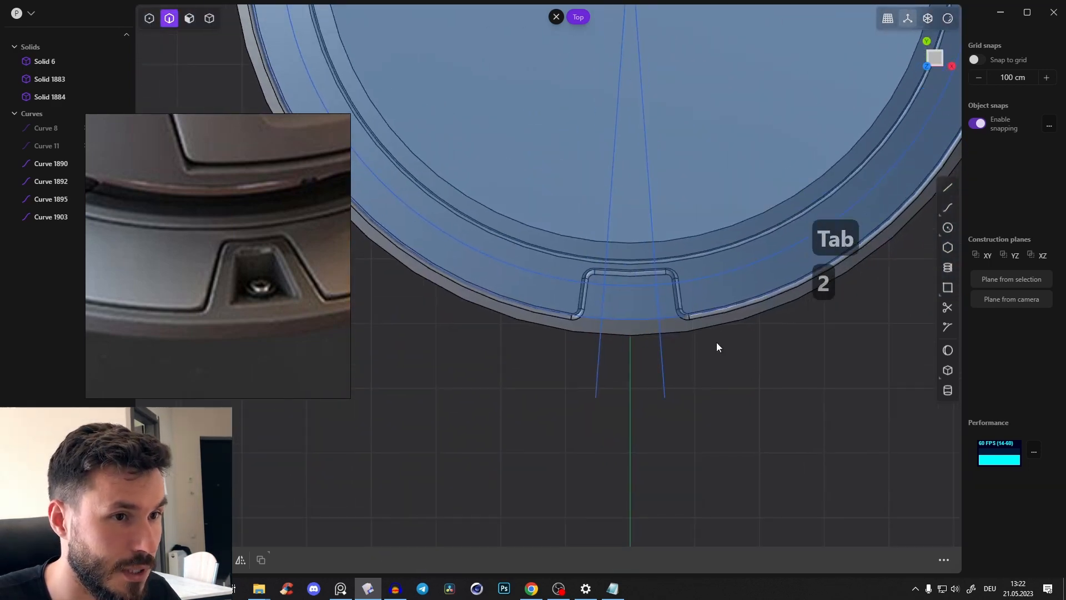
scroll(717, 345, up, 3)
key(t)
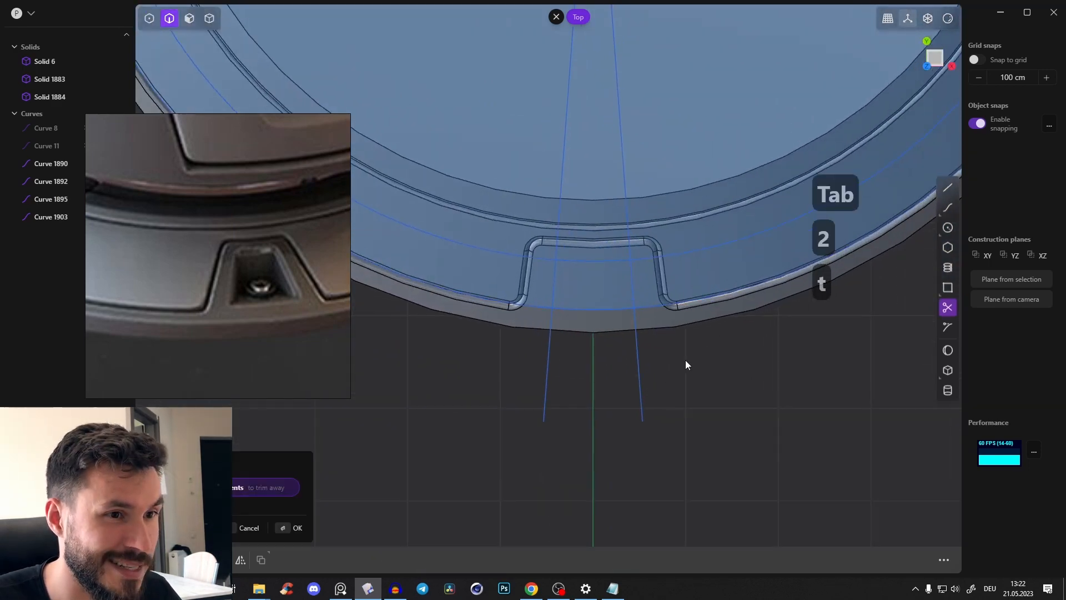
click(545, 371)
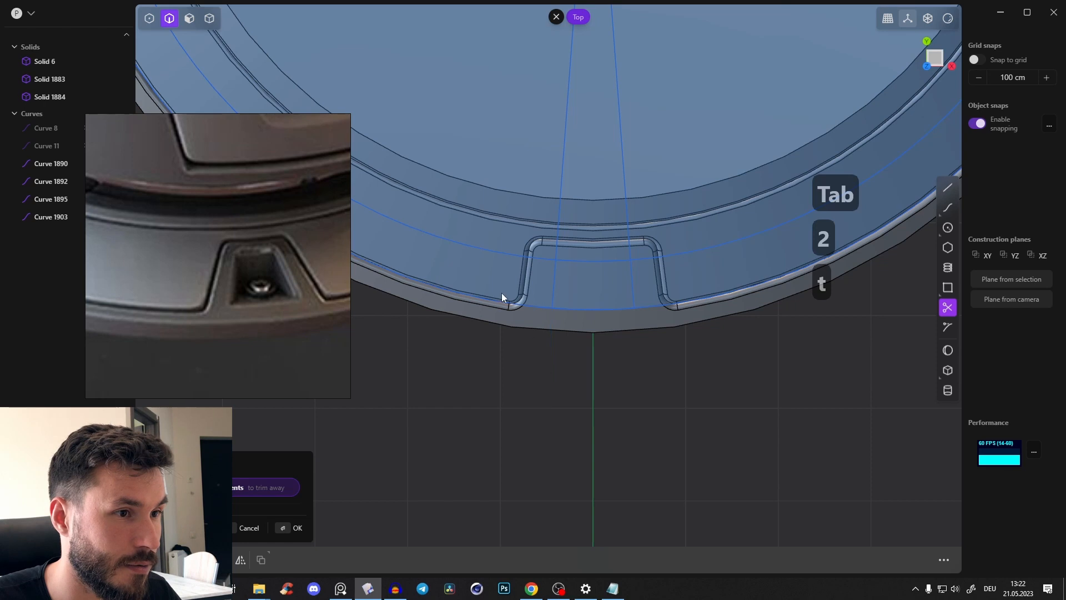
click(560, 222)
key(t)
scroll(600, 301, up, 2)
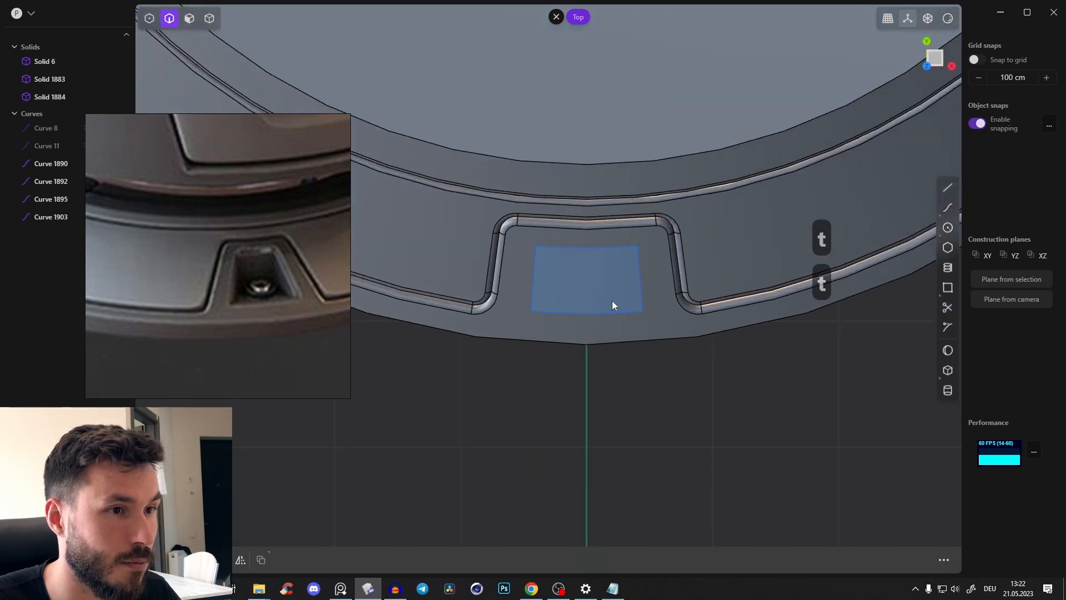
Select the trimmed four-sided region inside the recess as a face
key(3)
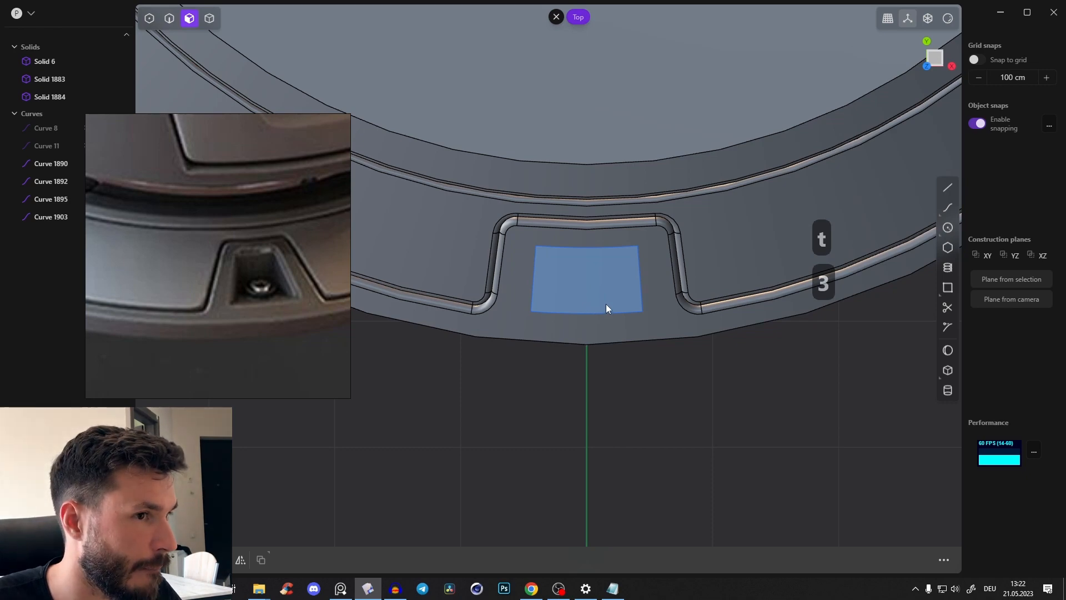
click(604, 301)
middle_drag(551, 331, 738, 278)
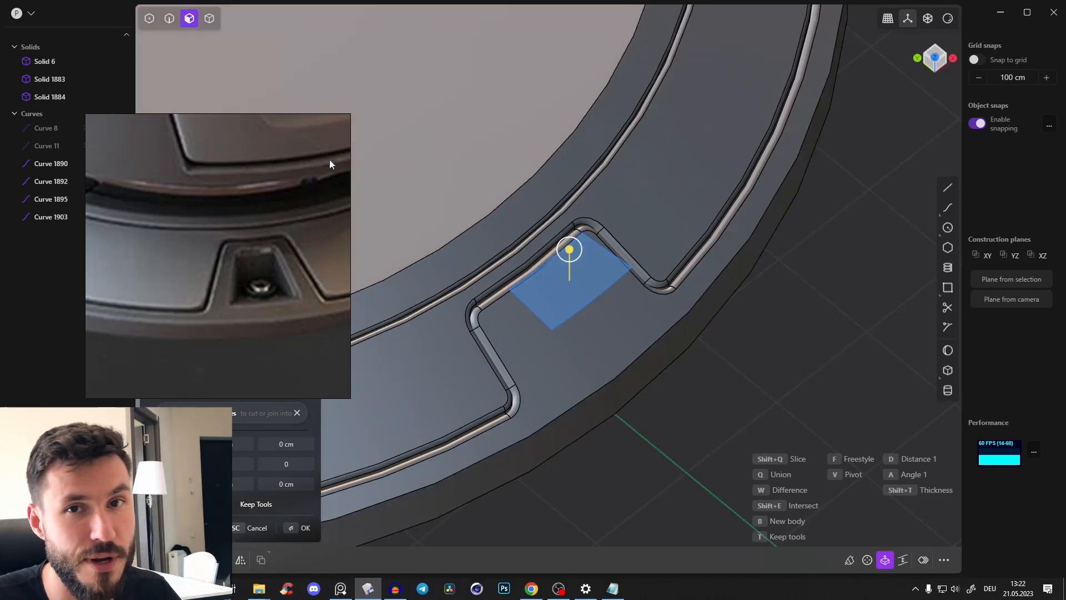
middle_drag(572, 283, 581, 242)
key(v)
middle_drag(584, 284, 585, 253)
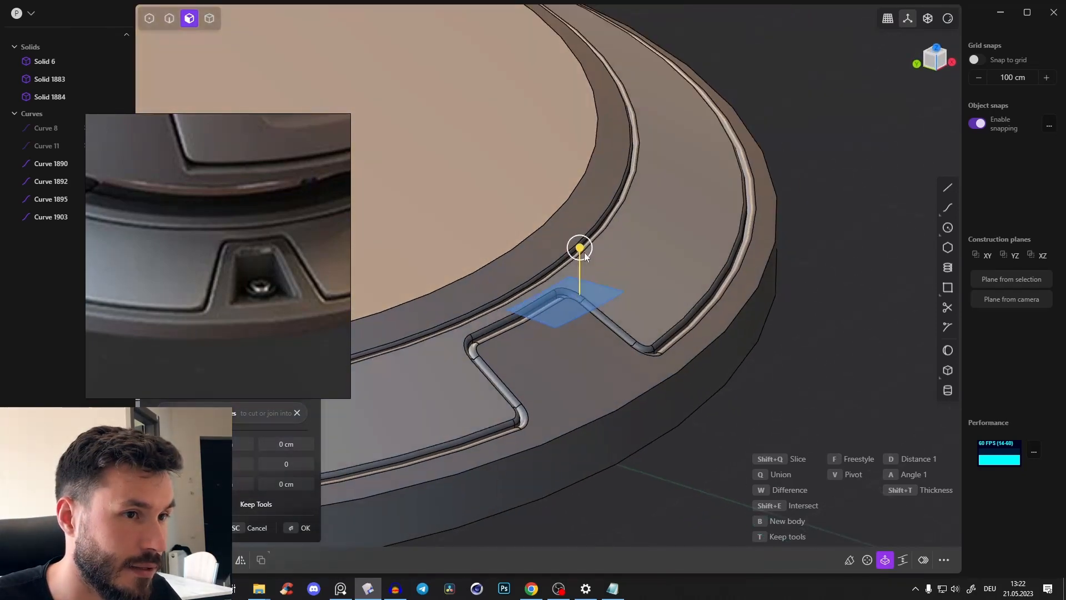
drag(585, 256, 592, 289)
key(Escape)
Extrude the four-sided region into a block above the recess and reposition the reference image
middle_drag(592, 289, 552, 292)
key(e)
drag(578, 268, 580, 296)
middle_drag(624, 289, 581, 325)
drag(266, 326, 263, 272)
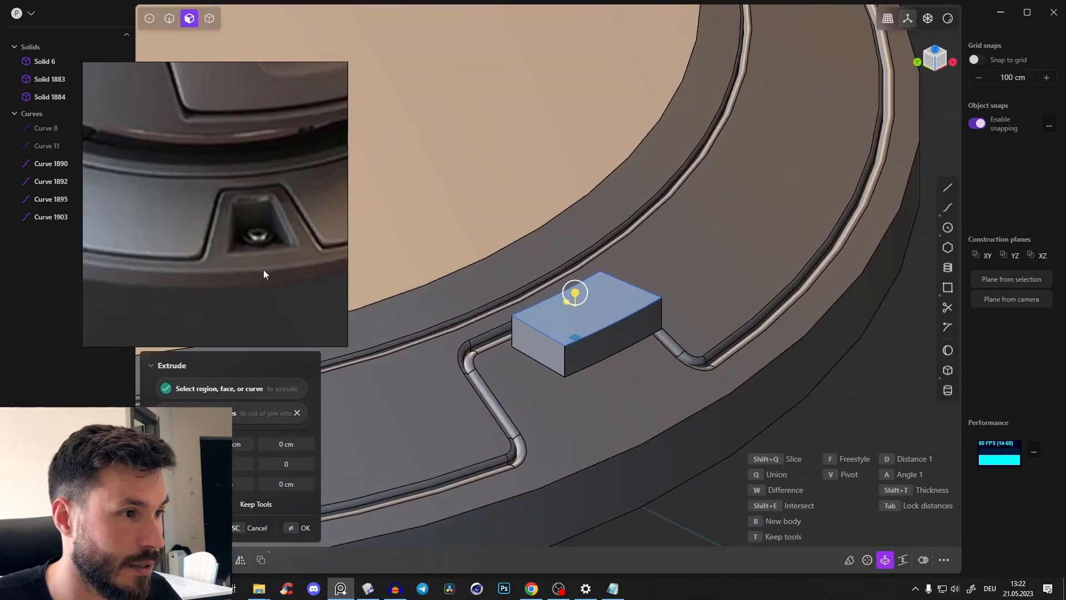
Push the extruded block down into the recess and make it a Difference cut against the outer rim solid
middle_drag(614, 337, 644, 347)
key(q)
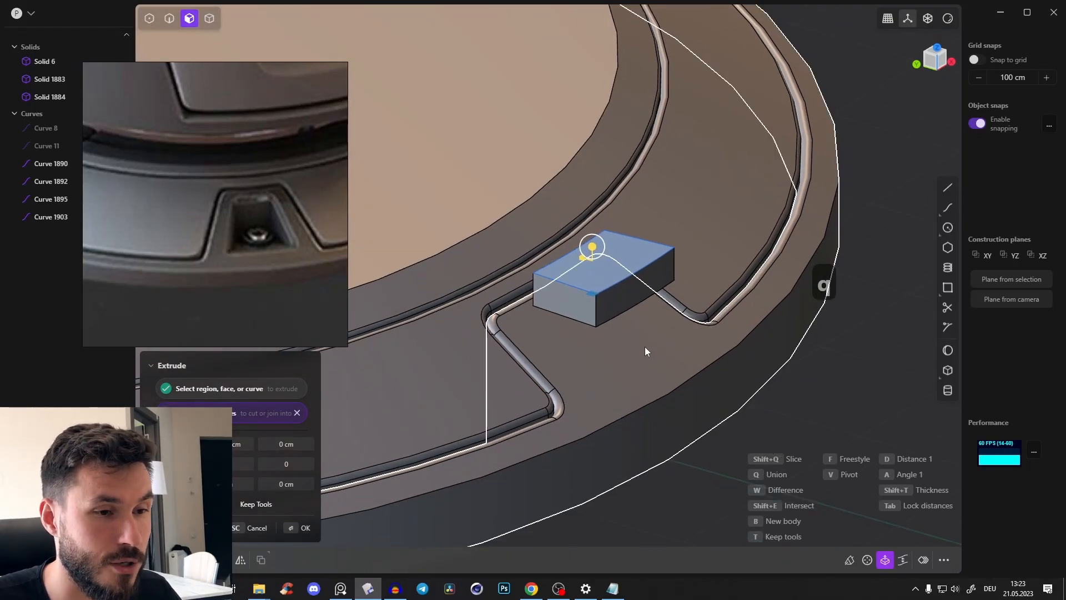
click(652, 356)
middle_drag(632, 367, 594, 251)
drag(590, 254, 620, 319)
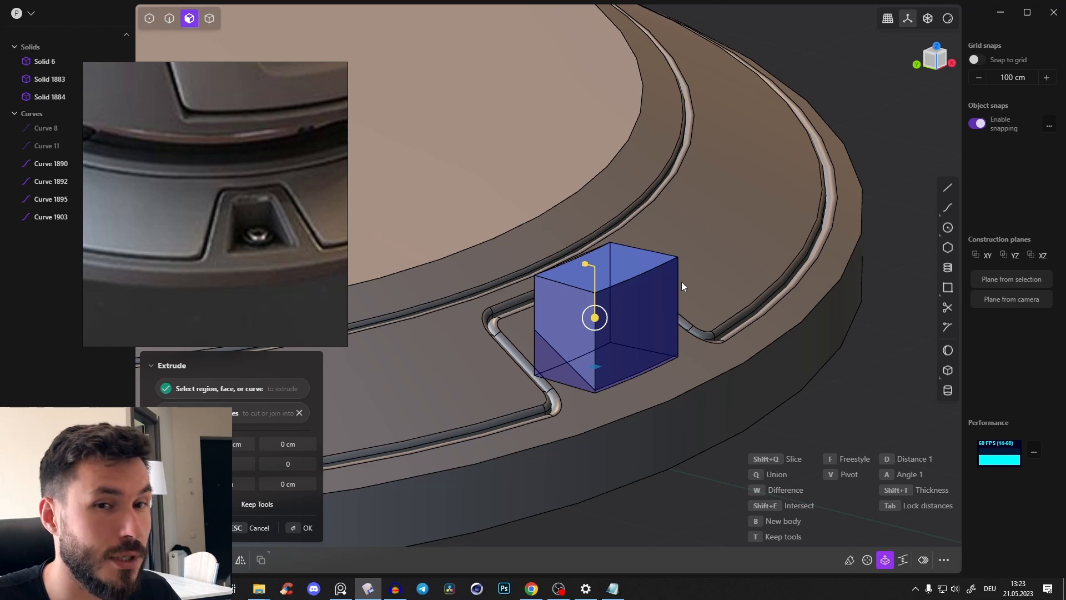
key(w)
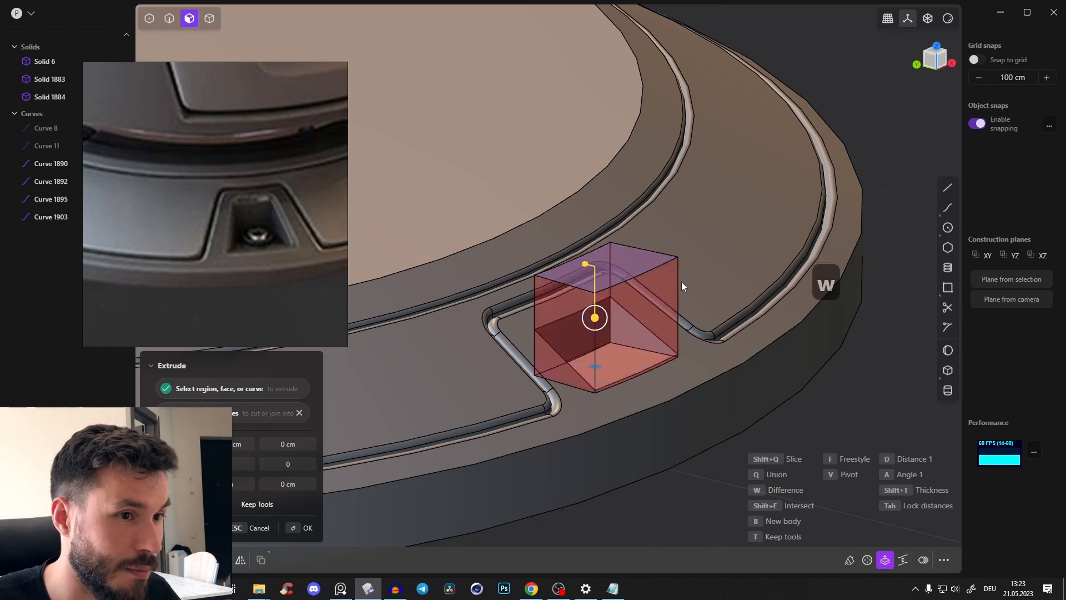
Adjust the depth of the pocket cut inside the recess and finish the extrusion
middle_drag(681, 282, 602, 333)
mouse_move(602, 334)
mouse_down()
mouse_move(606, 345)
mouse_move(611, 322)
mouse_move(614, 338)
mouse_up()
middle_drag(614, 339, 621, 282)
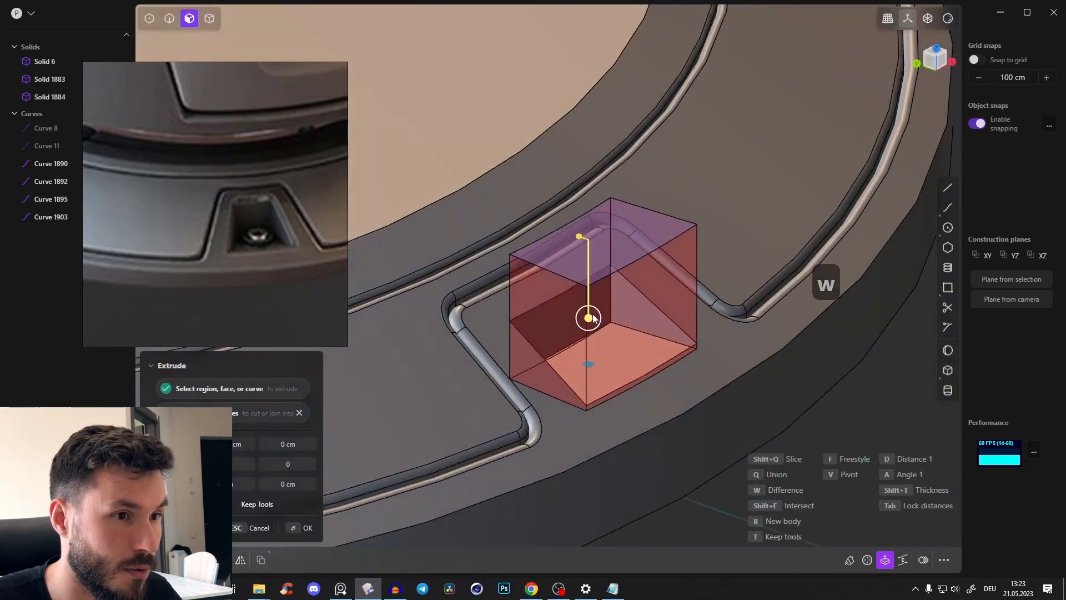
drag(591, 316, 593, 312)
middle_drag(703, 303, 504, 251)
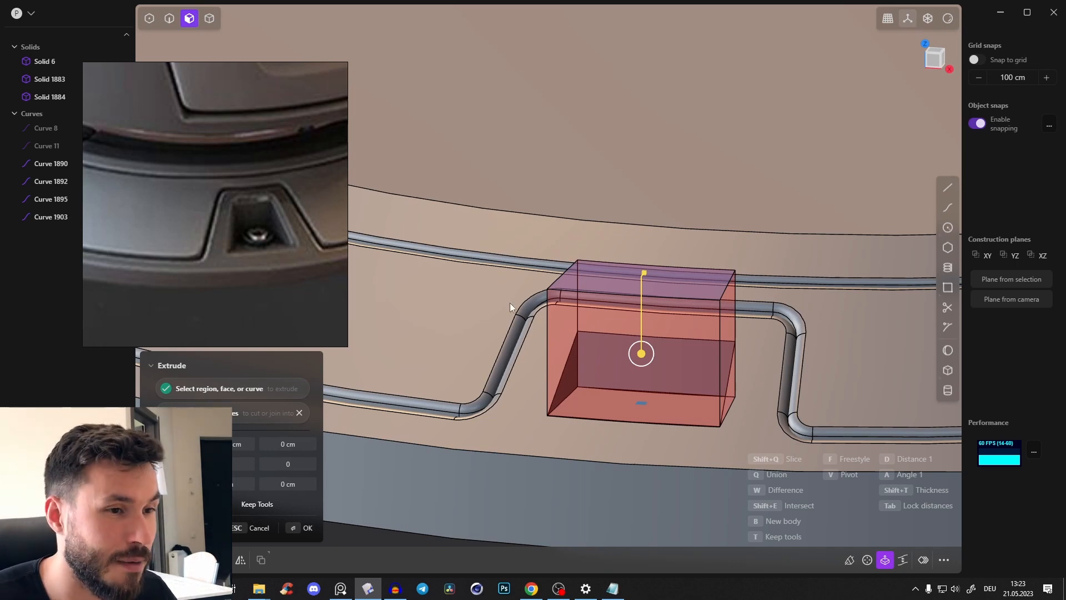
middle_drag(654, 299, 618, 313)
drag(640, 359, 646, 362)
middle_drag(615, 374, 774, 363)
key(Return)
click(811, 431)
scroll(798, 388, down, 4)
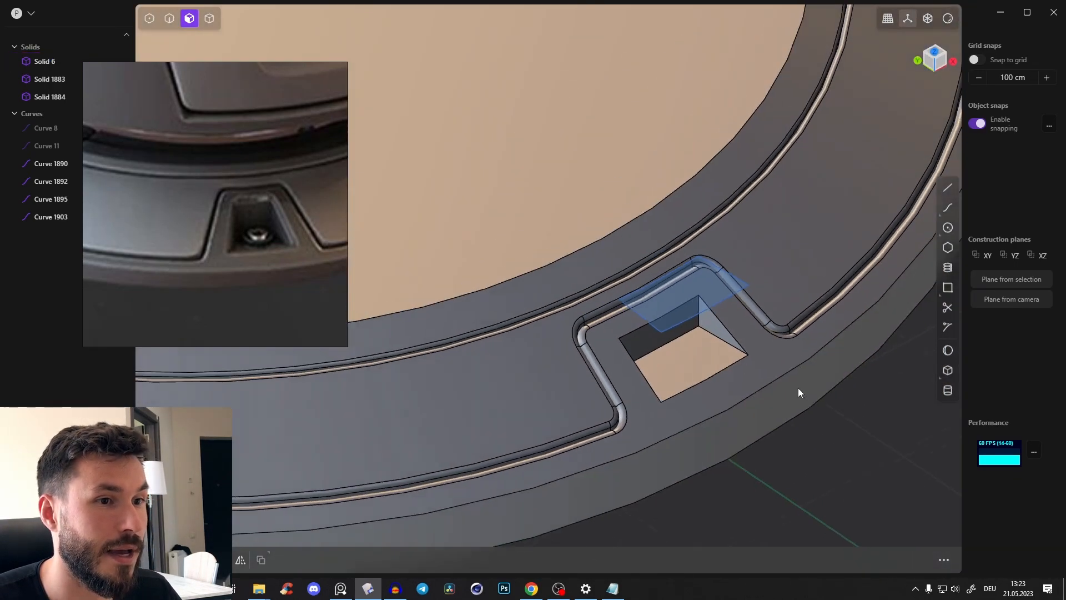
middle_drag(798, 388, 695, 405)
scroll(756, 358, down, 2)
middle_drag(756, 357, 732, 313)
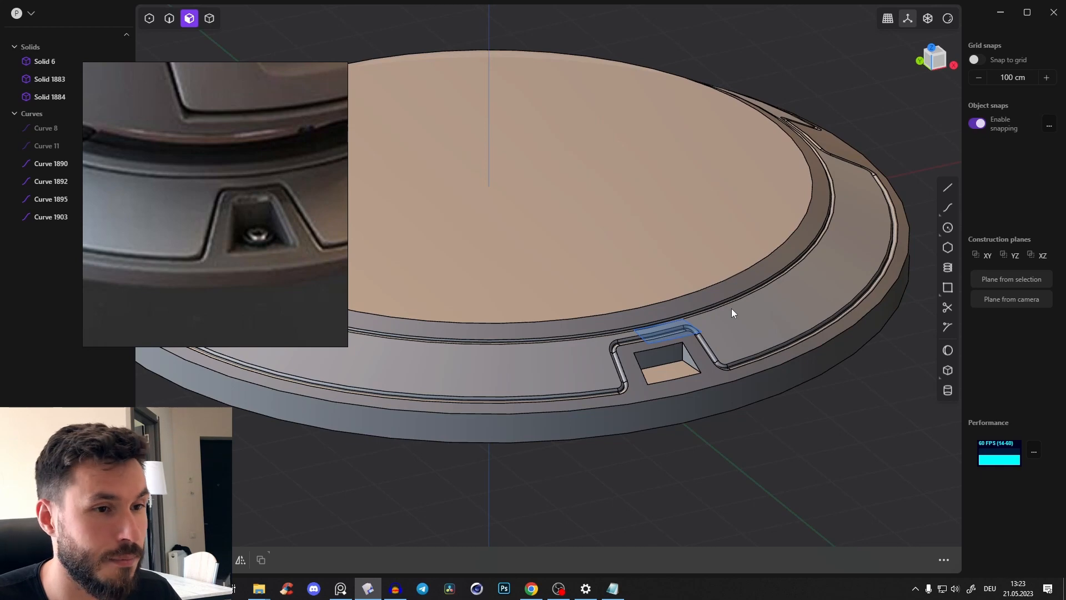
middle_drag(732, 309, 707, 332)
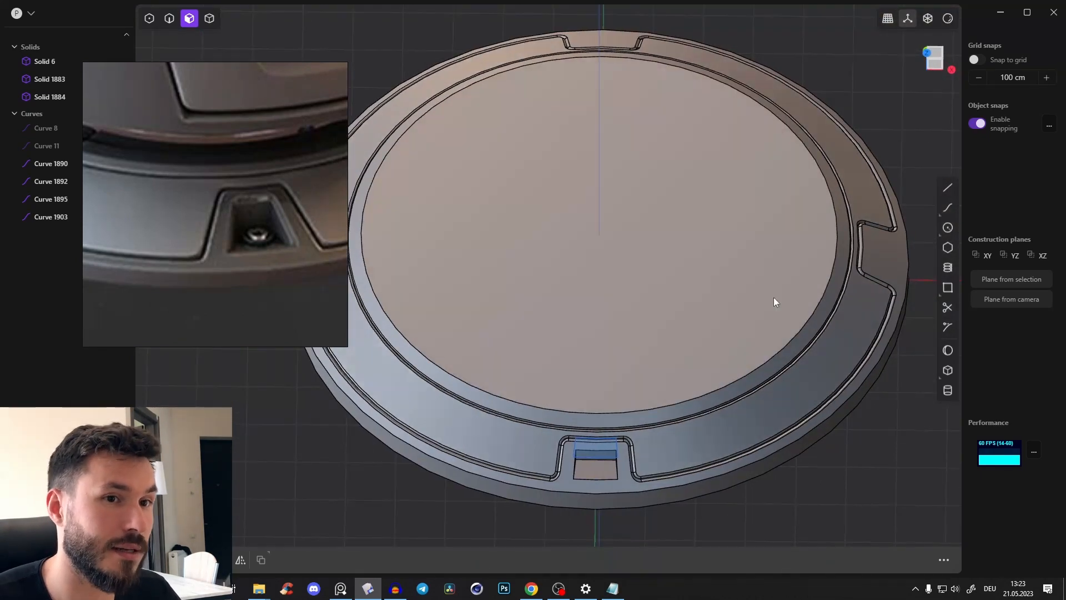
middle_drag(635, 167, 736, 232)
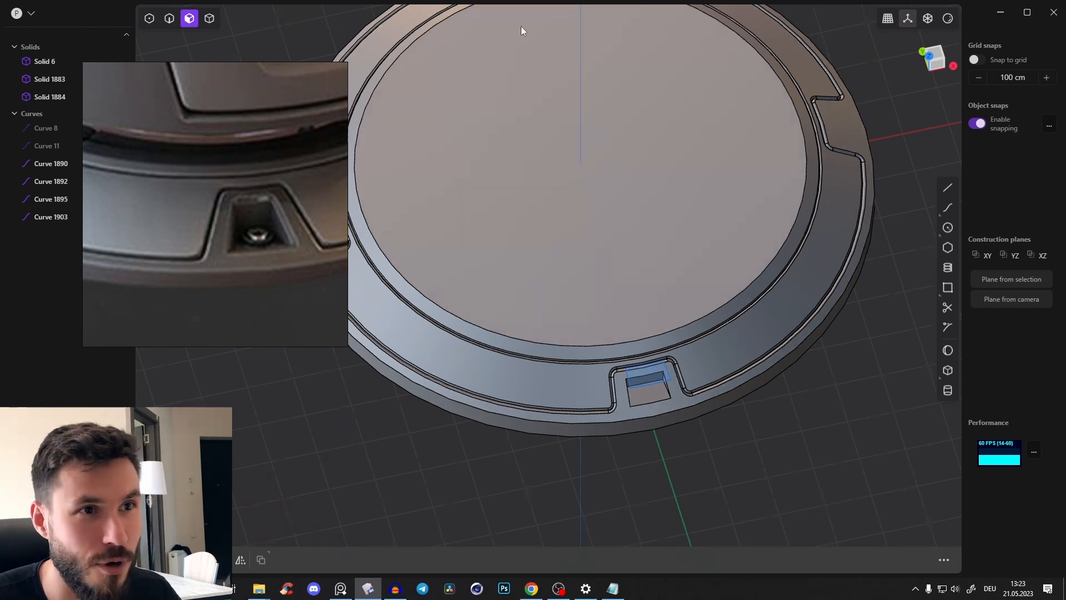
Try to fillet the area-selected edges around the pocket and the recess groove
shift+middle_drag(598, 329, 577, 220)
scroll(638, 261, up, 4)
middle_drag(659, 269, 637, 274)
key(2)
drag(506, 210, 655, 294)
key(b)
scroll(628, 286, up, 3)
shift+middle_drag(628, 285, 671, 291)
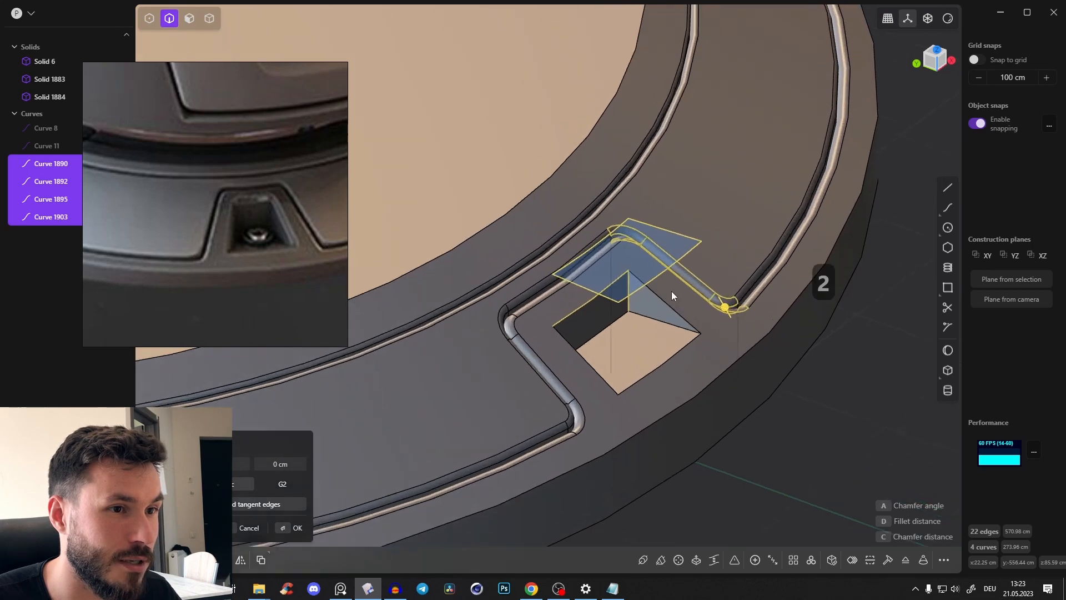
key(Return)
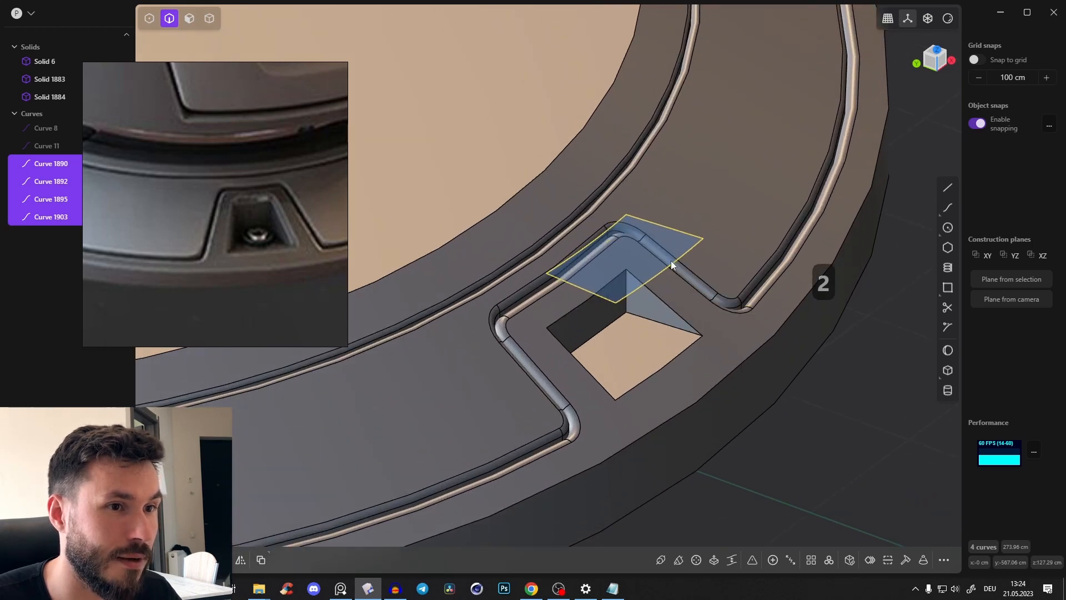
Delete the four leftover outline curves floating above the pocket
click(667, 269)
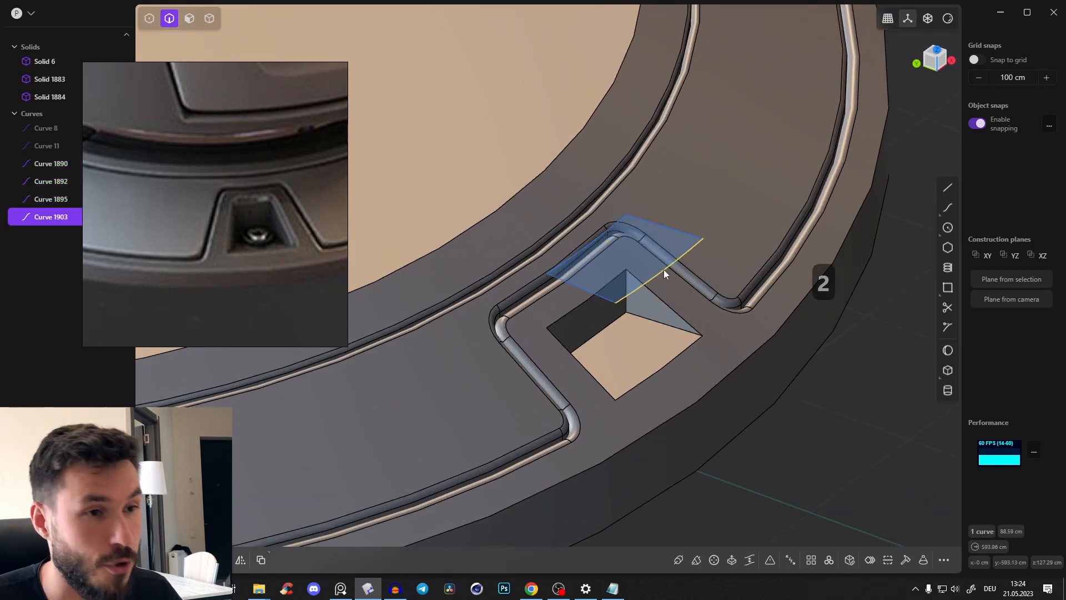
double_click(664, 269)
key(x)
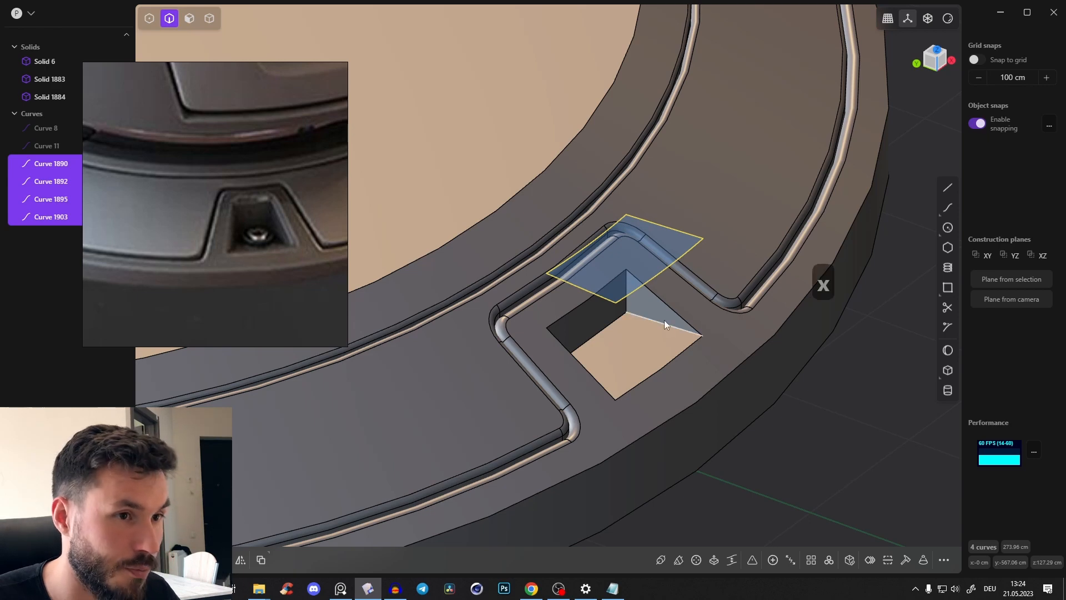
Fillet the pocket's two inner vertical corner edges with a large radius
middle_drag(664, 320, 689, 378)
click(631, 372)
shift+click(664, 319)
drag(665, 319, 684, 329)
middle_drag(684, 329, 628, 405)
key(Return)
Apply a small fillet to the pocket's floor edges and its upper opening edges
click(625, 389)
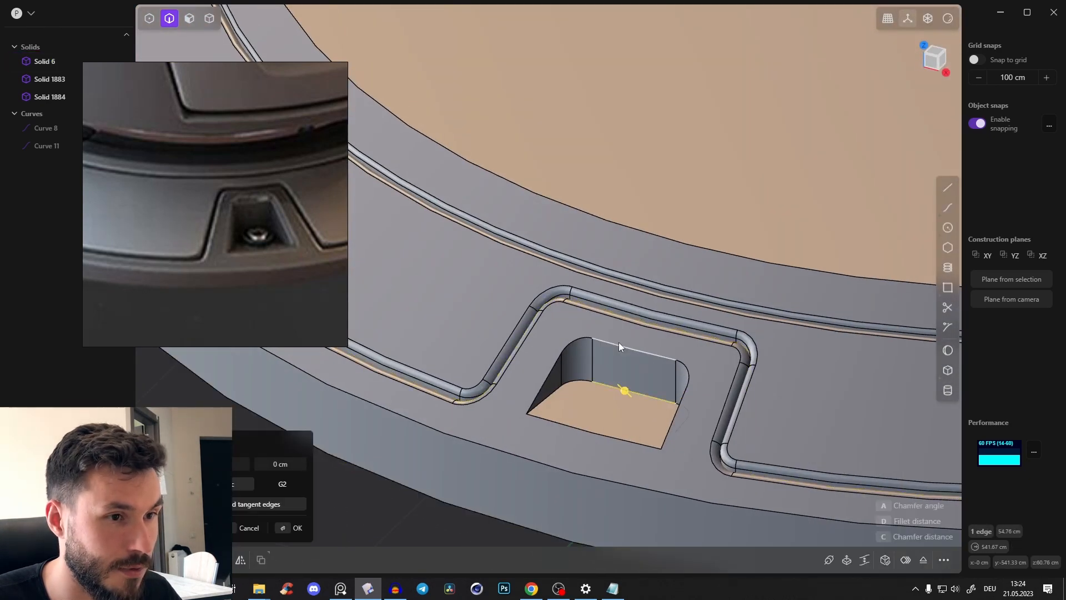
shift+click(618, 342)
shift+click(601, 434)
mouse_move(601, 434)
mouse_down()
mouse_move(611, 436)
mouse_move(600, 429)
mouse_up()
key(Return)
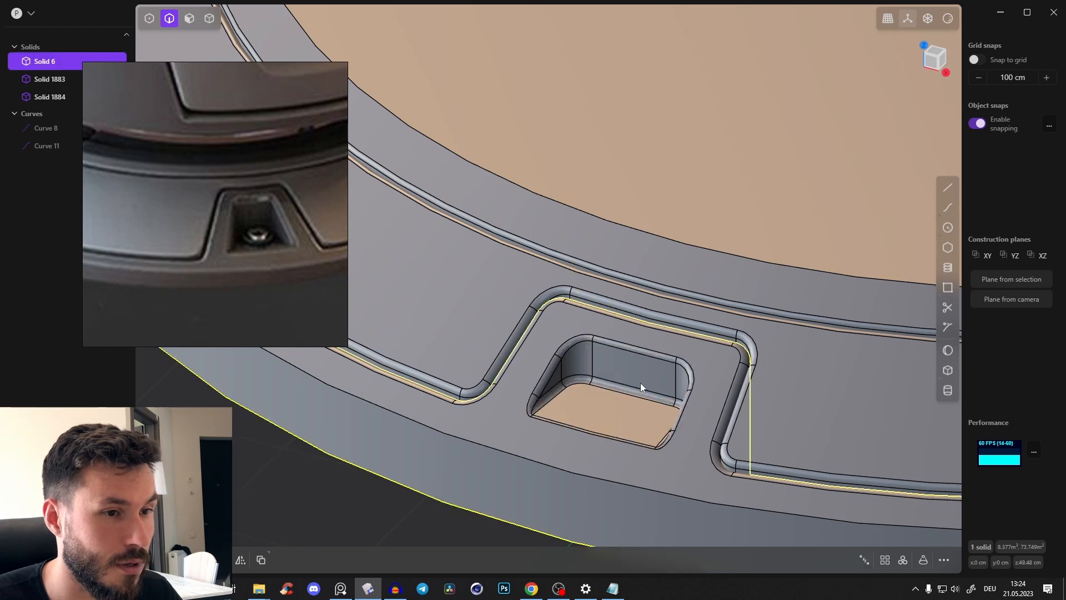
Try mirroring the outer rim solid across the X and Y axes to repeat the pocket
scroll(641, 381, down, 4)
middle_drag(643, 380, 622, 374)
click(671, 396)
key(Tab)
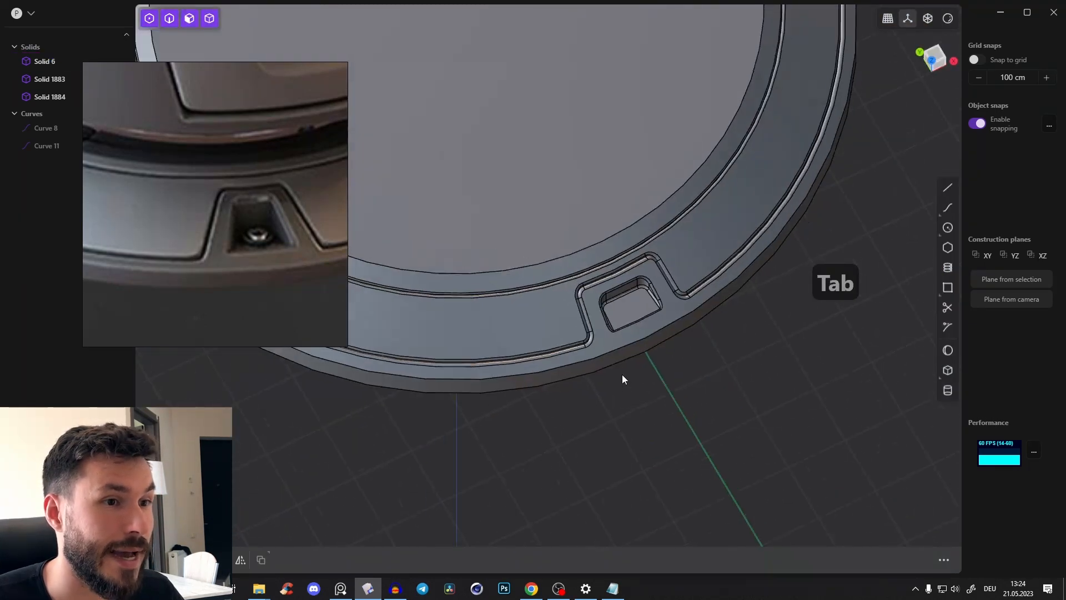
scroll(666, 383, down, 4)
middle_drag(689, 388, 709, 357)
scroll(665, 373, down, 3)
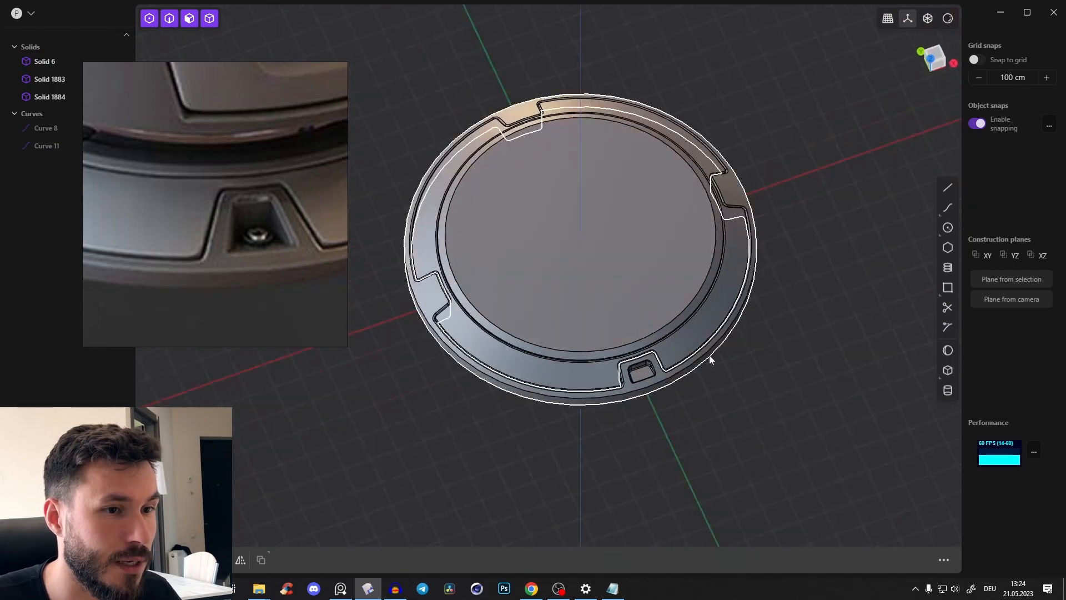
click(667, 388)
key(alt+x)
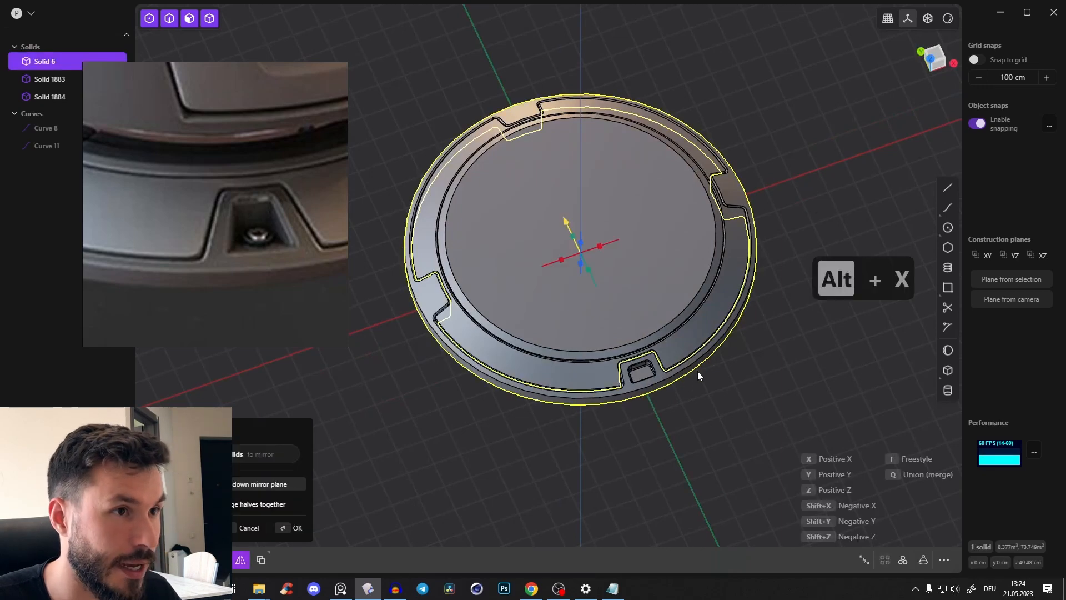
key(x)
key(y)
middle_drag(657, 292, 624, 299)
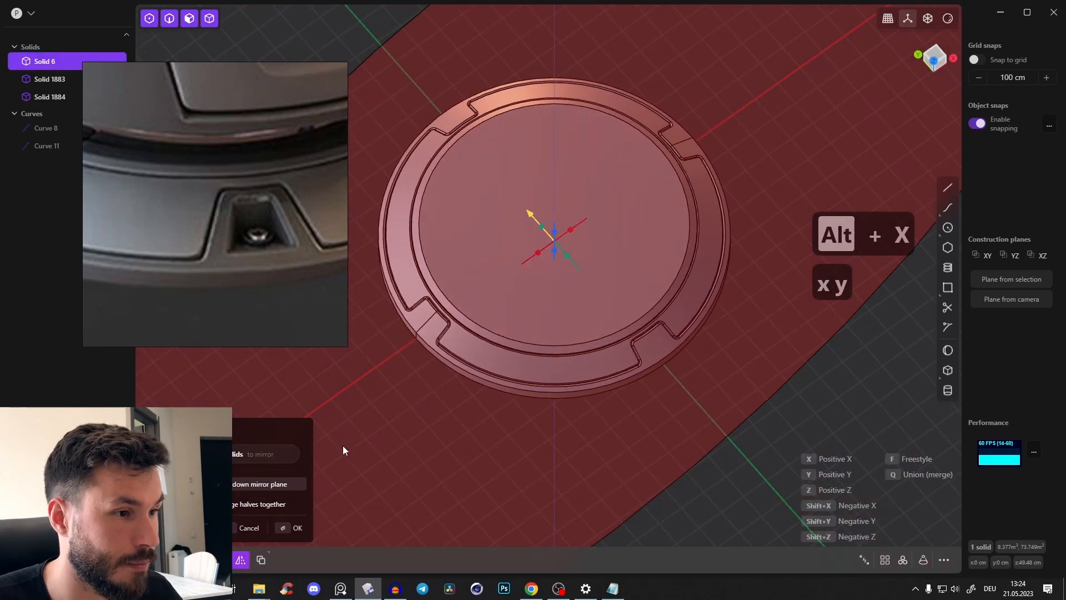
key(Escape)
key(alt+x)
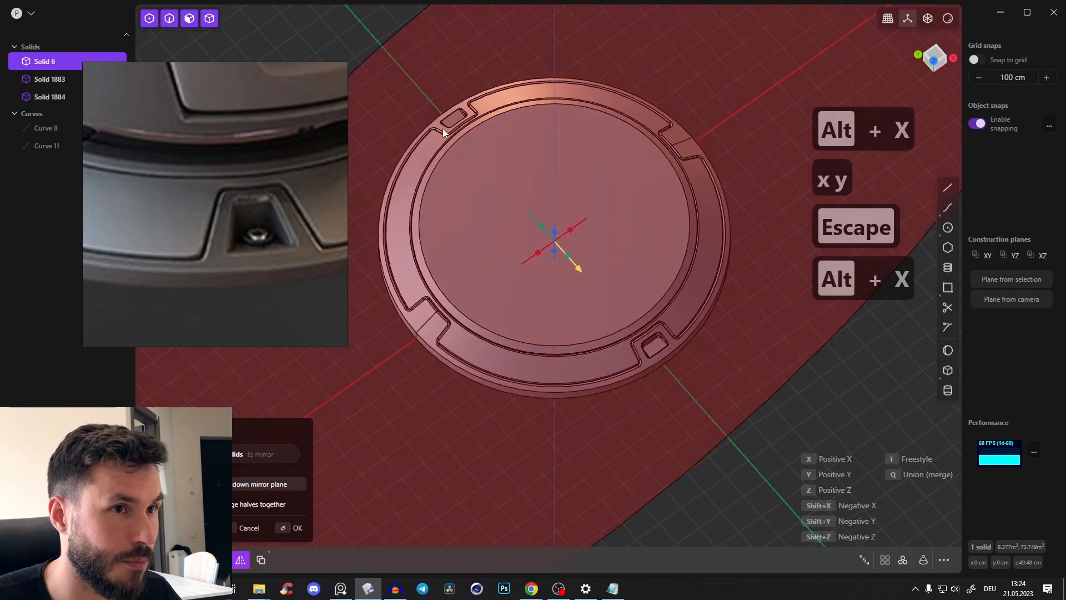
key(Escape)
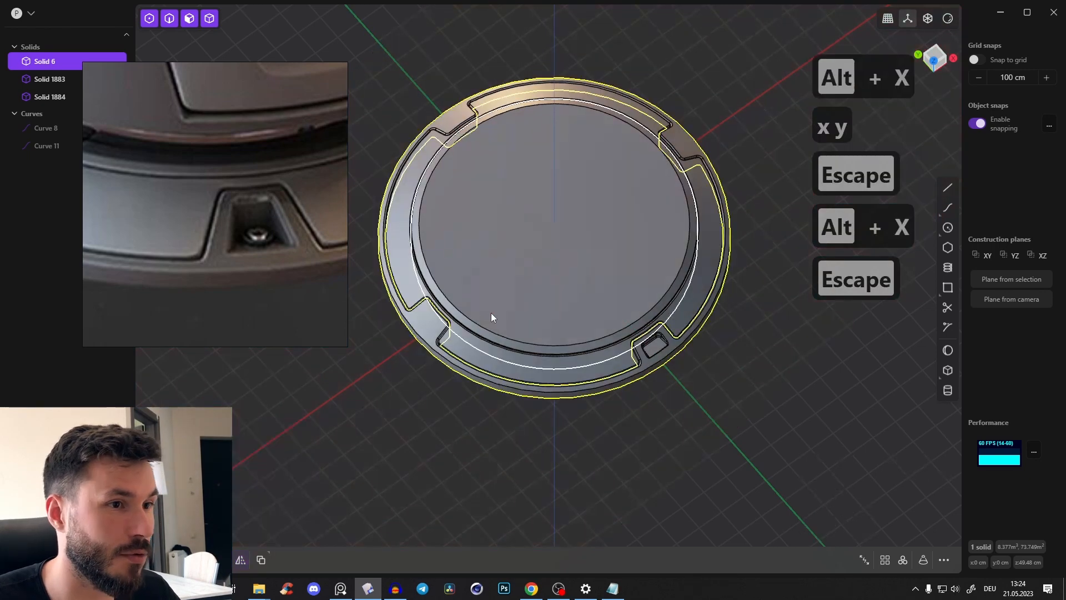
In top view, draw a line about 966 cm long from the disc's centre along the Y axis through the pocket
middle_drag(492, 317, 619, 293)
click(739, 486)
middle_drag(740, 485, 687, 386)
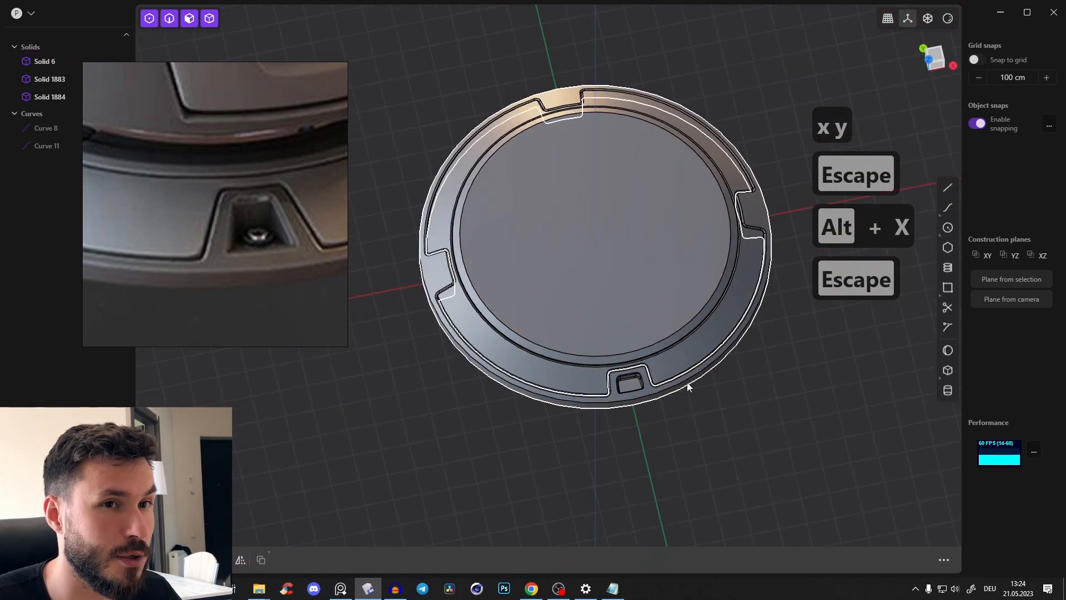
click(935, 57)
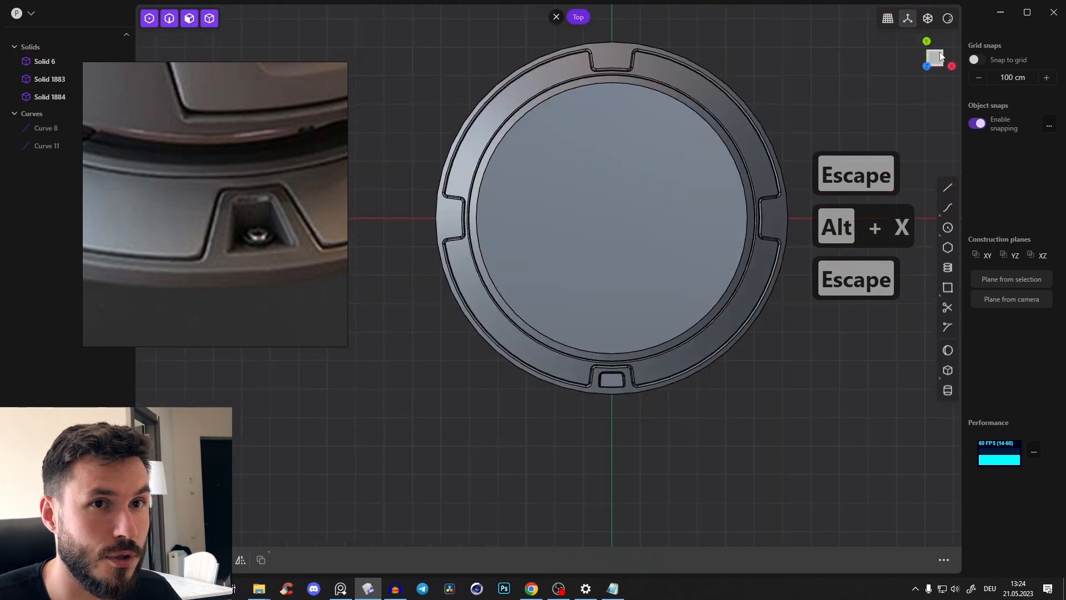
click(950, 192)
click(611, 218)
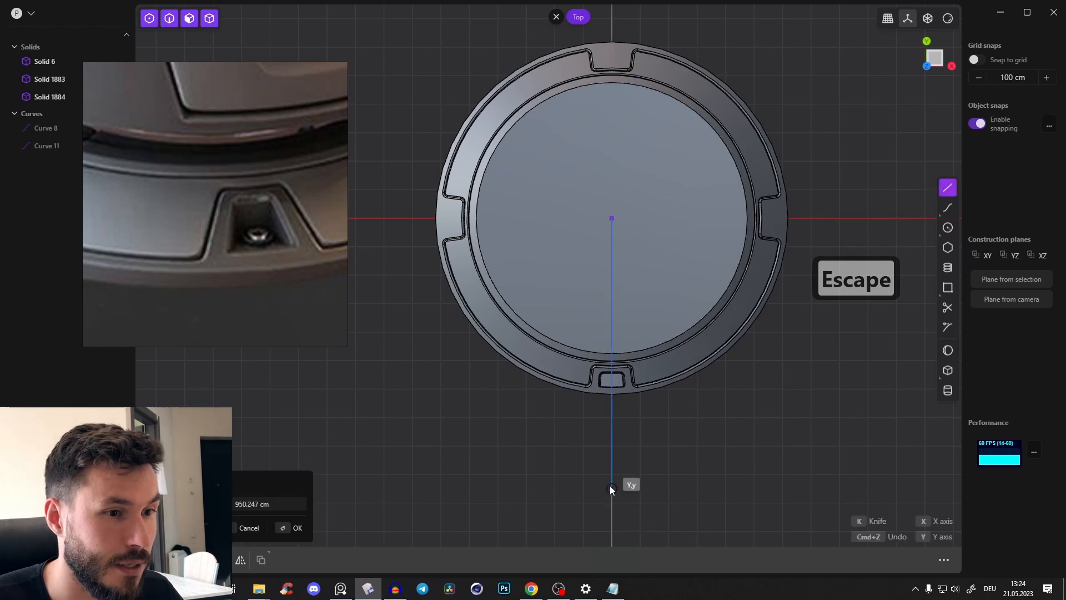
click(611, 495)
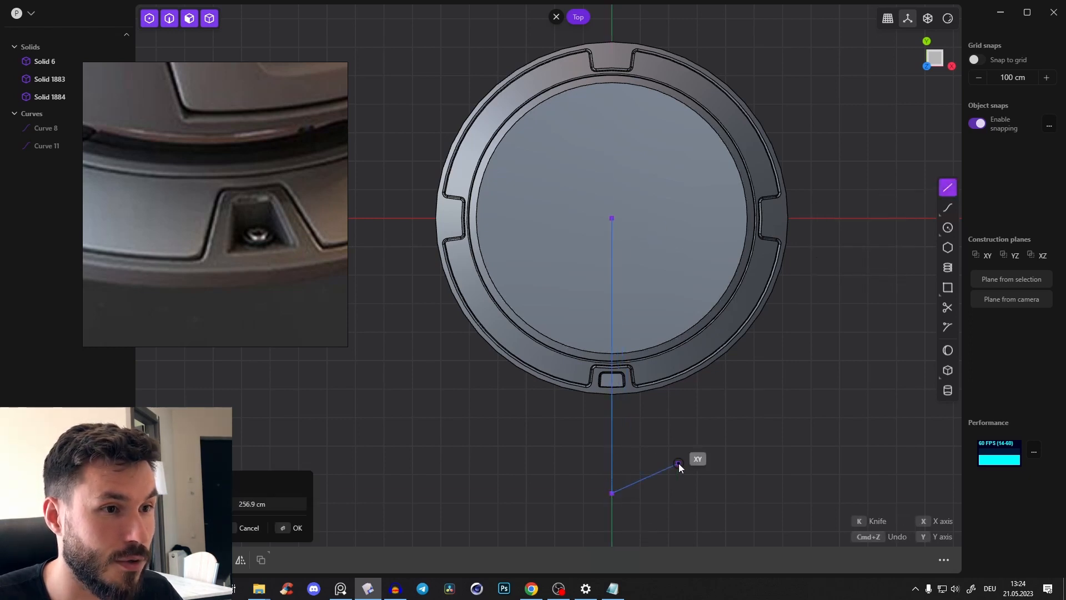
key(Return)
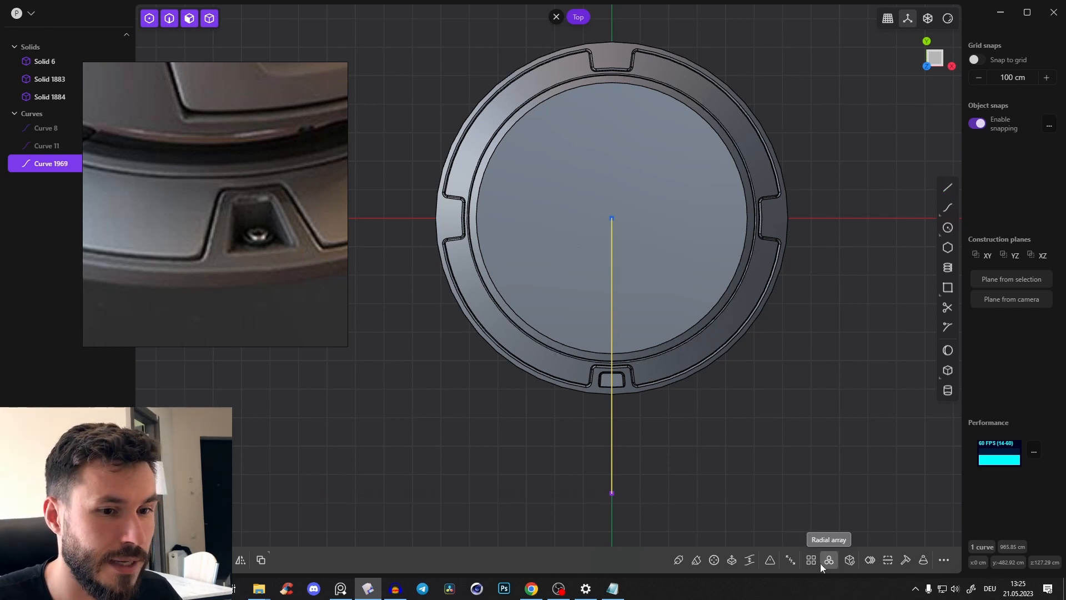
Create a radial array of the line around the disc's centre with 8 copies over 360 degrees
click(828, 561)
click(610, 218)
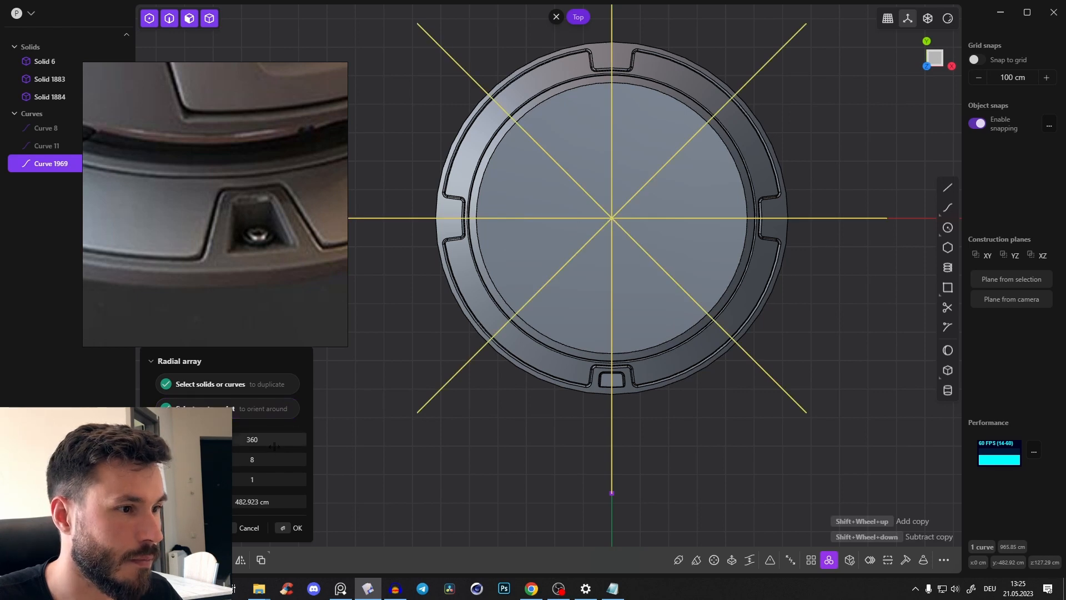
shift+middle_drag(695, 194, 713, 216)
key(Return)
click(838, 140)
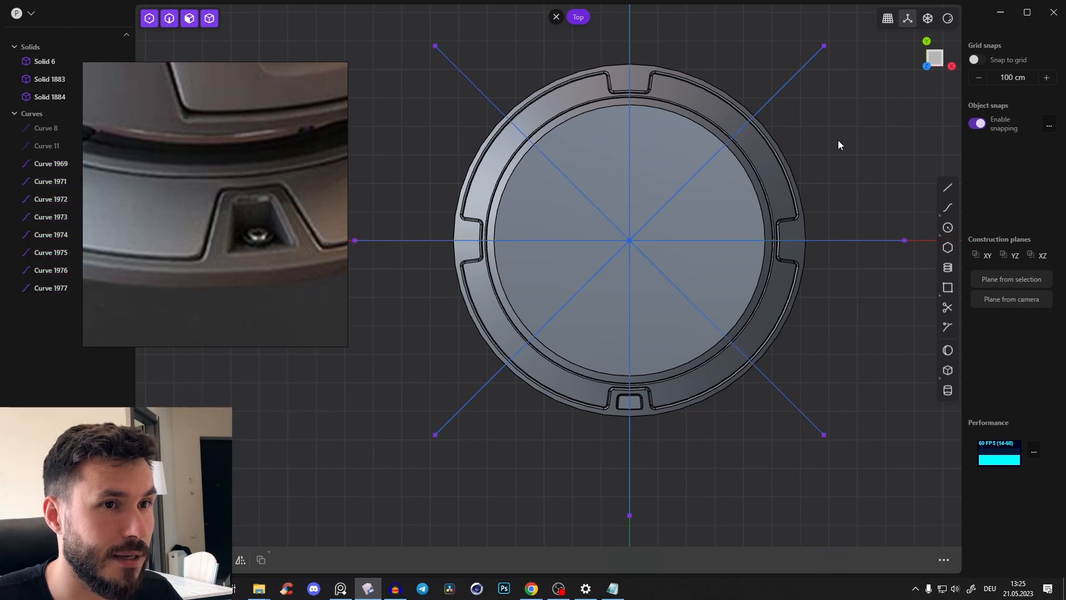
Delete six of the arrayed lines, keeping only the two diagonals on either side of the pocket
shift+middle_drag(838, 140, 823, 129)
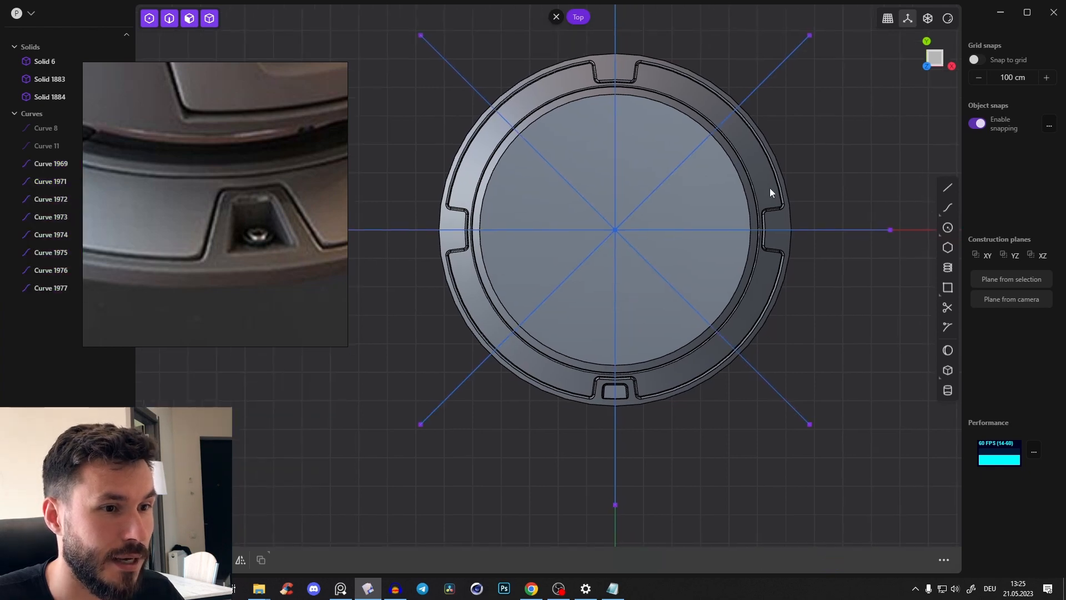
click(617, 455)
key(c)
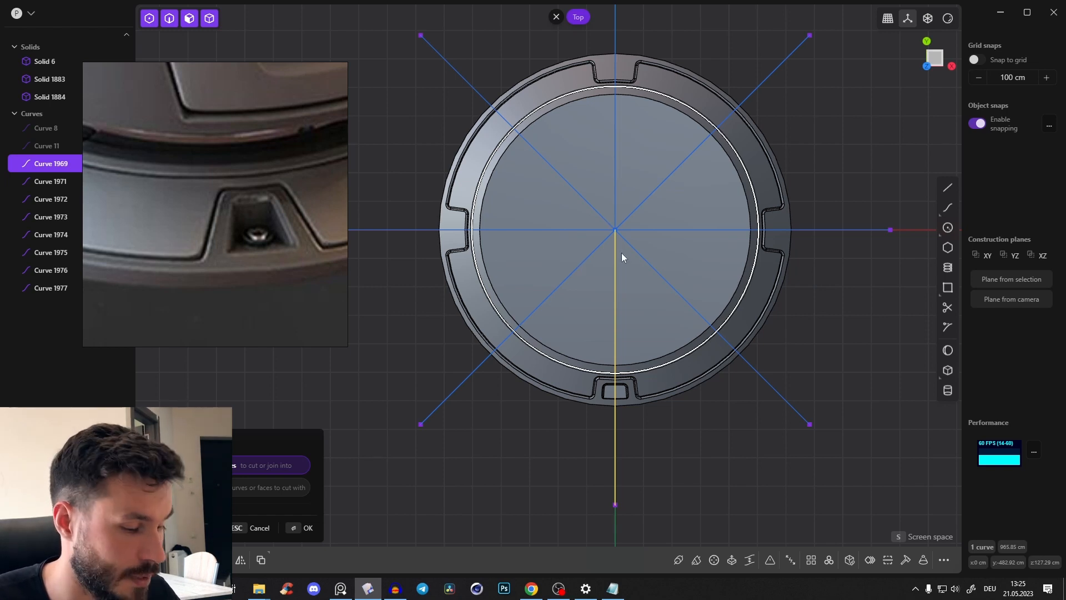
key(x)
click(564, 230)
click(585, 200)
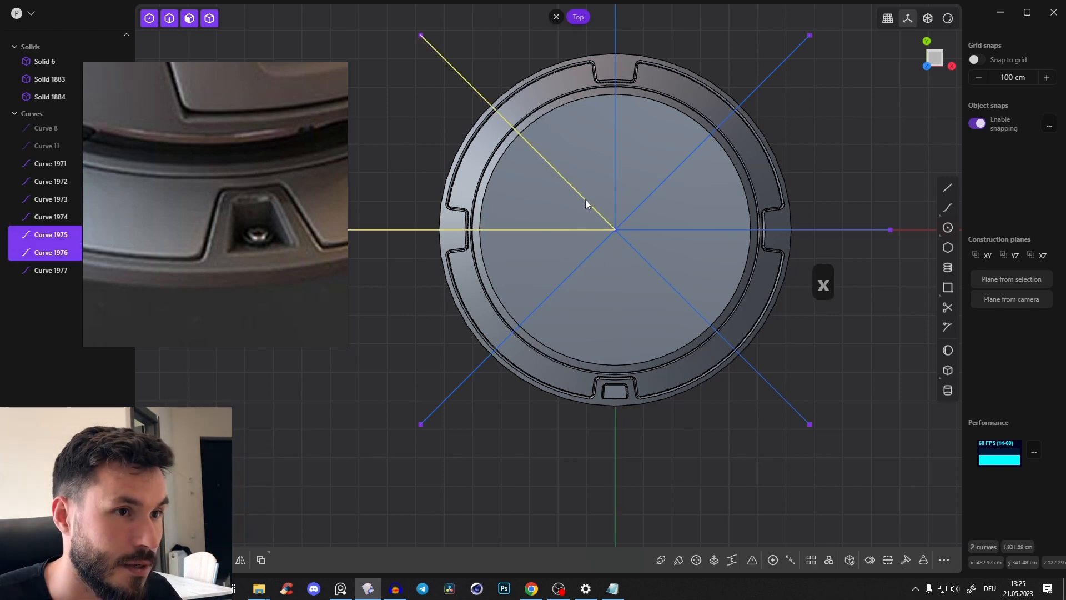
click(645, 200)
click(611, 192)
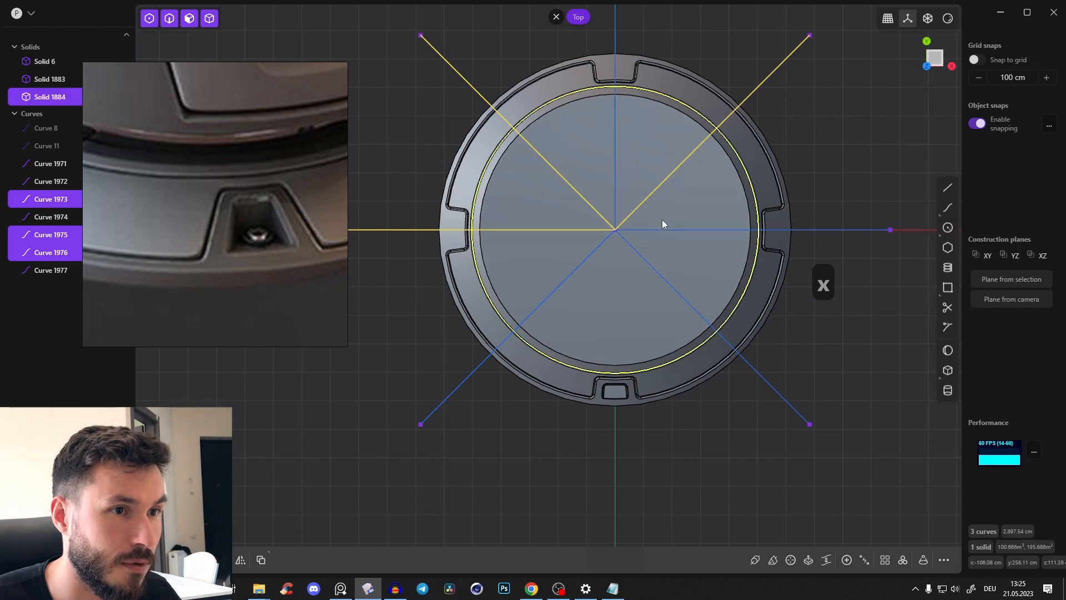
key(x)
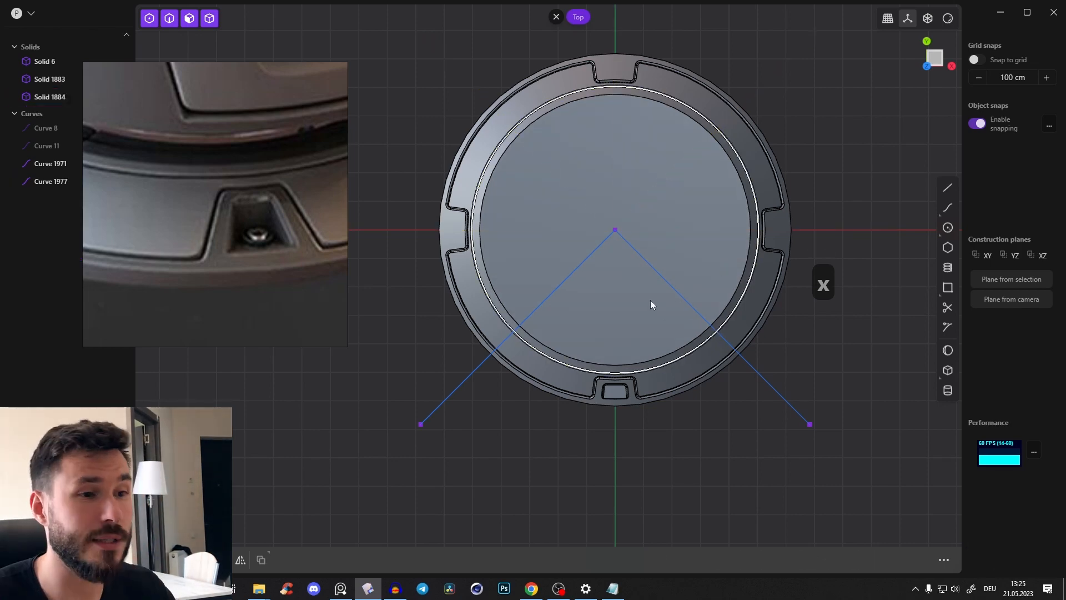
Join the two remaining diagonal lines into one V-shaped curve
click(651, 266)
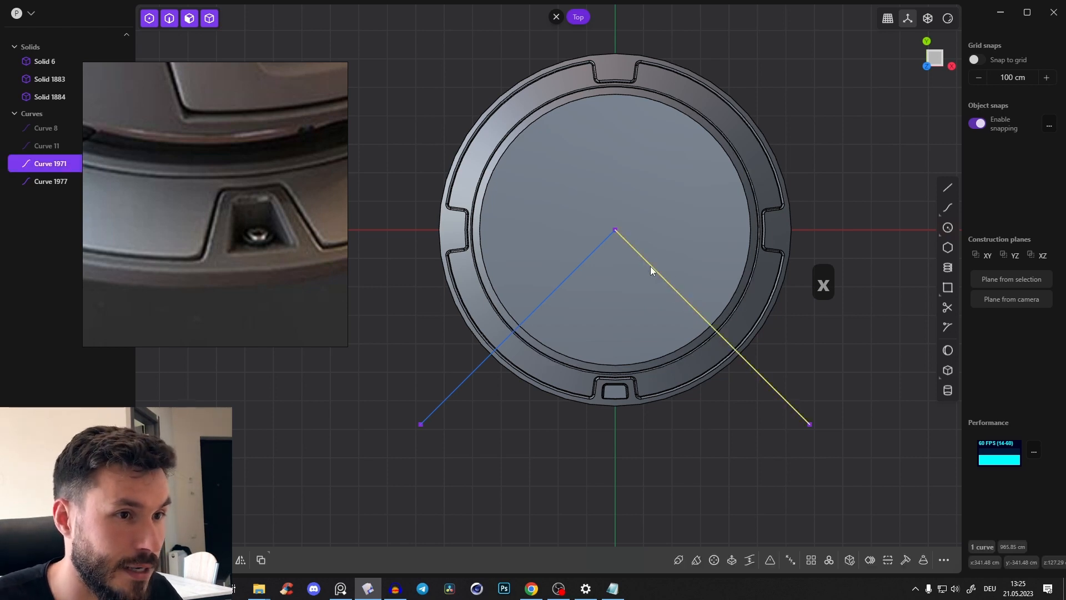
click(585, 269)
key(j)
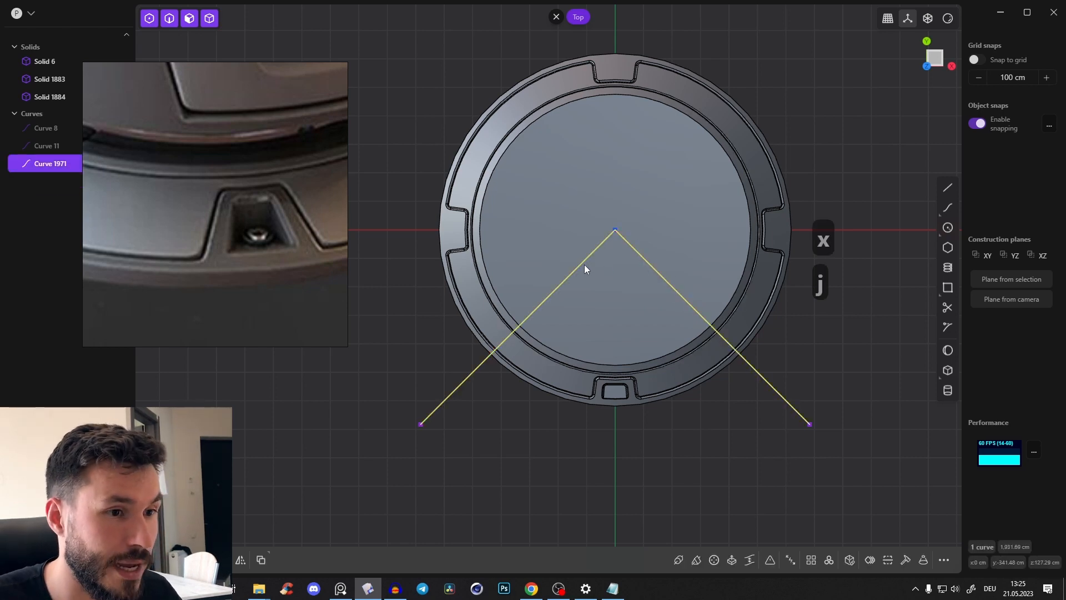
Cut the outer rim solid with the V-shaped curve to separate the quarter containing the filleted screw pocket
key(c)
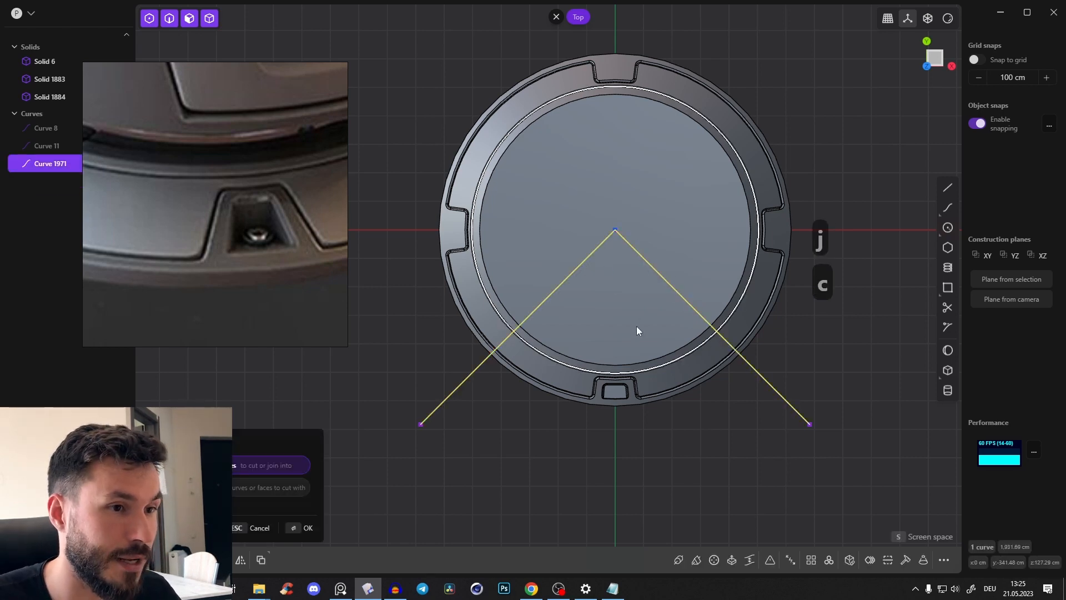
click(623, 400)
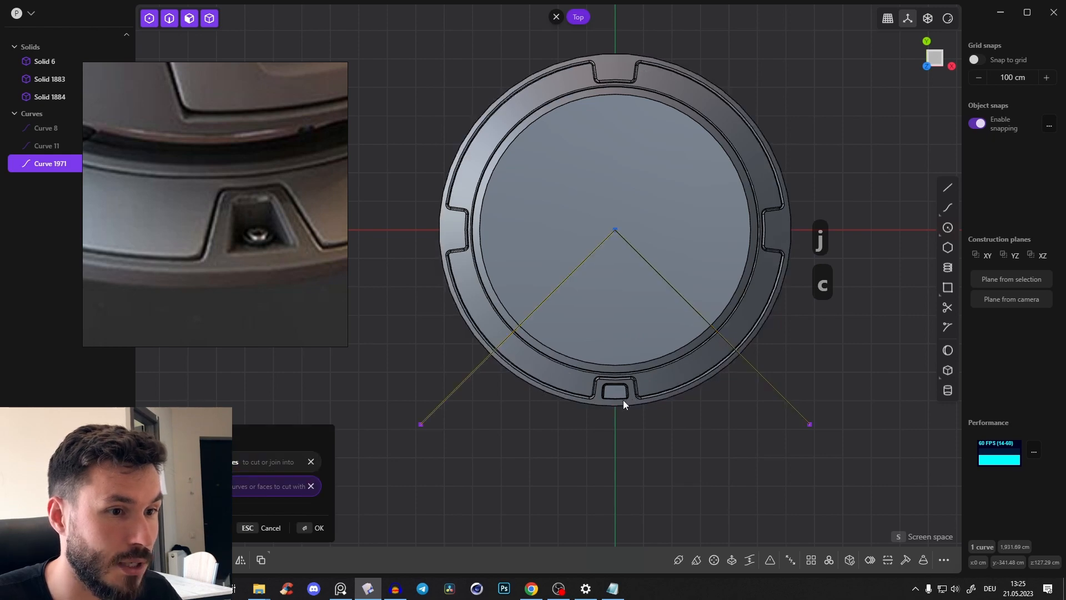
right_click(623, 400)
click(667, 429)
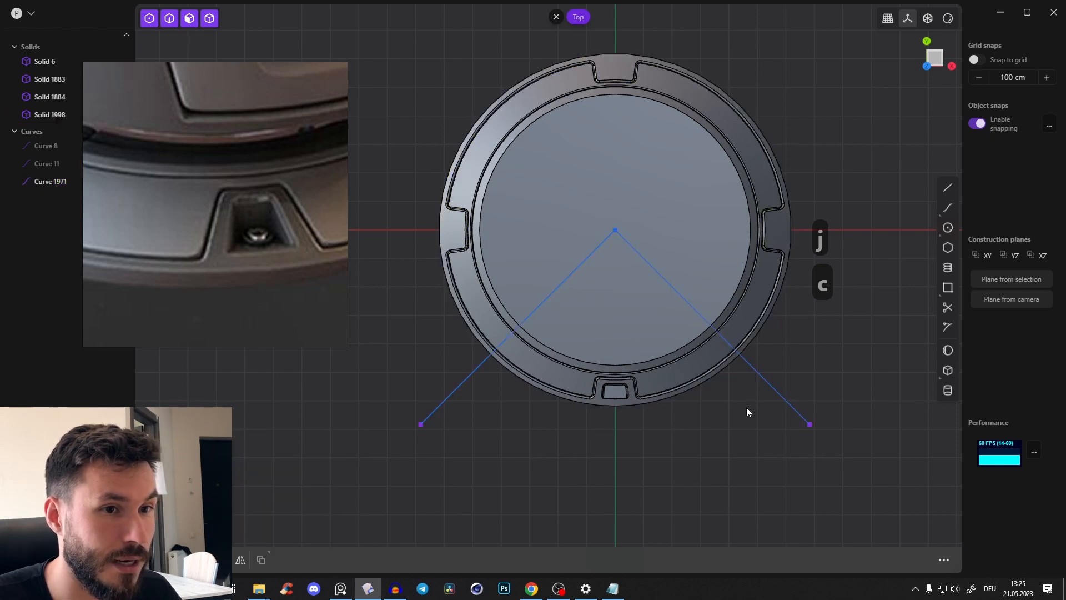
Delete the V-shaped cutting curve and the remaining three-quarter portion of the outer rim
click(668, 284)
key(x)
click(781, 226)
key(x)
Create a radial array of the pocketed rim quarter around the disc's centre with 4 copies over 360 degrees
middle_drag(663, 255, 674, 338)
click(674, 340)
middle_drag(721, 251, 917, 64)
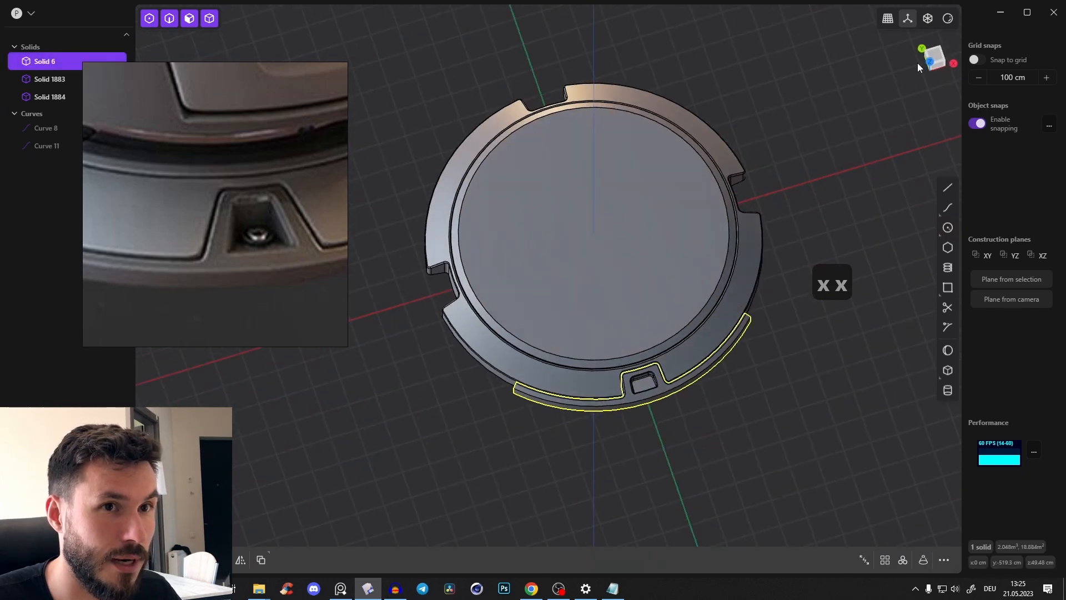
click(935, 55)
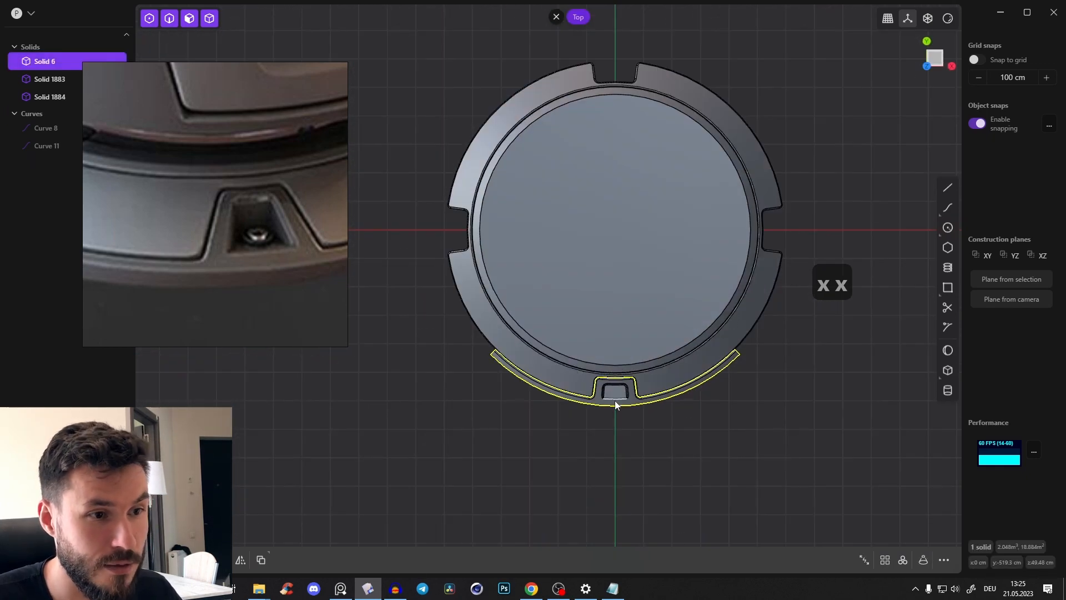
click(903, 560)
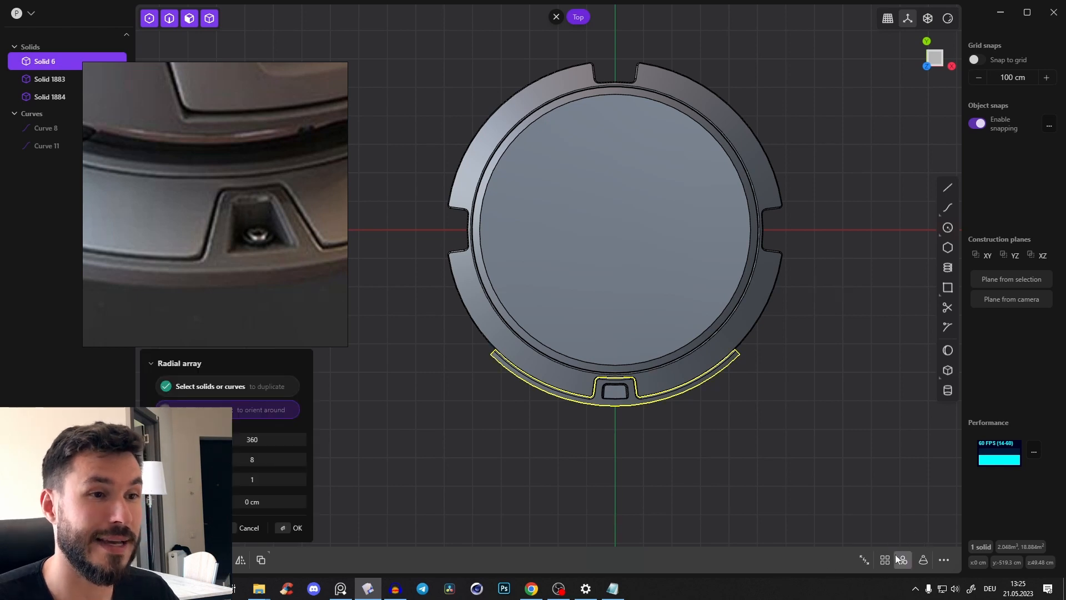
click(611, 237)
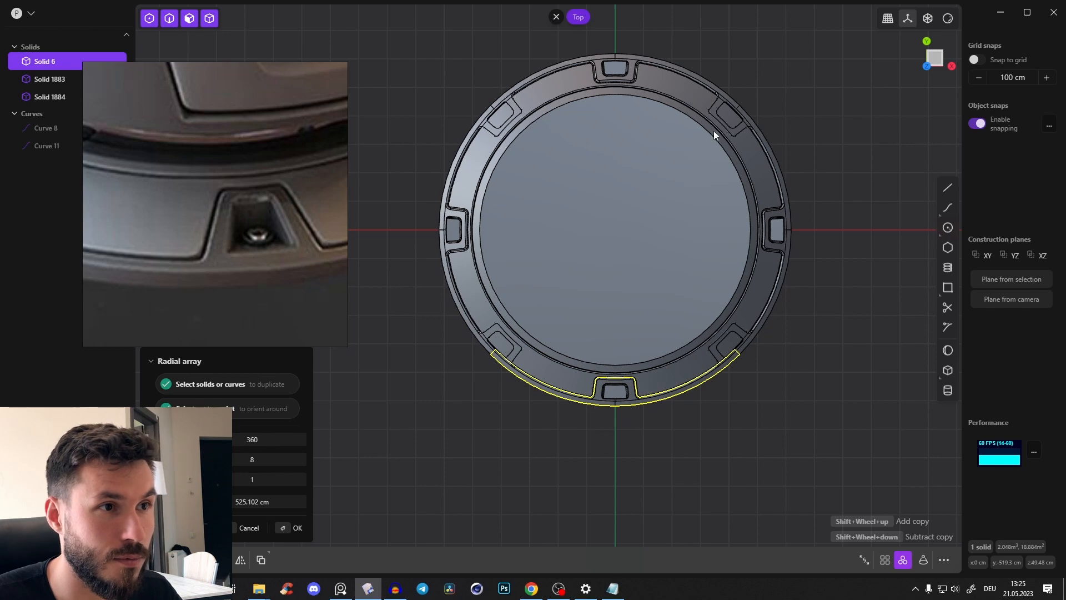
shift+scroll(464, 141, down, 4)
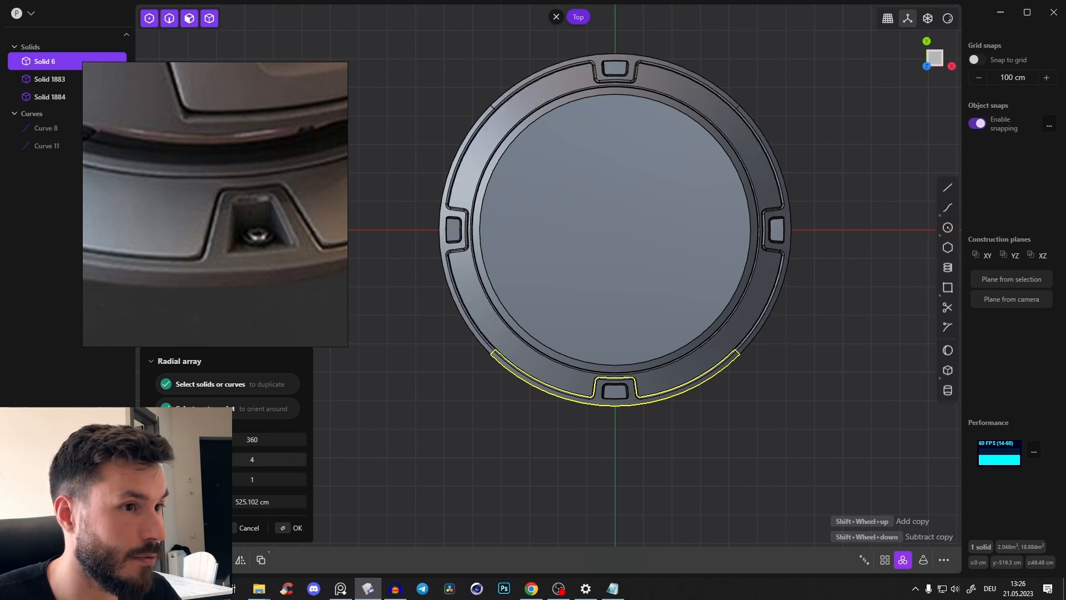
middle_drag(741, 258, 767, 324)
key(Return)
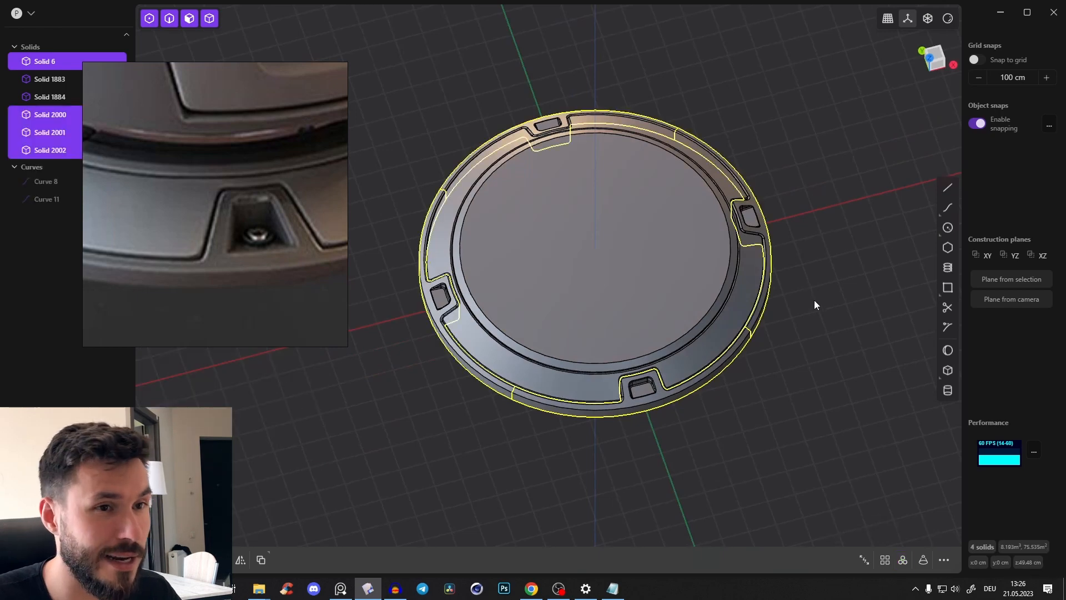
Union the four rim quarters into one continuous solid
middle_drag(814, 299, 441, 166)
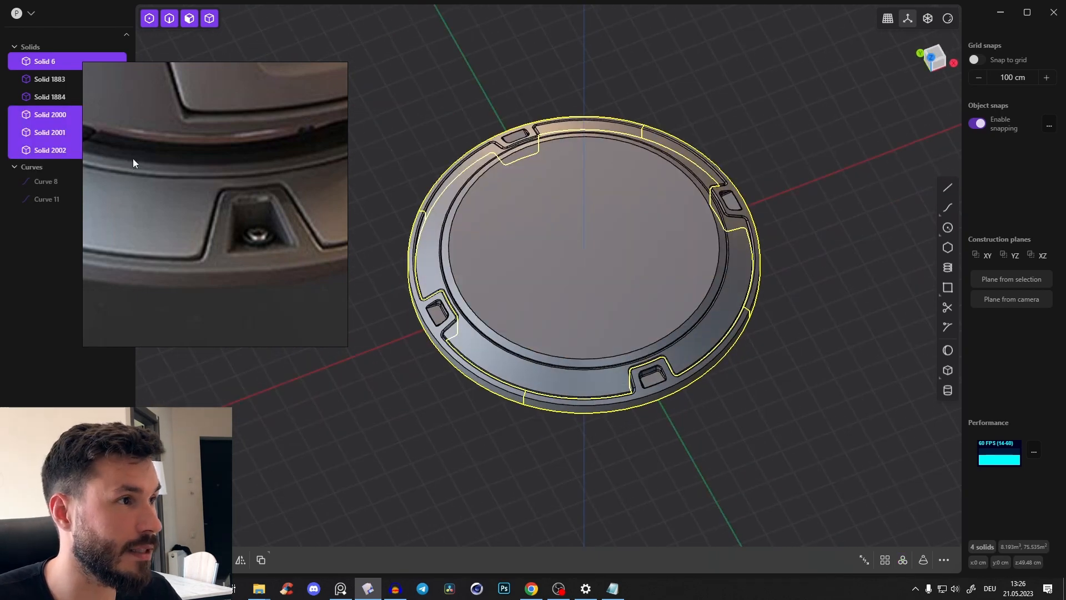
drag(132, 158, 162, 181)
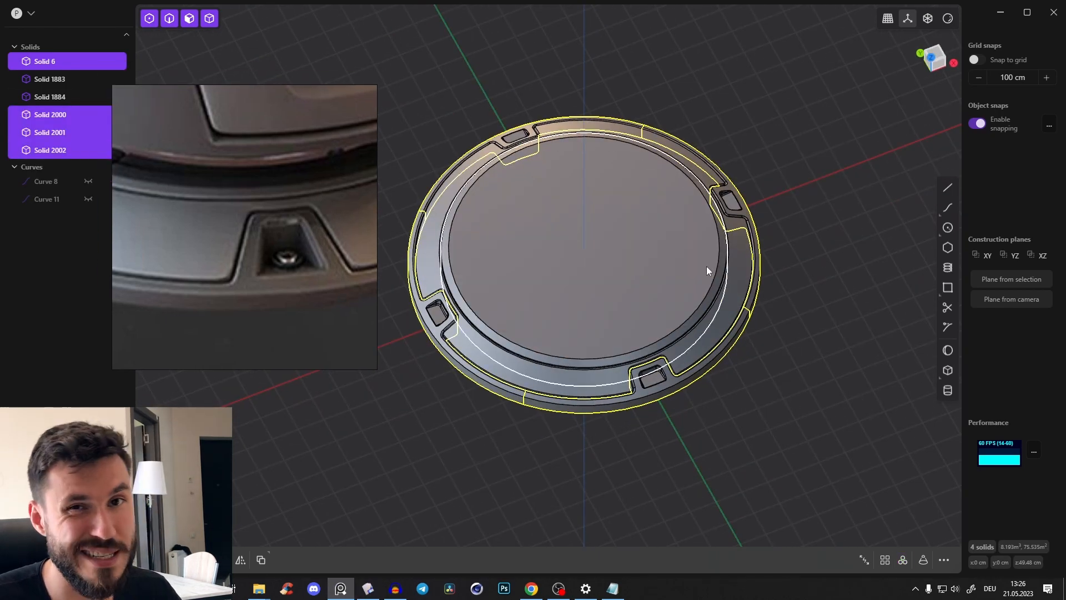
key(q)
key(q)
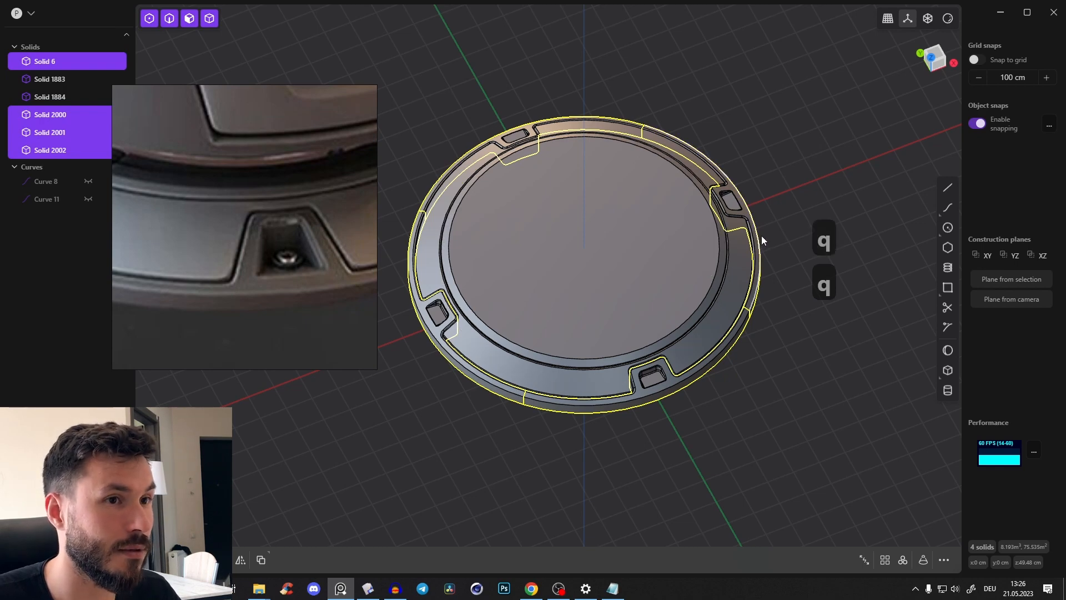
click(761, 235)
key(q)
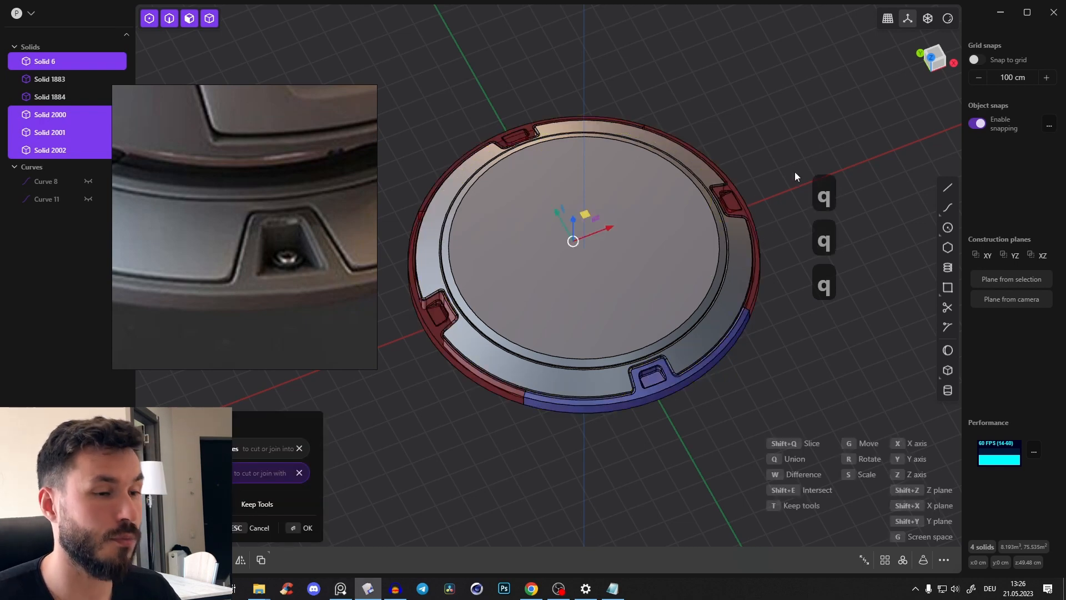
key(q)
middle_drag(769, 105, 755, 98)
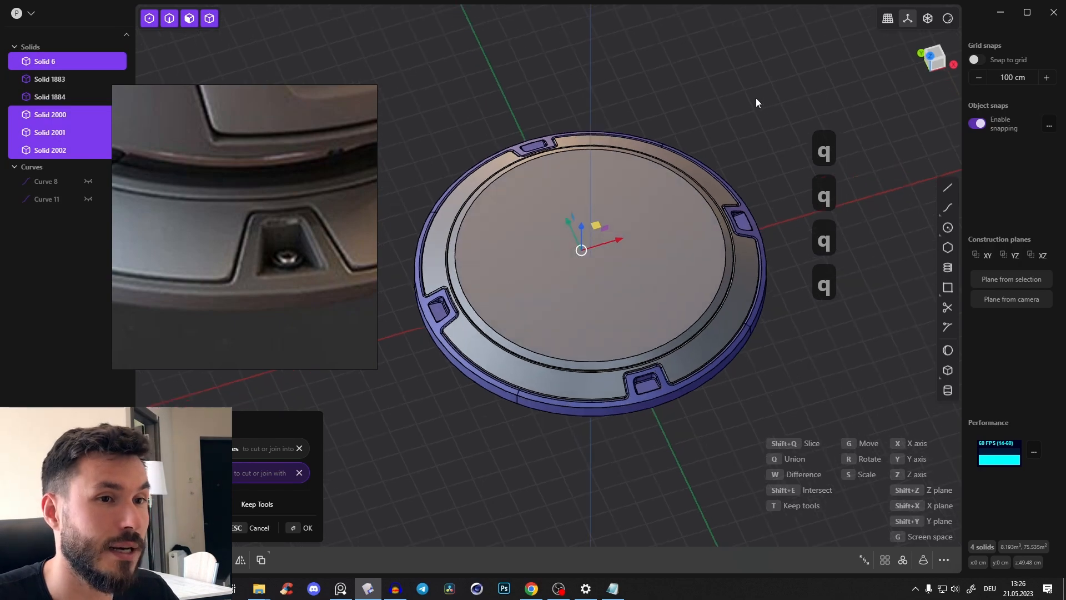
right_click(755, 97)
click(759, 120)
Fillet the two outer circular edges of the rim by about 9.07 cm
middle_drag(644, 382, 608, 363)
scroll(621, 428, up, 3)
middle_drag(621, 429, 673, 332)
scroll(661, 391, up, 3)
key(2)
click(635, 387)
key(f)
drag(689, 304, 691, 308)
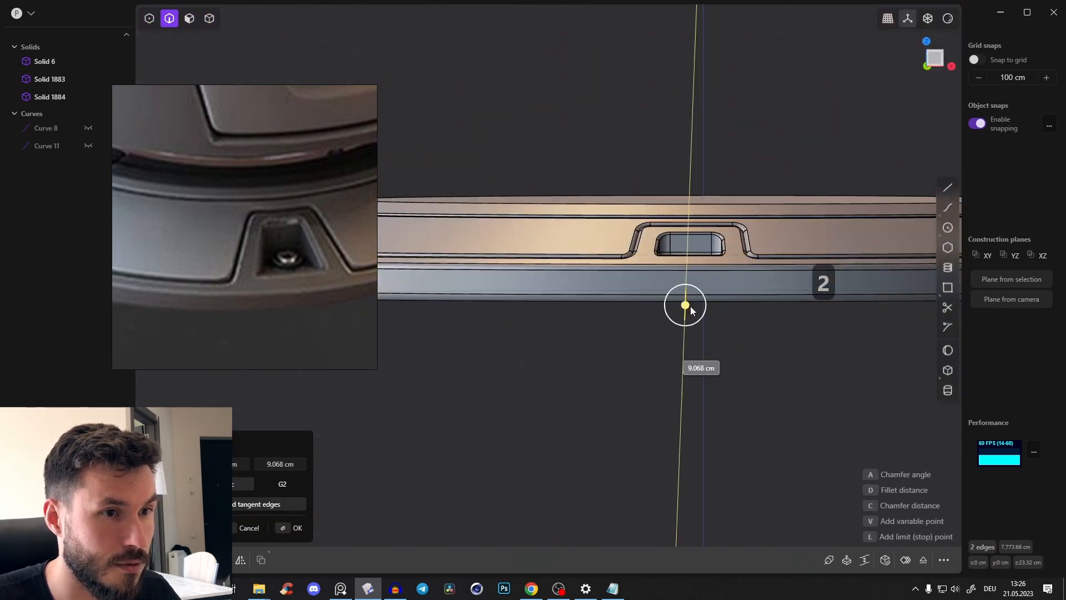
middle_drag(690, 299, 630, 351)
scroll(494, 413, down, 3)
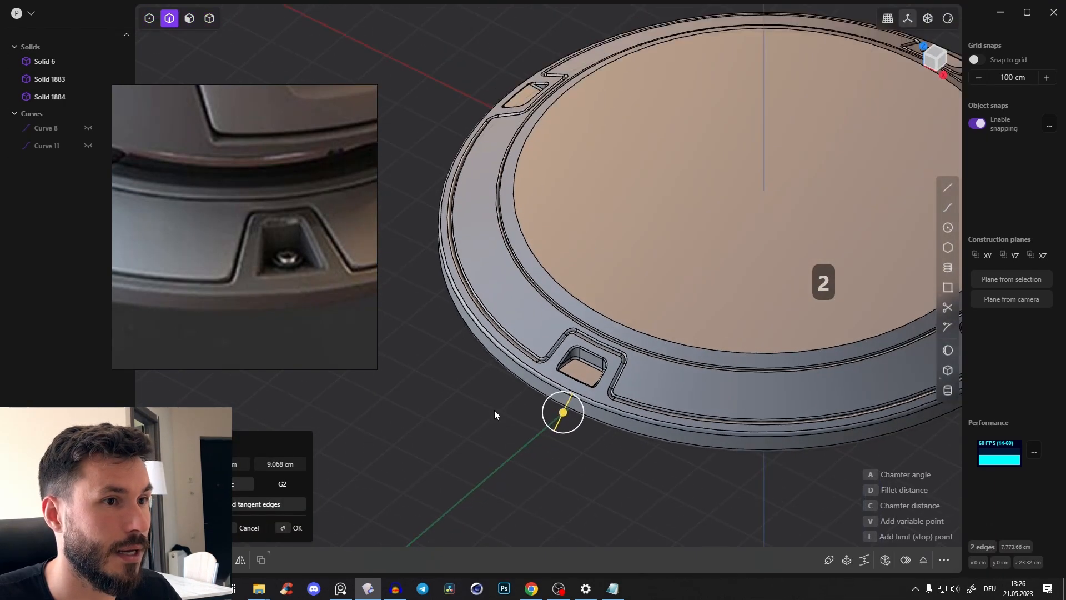
right_click(495, 405)
Examine the whole fan unit in the reference image, comparing its base with the upper body
scroll(202, 241, down, 4)
click(244, 231)
middle_drag(209, 213, 225, 232)
scroll(672, 175, down, 5)
scroll(233, 171, down, 2)
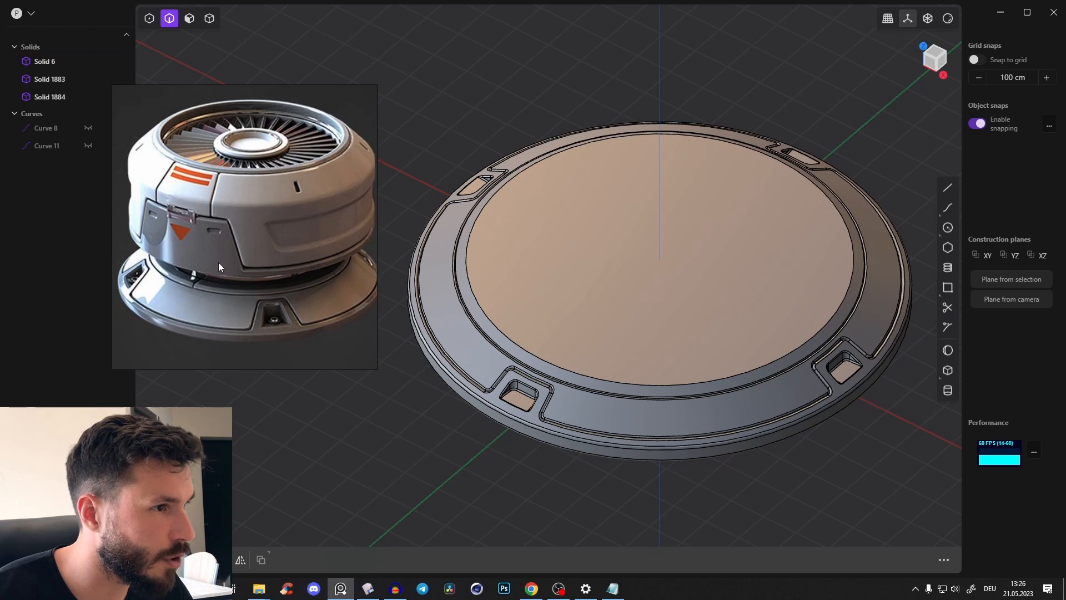
scroll(225, 270, up, 3)
scroll(238, 282, down, 3)
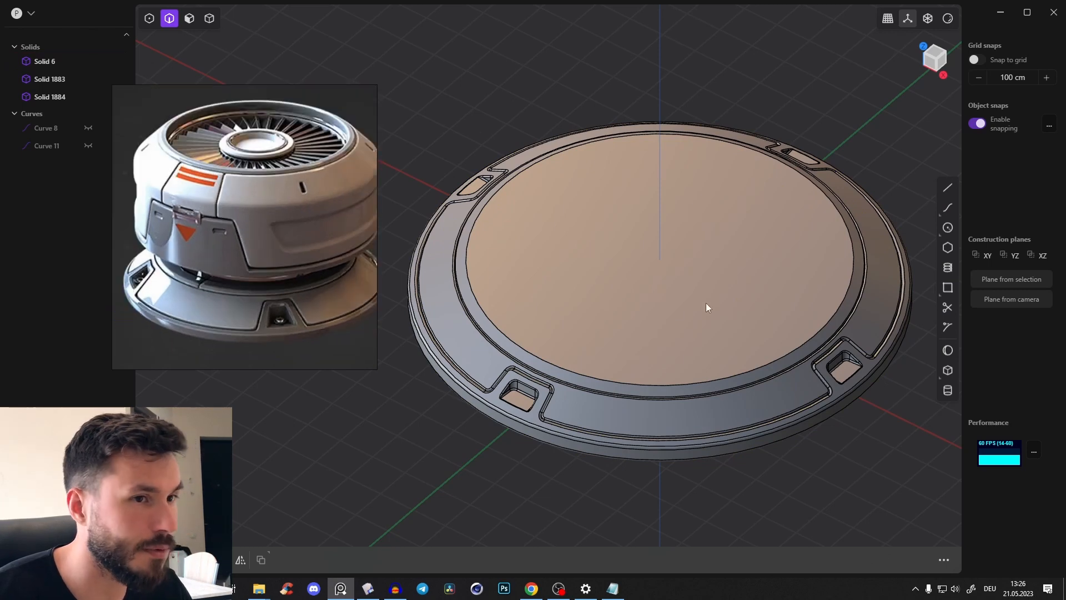
In top view, draw a circle of about 308 cm radius at the disc's centre for the neck below the upper body
click(936, 51)
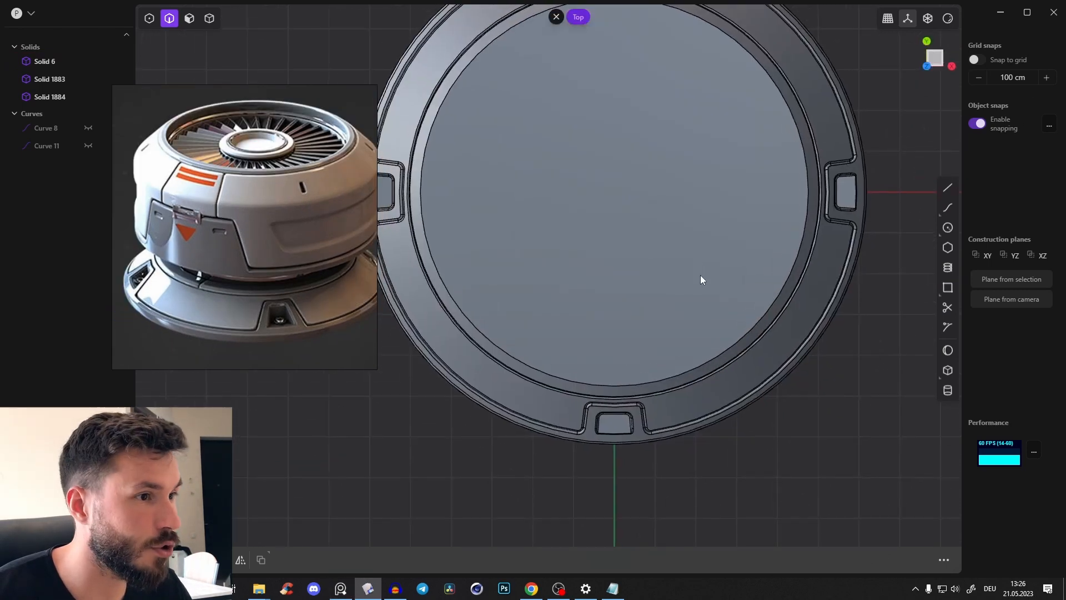
shift+middle_drag(700, 275, 708, 296)
scroll(207, 229, down, 2)
drag(322, 227, 301, 238)
scroll(303, 236, up, 2)
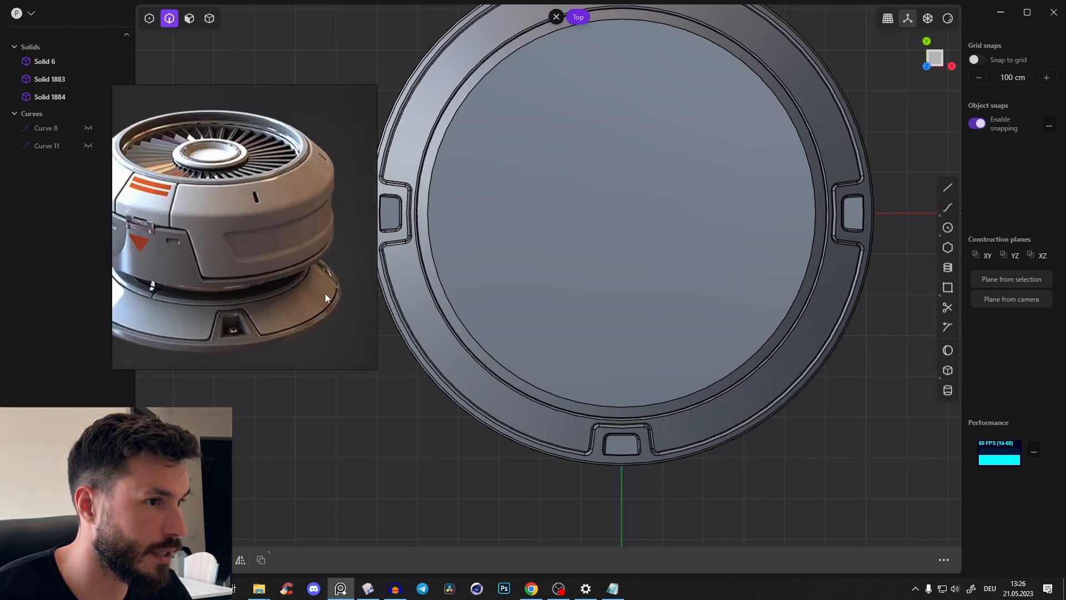
click(948, 228)
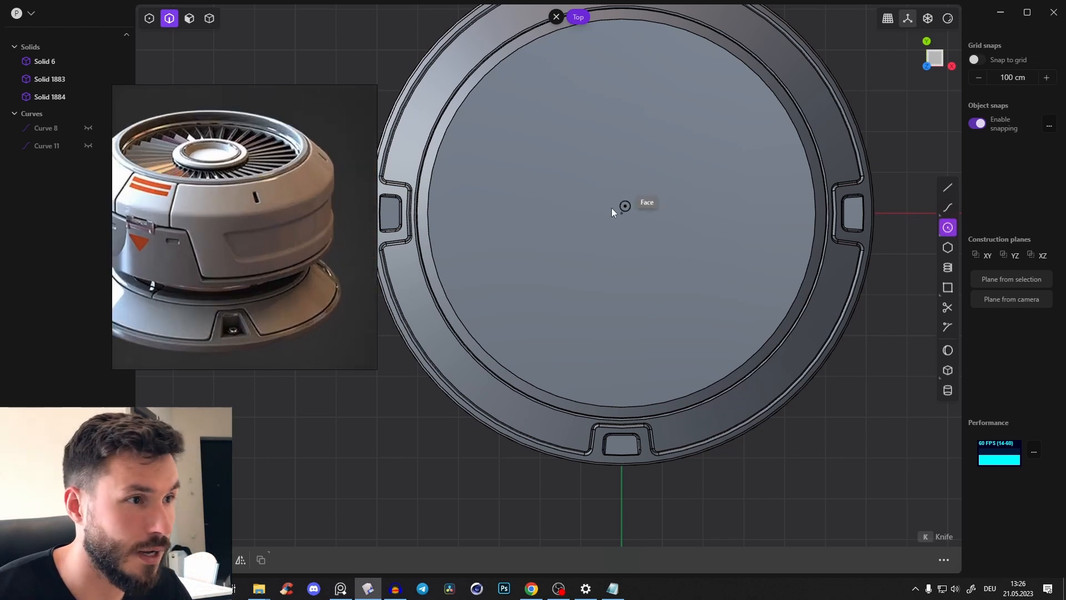
click(622, 213)
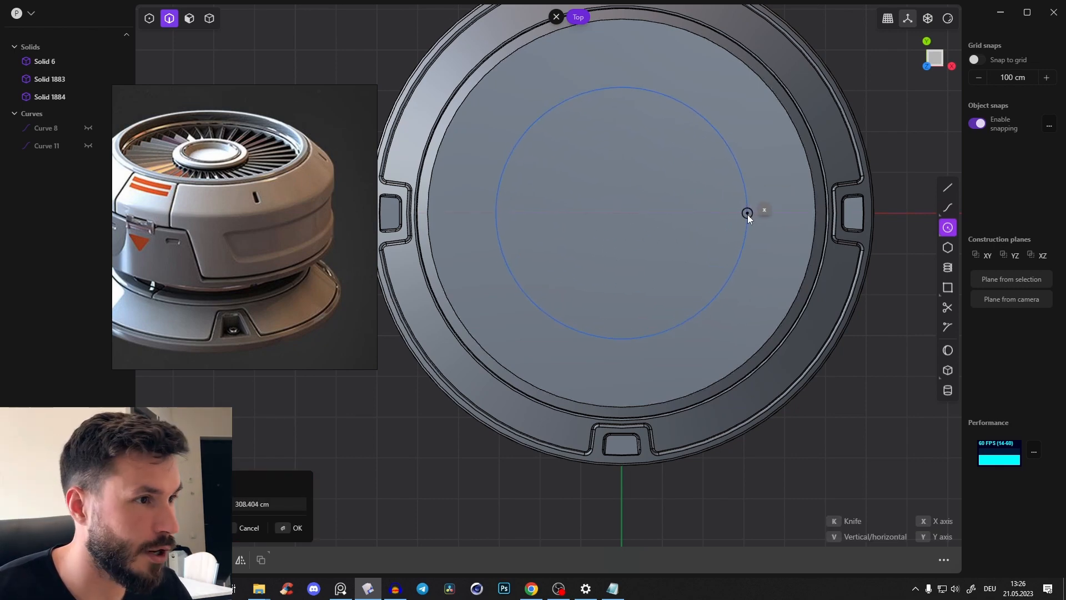
click(748, 214)
right_click(749, 215)
Extrude the central circle region upward into a short cylindrical neck and delete its source curve
middle_drag(671, 175, 638, 299)
key(3)
click(655, 305)
key(e)
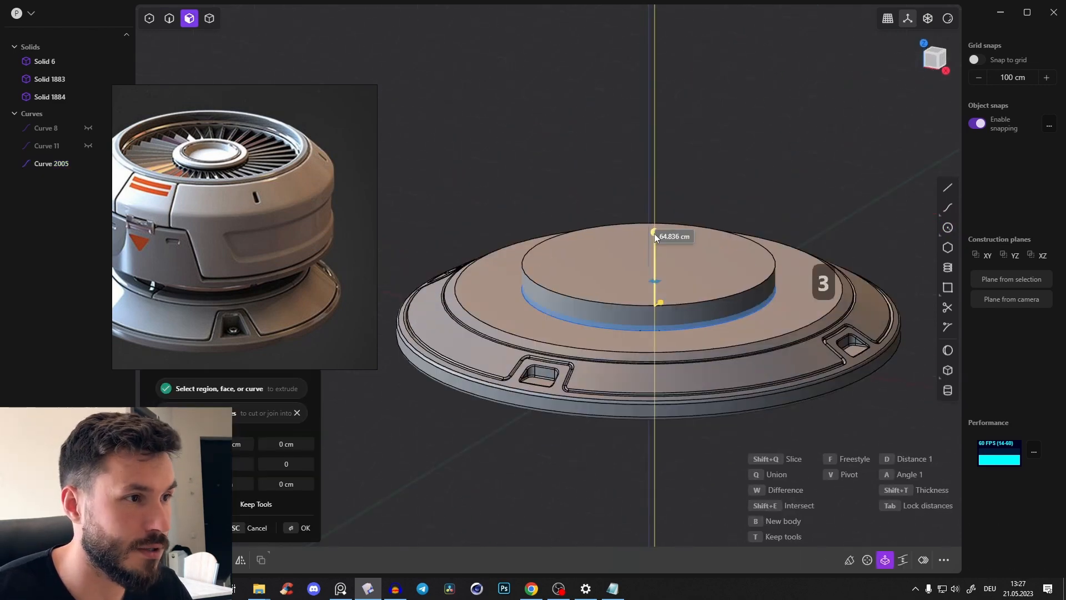
middle_drag(651, 242, 636, 167)
right_click(684, 214)
key(2)
click(678, 315)
key(x)
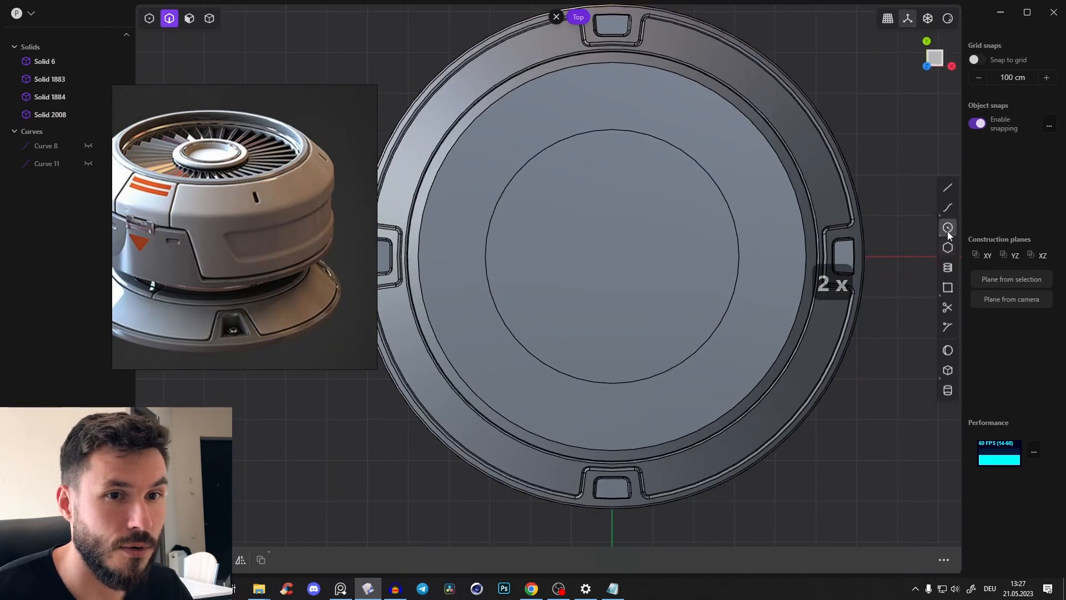
In top view, draw a circle of about 574 cm radius centred on the neck's top face
click(947, 227)
click(614, 259)
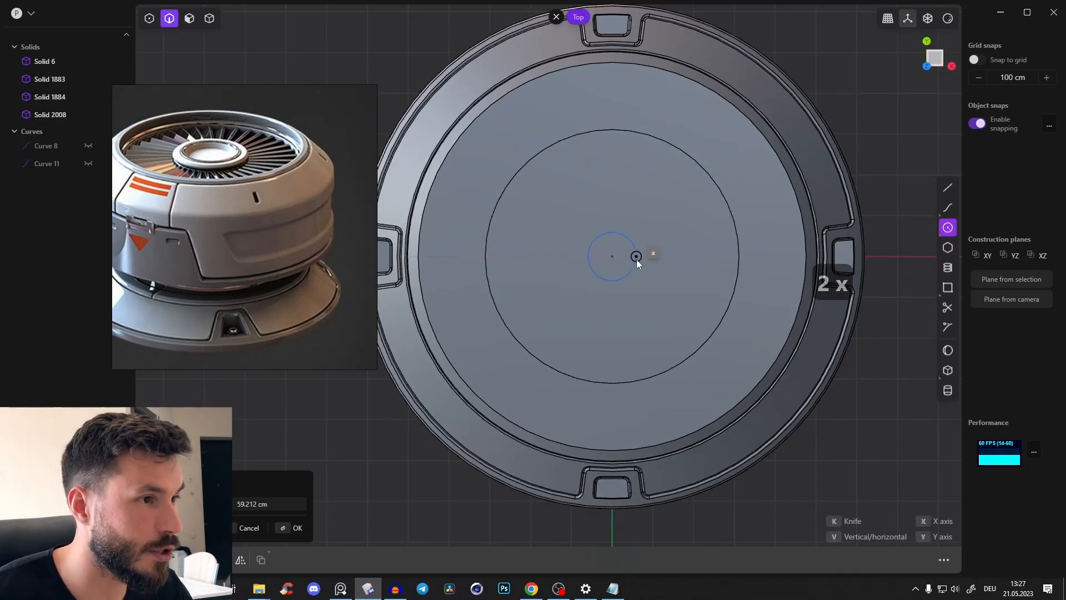
click(843, 216)
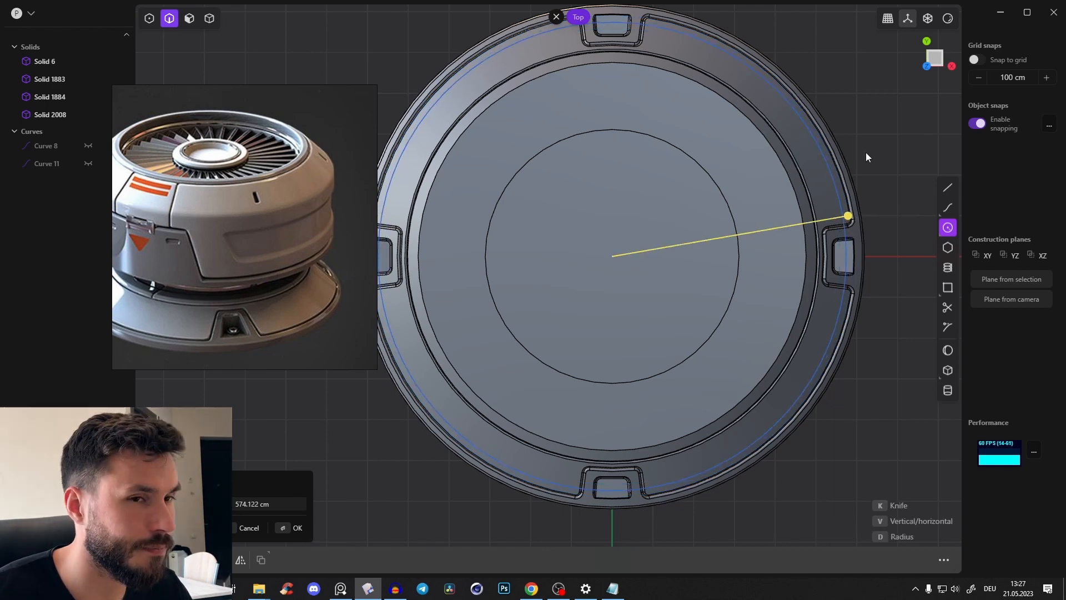
key(Return)
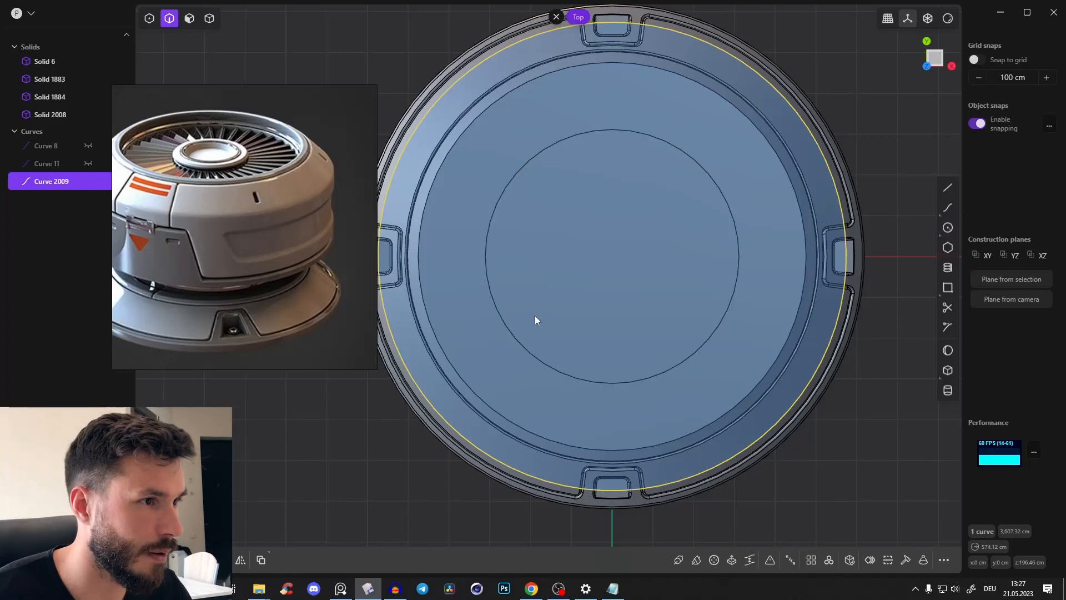
Extrude the large circle region upward about 343 cm to form the fan unit's main body
scroll(245, 263, down, 2)
middle_drag(246, 263, 264, 265)
middle_drag(657, 272, 679, 269)
key(3)
key(x)
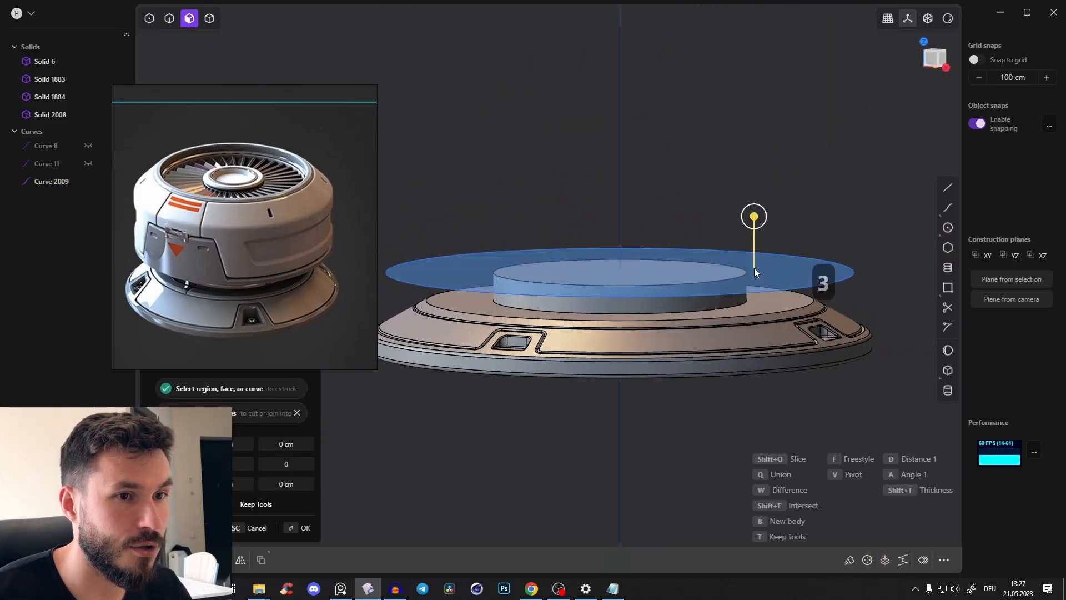
drag(754, 221, 772, 86)
mouse_move(671, 242)
middle_down()
mouse_move(661, 255)
mouse_move(698, 276)
mouse_move(684, 234)
middle_up()
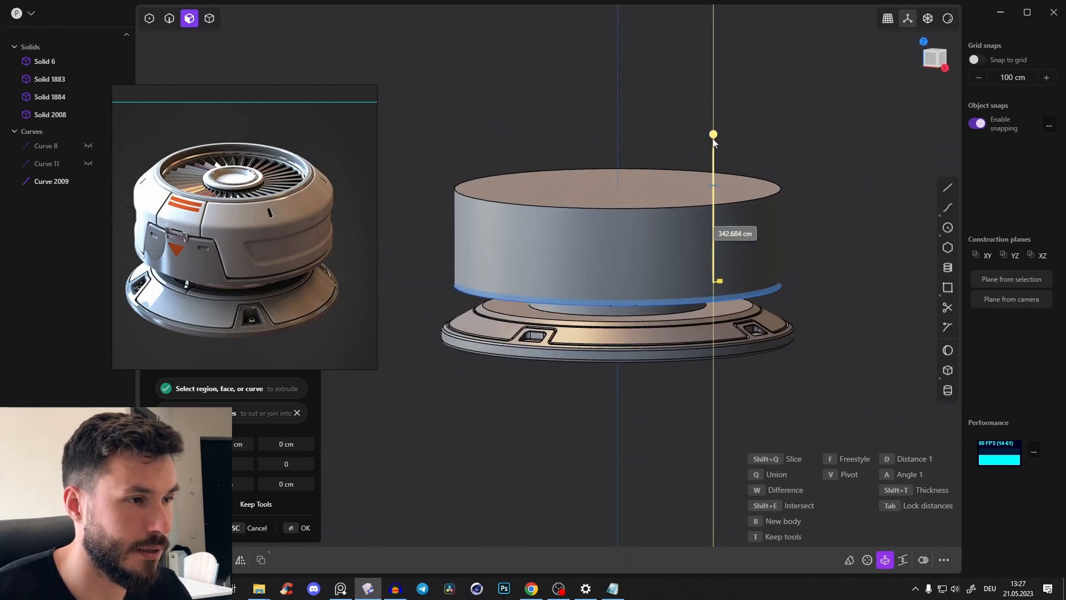
middle_drag(666, 178, 690, 164)
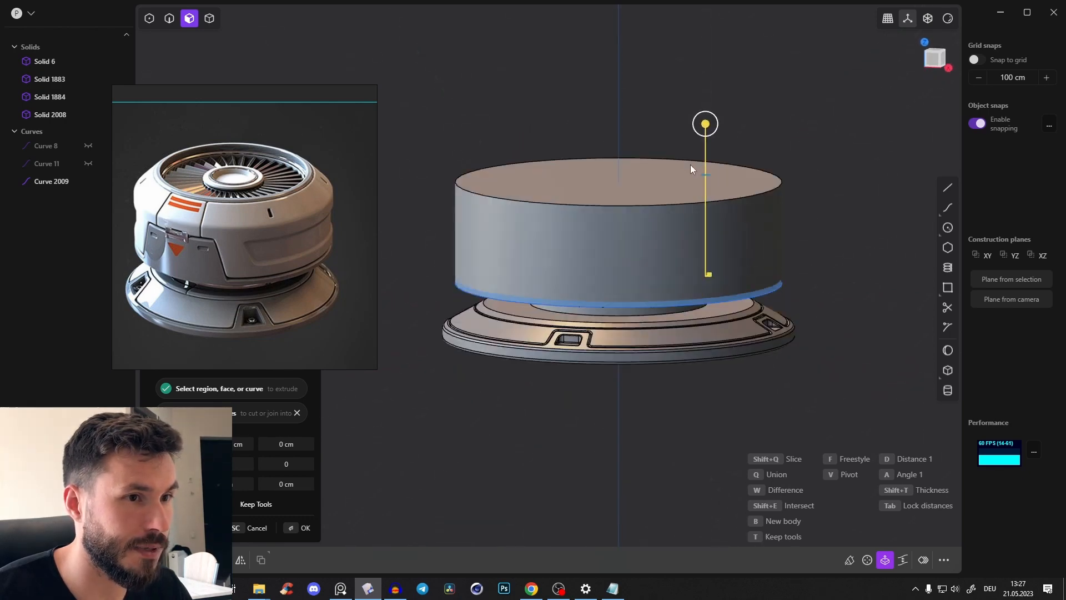
key(Return)
Extrude the main body's top face upward as a new body with an inward taper to form the sloped shoulder
scroll(706, 247, up, 3)
scroll(714, 250, down, 2)
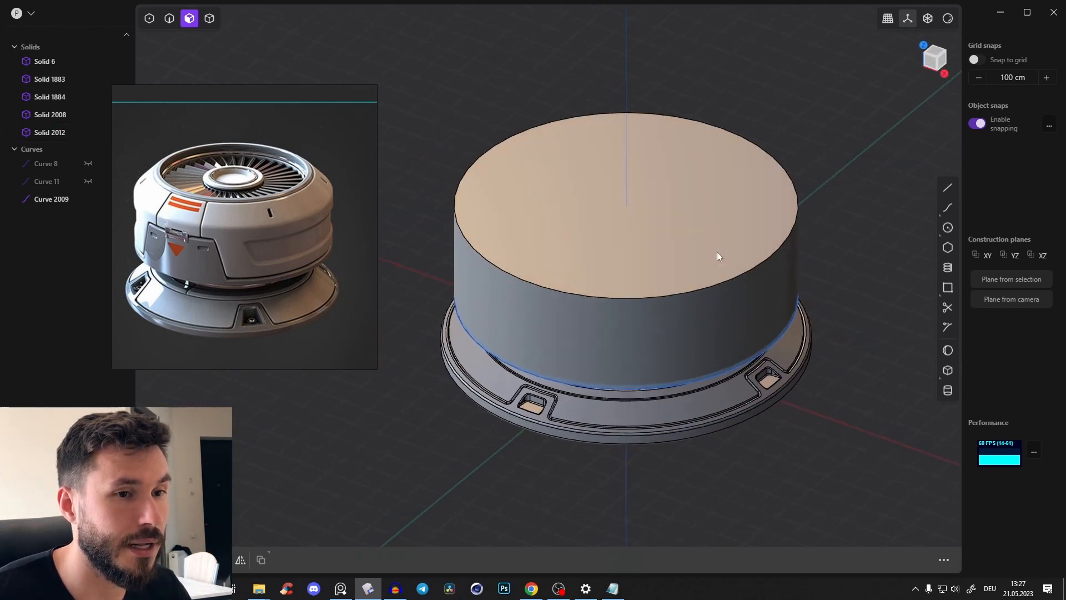
middle_drag(678, 219, 672, 239)
click(671, 222)
middle_drag(663, 314, 672, 256)
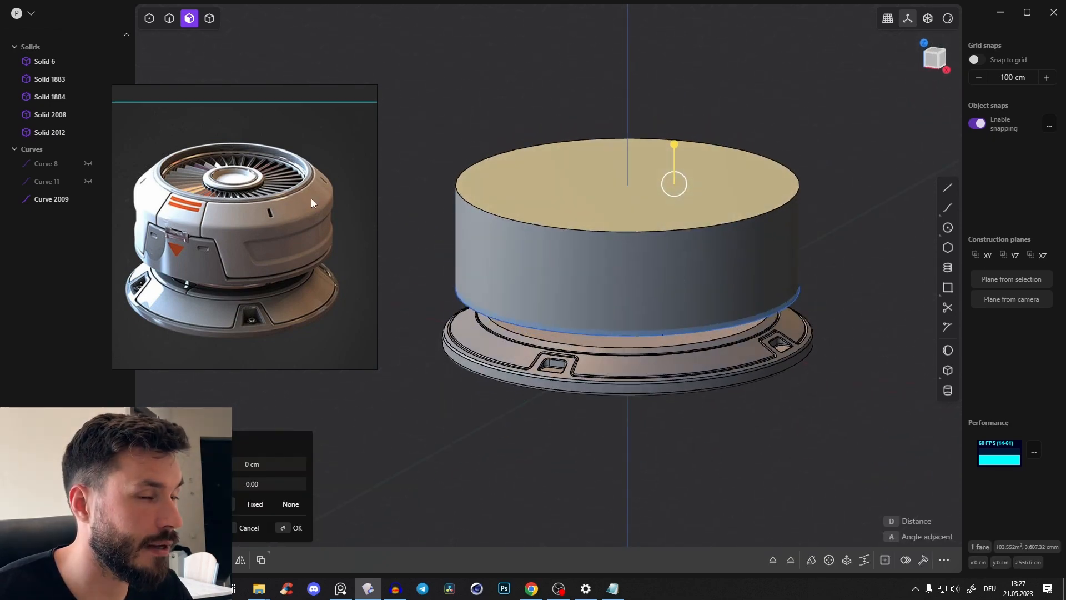
key(e)
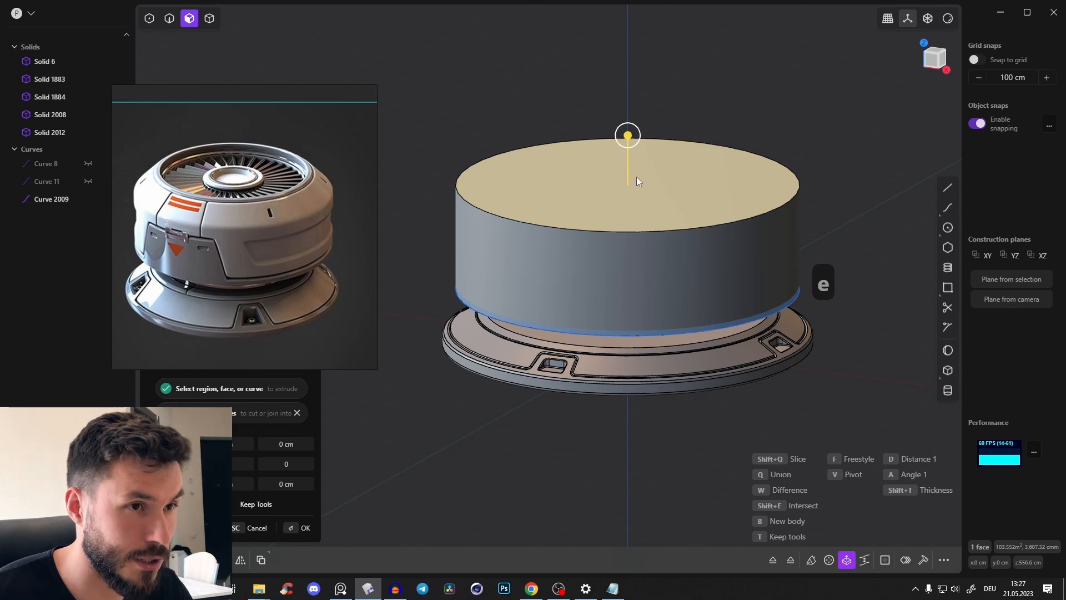
key(b)
drag(635, 142, 631, 109)
middle_drag(662, 113, 626, 95)
mouse_move(625, 96)
mouse_down()
mouse_move(614, 109)
mouse_move(625, 105)
mouse_up()
middle_drag(628, 106, 678, 154)
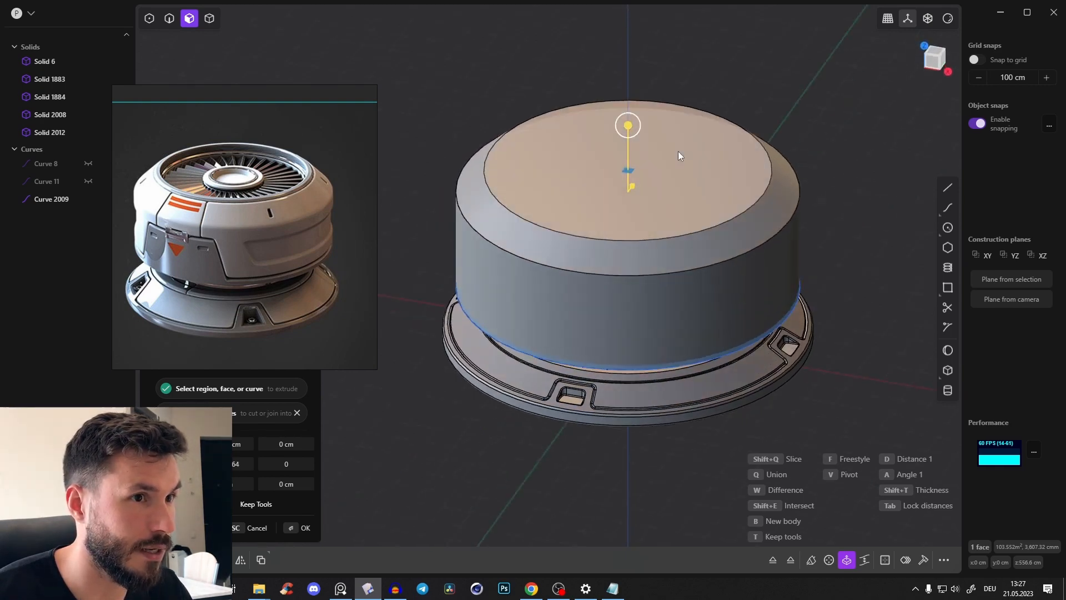
key(Return)
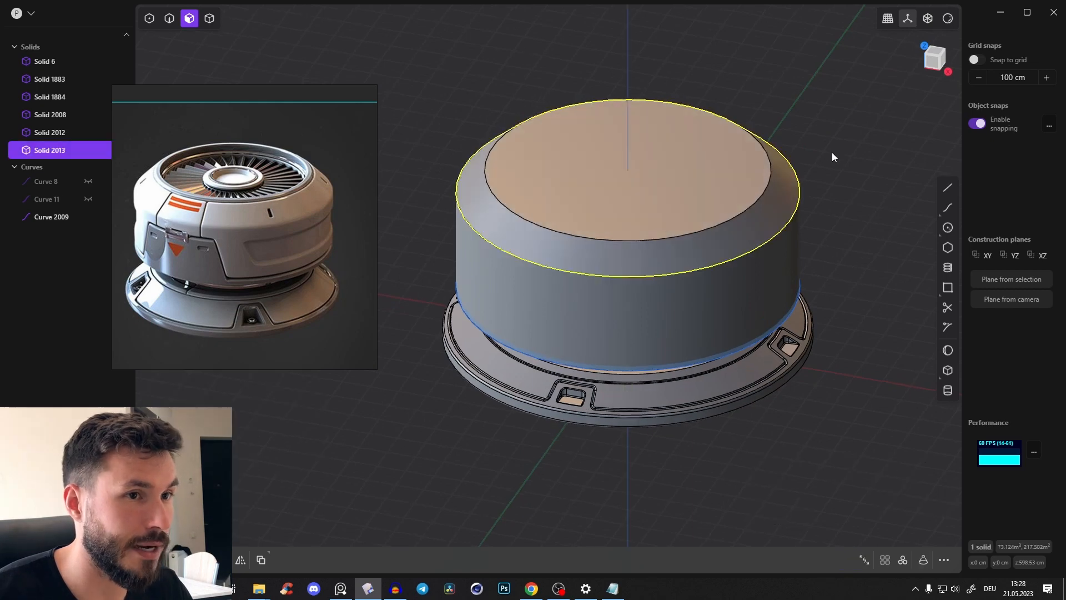
Unite the cylindrical main body and the tapered shoulder into a single solid
key(Tab)
click(745, 215)
click(760, 291)
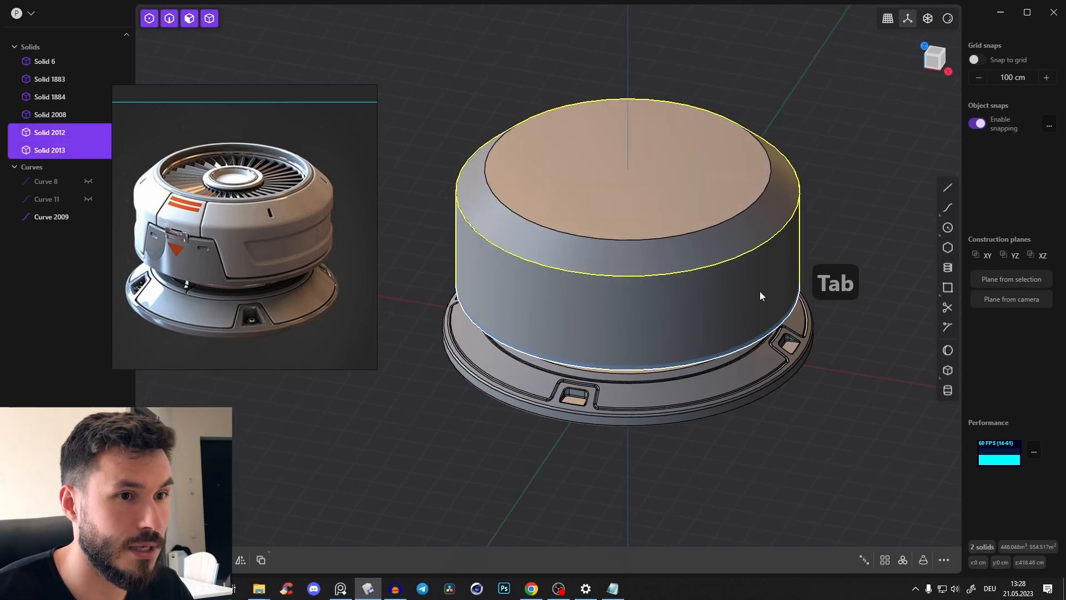
middle_drag(760, 290, 822, 197)
key(q)
key(q)
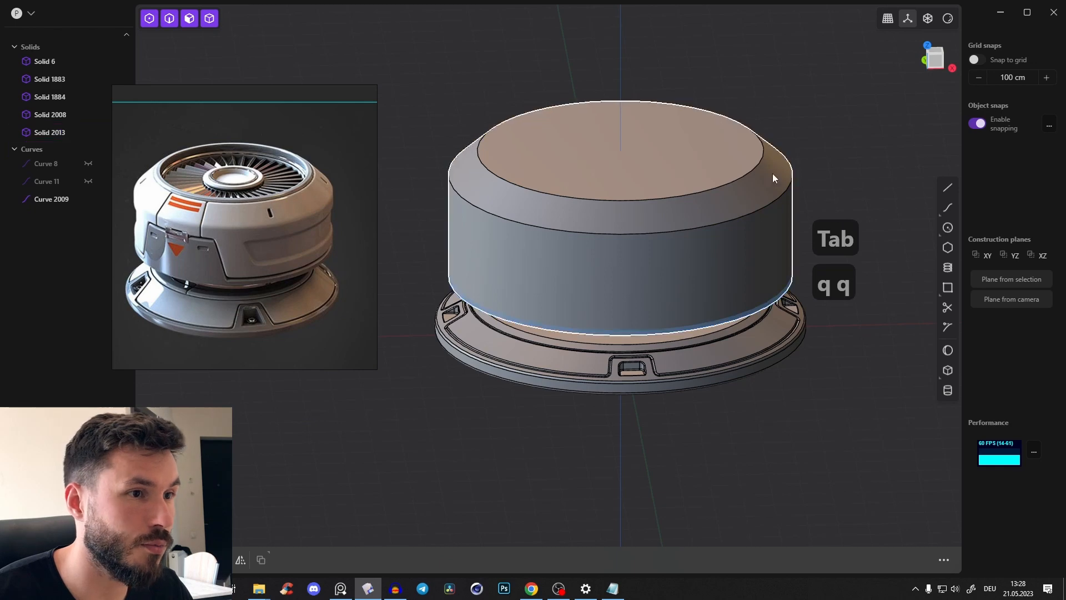
mouse_move(772, 173)
middle_down()
mouse_move(748, 154)
mouse_move(783, 186)
mouse_move(772, 175)
middle_up()
click(774, 172)
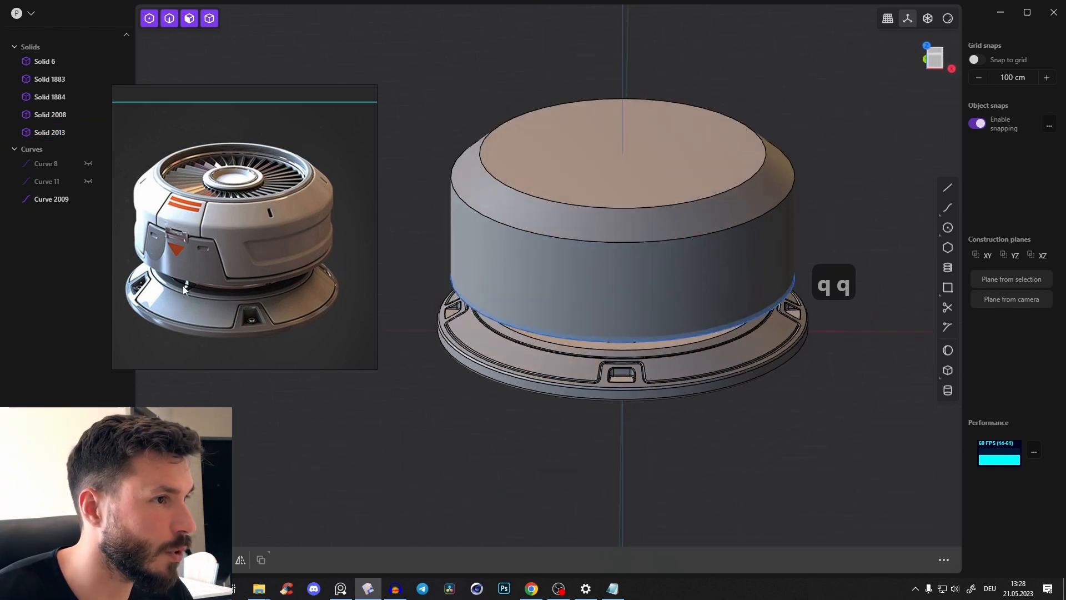
Delete the leftover circle curve at the main body's lower edge
middle_drag(190, 262, 221, 266)
scroll(258, 279, up, 4)
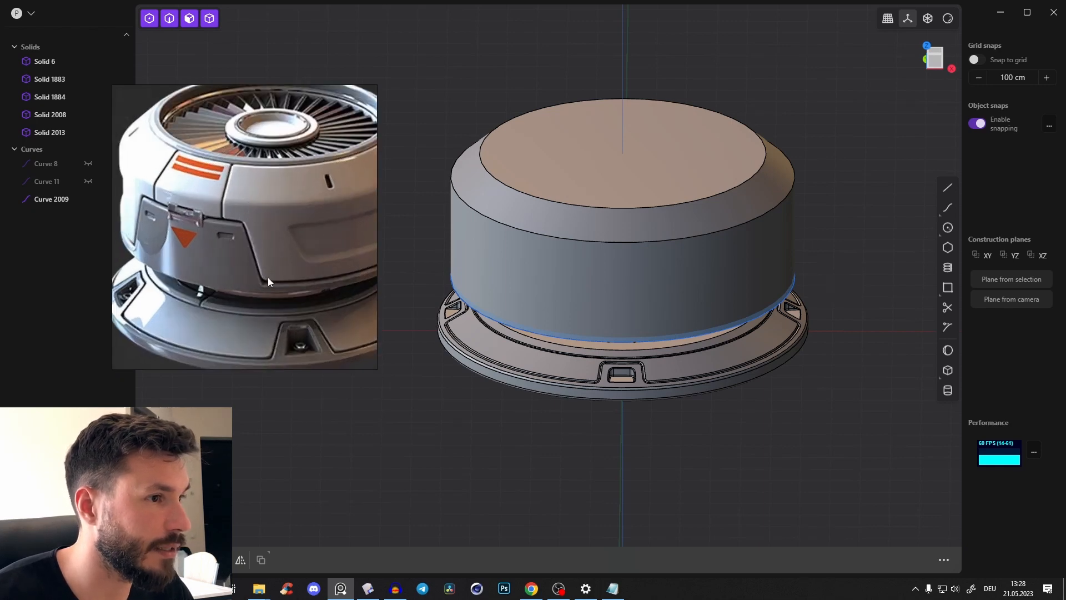
scroll(733, 167, down, 2)
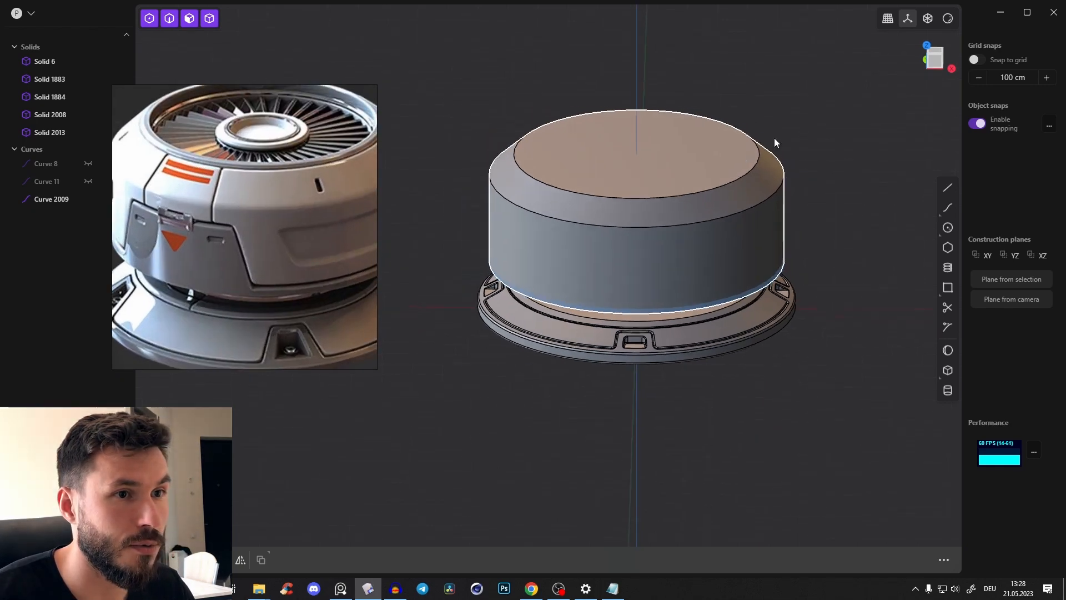
click(933, 65)
key(2)
click(724, 298)
key(x)
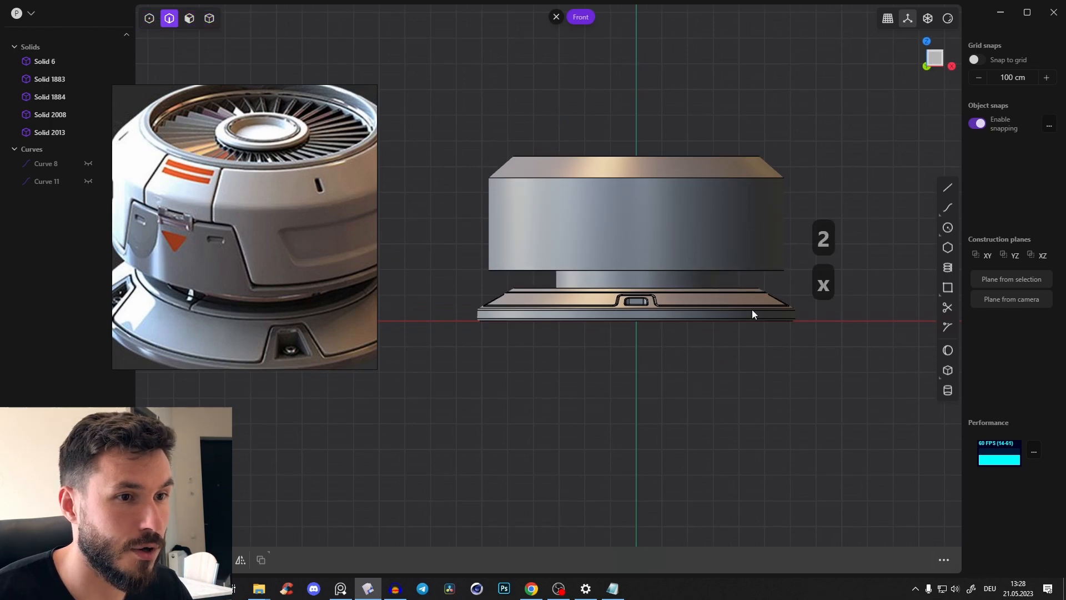
In front view, draw a panel-line polyline: about 326 cm horizontal, a rising diagonal, and about 138 cm horizontal ending on the vertical centre axis
right_drag(752, 310, 702, 338)
scroll(614, 311, up, 3)
middle_drag(186, 253, 224, 250)
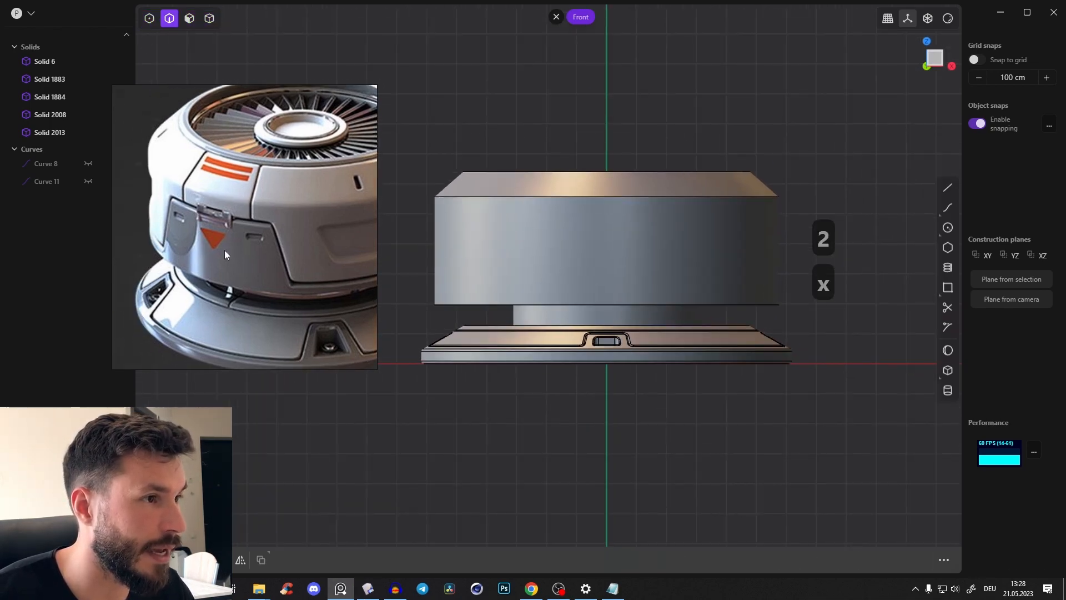
click(948, 187)
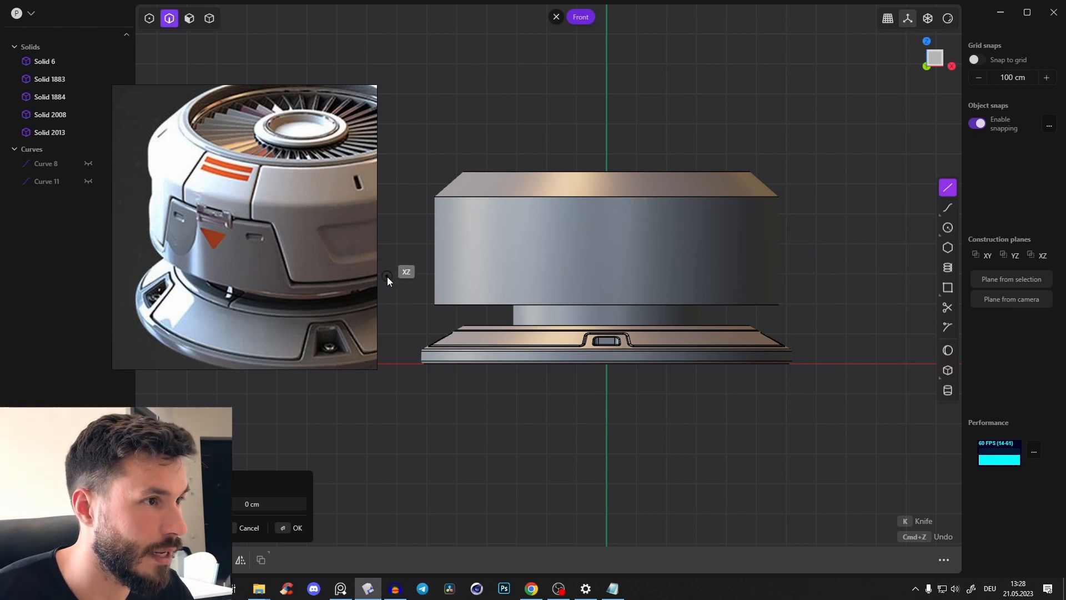
click(412, 289)
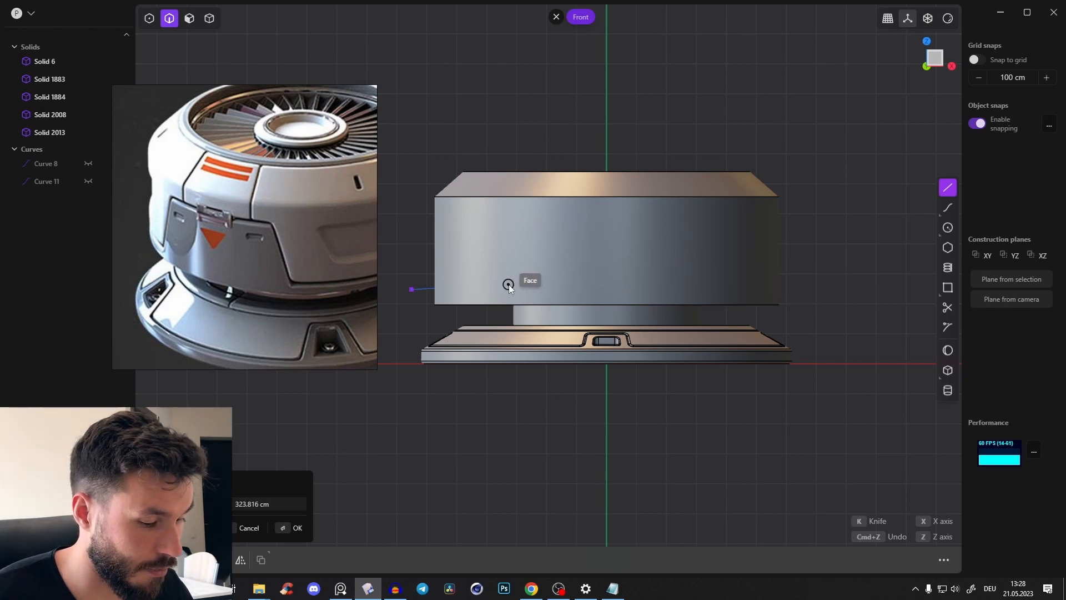
key(alt+z)
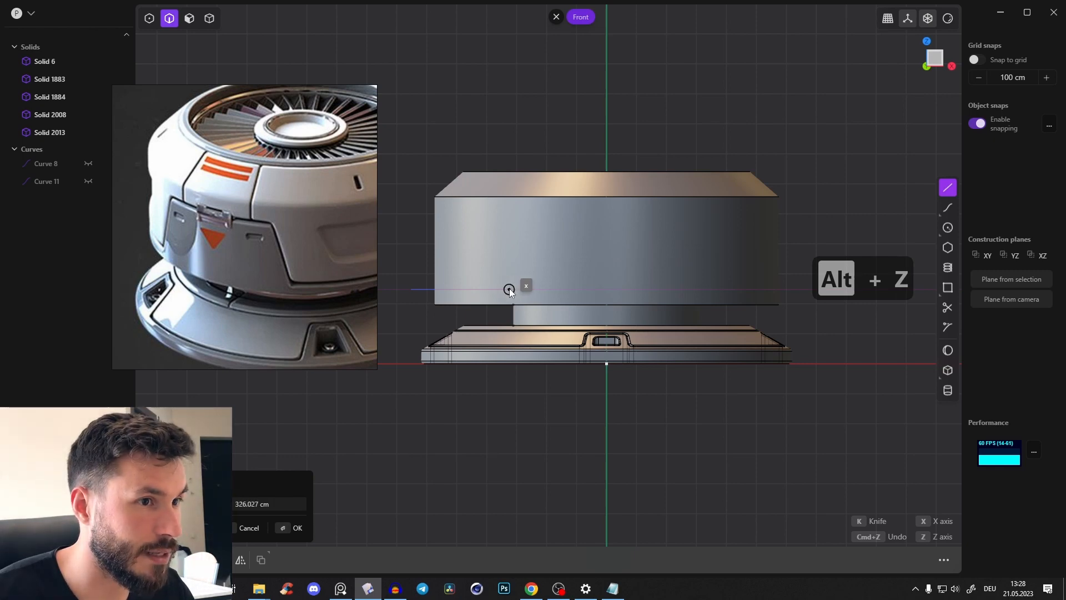
click(509, 288)
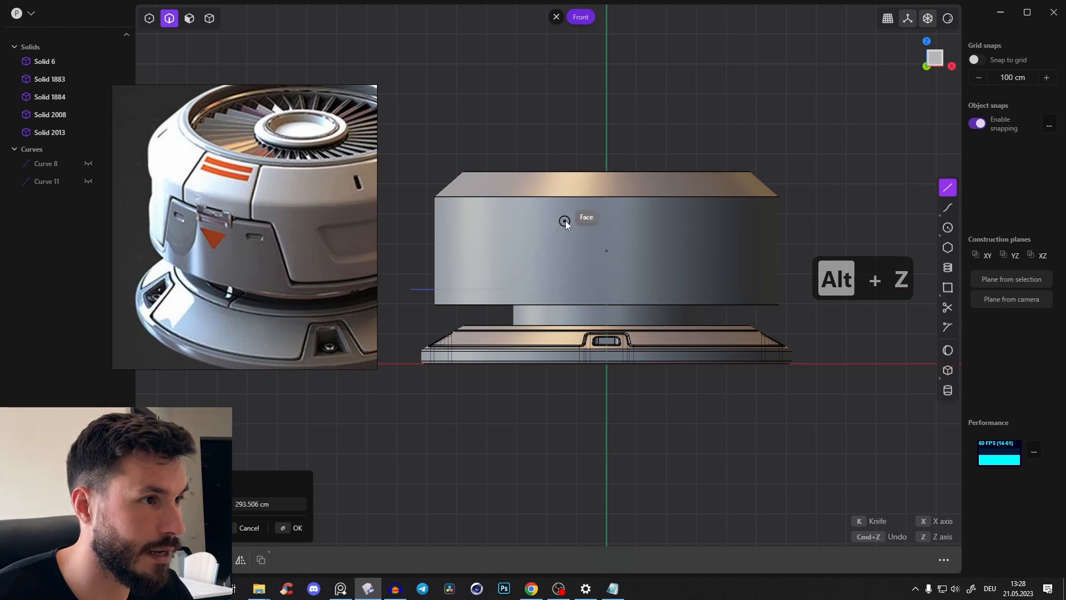
scroll(612, 217, up, 2)
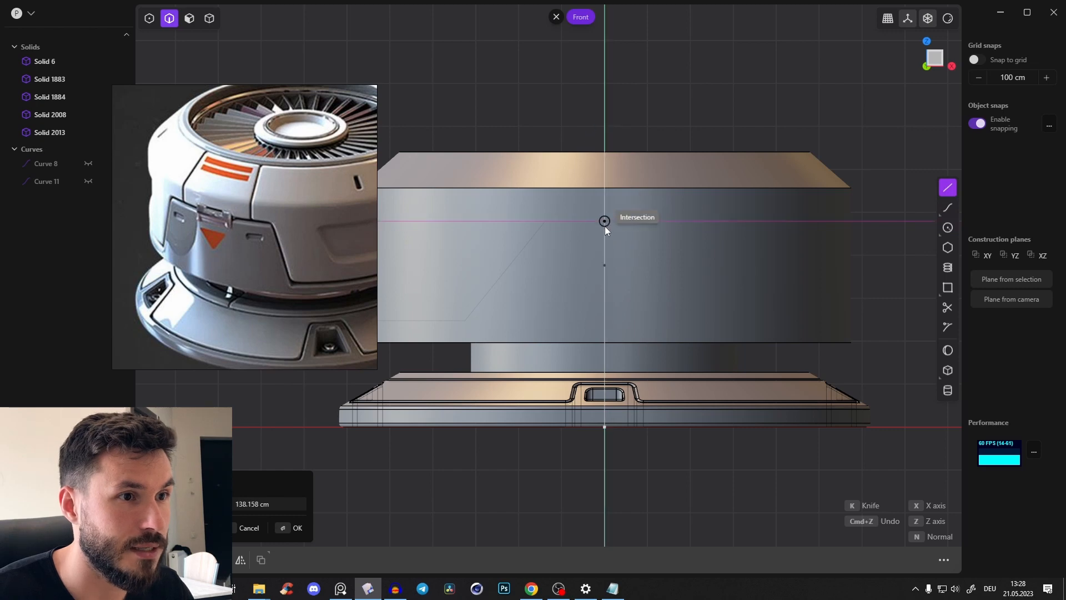
click(605, 222)
right_click(647, 111)
Move the diagonal's upper vertex outward along X to steepen the panel line
key(1)
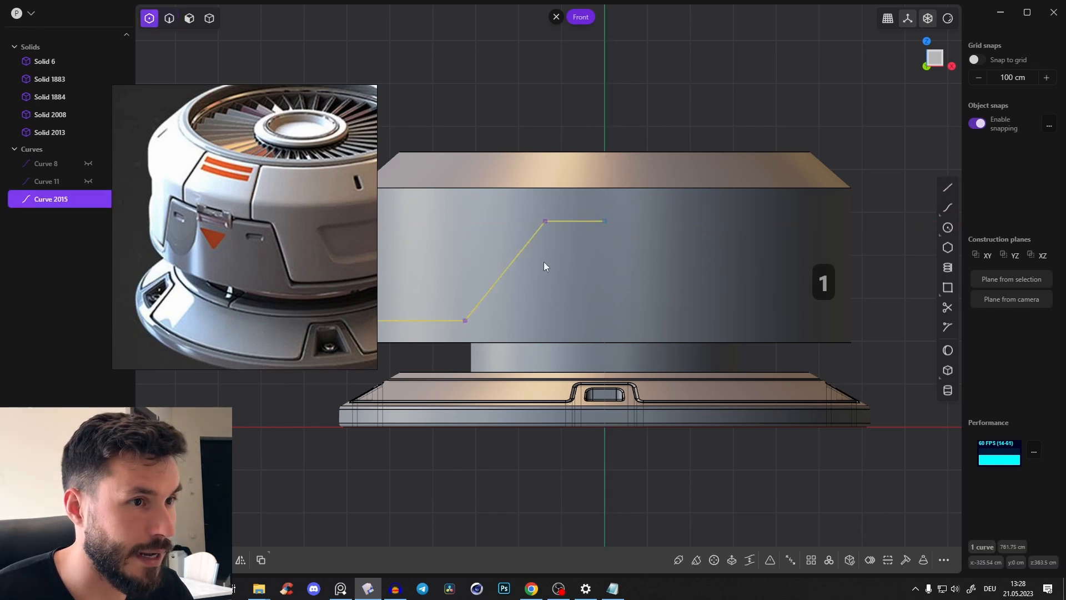
click(545, 222)
key(g)
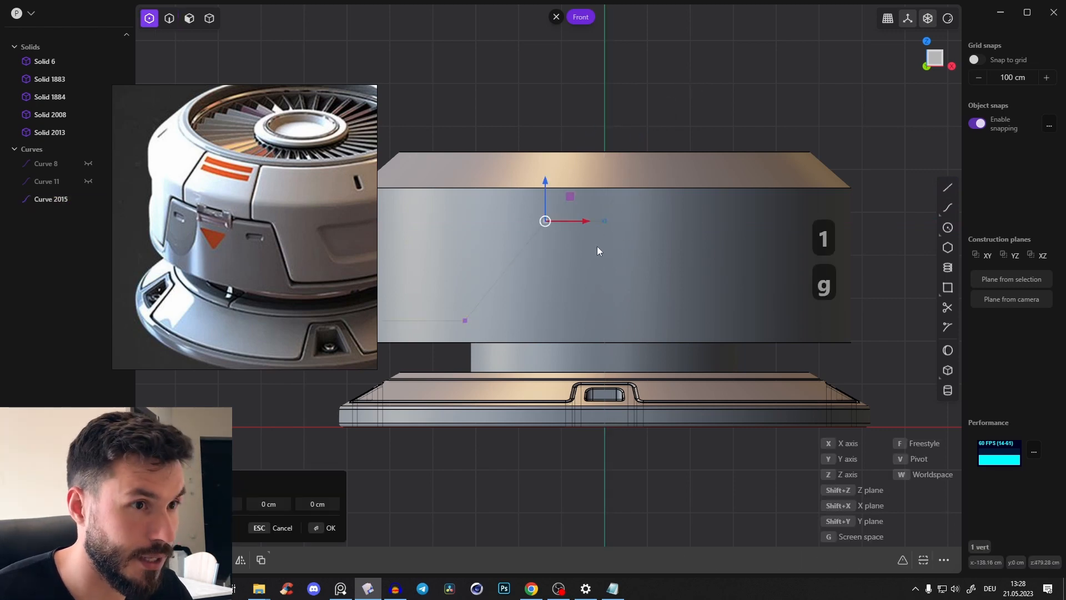
click(559, 227)
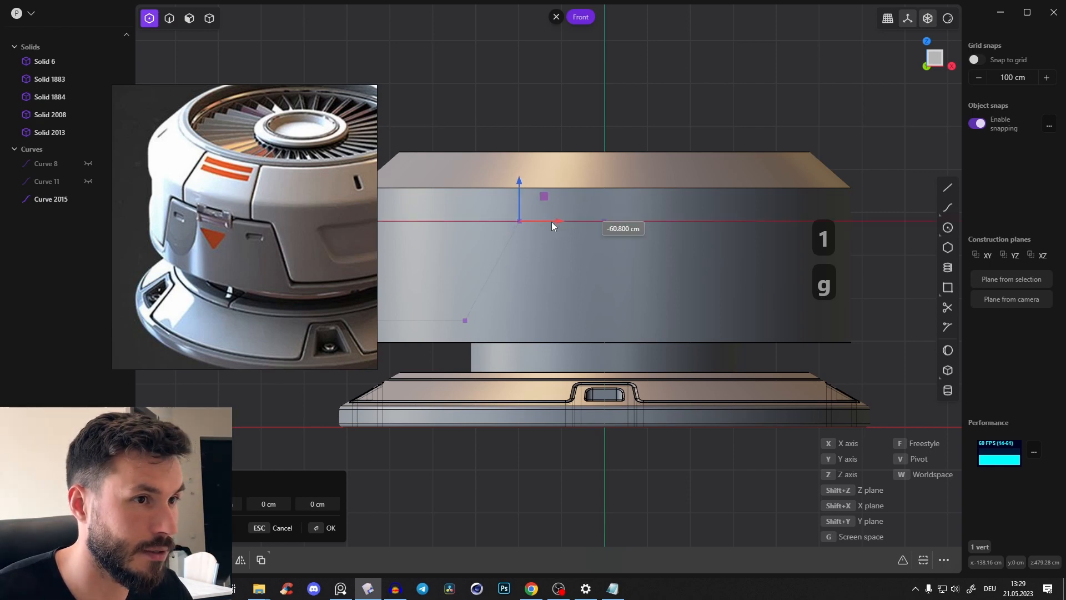
Mirror the panel-line curve across the centre in X and join both halves into one curve
key(2)
key(2)
middle_drag(549, 224, 571, 214)
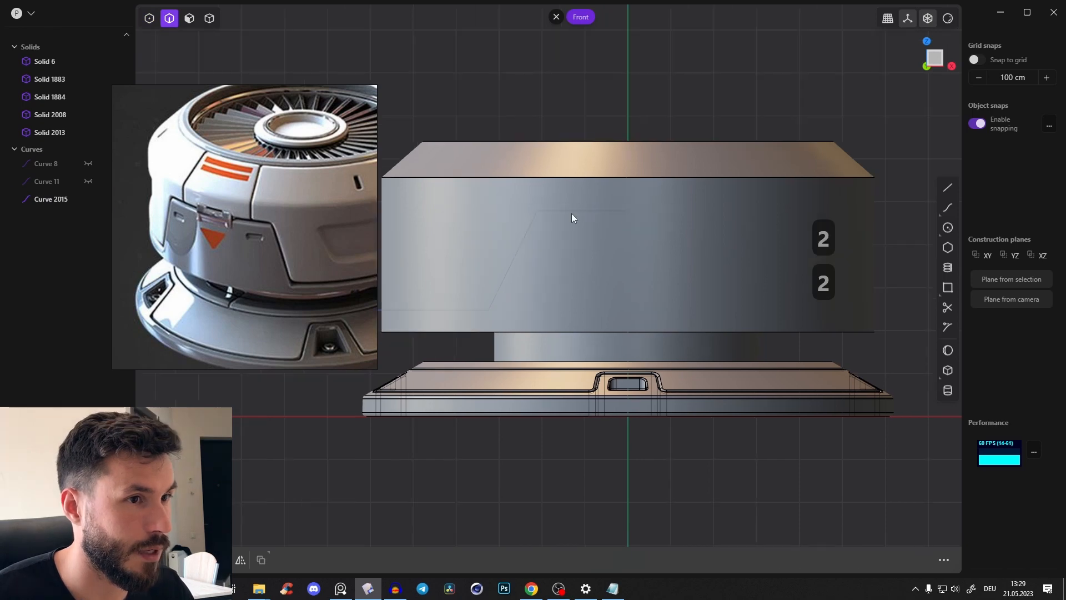
click(571, 213)
middle_drag(642, 234, 644, 218)
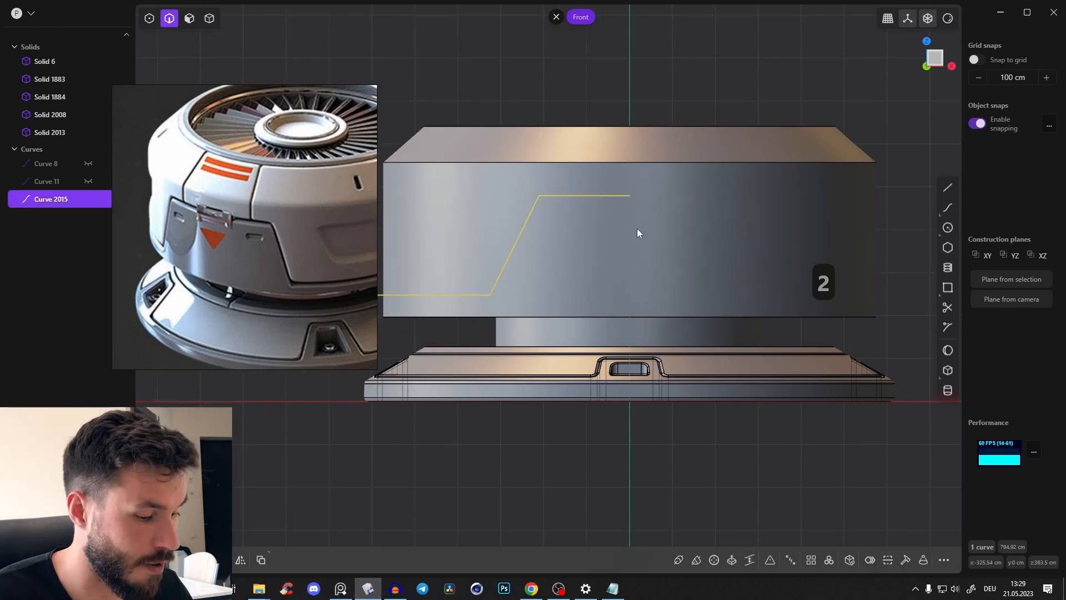
key(alt+x)
key(x)
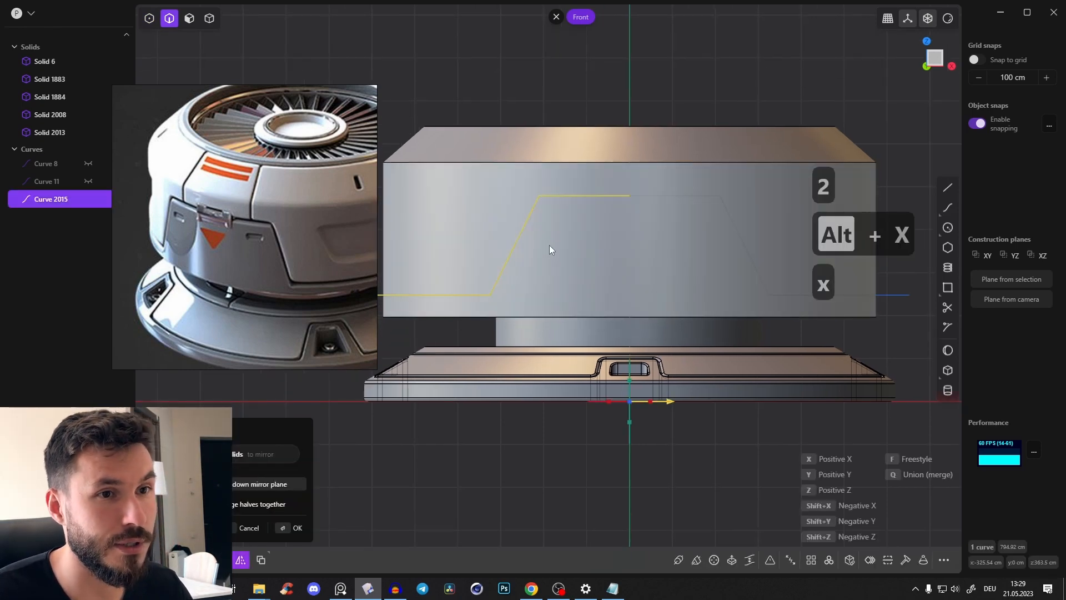
key(Return)
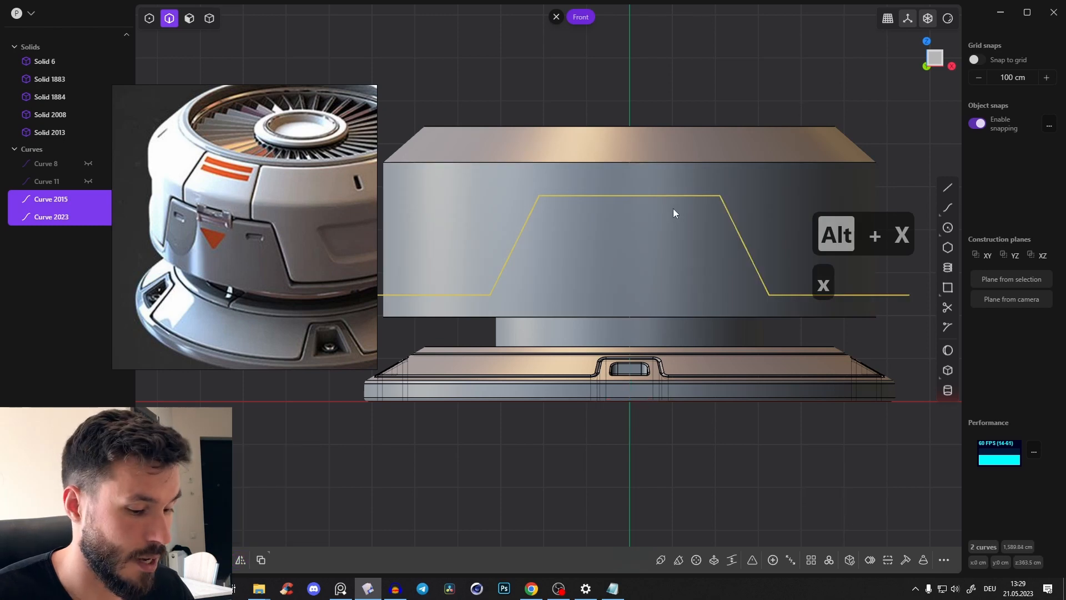
key(j)
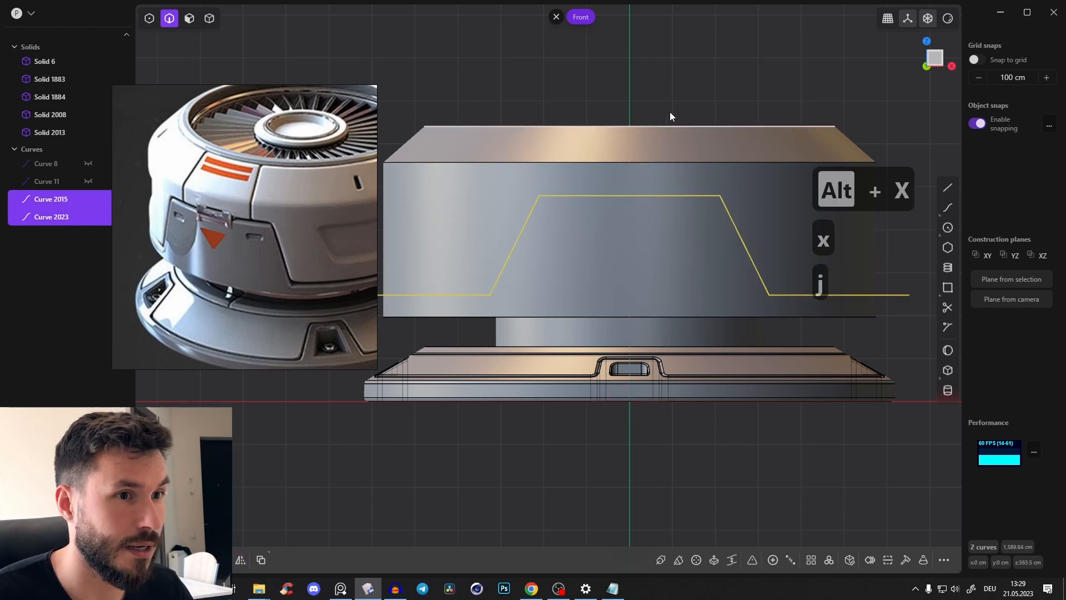
key(j)
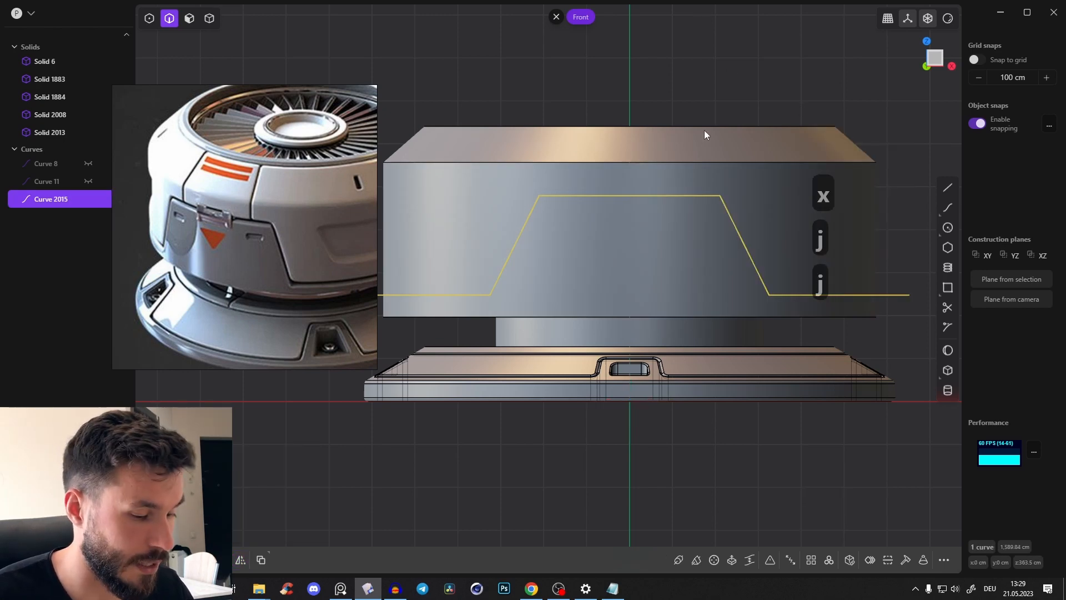
Fillet the joined curve's corners to about 38 cm and cut the fan body with it into upper and lower solids
key(b)
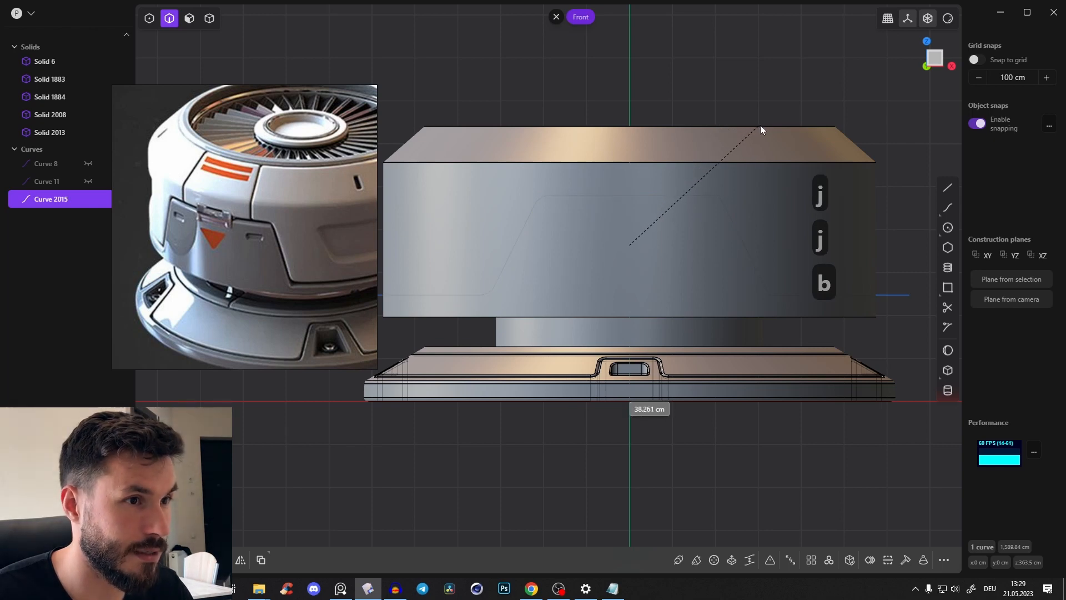
click(761, 125)
scroll(780, 175, down, 3)
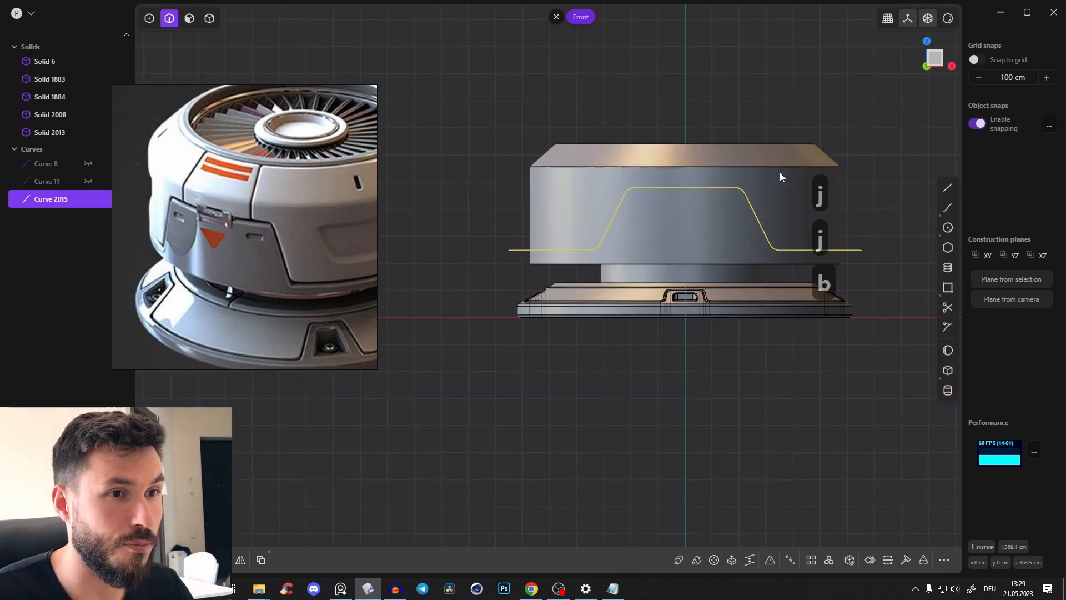
key(c)
click(790, 197)
key(Return)
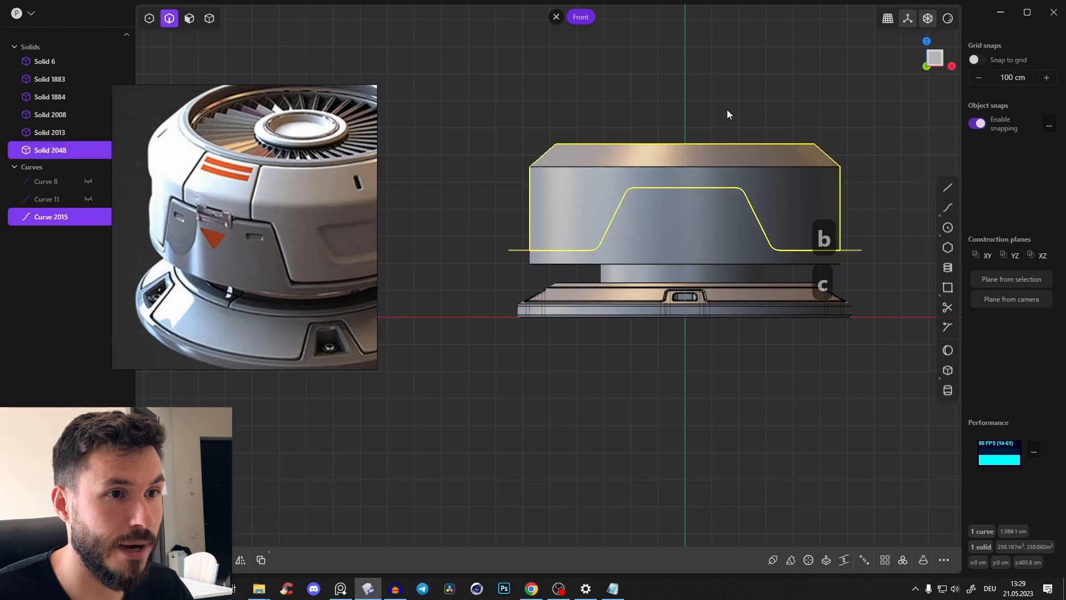
Turn off X-ray display and delete the cutting curve
middle_drag(727, 109, 669, 141)
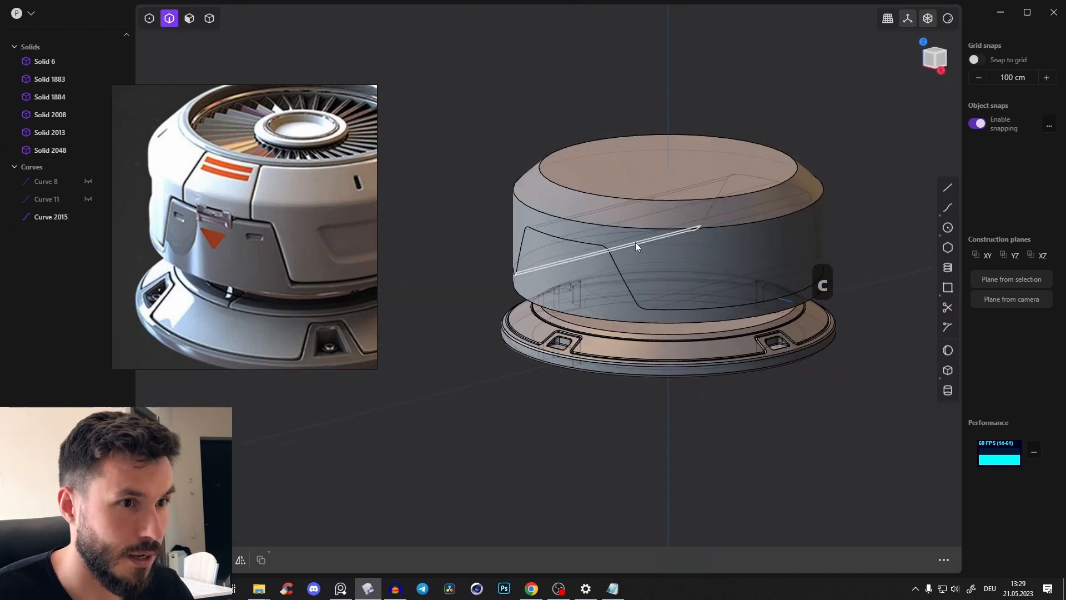
key(alt+z)
middle_drag(655, 214, 780, 309)
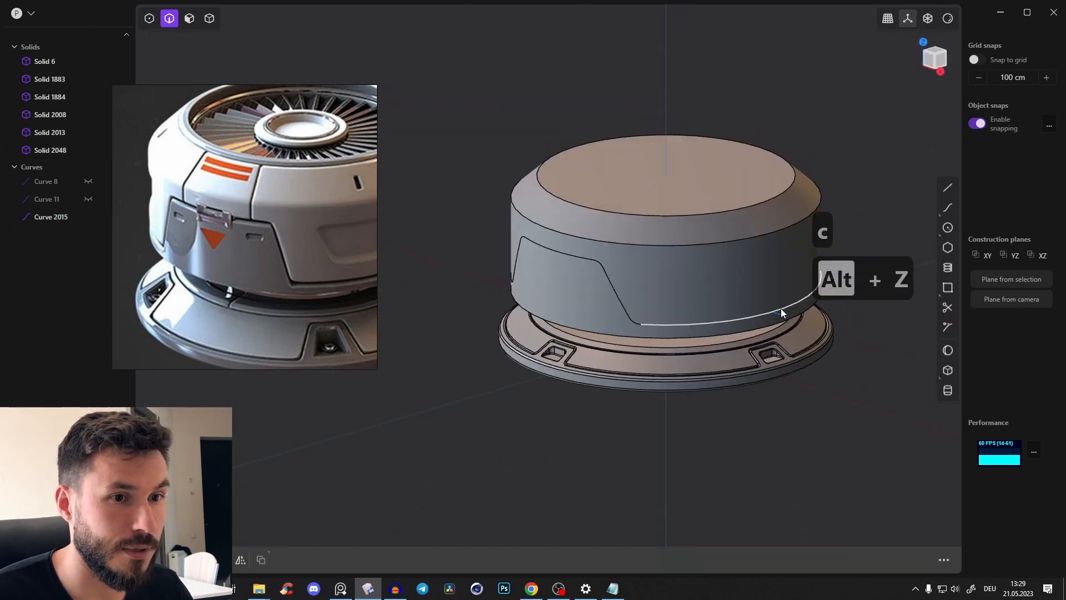
key(x)
middle_drag(626, 265, 551, 279)
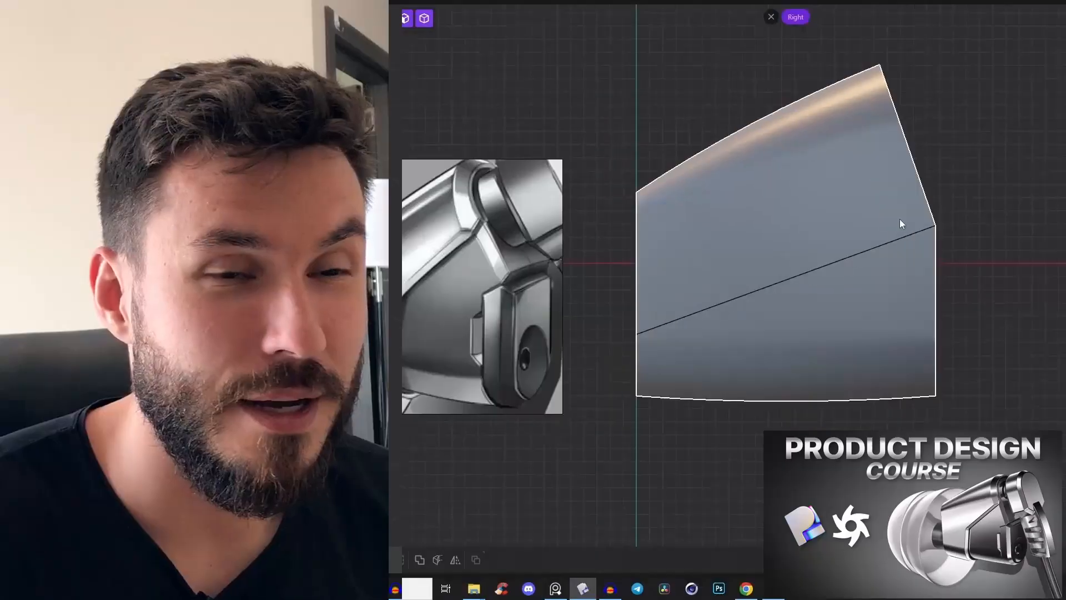
key(shift+a)
scroll(756, 419, up, 2)
click(761, 475)
click(790, 286)
click(1040, 83)
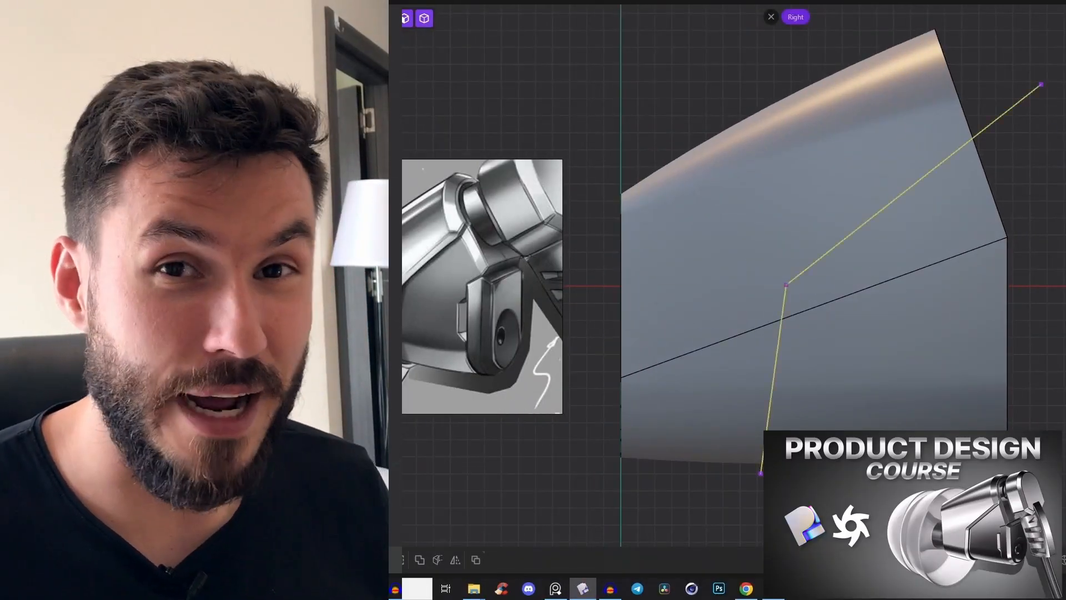
mouse_move(866, 288)
middle_down()
mouse_move(822, 297)
mouse_move(832, 278)
middle_up()
key(3)
click(918, 102)
key(ctrl+z)
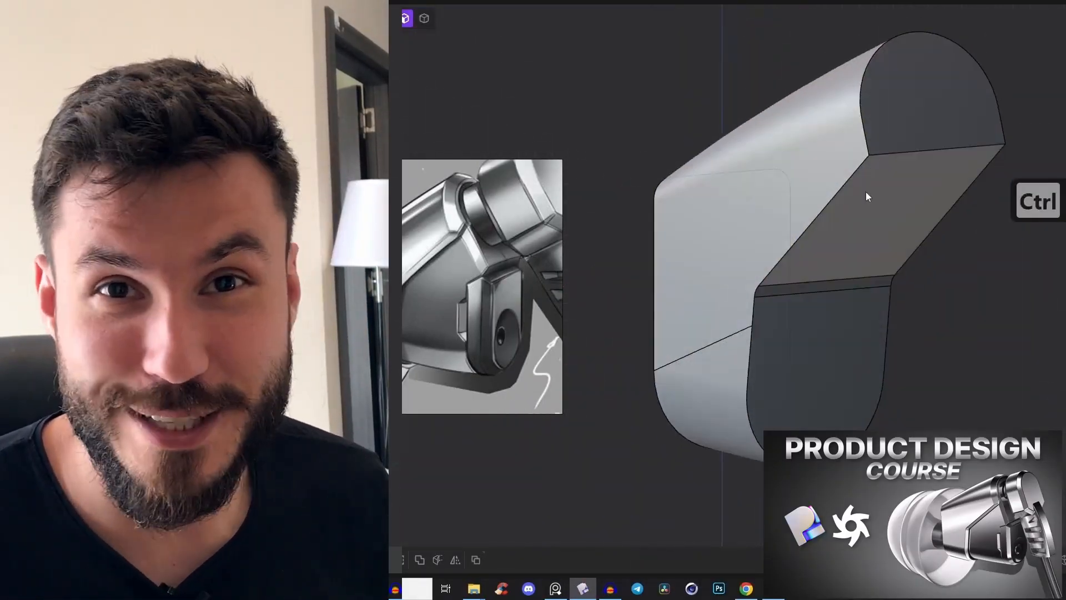
key(alt+h)
middle_drag(866, 195, 925, 280)
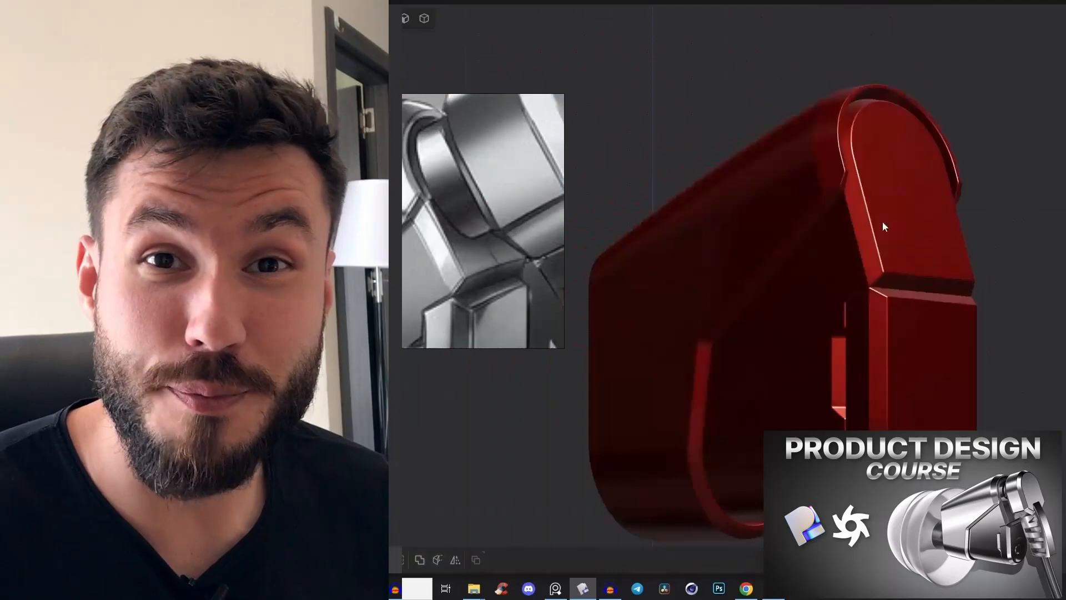
middle_drag(885, 190, 785, 181)
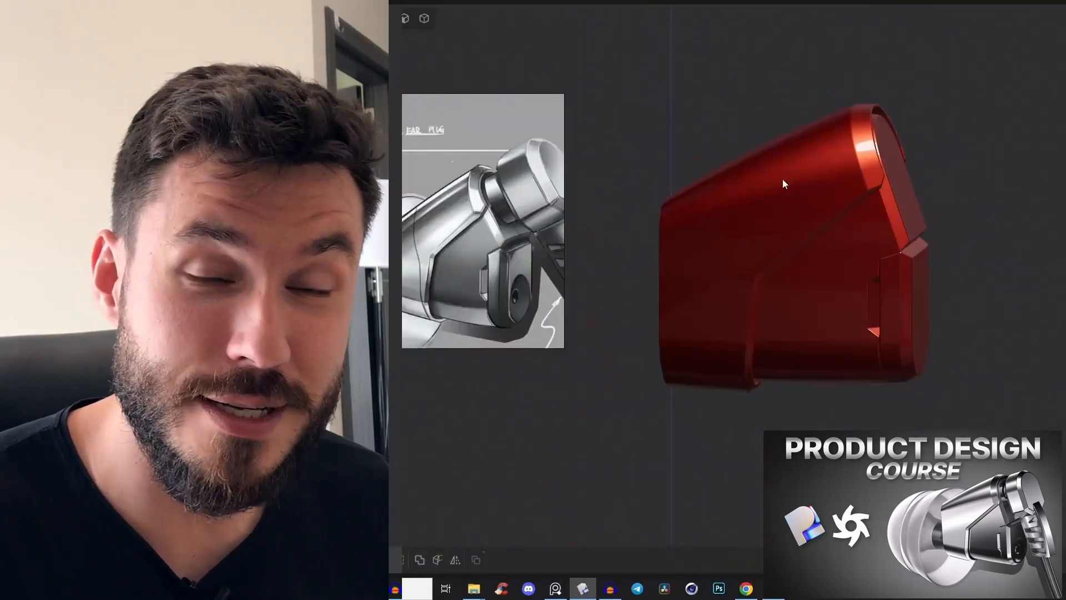
scroll(785, 181, up, 5)
key(2)
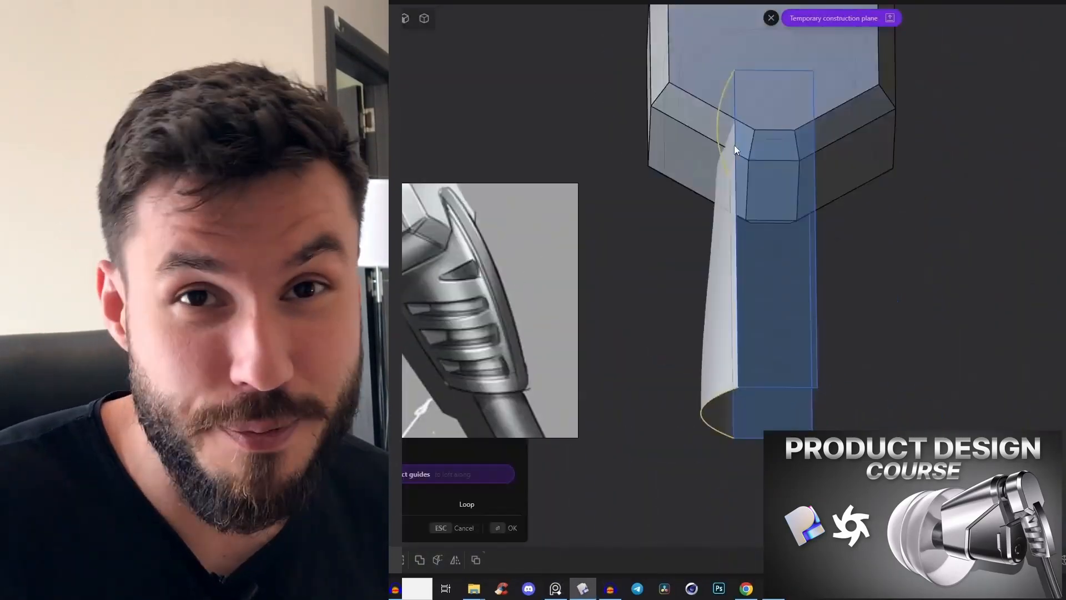
key(g)
key(2)
key(1)
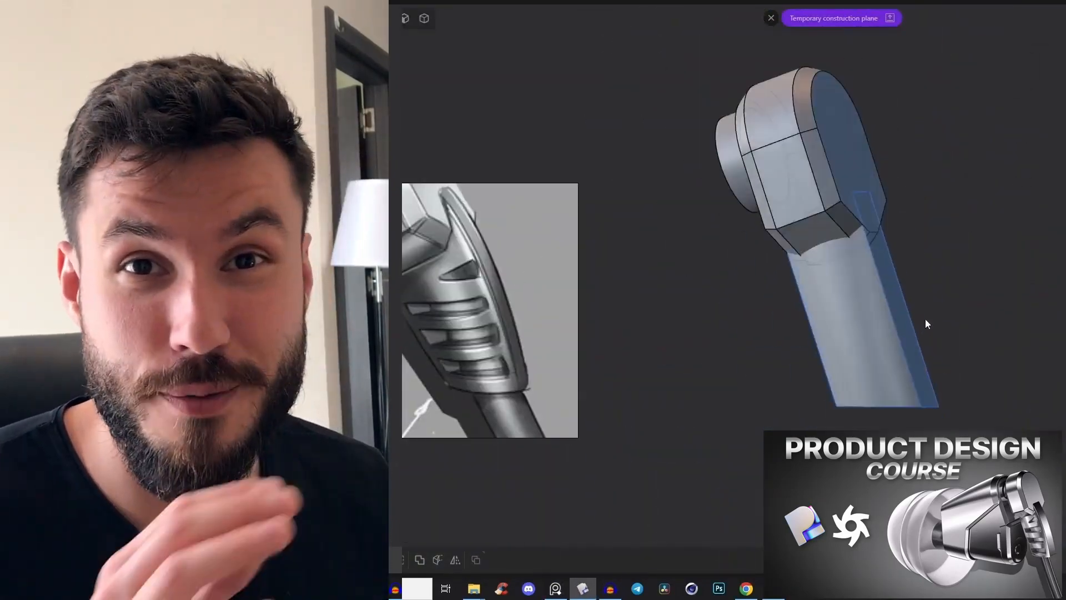
scroll(928, 322, up, 5)
key(Escape)
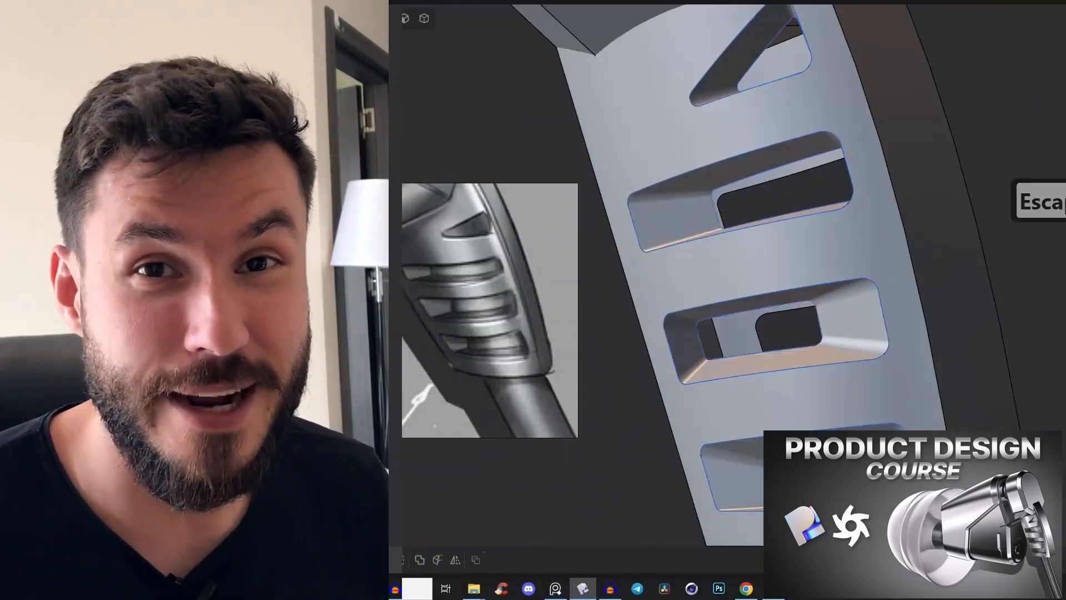
key(h)
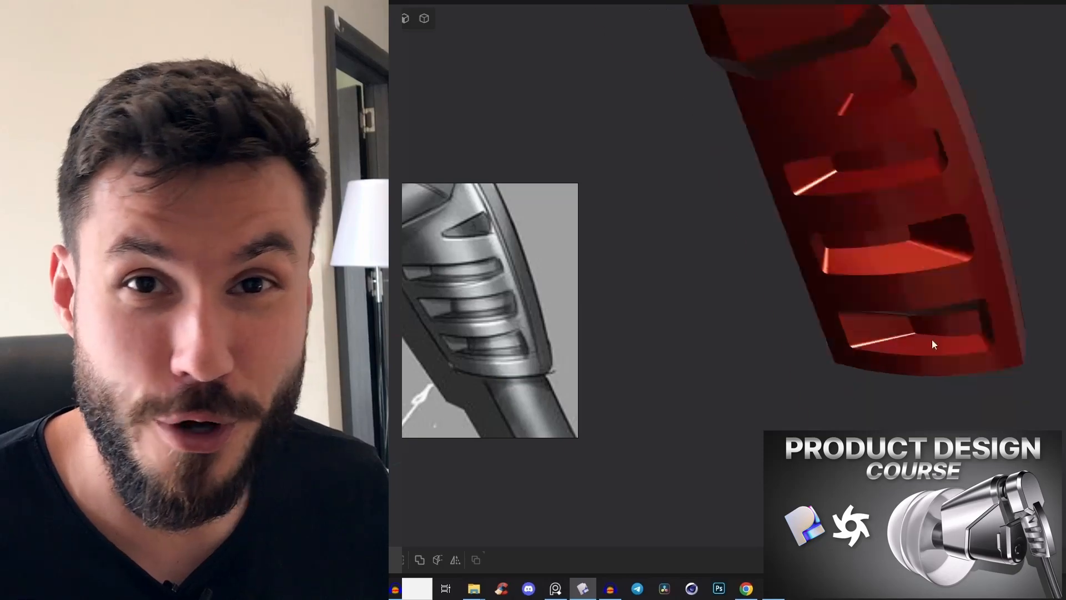
middle_drag(932, 340, 960, 233)
scroll(964, 200, up, 4)
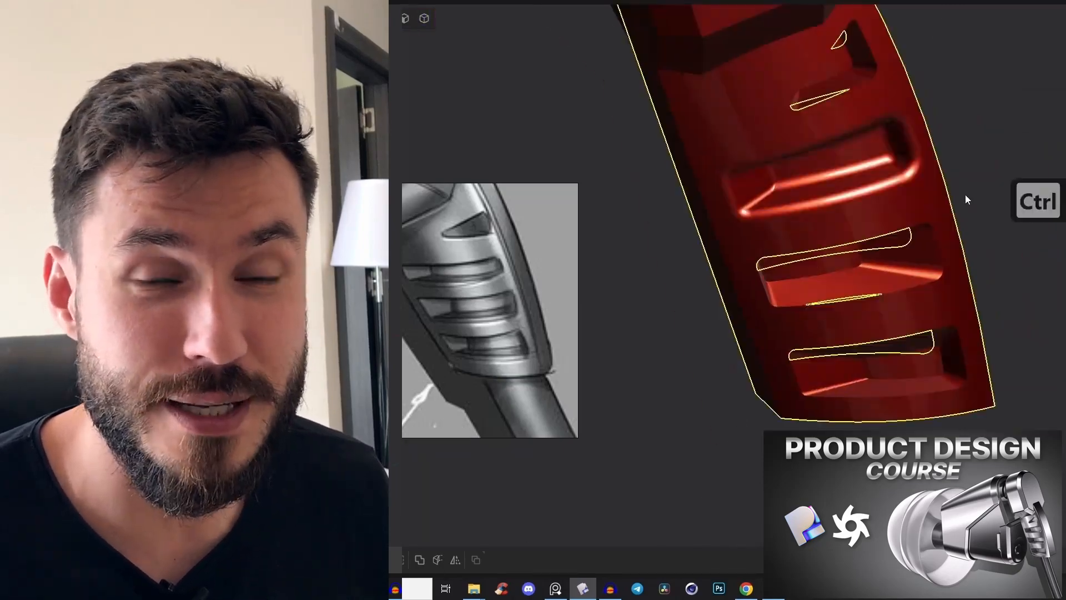
scroll(836, 255, down, 4)
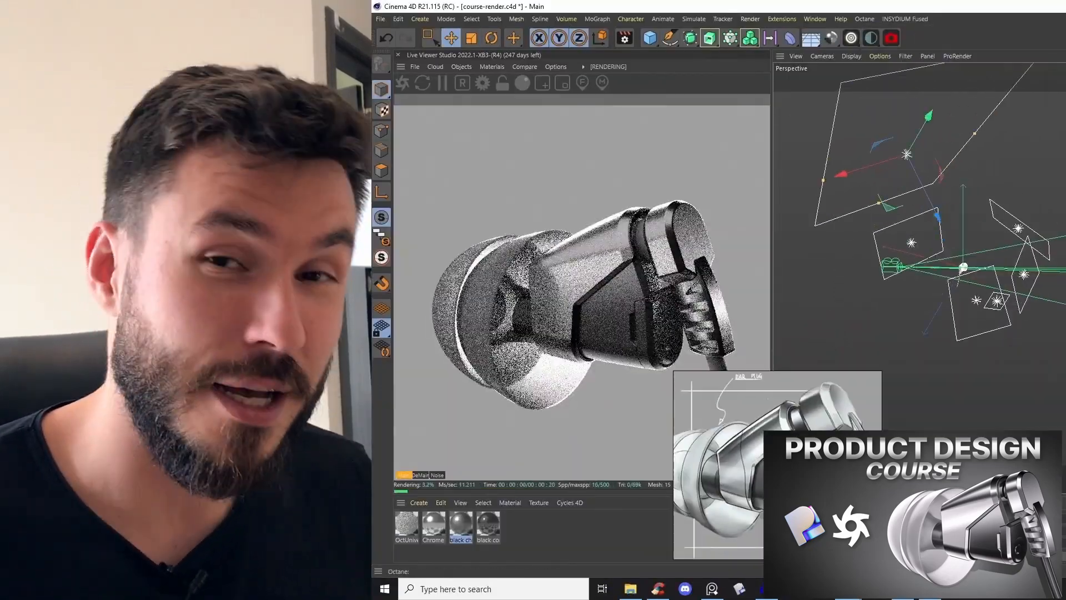
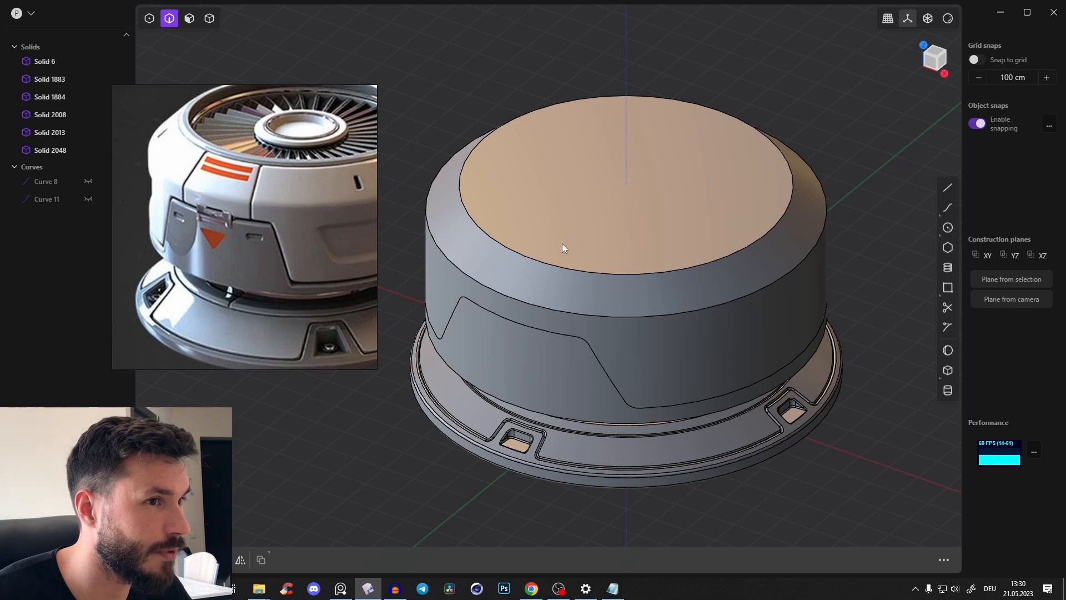
Duplicate the circular rim edge of the tapered top as a separate curve
middle_drag(562, 243, 518, 261)
scroll(233, 190, up, 4)
middle_drag(336, 217, 182, 220)
middle_drag(356, 186, 317, 213)
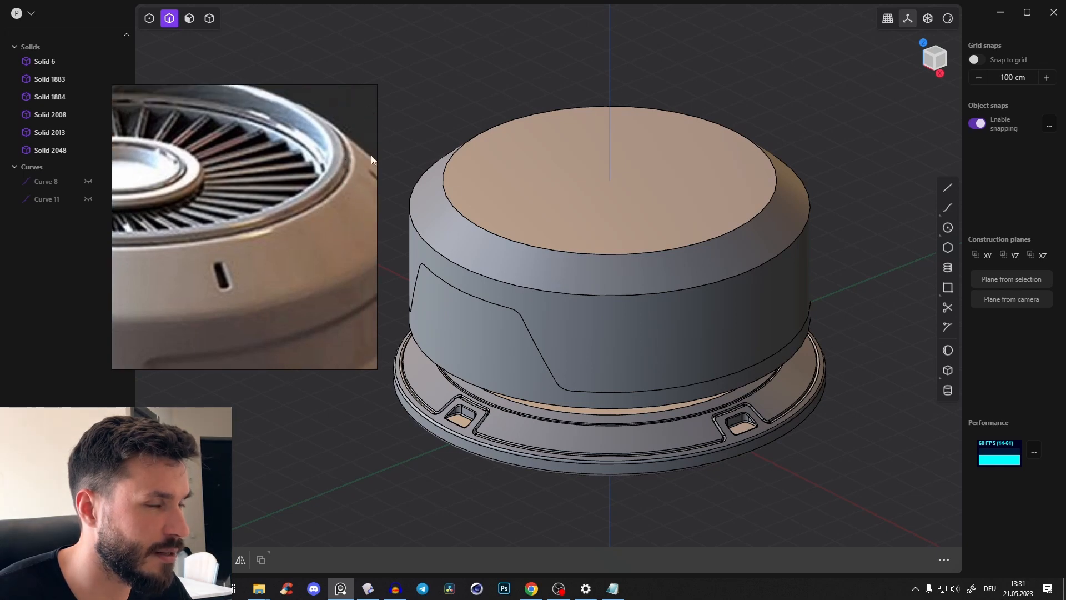
middle_drag(460, 207, 443, 212)
click(478, 247)
key(2)
middle_drag(551, 203, 552, 215)
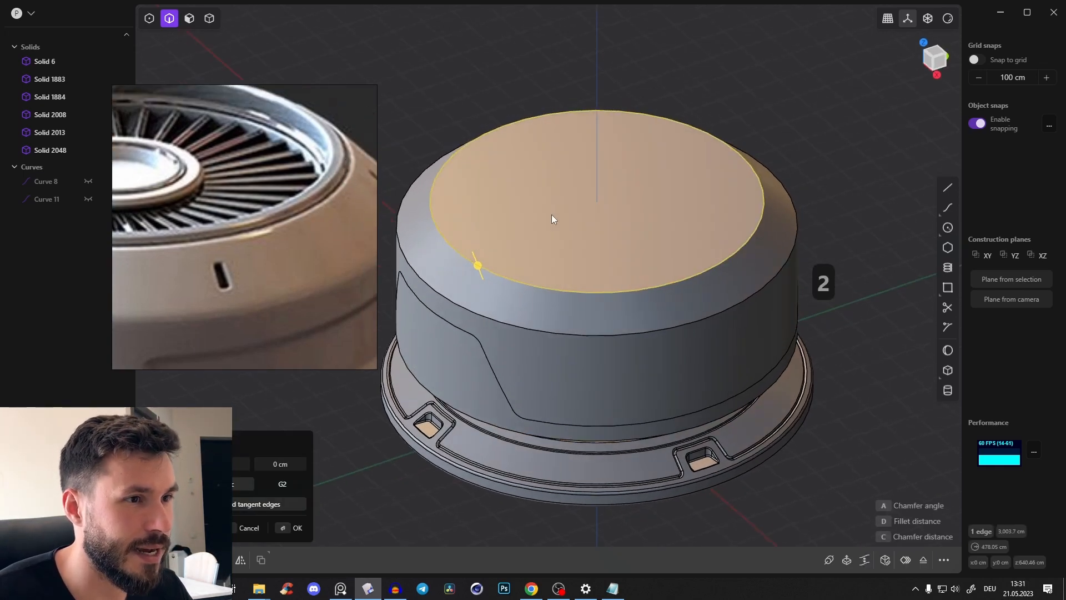
key(d)
scroll(516, 236, up, 3)
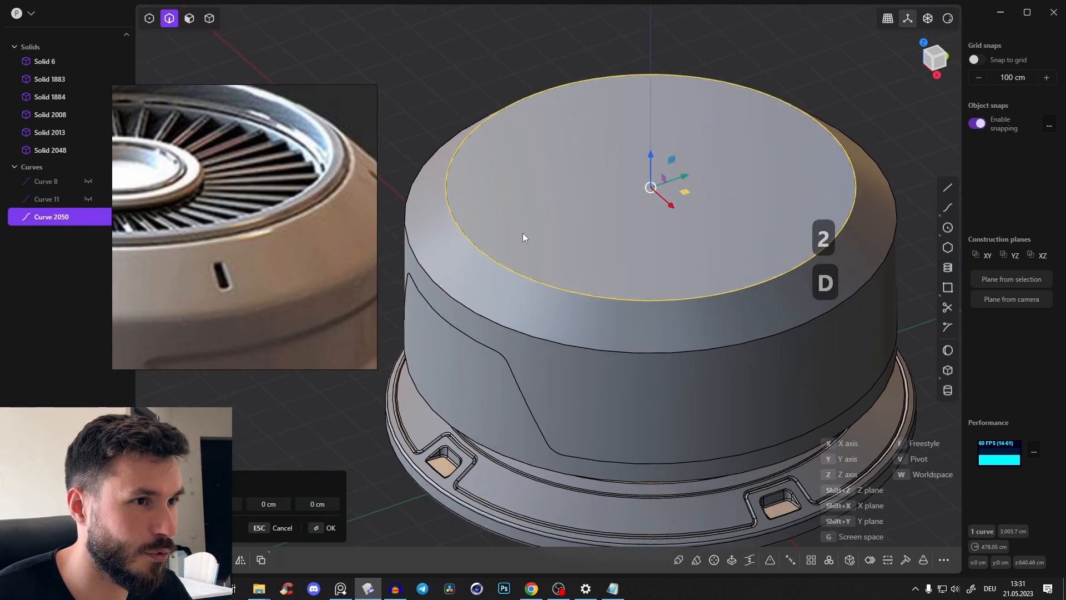
scroll(327, 194, down, 3)
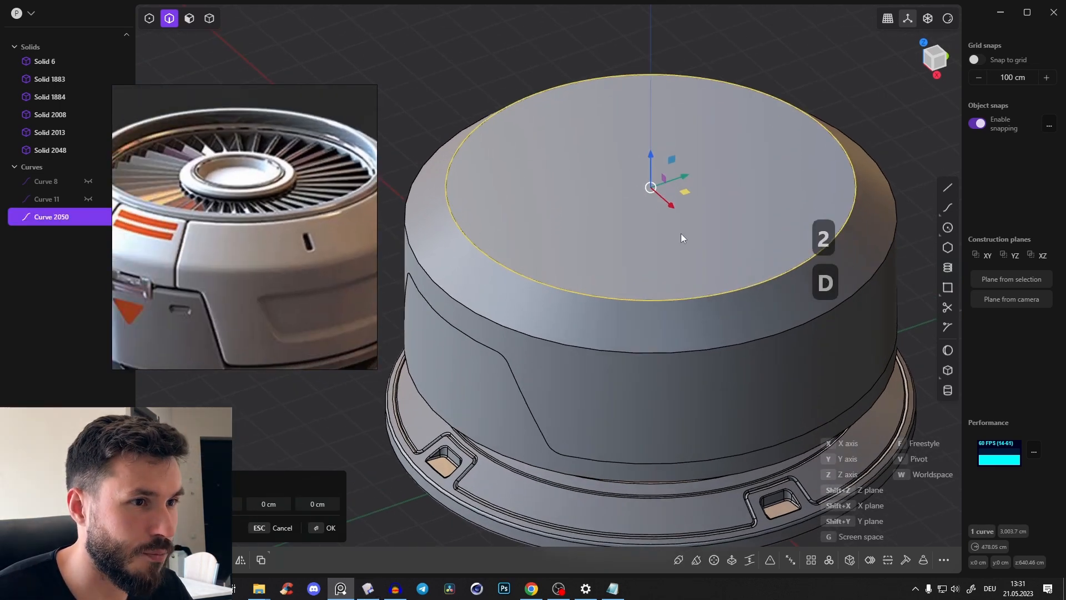
Cut the upper body solid with the duplicated circle to separate an inner core from the outer shell
key(c)
key(Escape)
key(c)
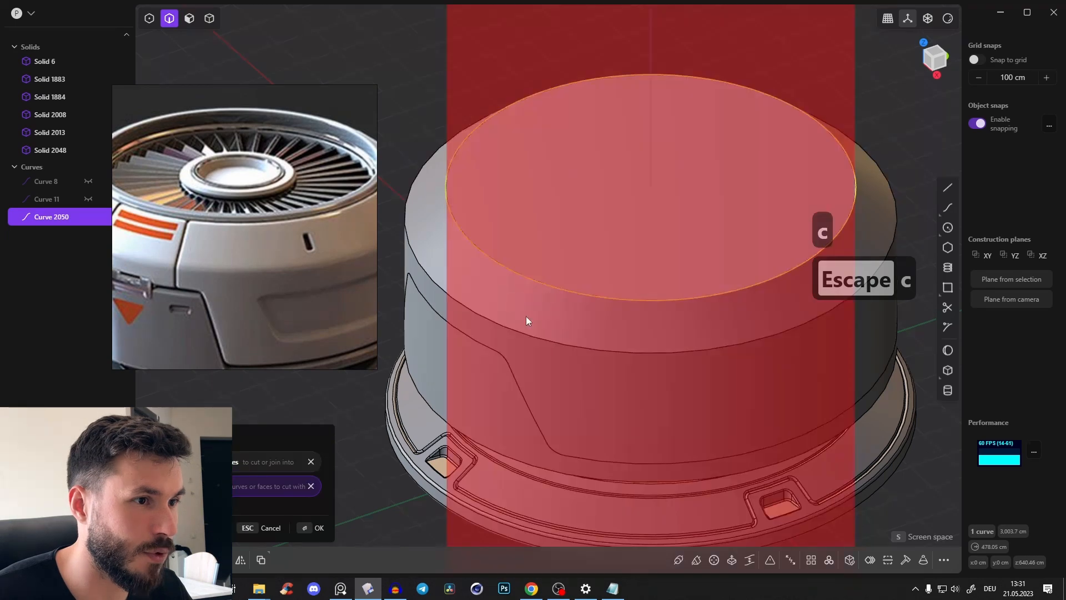
middle_drag(526, 316, 527, 264)
right_click(535, 248)
middle_drag(495, 224, 491, 244)
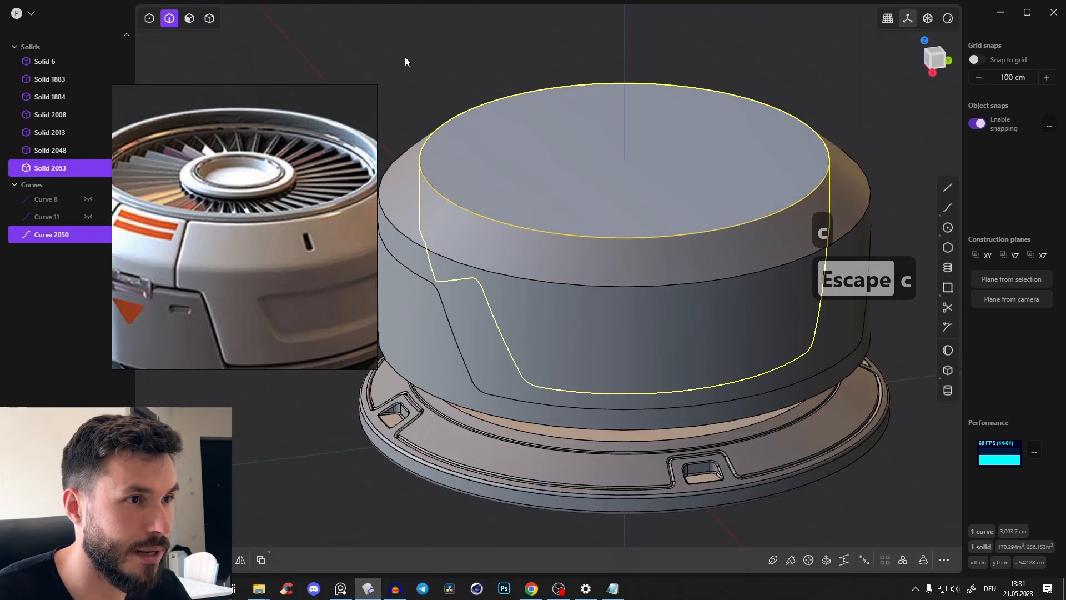
Delete the circle curve used for the cut
click(405, 57)
click(469, 209)
key(x)
middle_drag(467, 164, 468, 187)
Move the inner core about 502 cm upward to inspect the cut and undo the move
key(Tab)
click(484, 191)
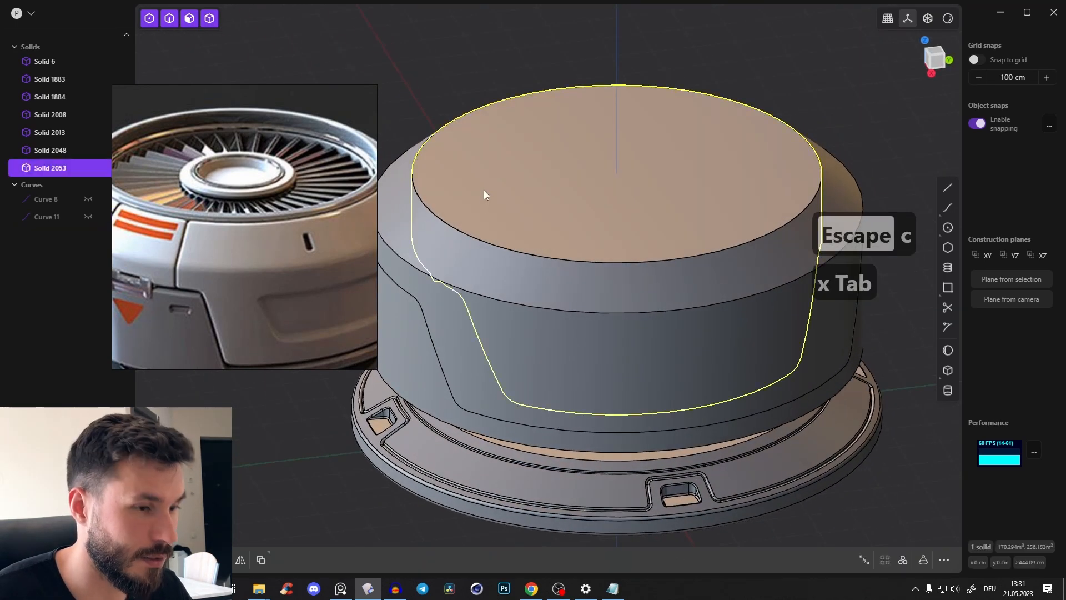
scroll(484, 190, down, 3)
key(g)
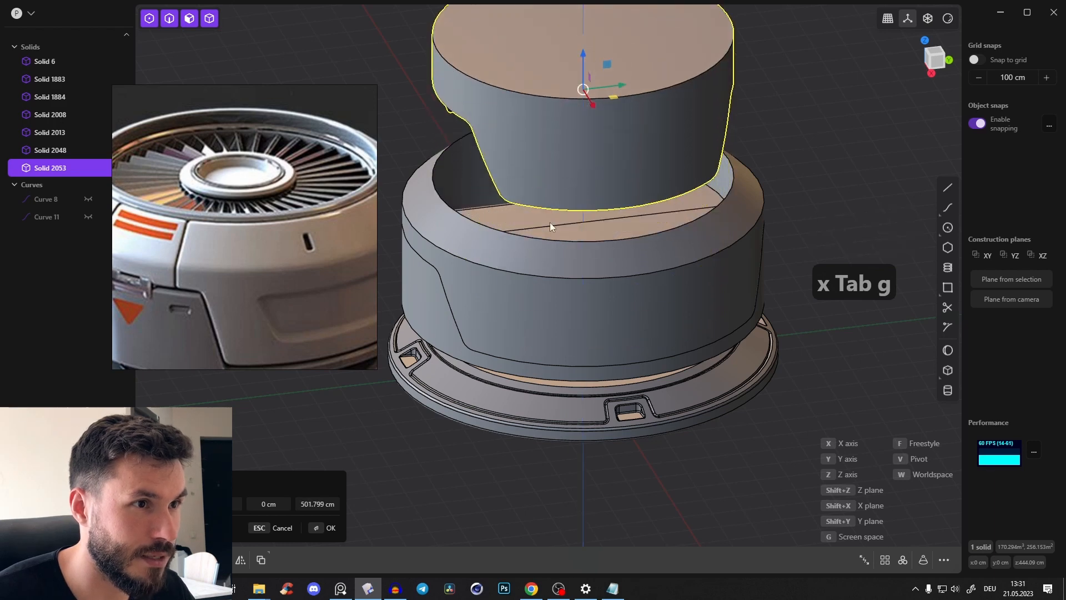
key(ctrl+z)
scroll(504, 219, up, 2)
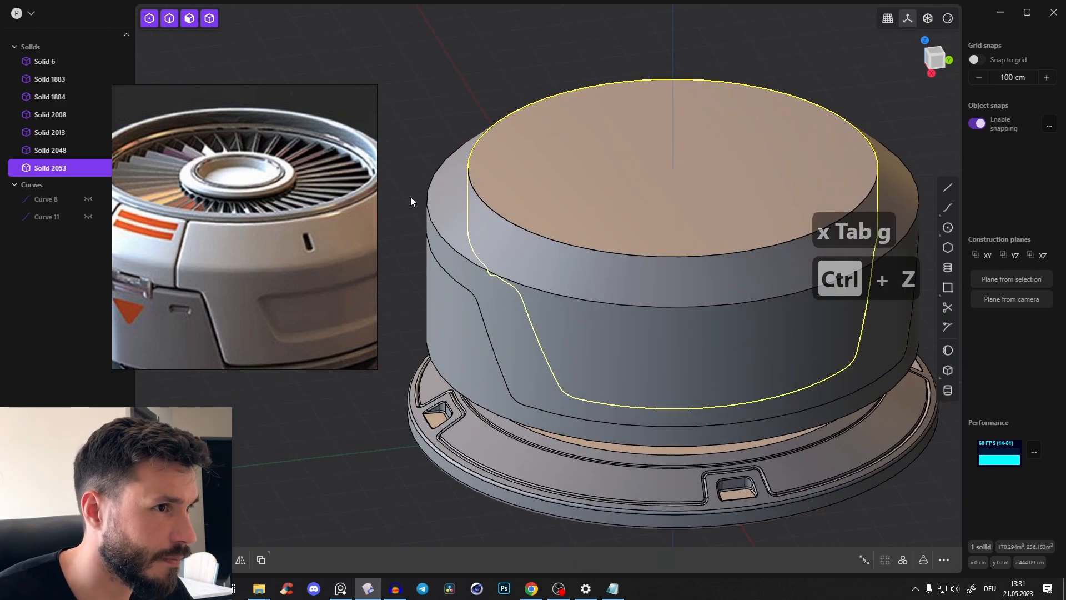
Offset the inner core's top face boundary inward by about 39.7 cm to form a narrow rim ring
click(486, 148)
click(481, 199)
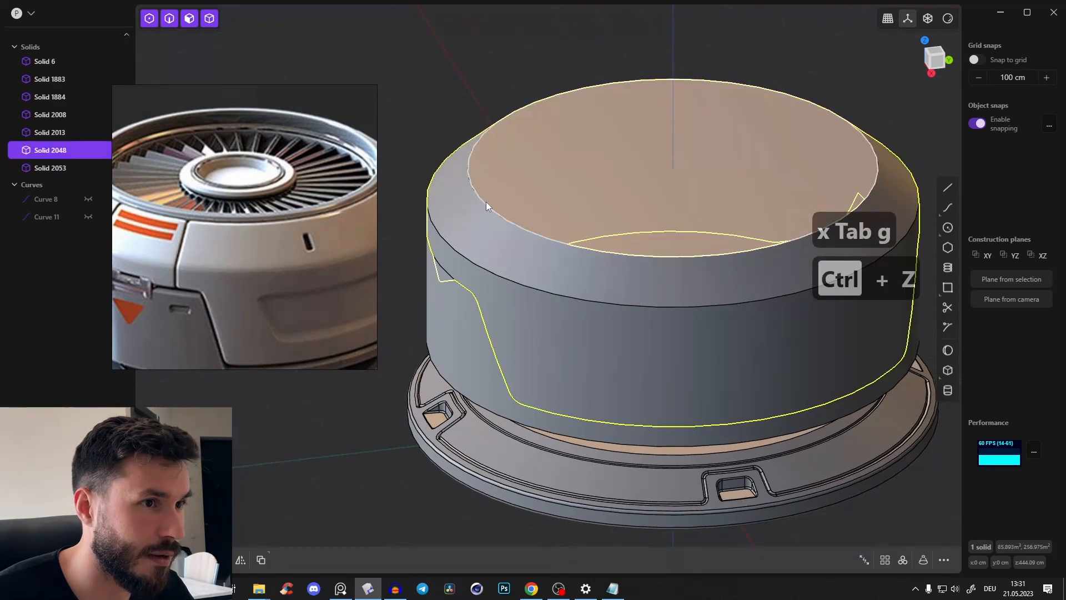
click(532, 183)
click(533, 187)
key(o)
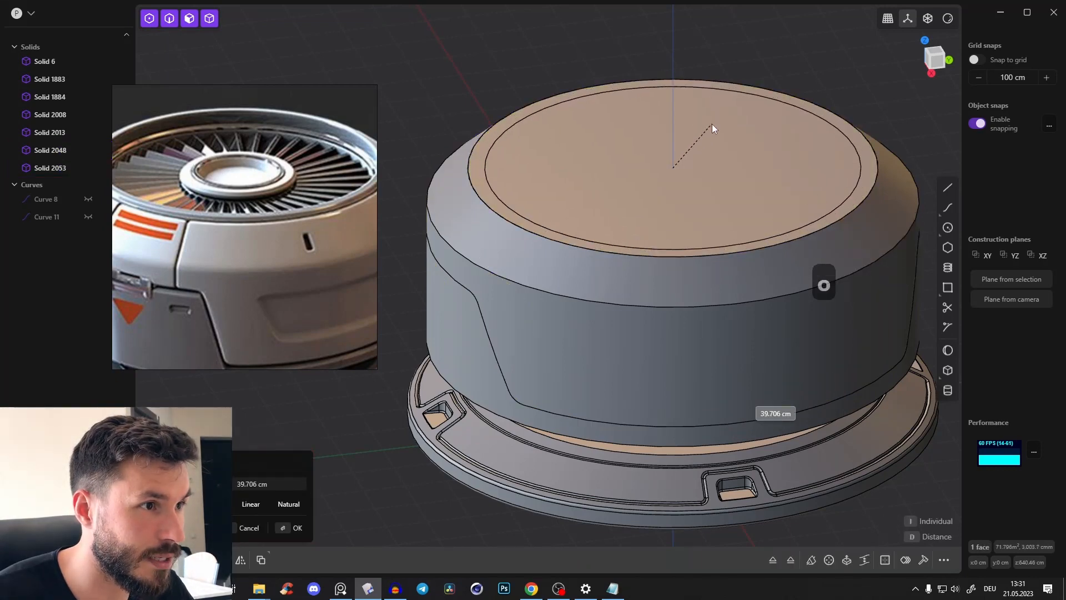
click(712, 124)
middle_drag(516, 175, 530, 177)
Raise the rim ring face about 16 cm above the tapered top
scroll(529, 177, up, 4)
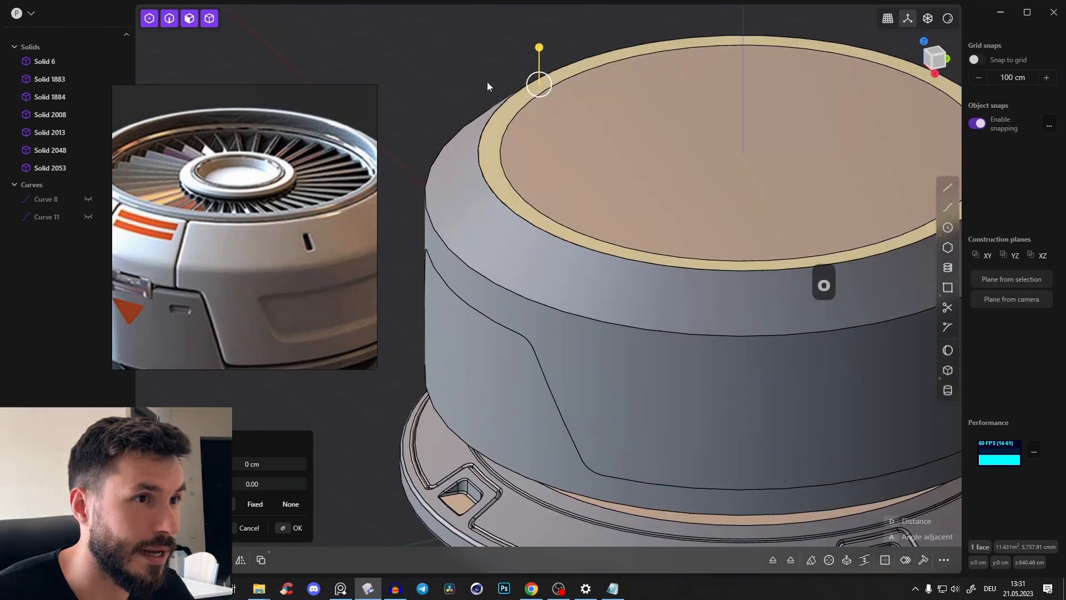
click(487, 82)
key(3)
click(509, 113)
drag(511, 77, 514, 67)
click(311, 201)
scroll(340, 189, up, 3)
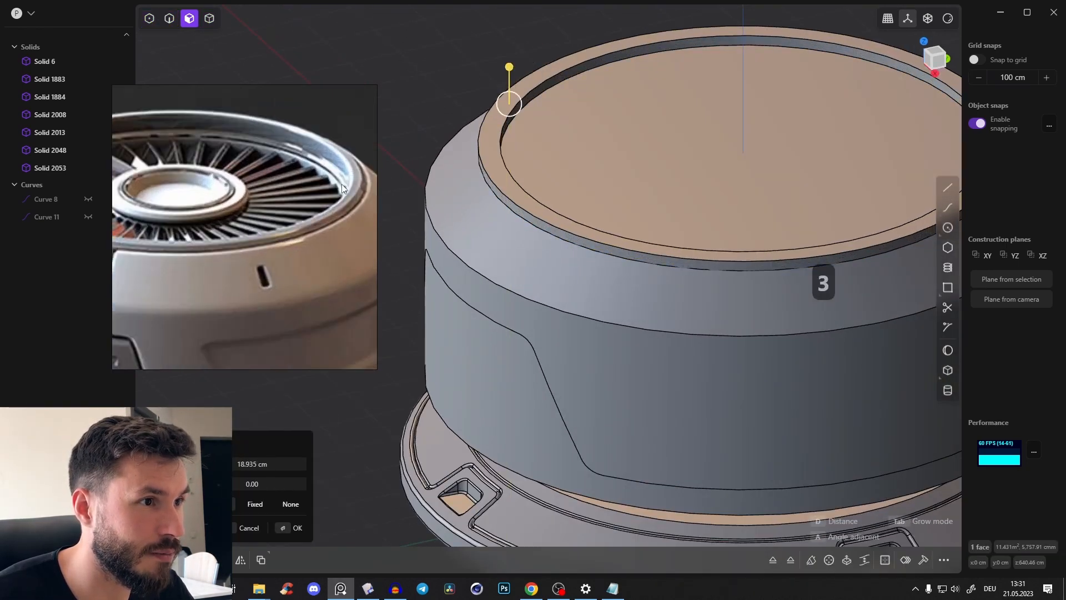
middle_drag(507, 138, 511, 95)
drag(509, 21, 509, 24)
right_click(531, 73)
middle_drag(531, 73, 518, 127)
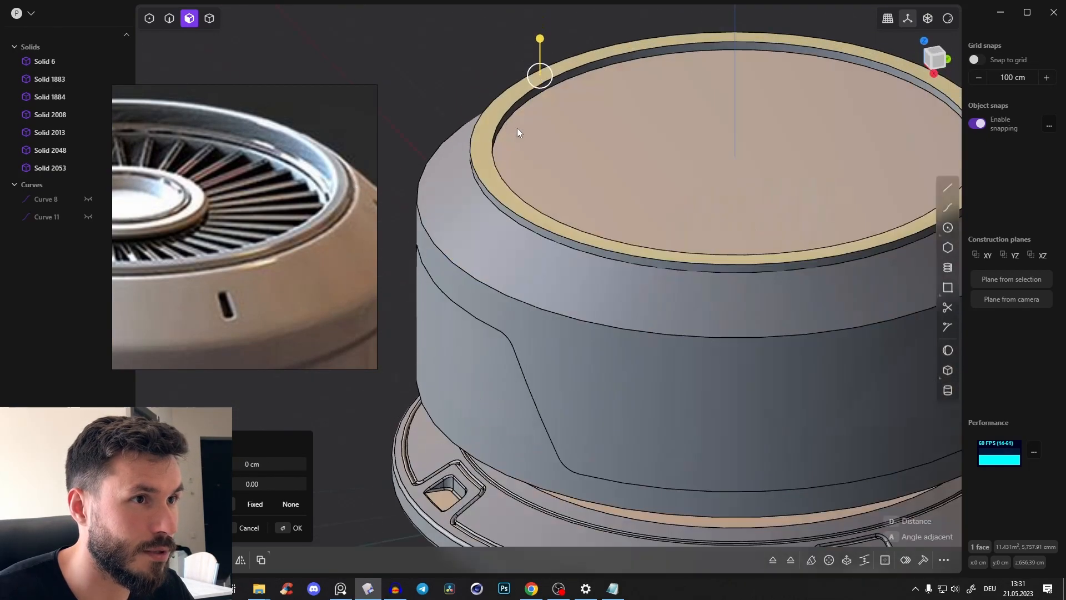
Fillet the inner and outer upper edges of the raised ring to about 9.8 cm
scroll(481, 97, up, 5)
click(479, 93)
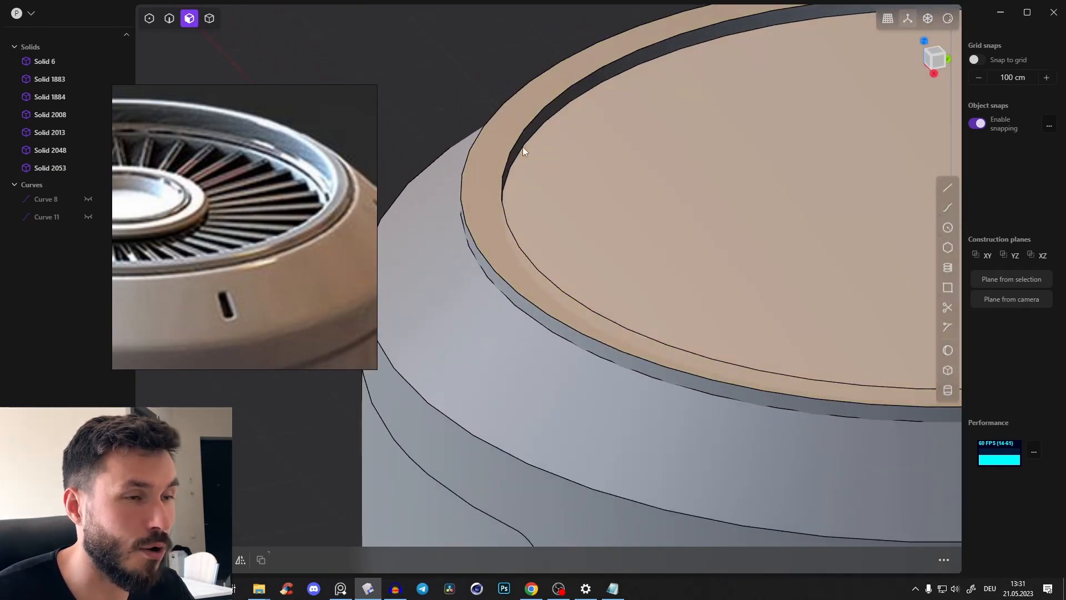
key(2)
click(523, 131)
shift+click(484, 121)
scroll(484, 121, down, 3)
drag(502, 88, 498, 83)
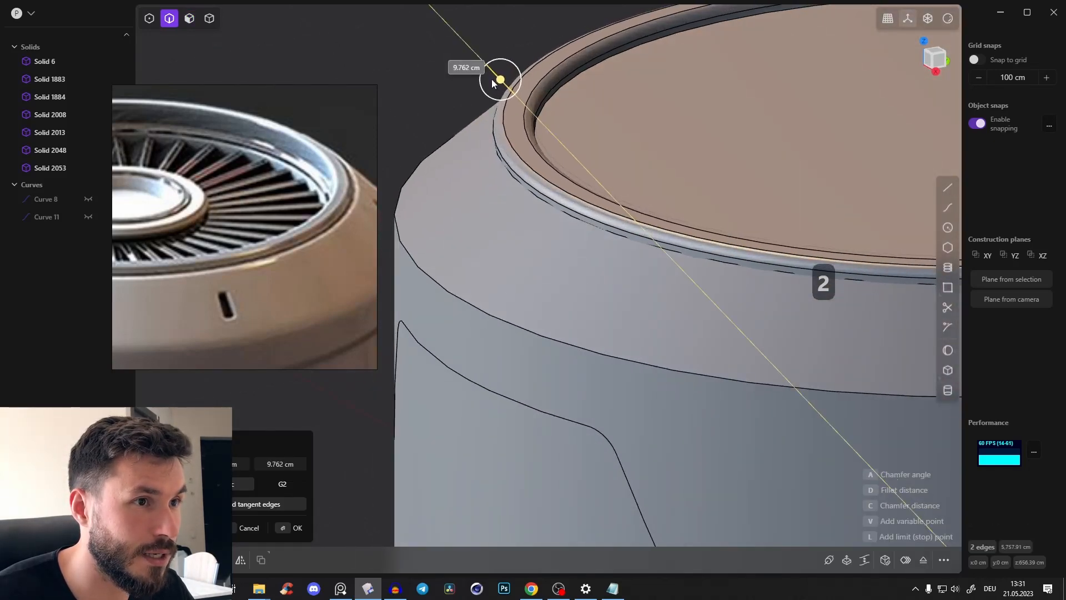
key(Return)
click(395, 121)
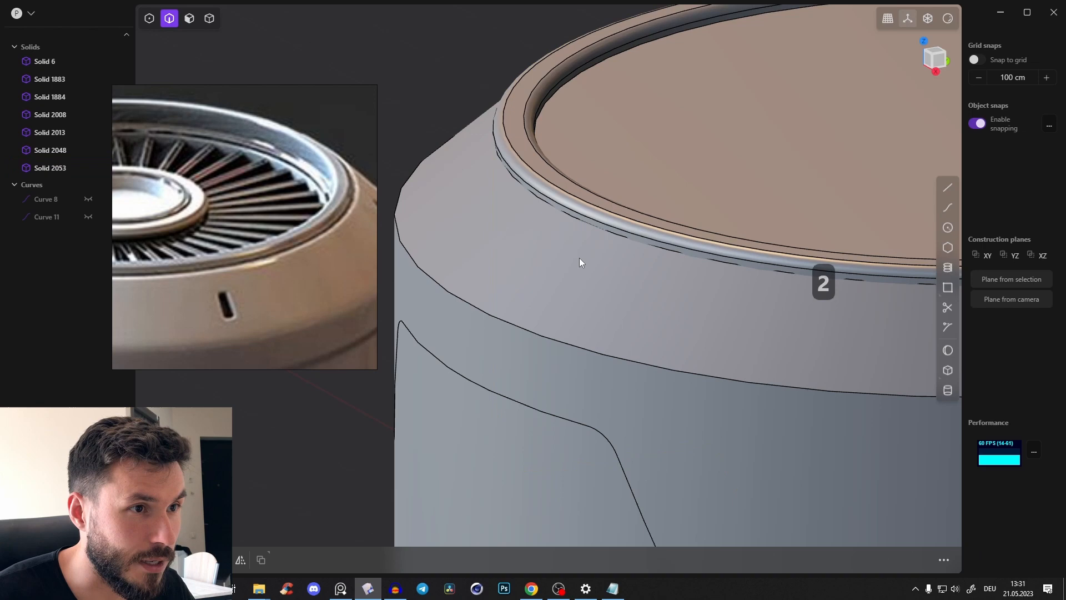
Fillet the outer shell's upper inner edge beside the raised ring to about 6.5 cm
click(578, 220)
key(f)
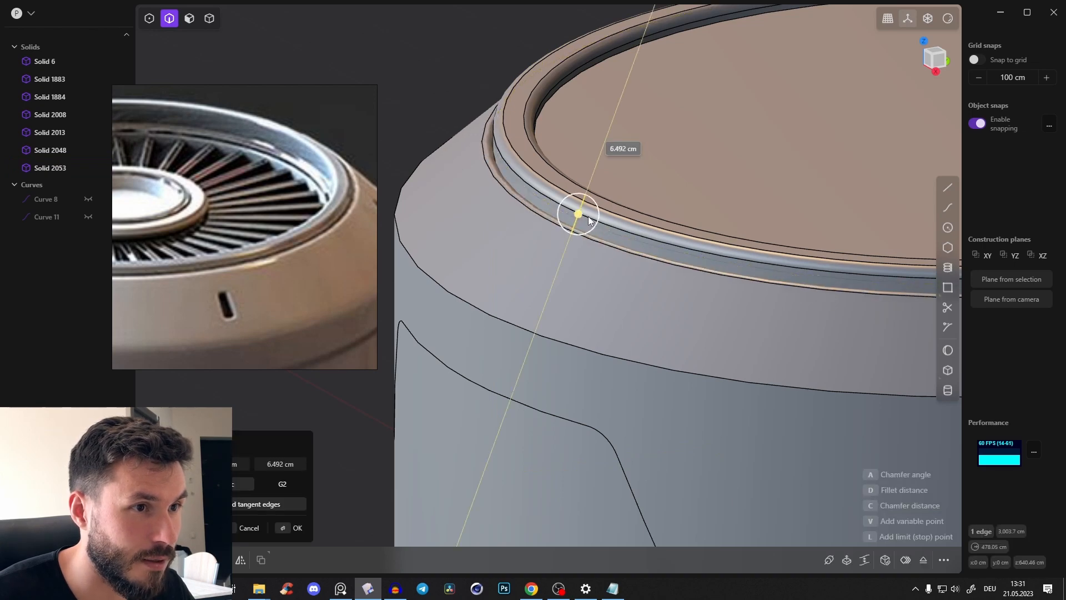
click(582, 222)
key(Return)
scroll(577, 228, down, 3)
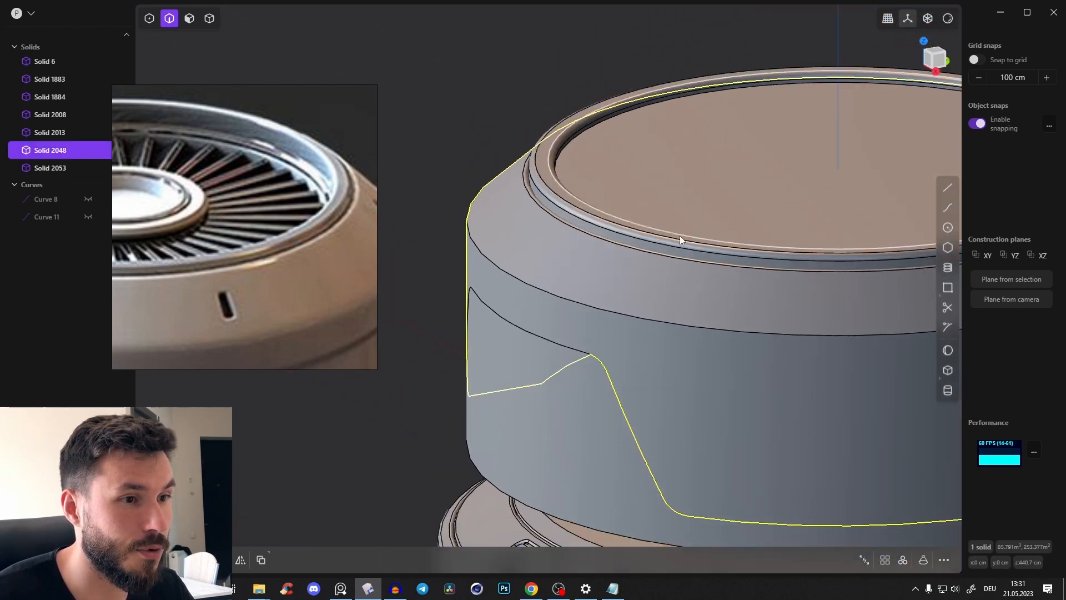
Examine the reference's vertical panel seams above the latch and compare them with the fan body from several angles
middle_drag(680, 235, 717, 242)
scroll(126, 317, down, 2)
scroll(125, 316, down, 1)
middle_drag(125, 316, 280, 259)
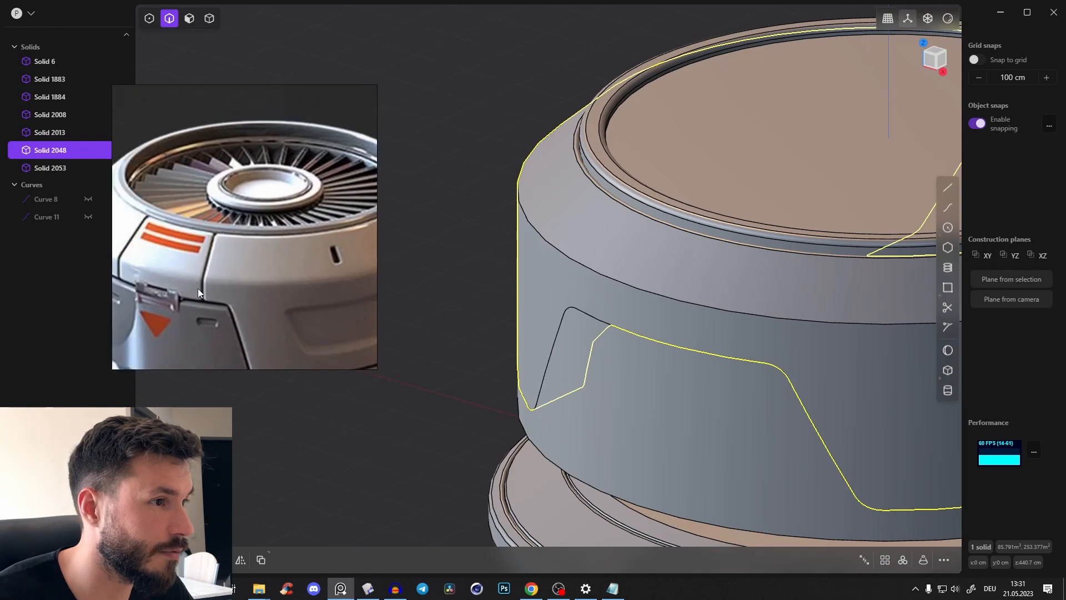
middle_drag(200, 281, 240, 235)
middle_drag(481, 235, 601, 226)
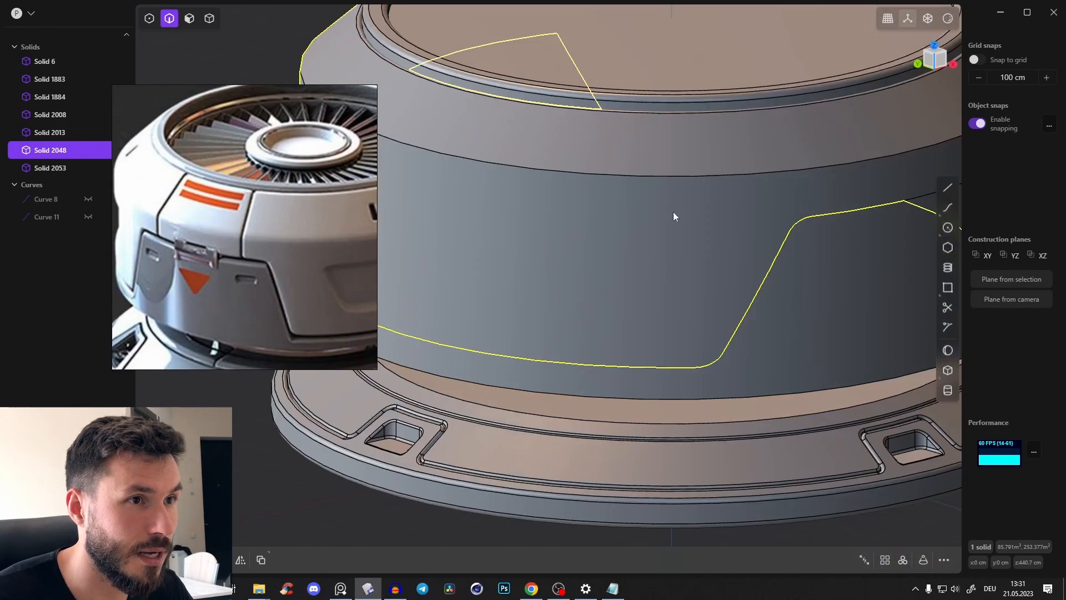
scroll(674, 214, down, 3)
middle_drag(681, 238, 572, 174)
scroll(572, 173, down, 2)
click(940, 62)
scroll(741, 148, up, 5)
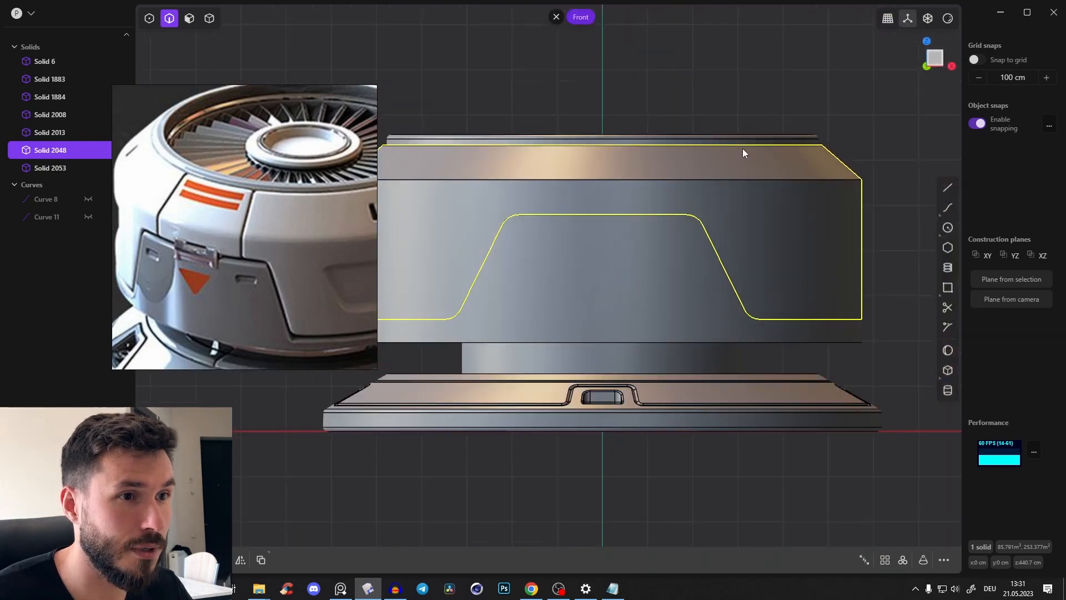
middle_drag(624, 169, 620, 240)
scroll(620, 240, down, 4)
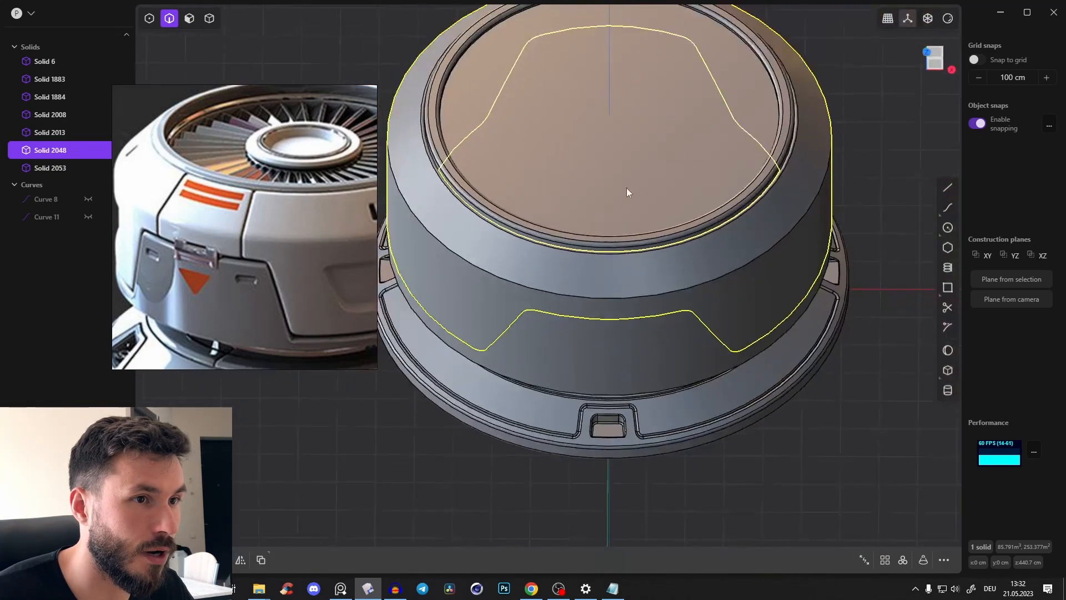
middle_drag(627, 187, 630, 230)
In top view, sketch a slanted line about 846 cm long from the body's centre past its front edge and mirror it across X
click(874, 130)
click(935, 57)
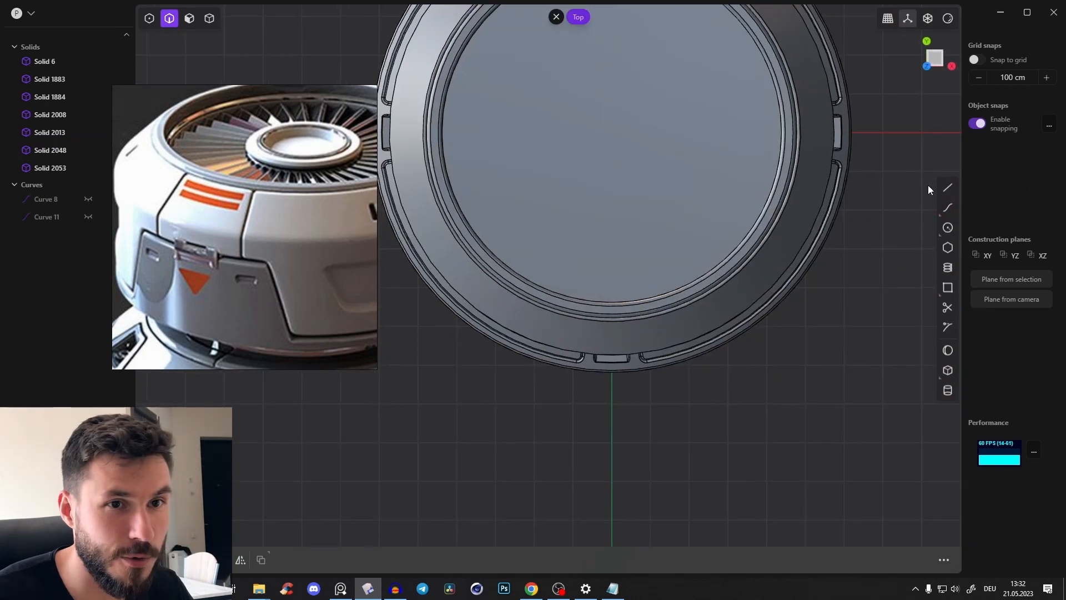
click(947, 188)
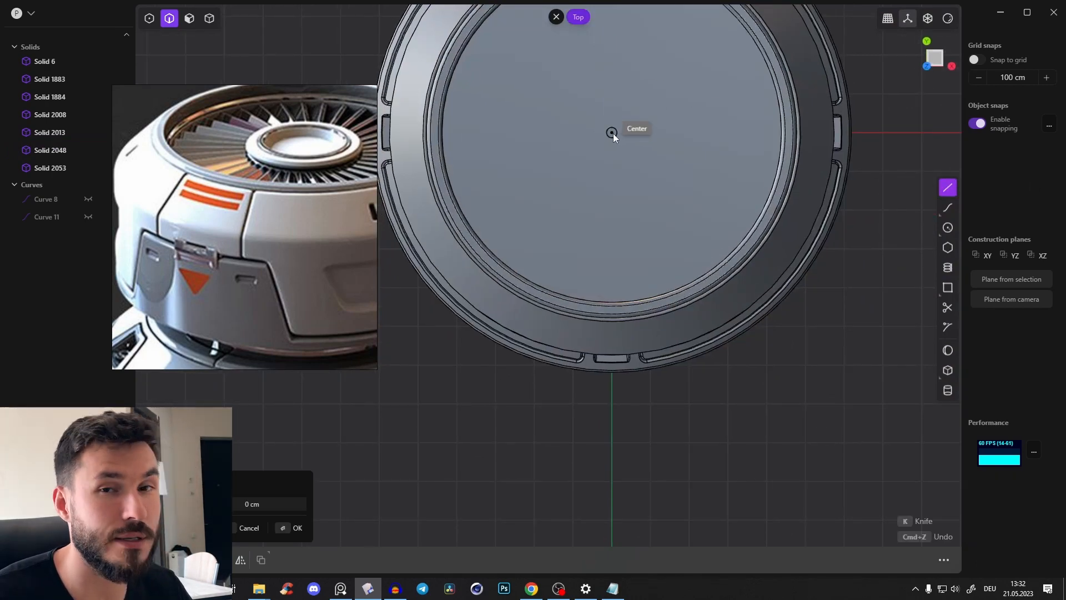
click(612, 133)
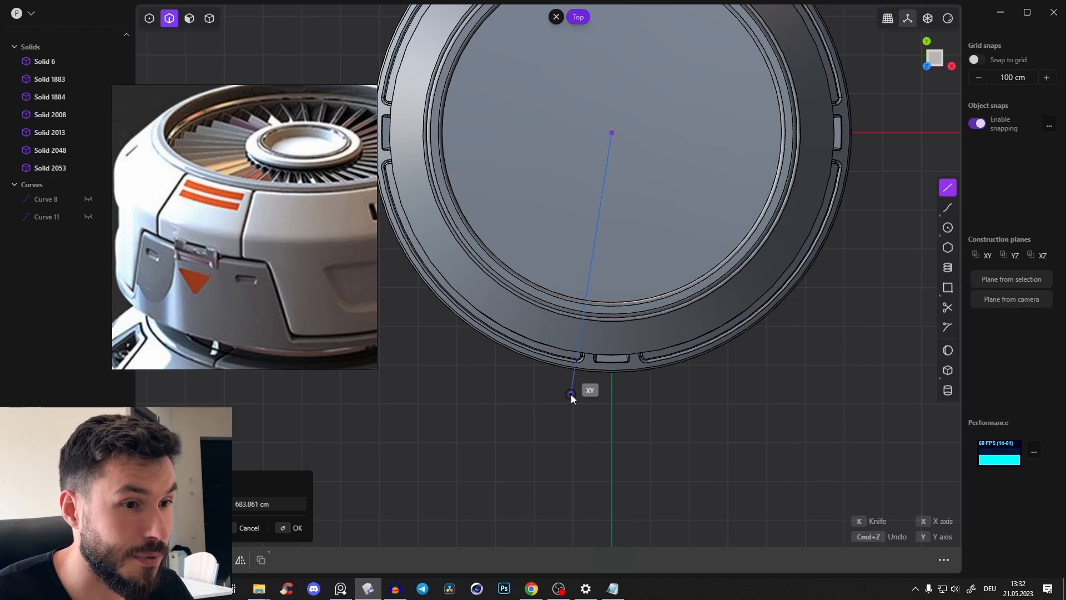
scroll(269, 319, down, 4)
middle_drag(267, 312, 266, 284)
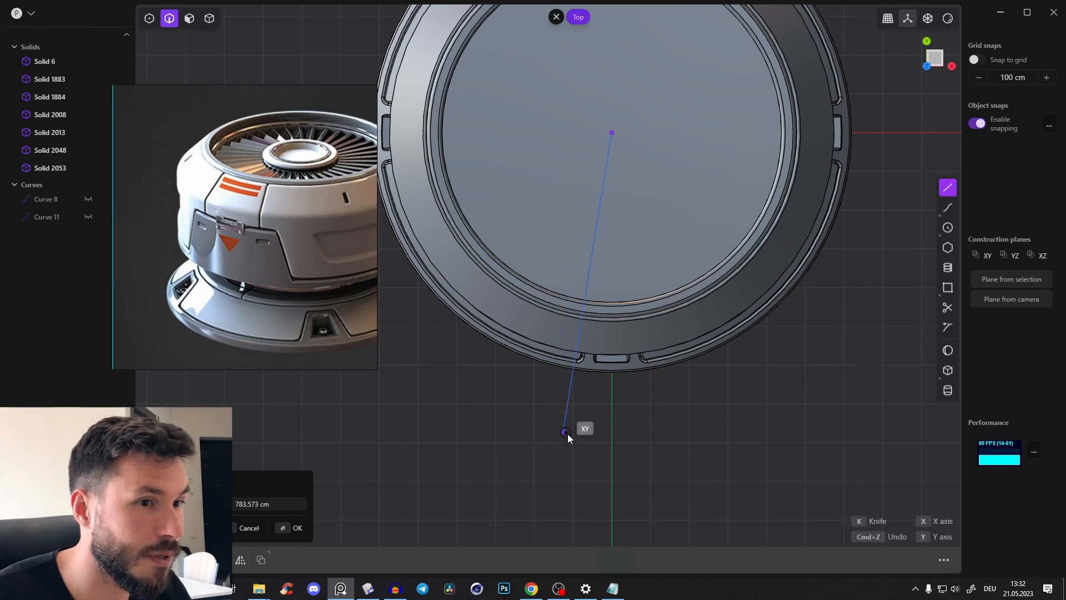
click(564, 457)
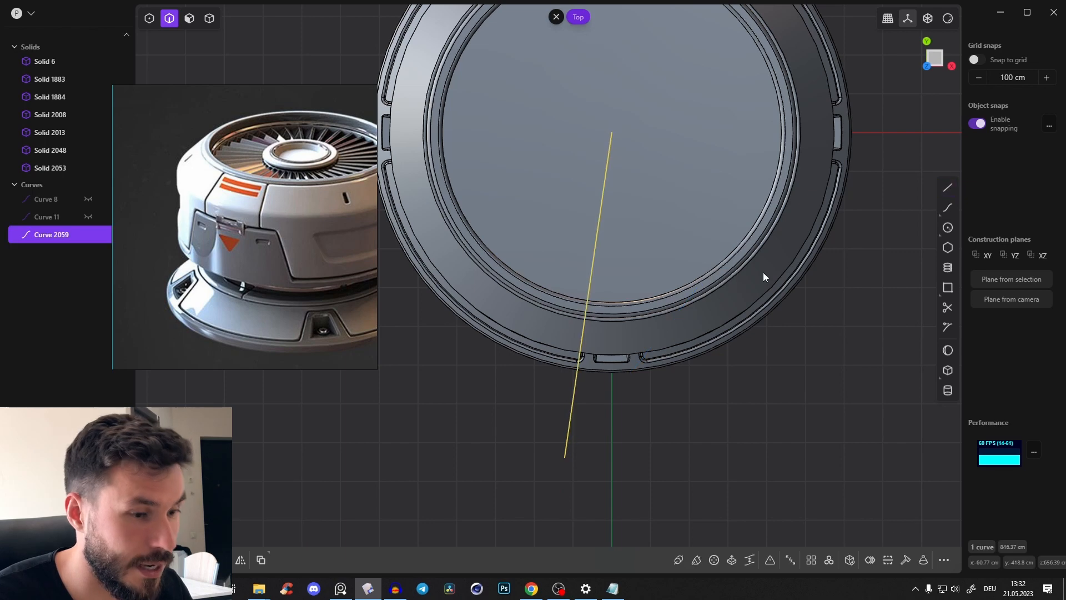
key(alt+x)
key(x)
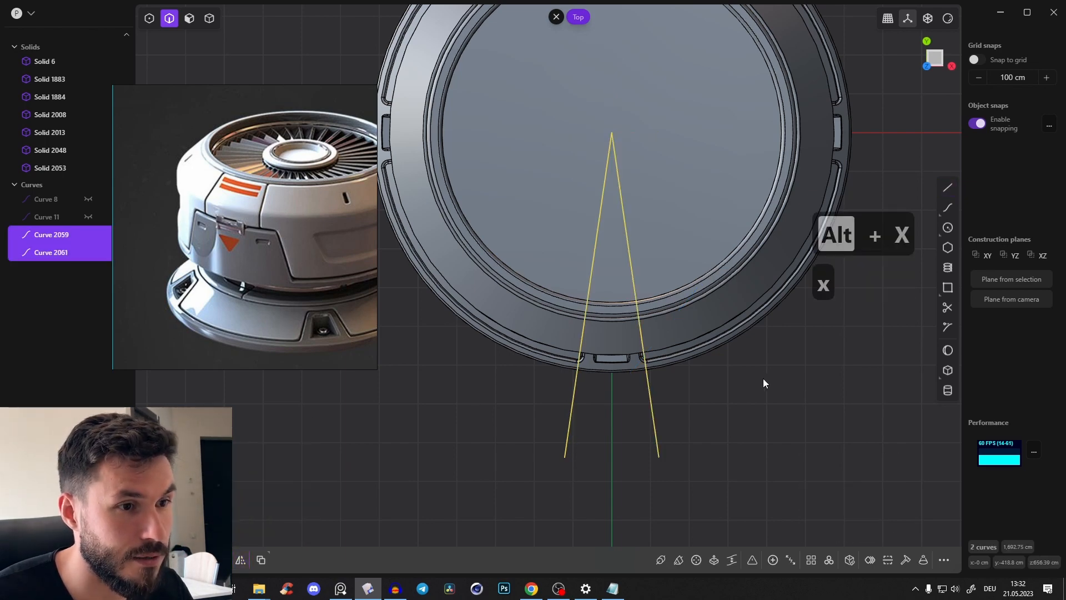
Join the two mirrored lines into one V-shaped curve and try to use it as the cutter for the body
middle_drag(502, 346, 574, 243)
key(c)
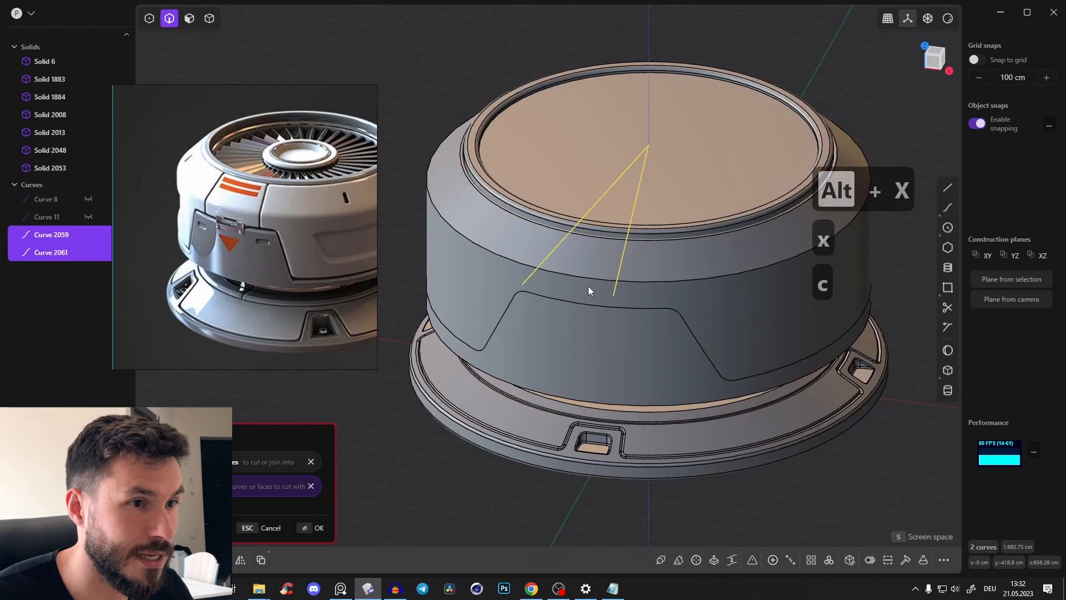
key(Escape)
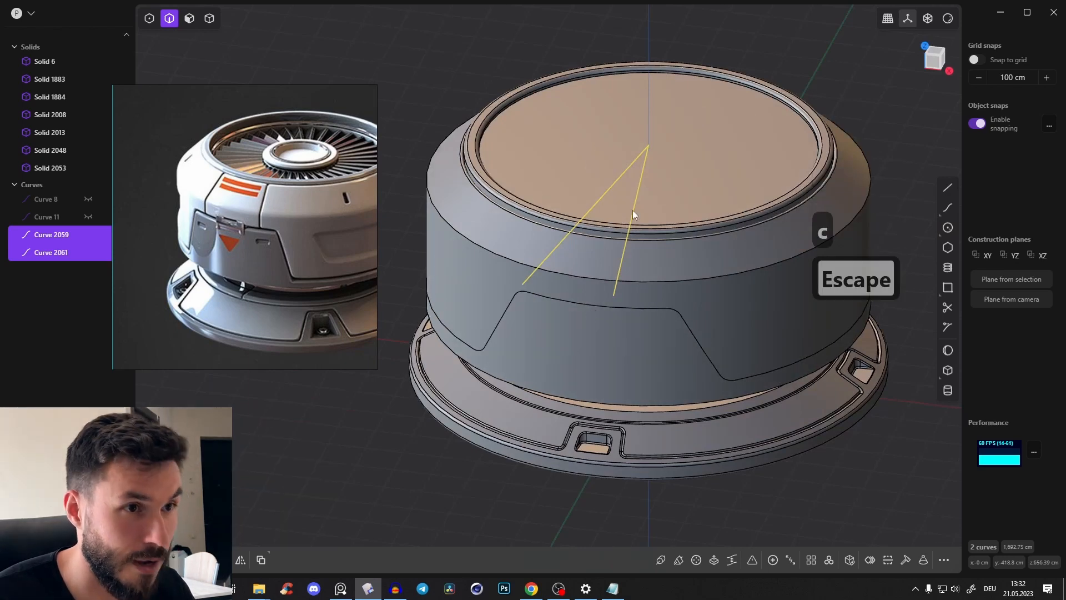
key(j)
key(c)
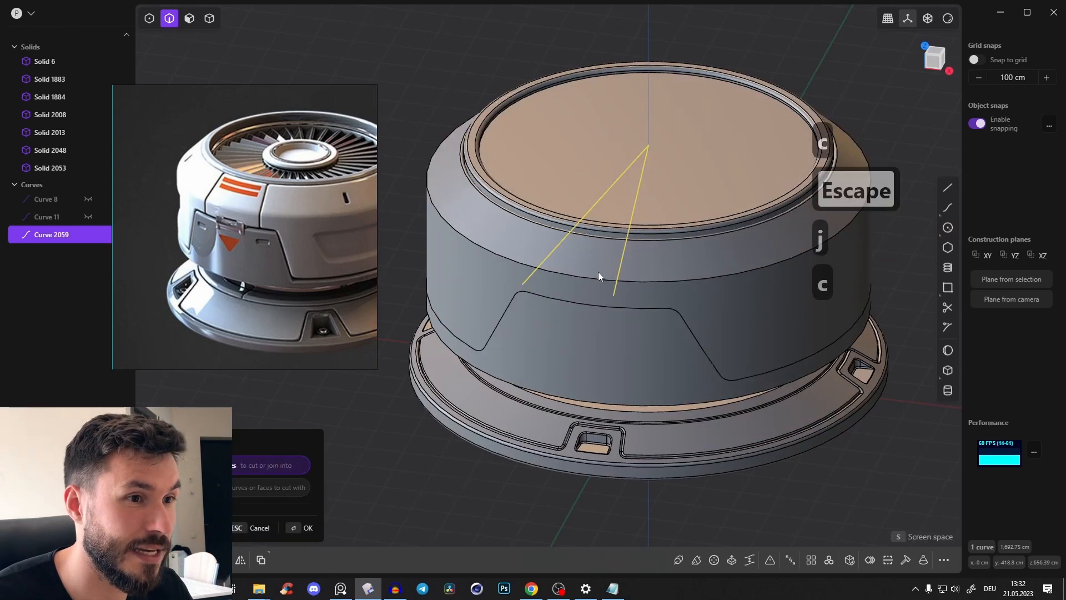
middle_drag(600, 252, 645, 273)
Abandon the cut and delete the joined V-shaped curve
key(ctrl+z)
scroll(645, 273, up, 2)
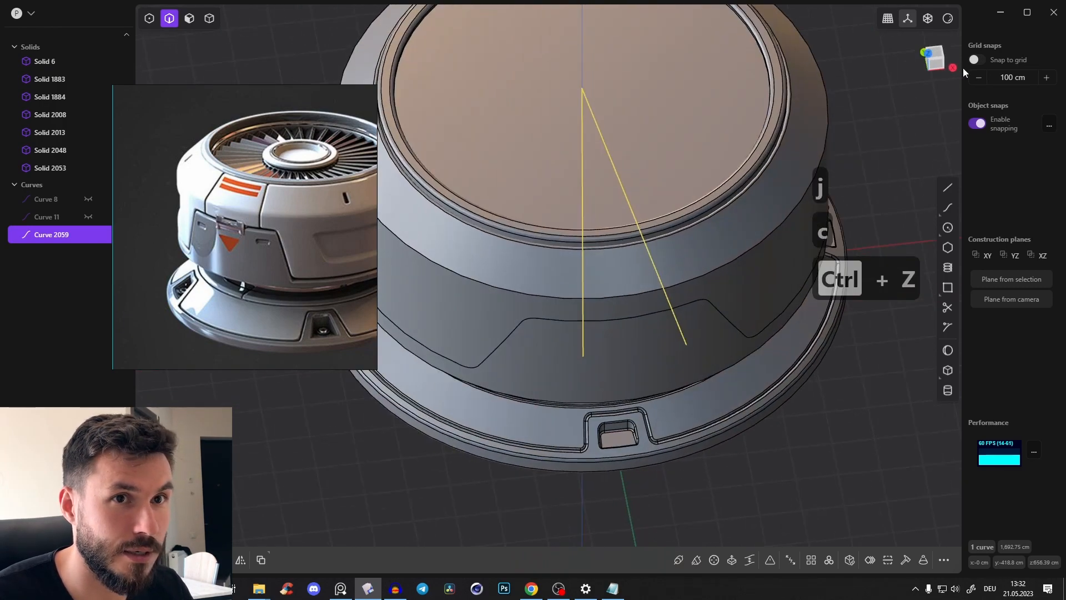
middle_drag(639, 123, 780, 132)
key(x)
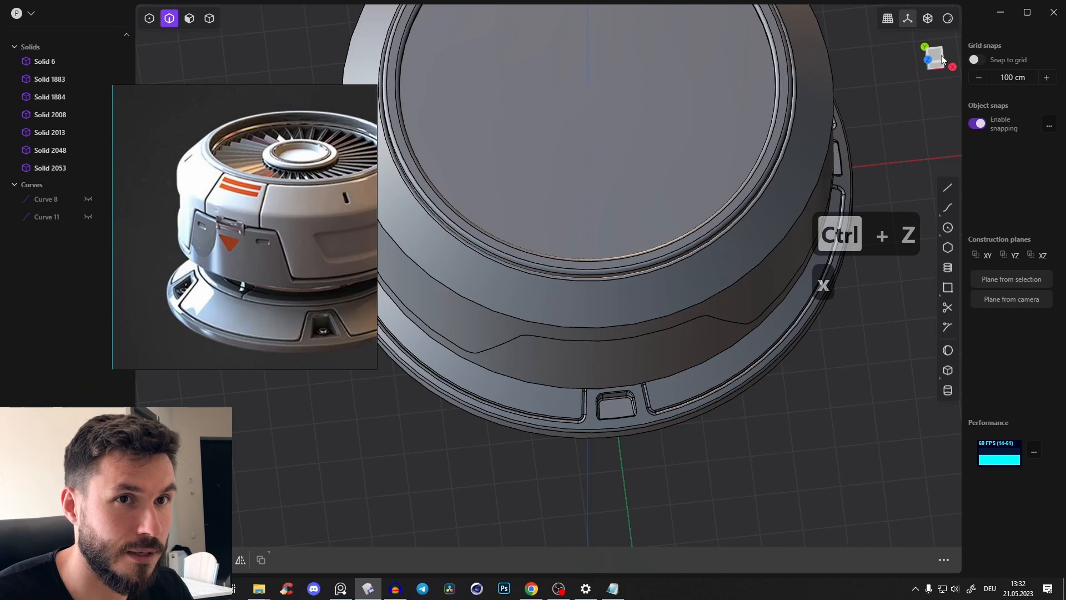
In top view, sketch a slanted line about 733 cm long from the body's centre past its front edge and mirror it across X
click(939, 64)
key(a)
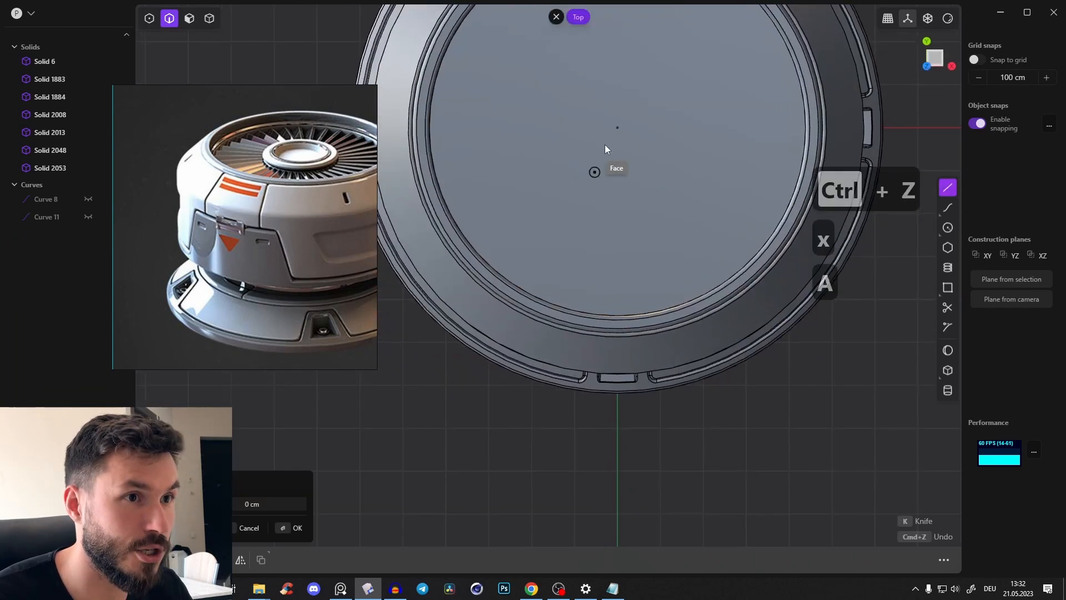
click(616, 128)
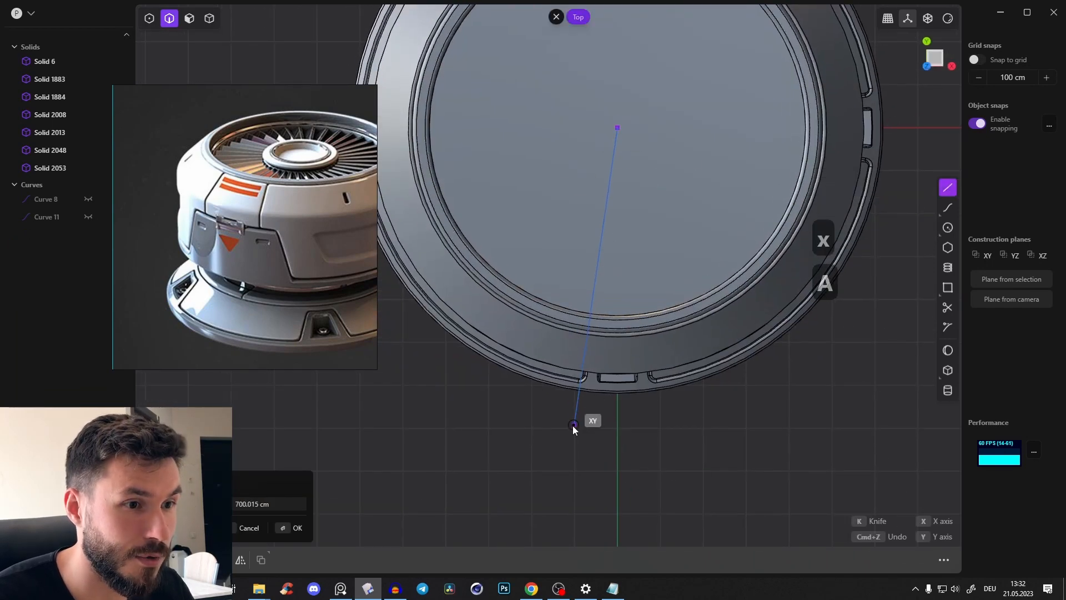
click(552, 435)
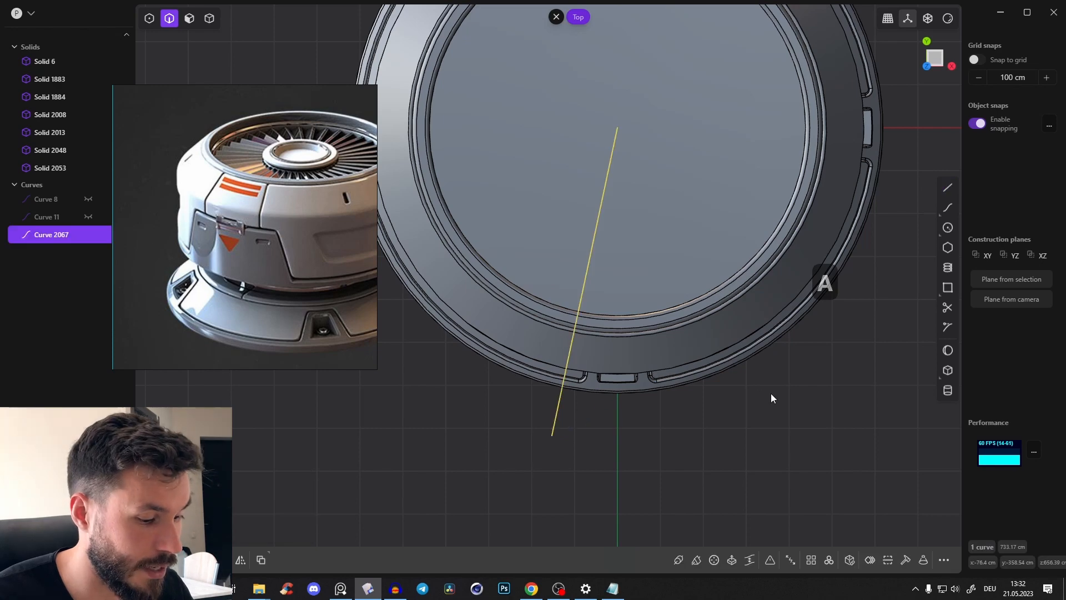
key(alt+x)
key(x)
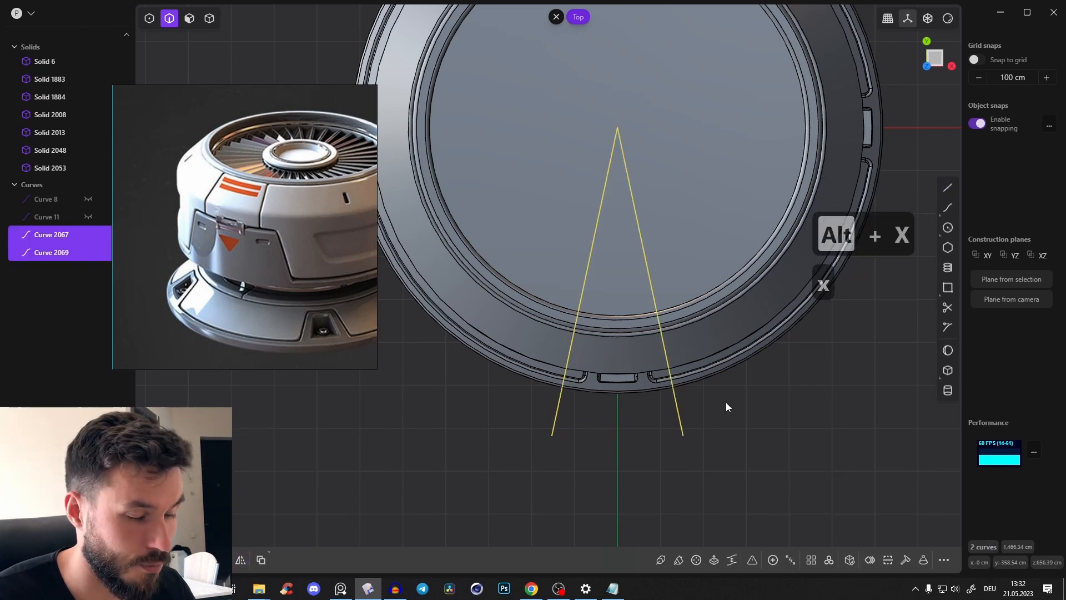
Join the two mirrored lines into one V-shaped curve and cut the upper shell with it to separate the front panel
key(j)
middle_drag(677, 342, 611, 227)
key(c)
click(635, 280)
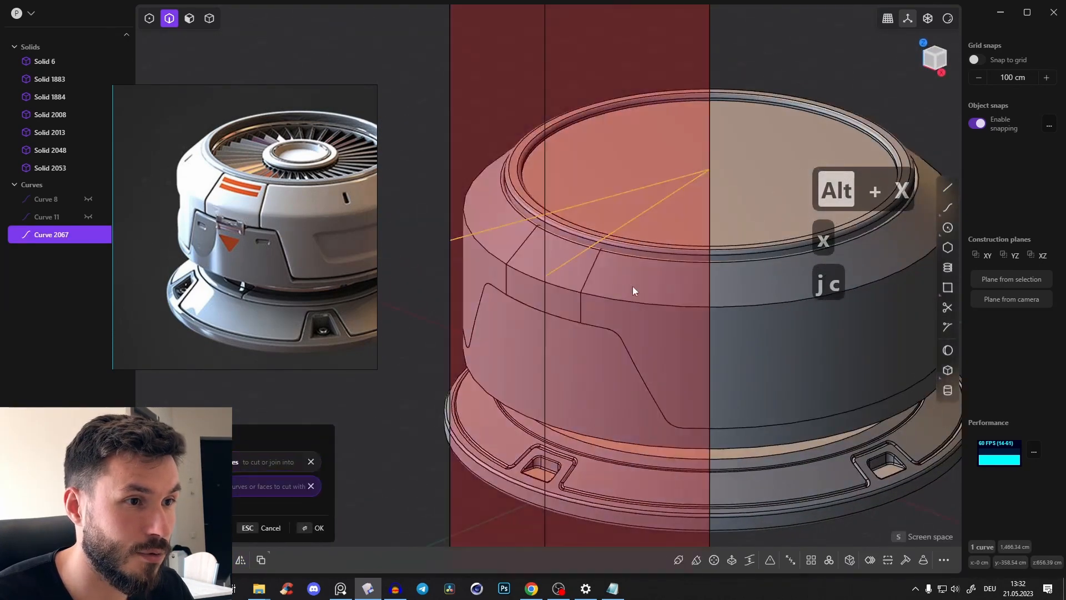
middle_drag(632, 286, 611, 299)
right_click(611, 299)
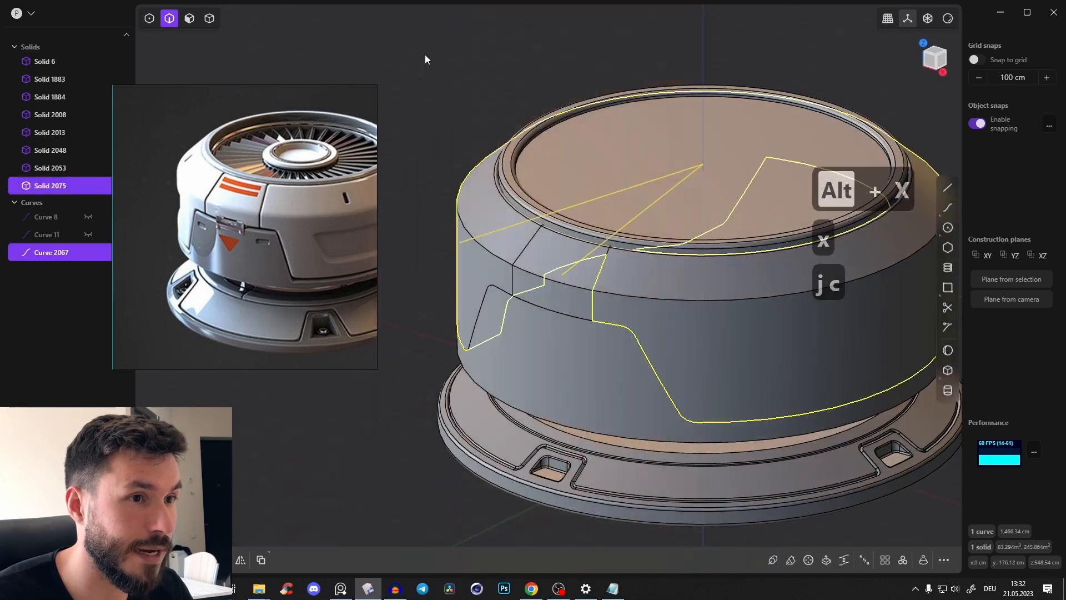
Delete the V-shaped cutting curve
click(424, 55)
key(2)
click(646, 209)
key(x)
Fillet the shoulder edge all around the upper shell, including the short segment between the two radial seams
middle_drag(655, 214, 589, 273)
scroll(591, 277, up, 3)
click(577, 267)
key(f)
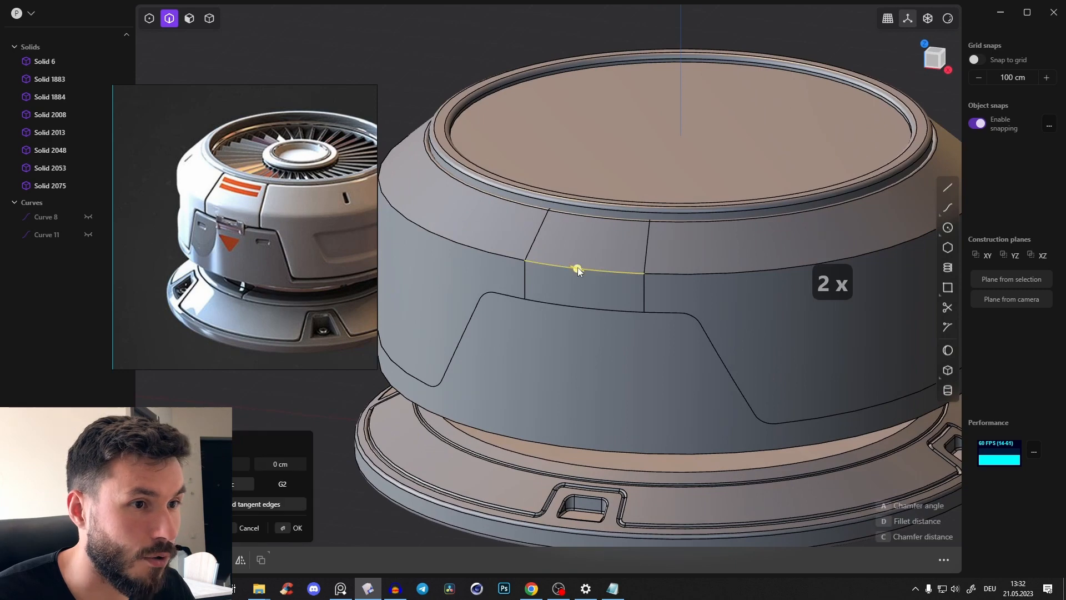
click(689, 272)
scroll(774, 251, down, 2)
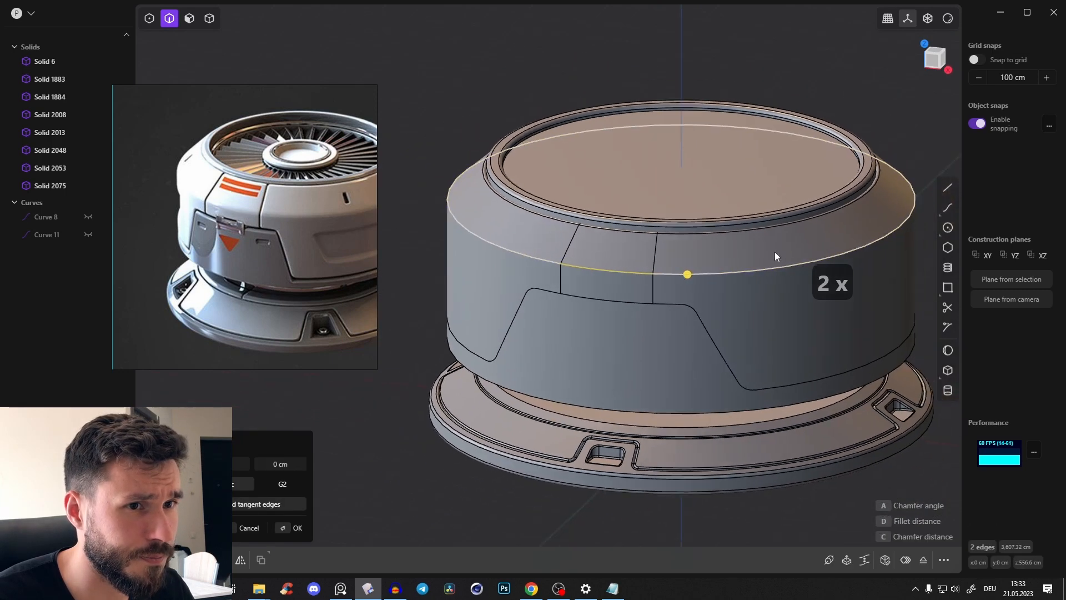
middle_drag(775, 251, 595, 88)
click(596, 89)
click(575, 292)
shift+click(640, 315)
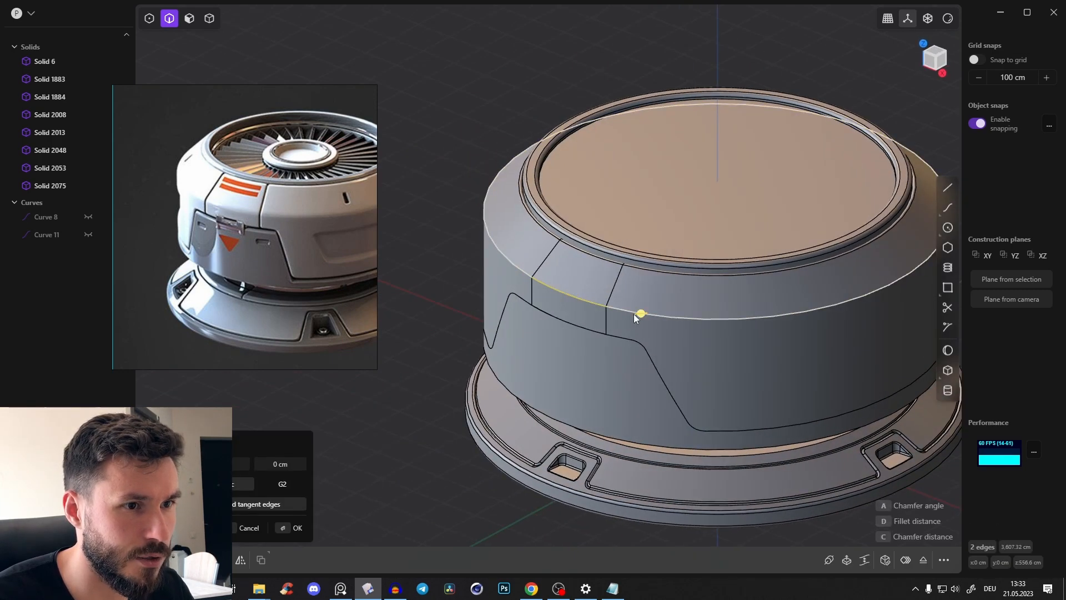
scroll(634, 314, up, 2)
drag(638, 314, 640, 314)
right_click(568, 313)
middle_drag(568, 313, 574, 292)
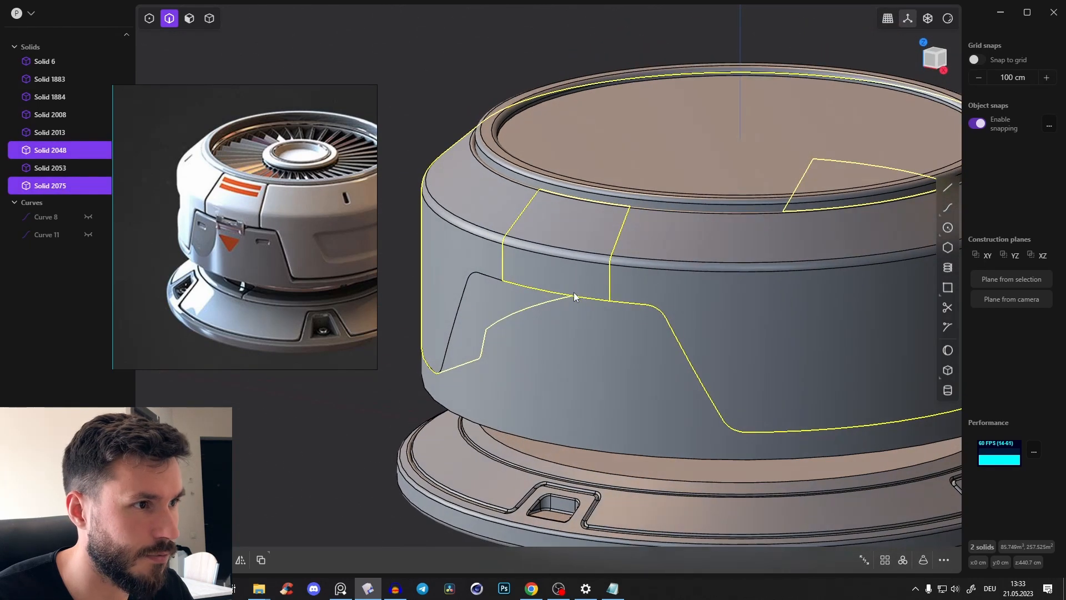
click(457, 68)
Start a fillet on the first radial seam of the front panel and turn on see-through display of hidden edges
scroll(447, 191, up, 2)
key(2)
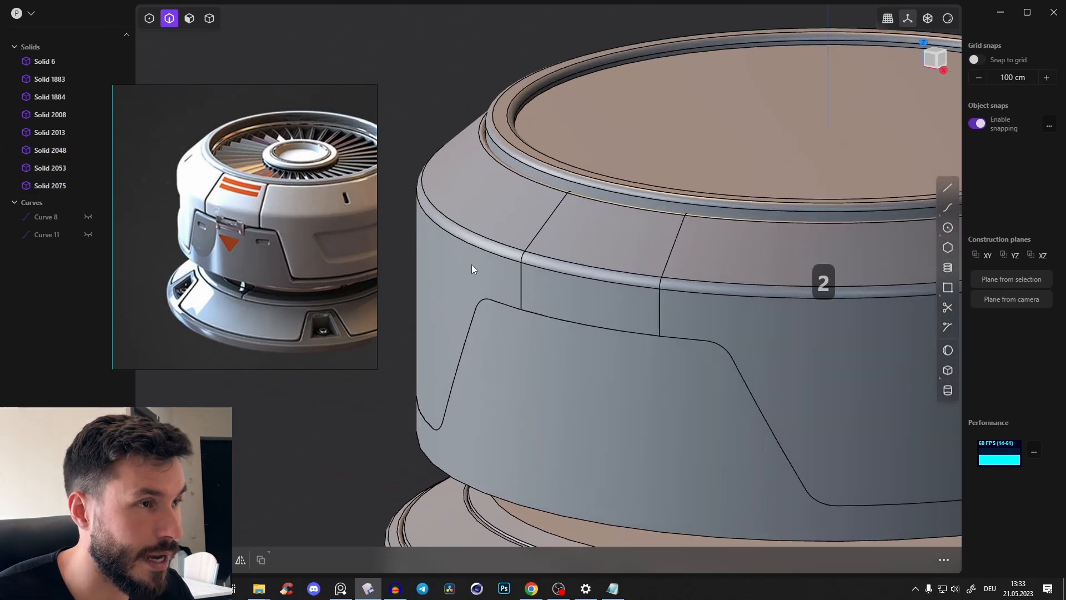
click(519, 286)
key(f)
middle_drag(517, 284, 544, 228)
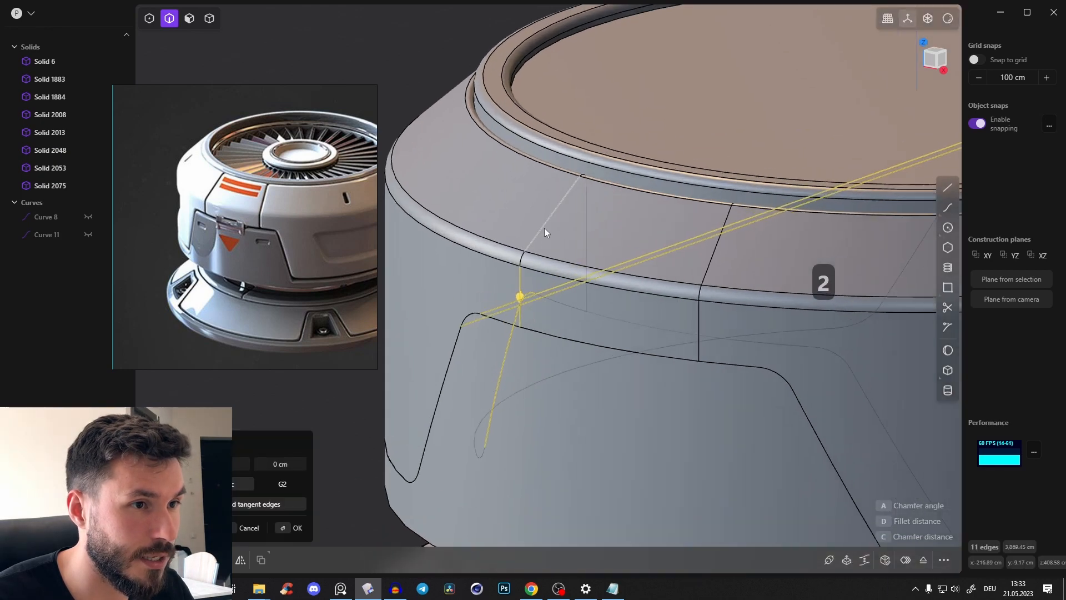
click(538, 225)
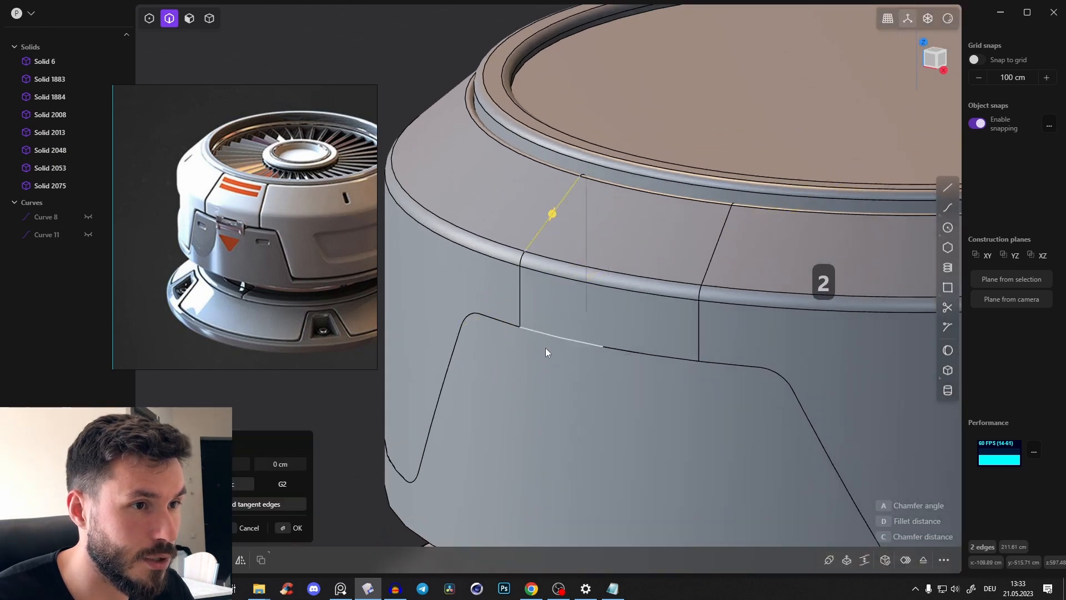
click(472, 312)
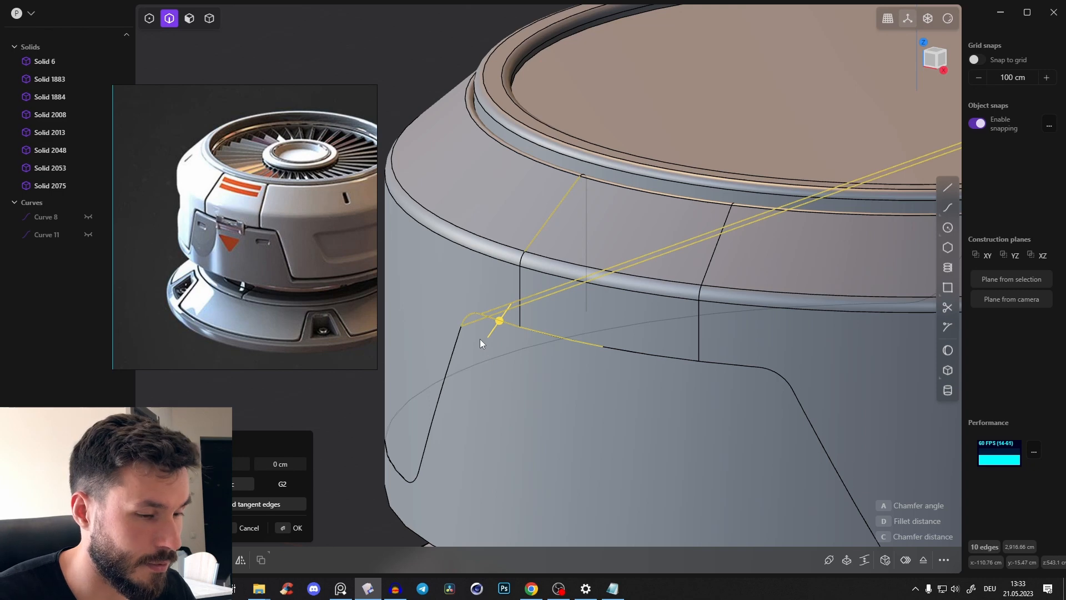
key(ctrl+t)
key(ctrl+z)
key(alt+z)
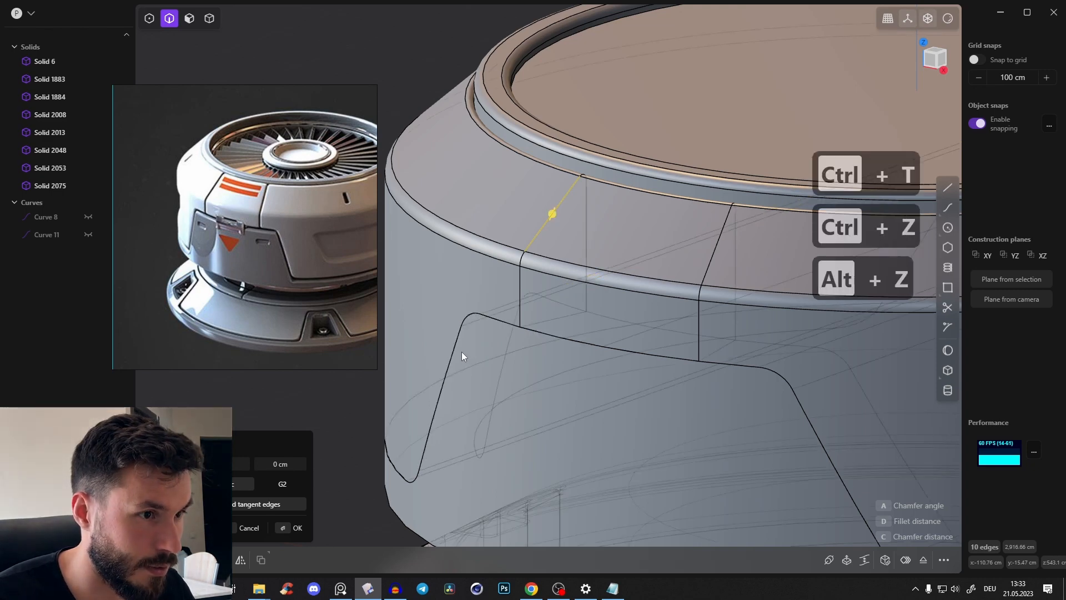
Add the upper edge and both slanted sides of the trapezoidal latch panel to the fillet selection
click(451, 345)
shift+middle_drag(653, 372, 620, 318)
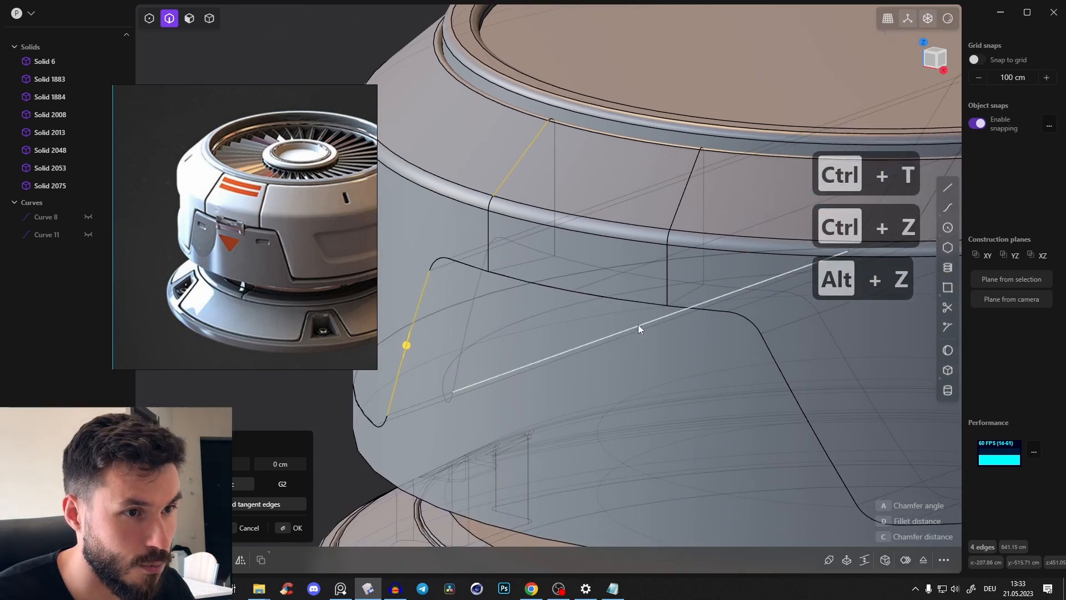
scroll(625, 301, up, 2)
scroll(532, 297, up, 3)
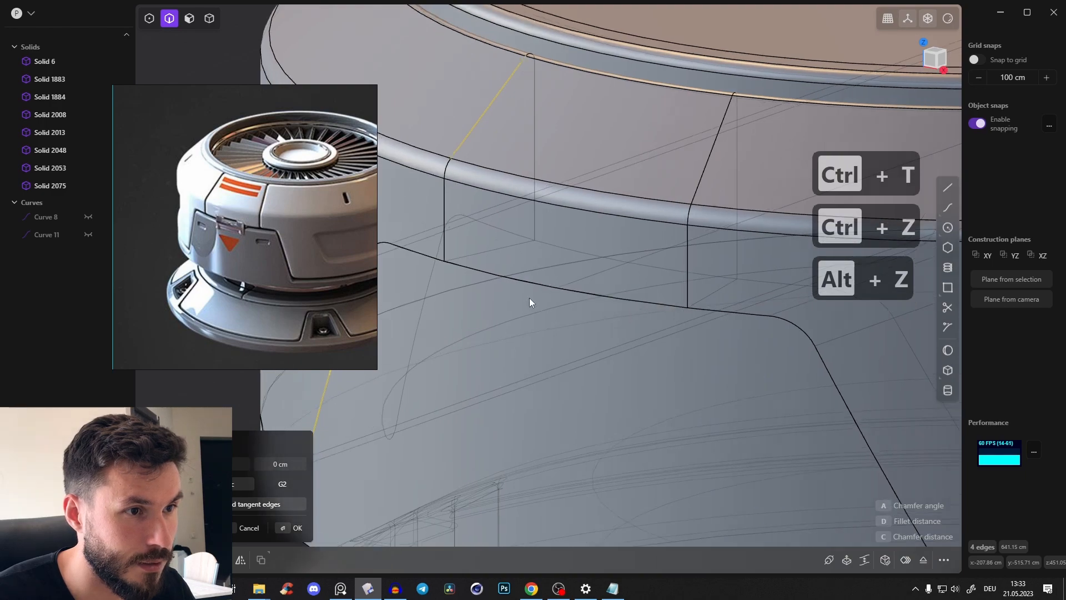
click(531, 274)
shift+middle_drag(849, 379, 758, 309)
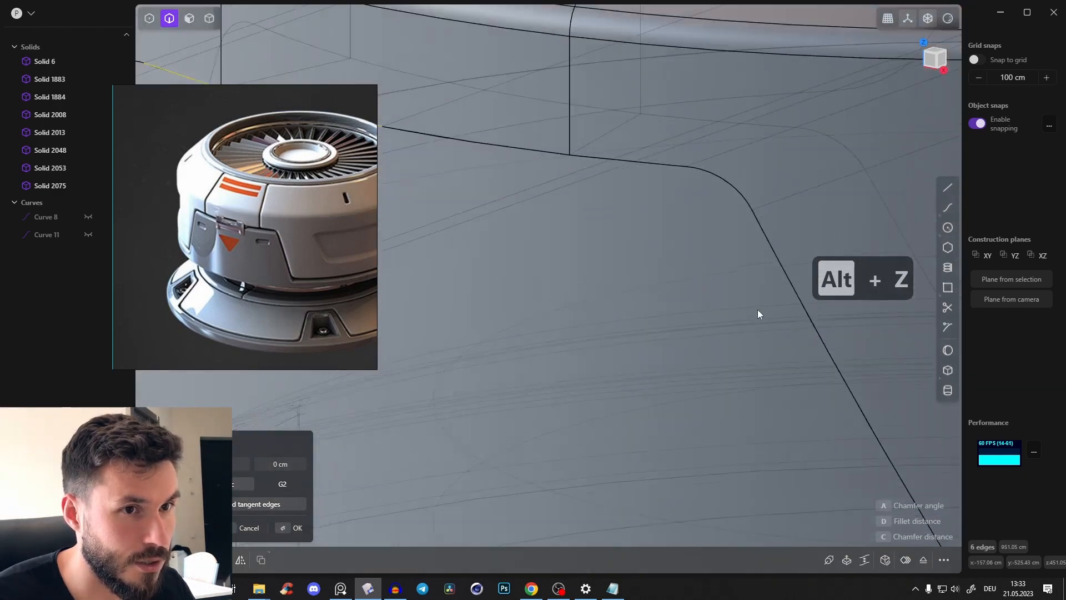
scroll(758, 308, down, 2)
click(756, 253)
scroll(755, 256, down, 3)
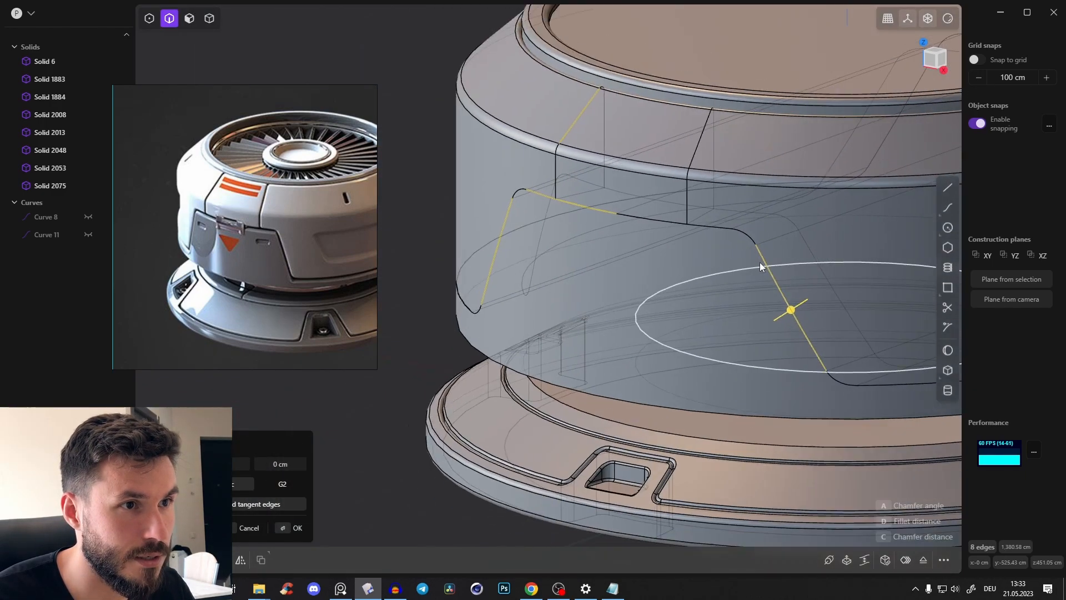
Add the second radial seam, fillet all selected panel seams about 4.4 cm and turn off the see-through display
drag(779, 331, 778, 328)
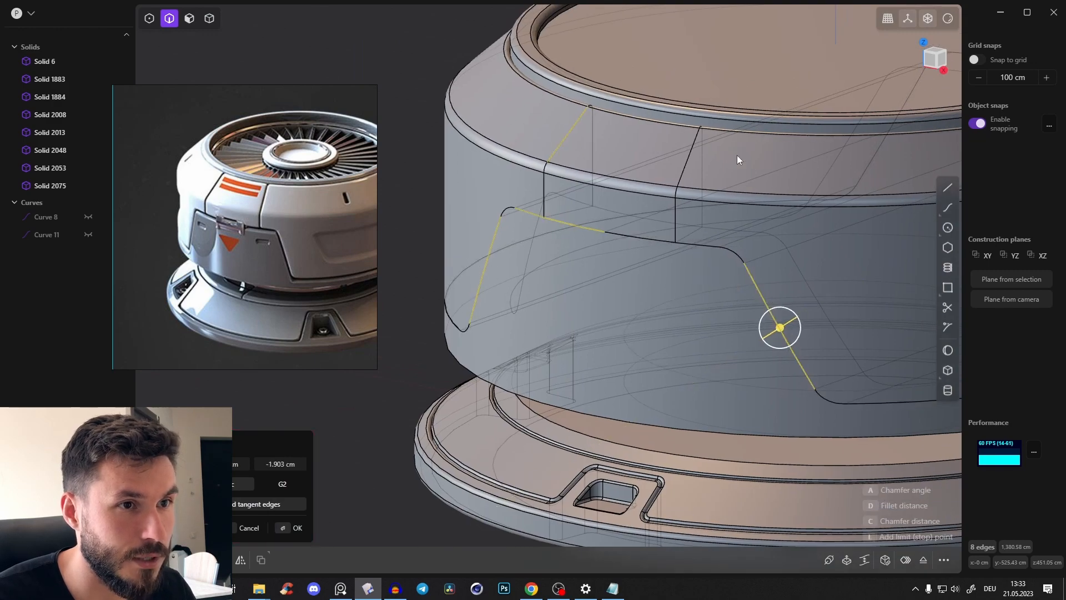
key(ctrl+z)
scroll(692, 158, up, 3)
scroll(693, 162, up, 3)
shift+click(672, 165)
scroll(670, 192, down, 4)
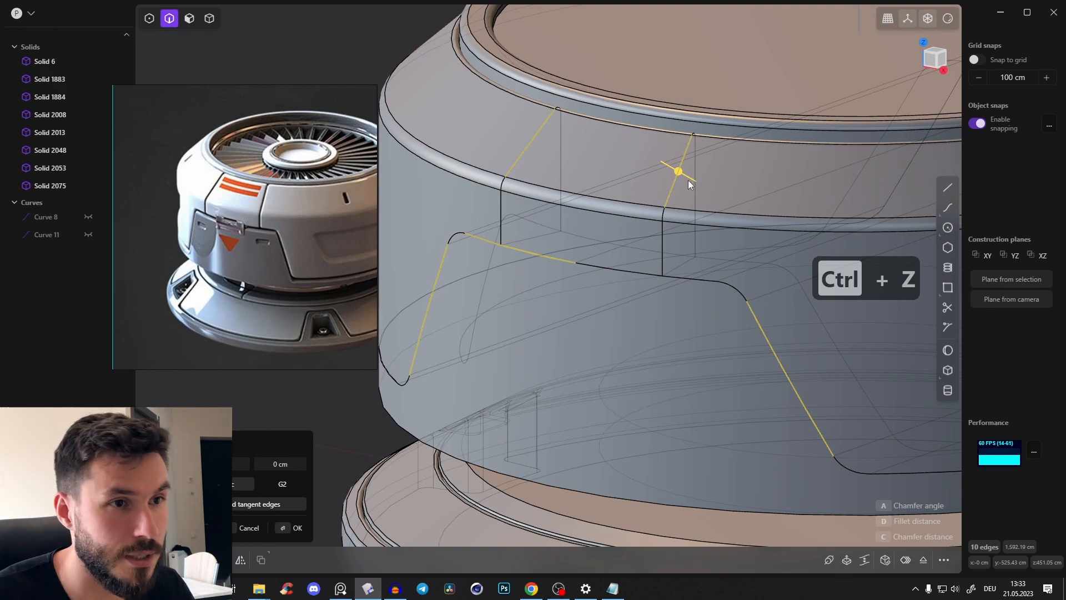
drag(678, 175, 675, 176)
scroll(675, 176, down, 5)
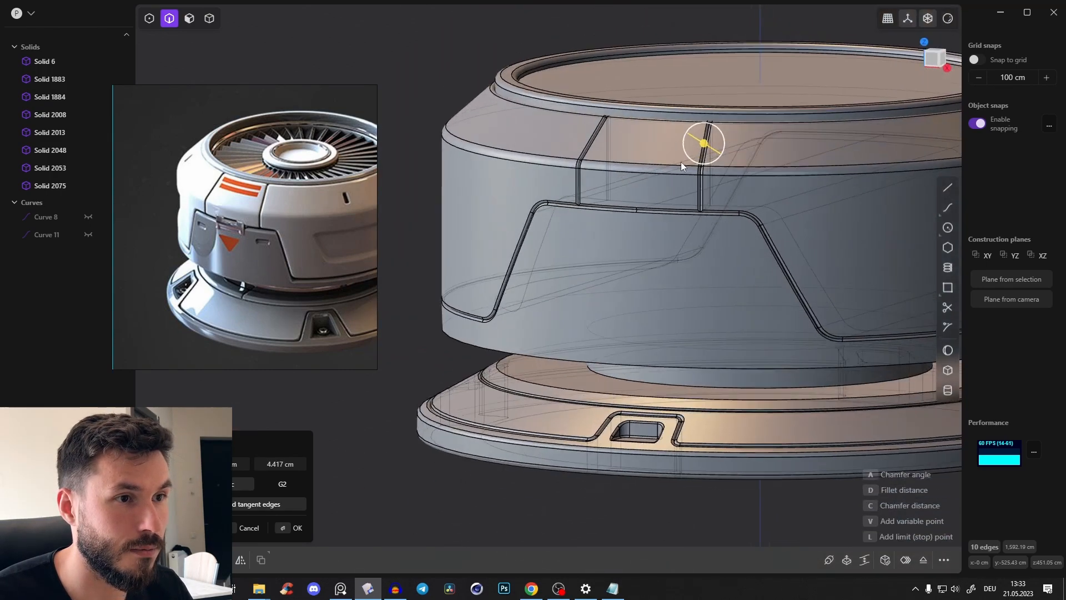
scroll(680, 162, up, 4)
key(alt+z)
right_click(333, 45)
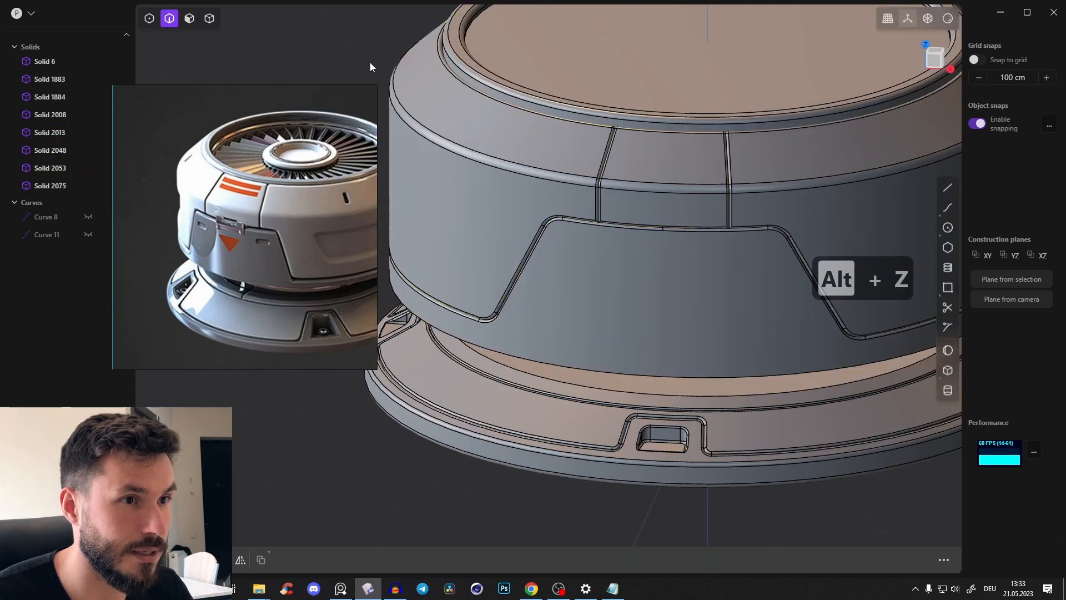
Inspect the filleted seams under red glossy shading and in the default grey shading, and compare them with the reference image
scroll(694, 132, down, 3)
click(950, 19)
click(920, 63)
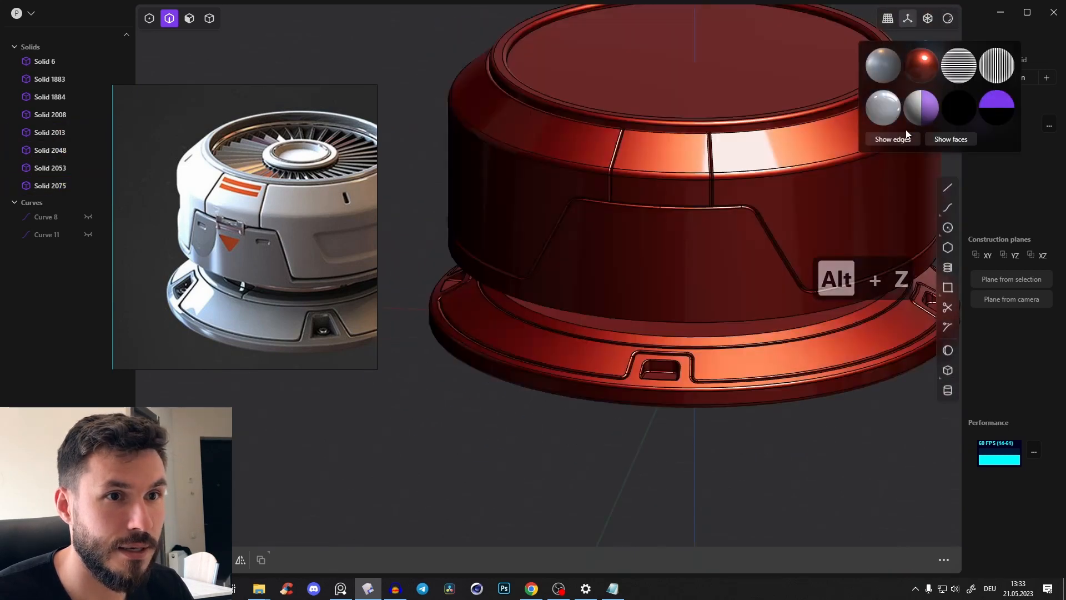
middle_drag(683, 222, 634, 217)
click(948, 19)
click(883, 78)
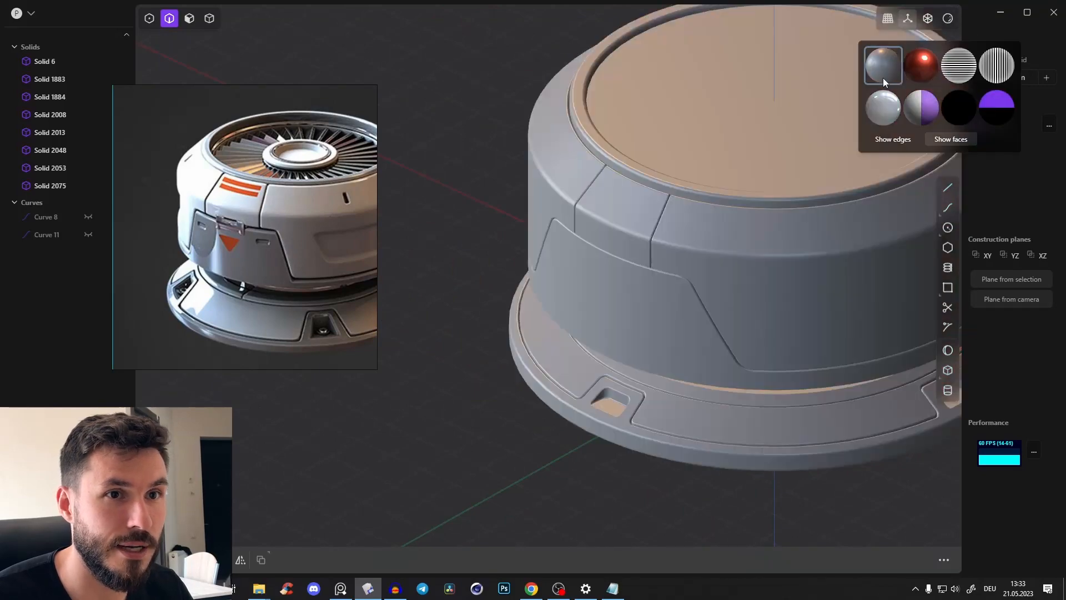
click(893, 139)
scroll(652, 212, down, 5)
key(ctrl+z)
scroll(314, 254, up, 3)
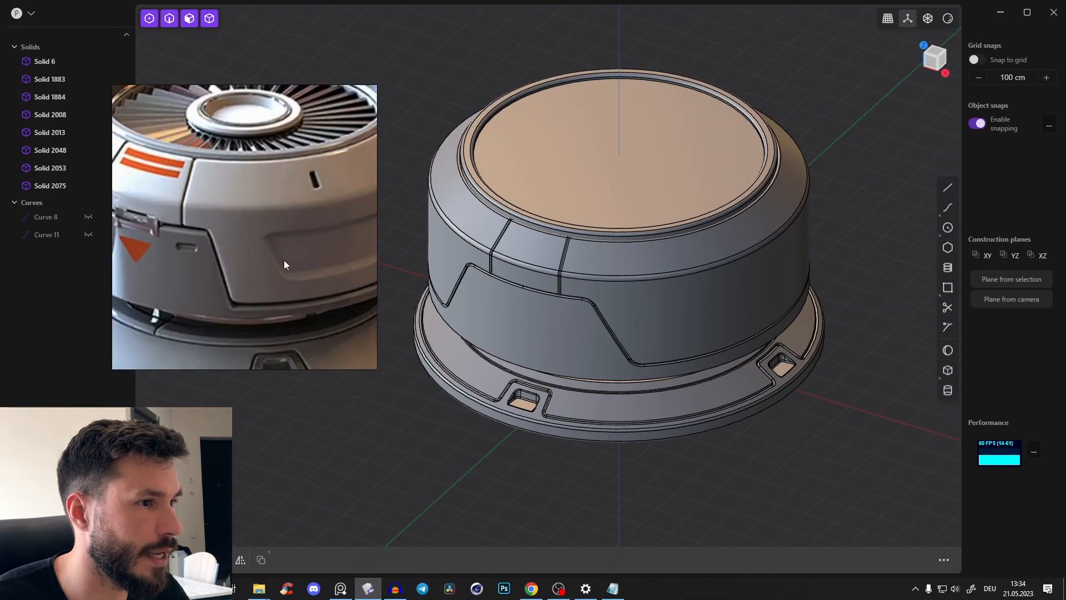
scroll(285, 260, down, 3)
middle_drag(528, 241, 542, 229)
key(q)
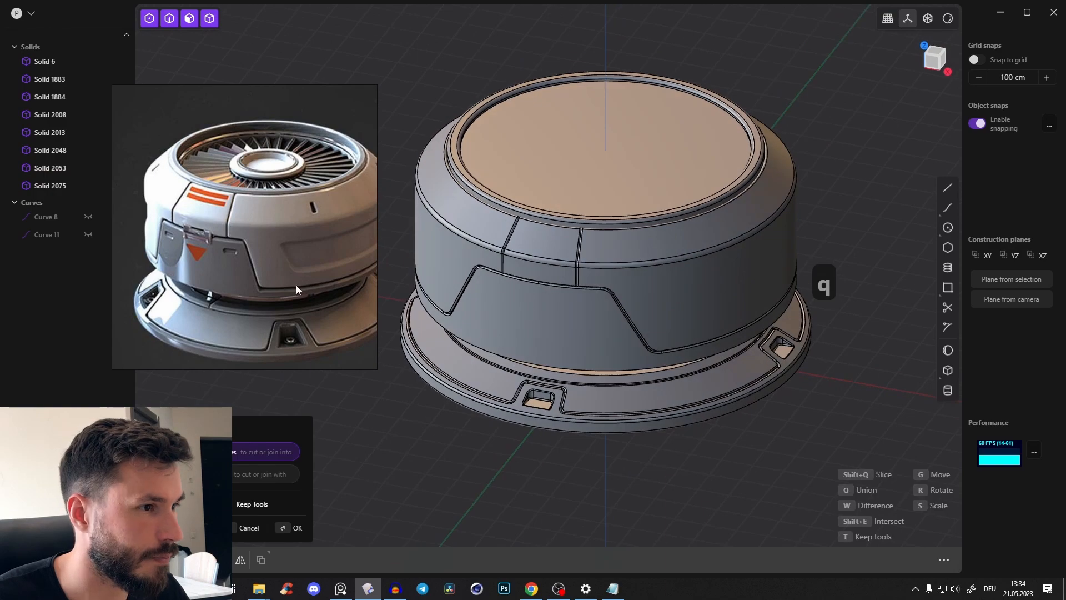
key(Escape)
Select the three solids of the base ring and rotate them 45° around the vertical axis in top view
middle_drag(626, 390, 605, 361)
click(679, 358)
click(715, 378)
click(717, 409)
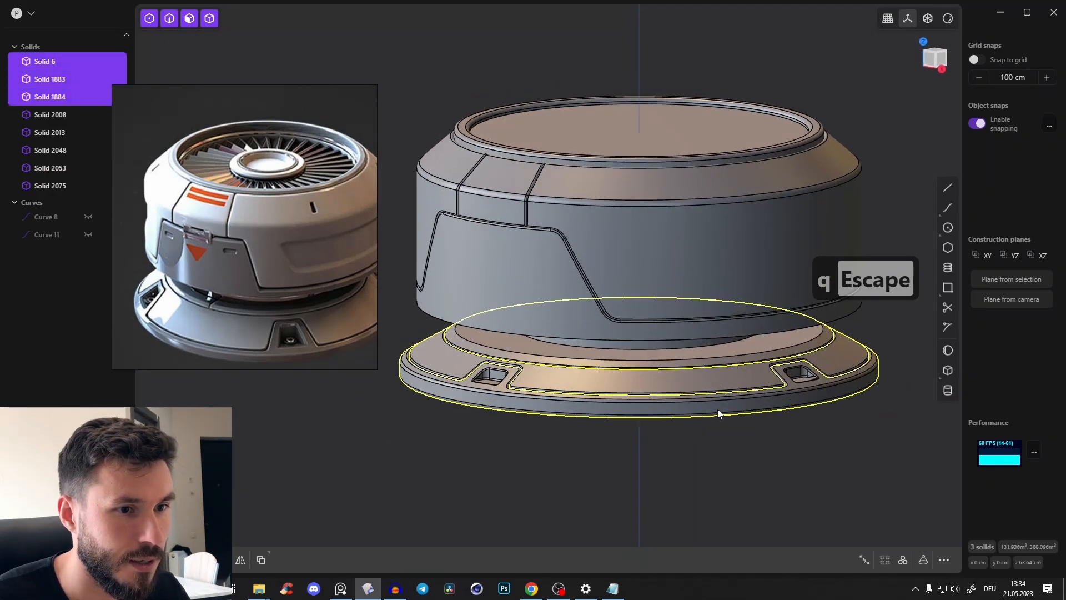
middle_drag(717, 409, 757, 415)
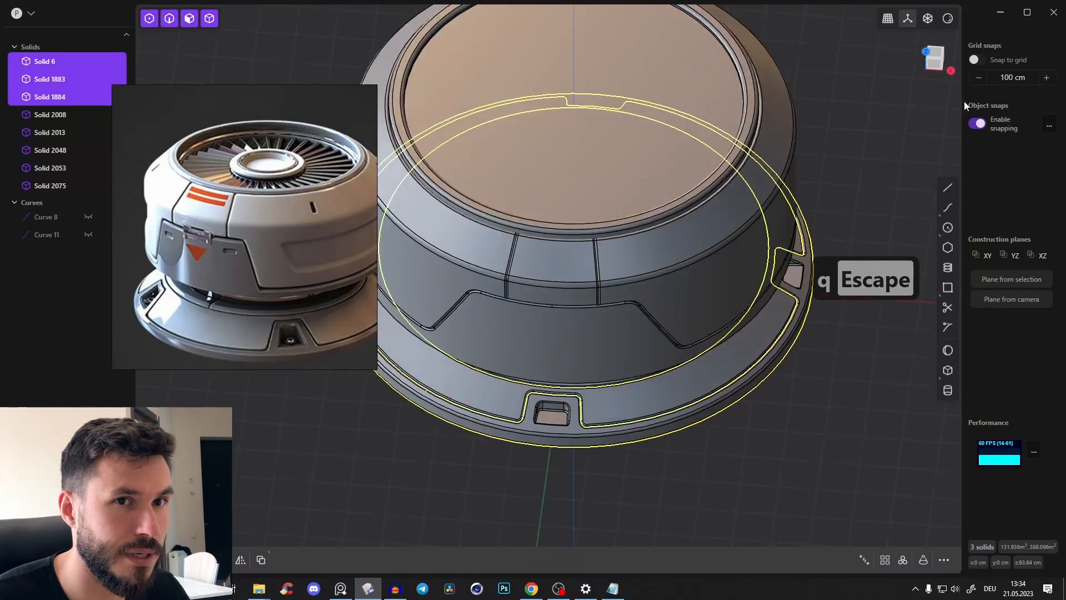
click(926, 52)
shift+middle_drag(719, 194, 762, 226)
scroll(757, 221, down, 2)
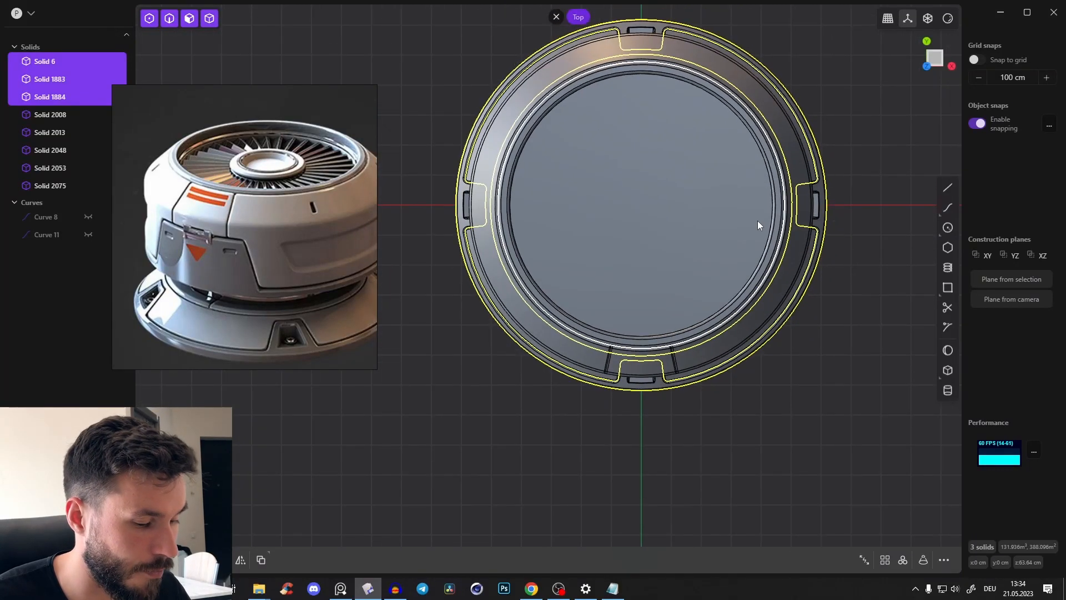
key(r)
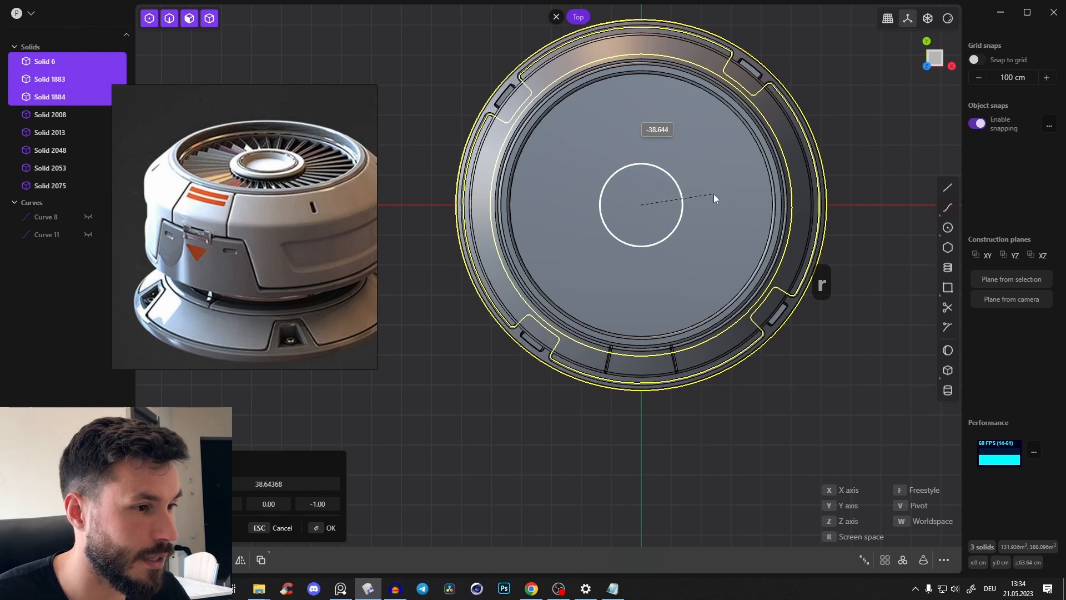
text(45)
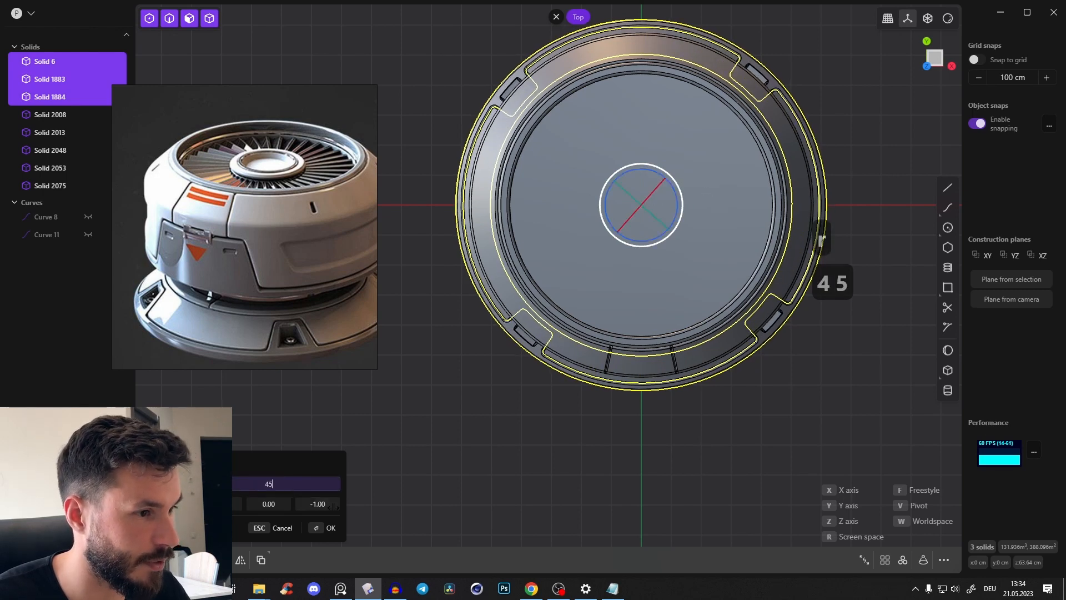
click(335, 525)
click(632, 484)
Examine the rotated base and the body's flat top, and compare the top with the reference's fan blades and hub
middle_drag(630, 482, 358, 307)
scroll(668, 200, up, 5)
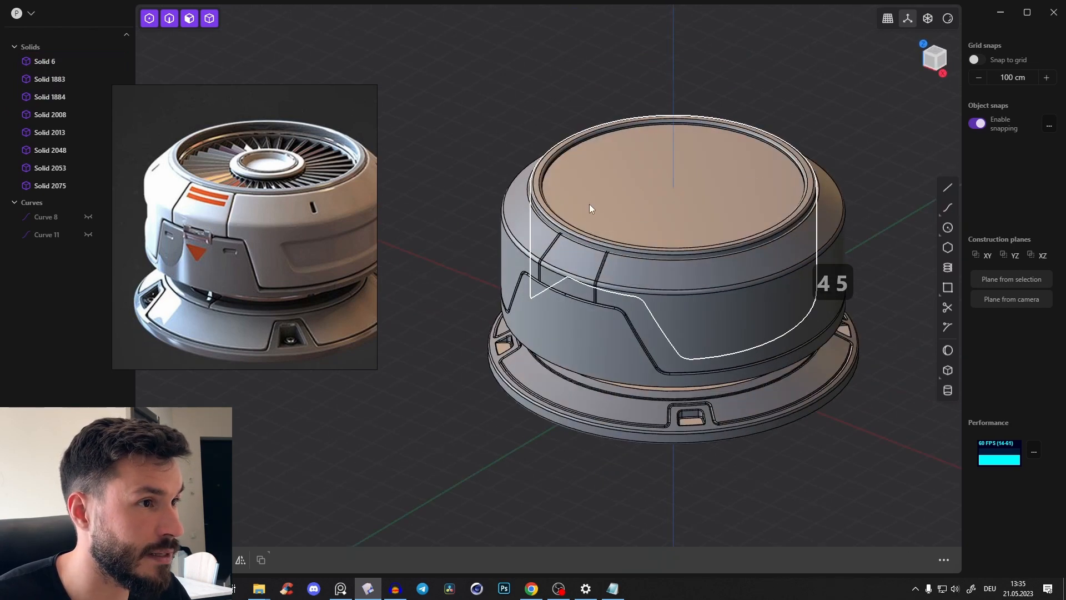
scroll(674, 215, up, 4)
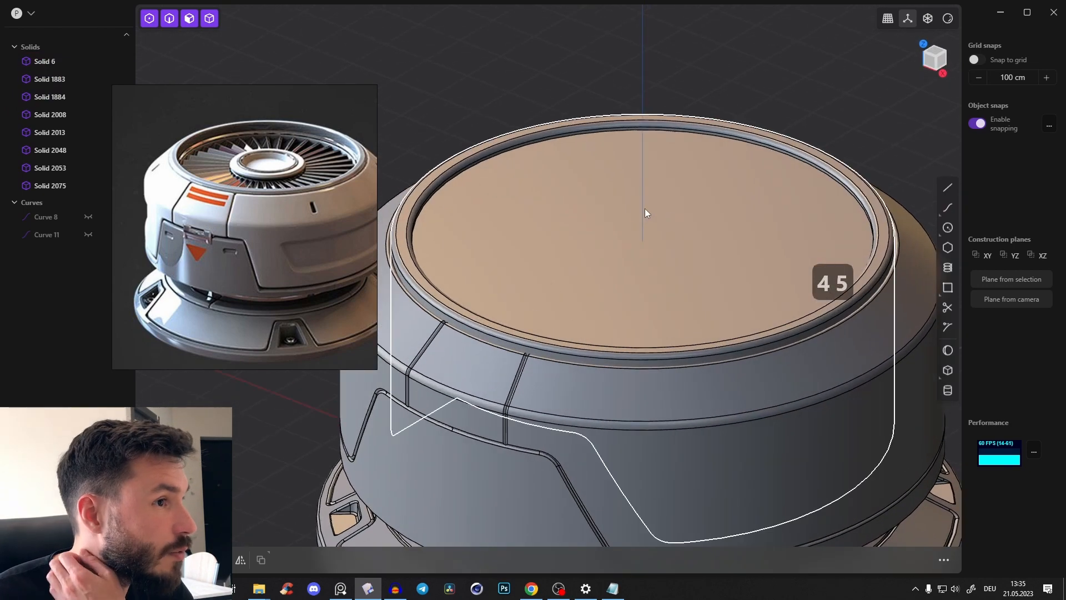
scroll(269, 155, up, 2)
scroll(272, 164, up, 1)
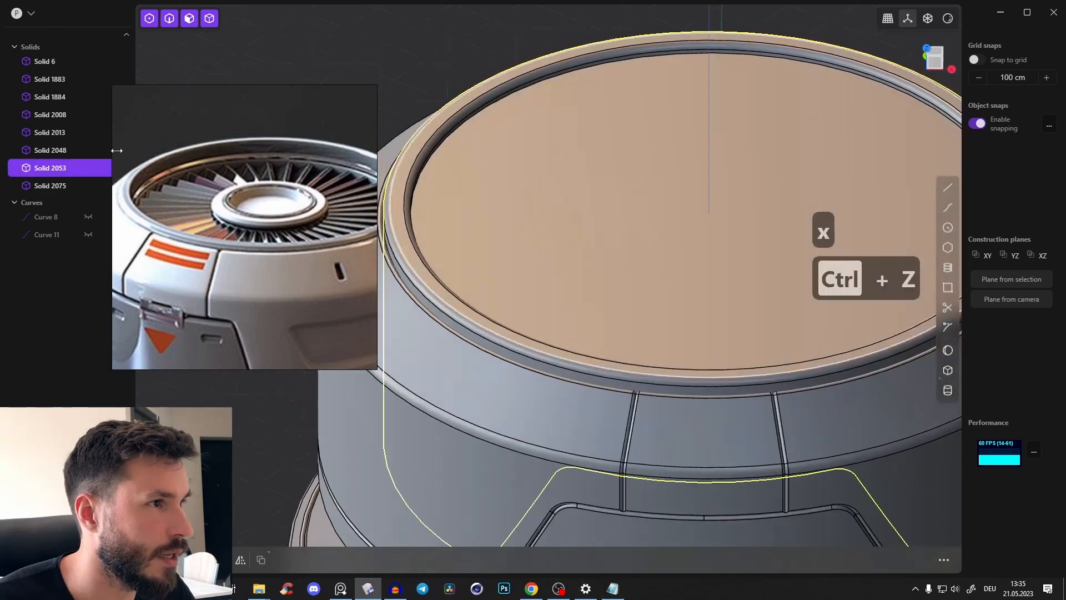
Examine the fan recess, outer rim and hub in the reference image against the model's flat top
scroll(133, 197, down, 2)
scroll(298, 201, up, 4)
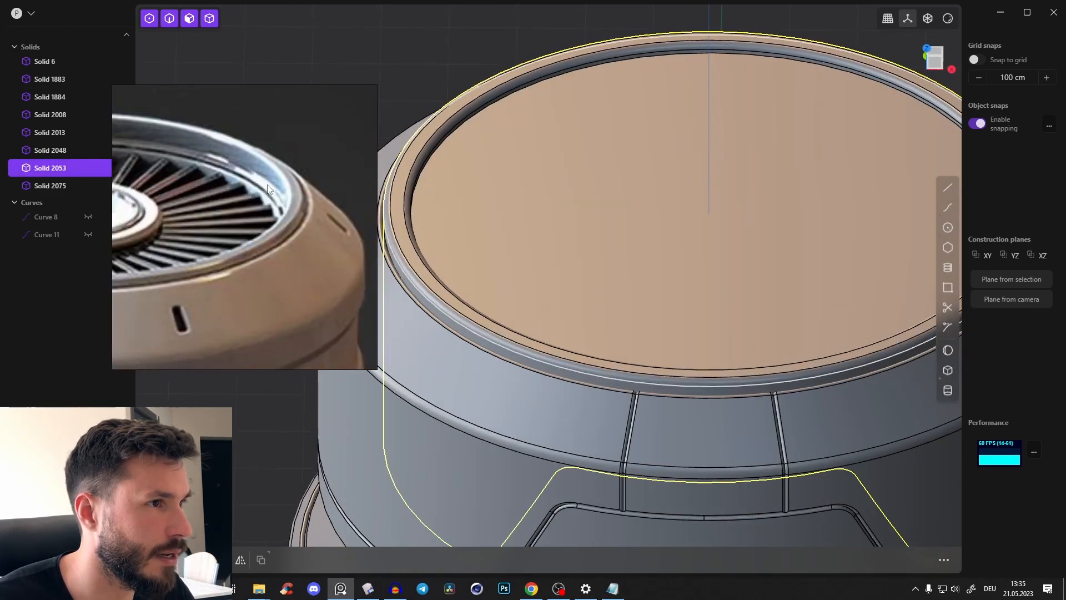
scroll(283, 212, down, 3)
scroll(255, 195, down, 2)
middle_drag(255, 195, 265, 197)
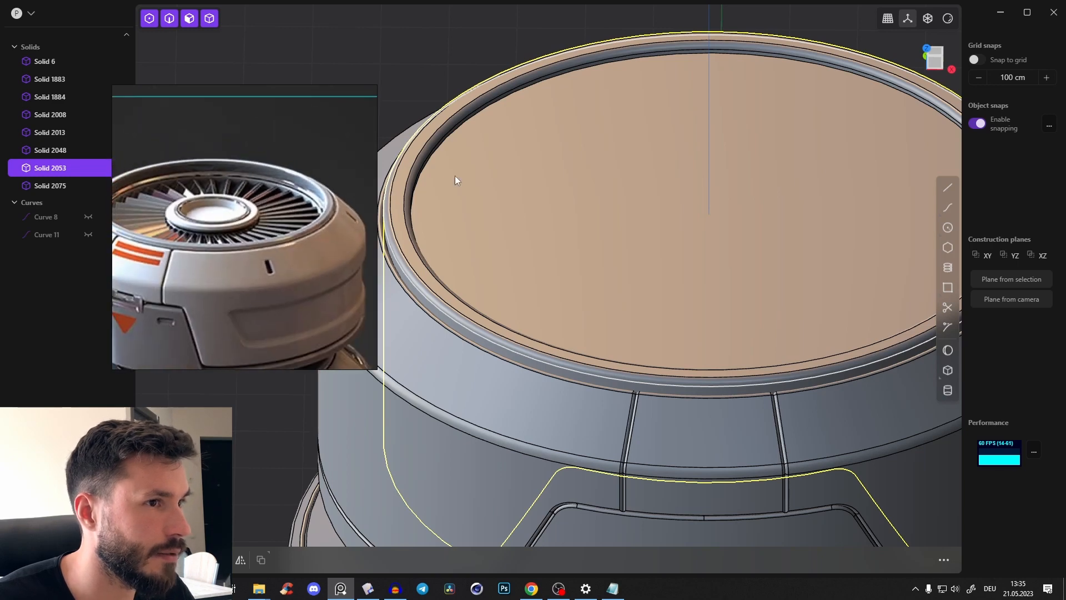
scroll(647, 137, down, 3)
middle_drag(648, 137, 636, 139)
Push the body's flat circular top face down about 132 cm to form the fan recess
click(573, 46)
click(648, 223)
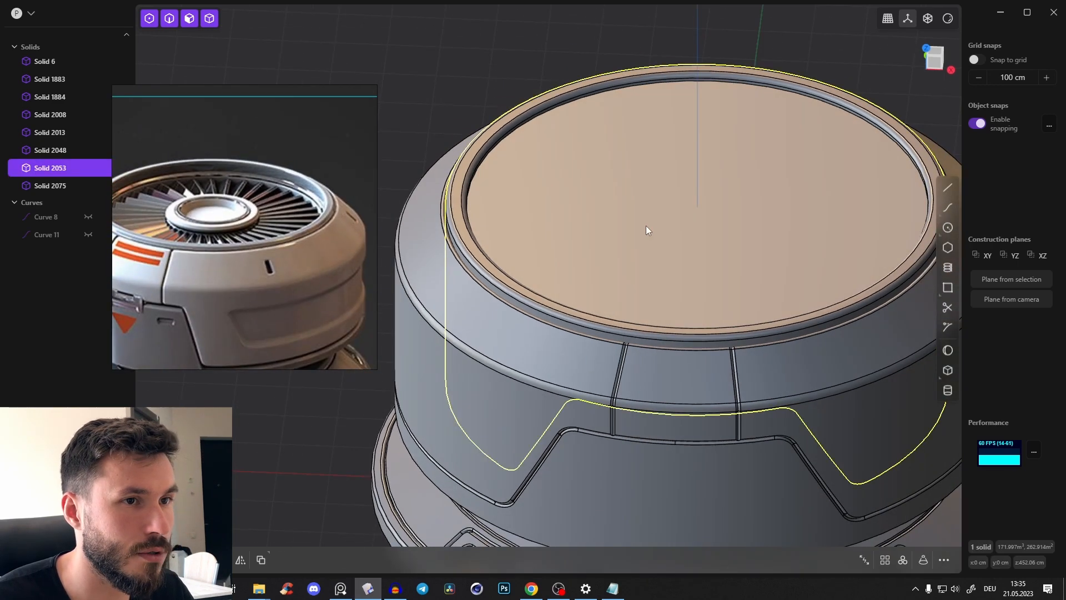
click(645, 225)
middle_drag(701, 223, 617, 189)
drag(567, 159, 587, 218)
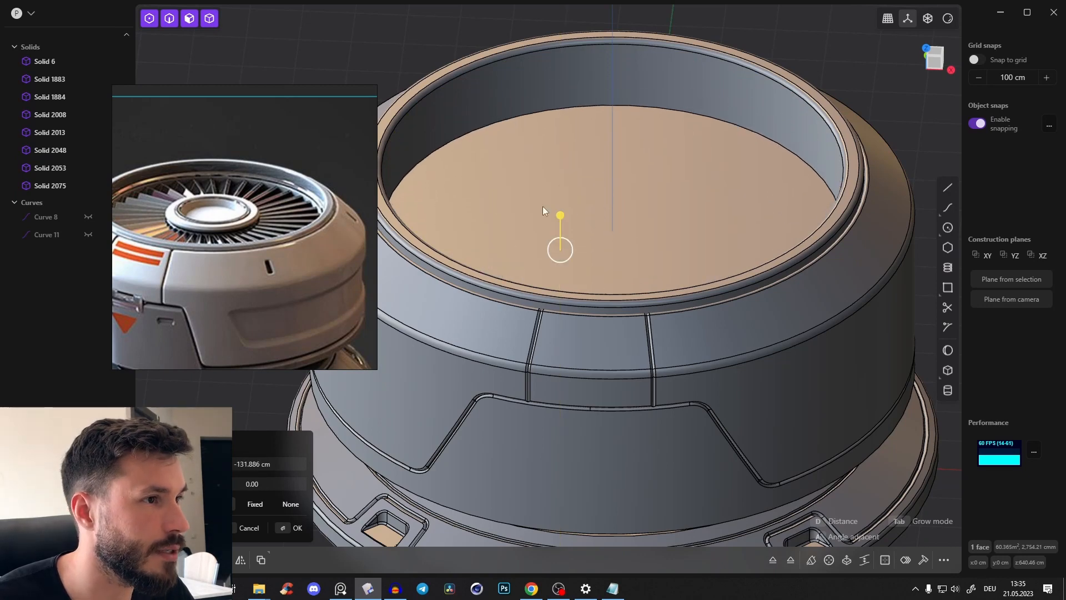
click(286, 226)
click(581, 239)
middle_drag(628, 171, 623, 182)
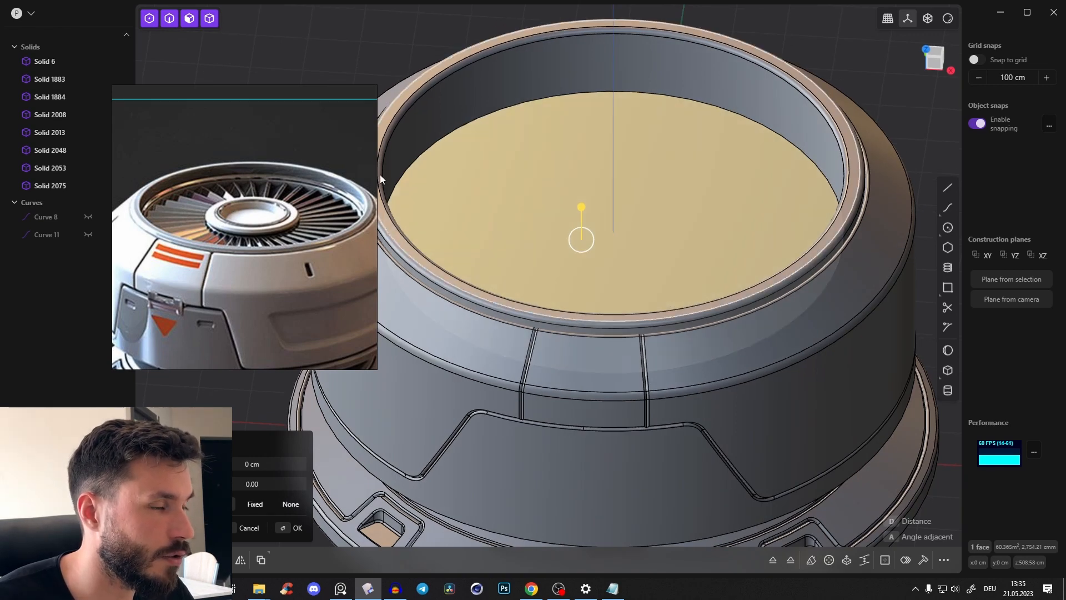
middle_drag(578, 153, 594, 171)
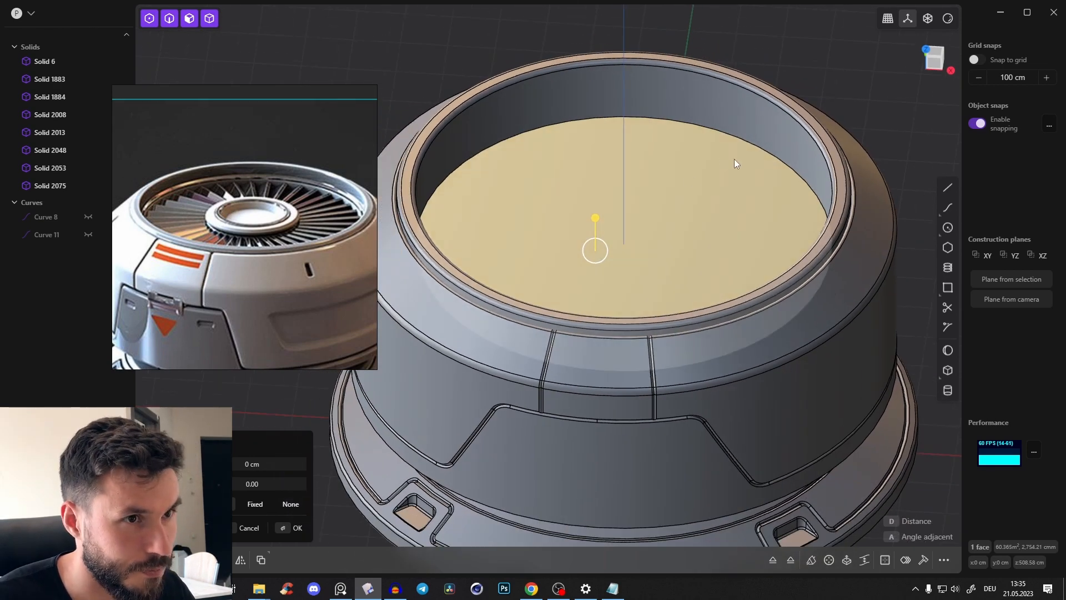
Offset the recess floor's edge inward about 264 cm and raise the resulting central disc about 129 cm as a hub
key(o)
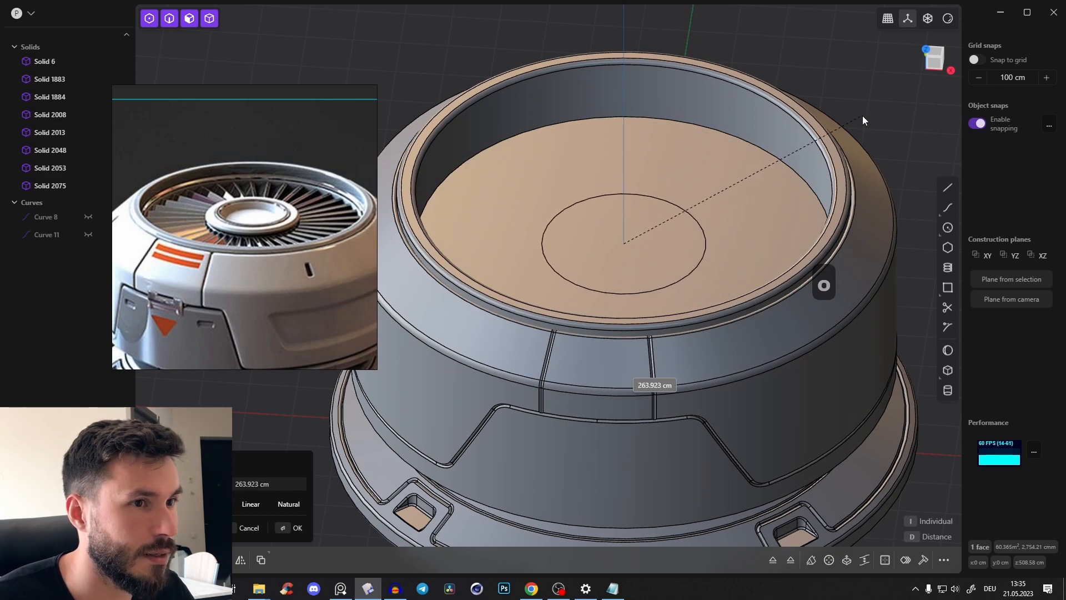
click(862, 116)
right_click(744, 178)
click(605, 247)
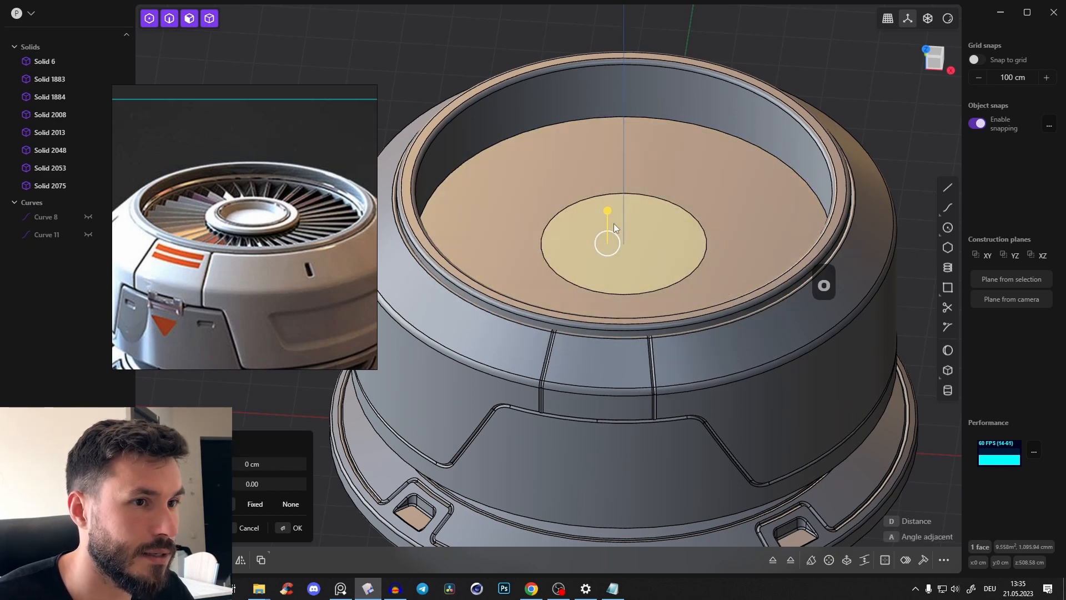
mouse_move(622, 162)
middle_down()
mouse_move(647, 108)
mouse_move(638, 99)
mouse_move(612, 145)
middle_up()
drag(612, 147, 613, 147)
middle_drag(665, 154, 661, 205)
click(608, 272)
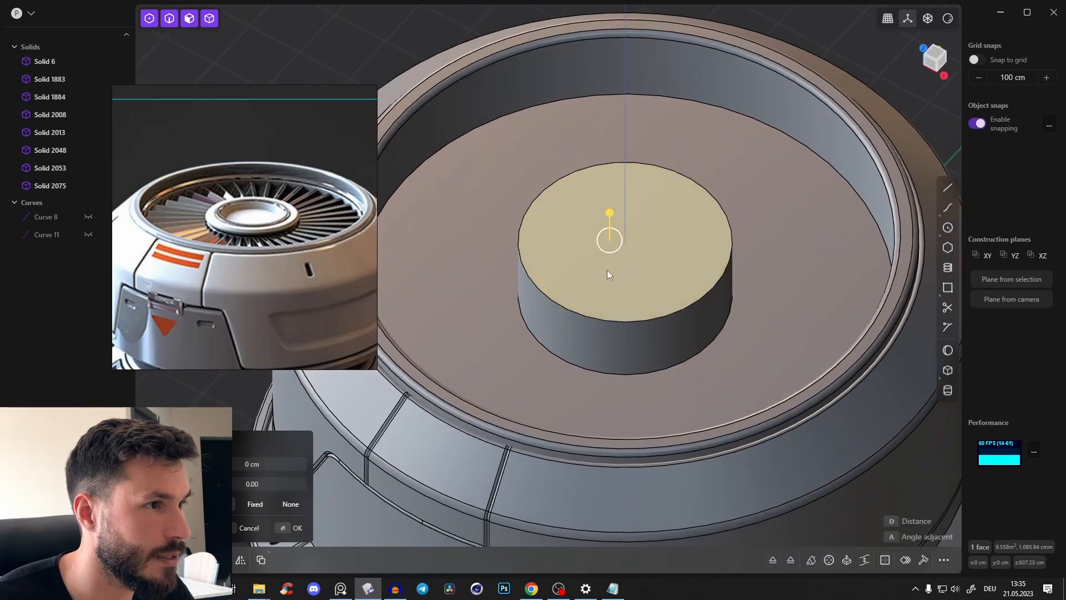
Offset the hub's top edge inward to outline an inner disc and rim like those on the reference's hub
scroll(607, 269, up, 3)
scroll(285, 232, up, 2)
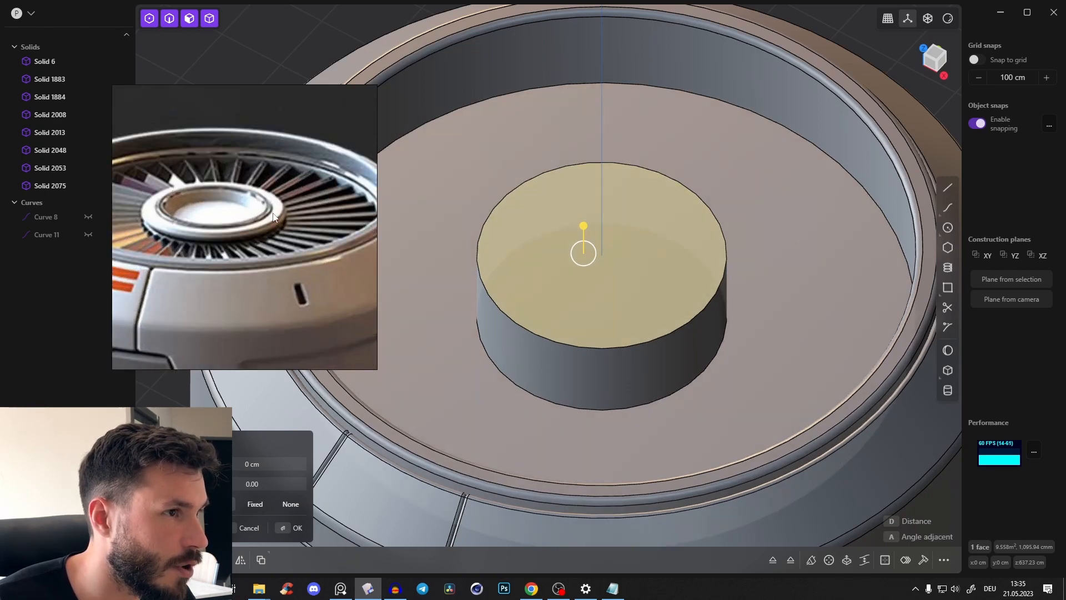
middle_drag(254, 202, 286, 208)
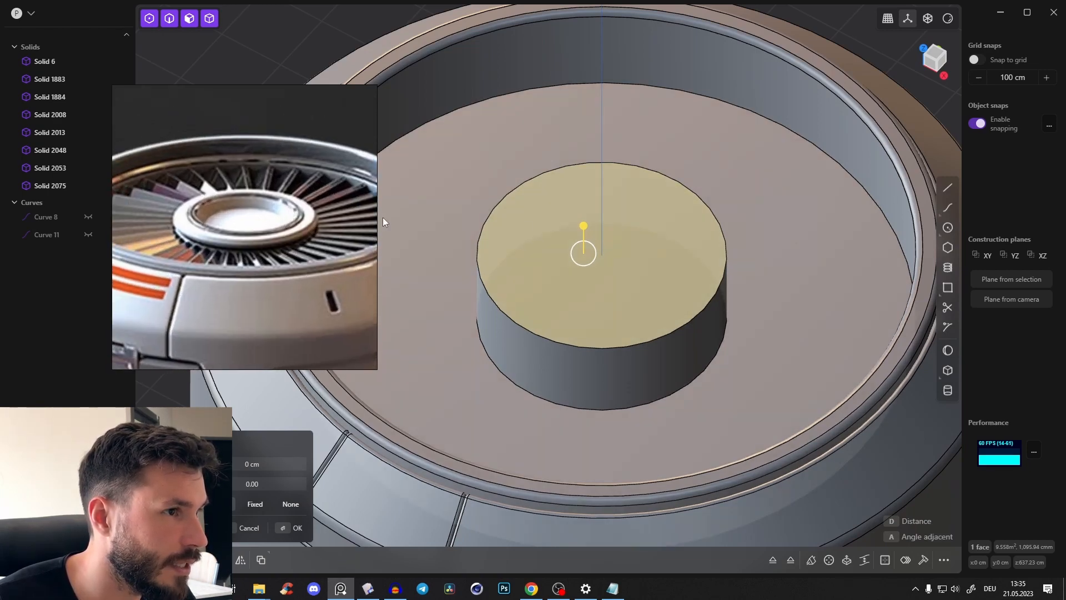
middle_drag(481, 197, 456, 194)
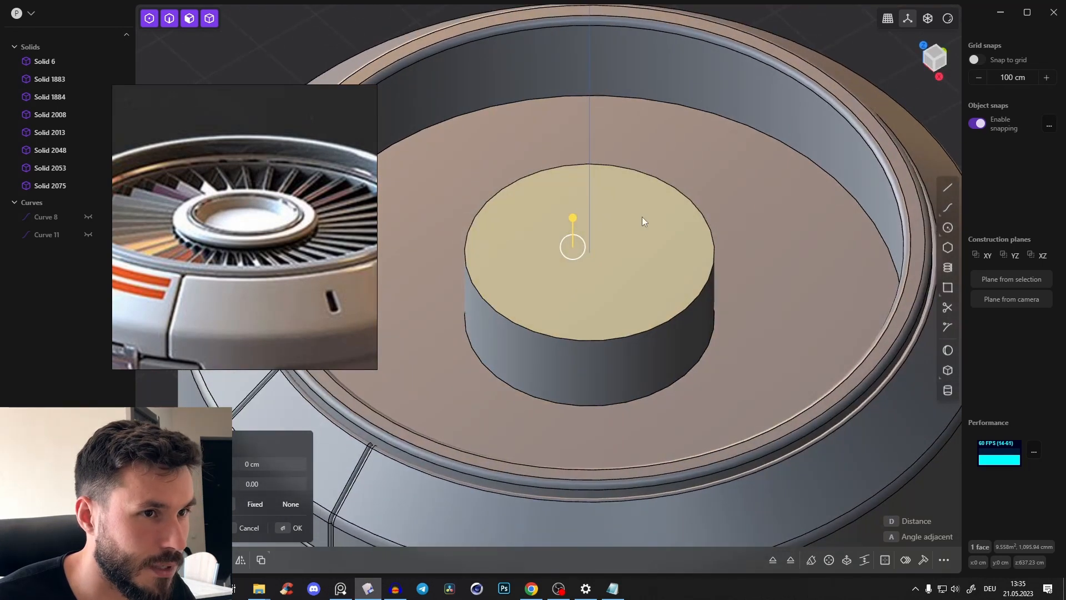
click(642, 217)
key(o)
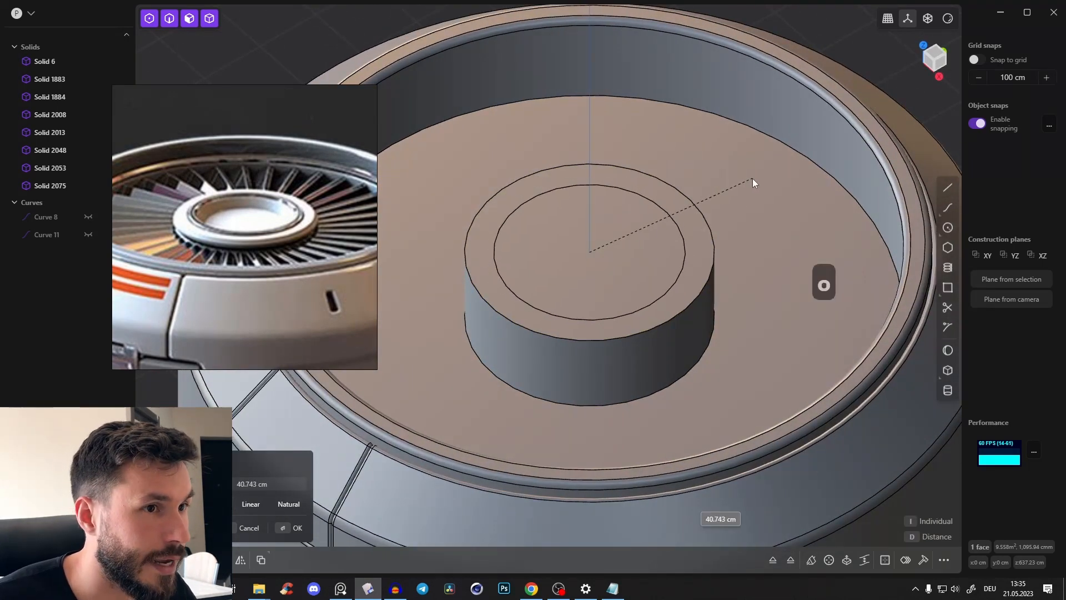
click(755, 177)
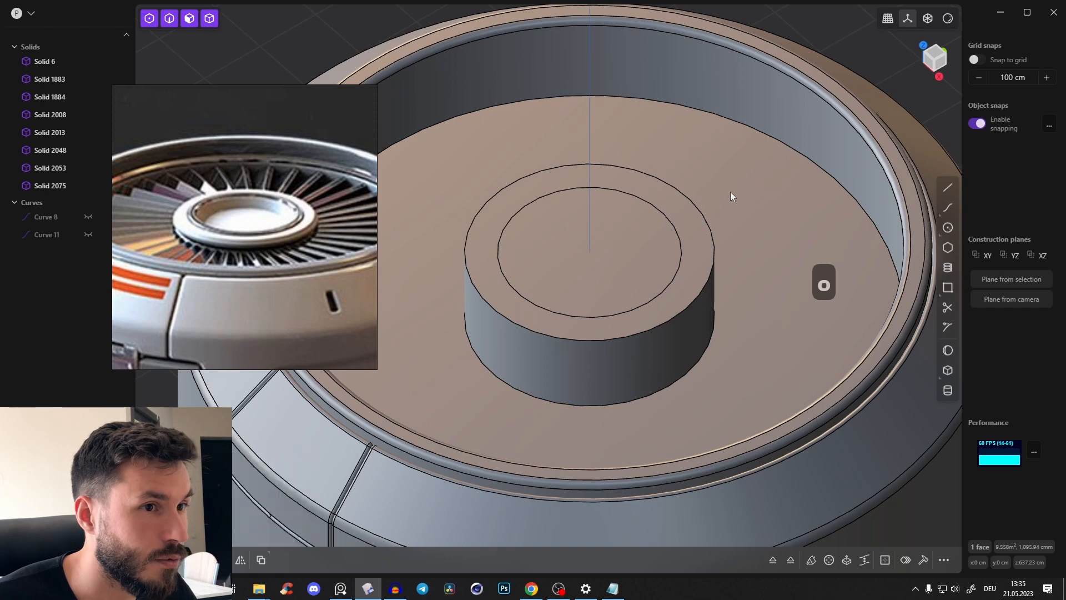
Sink the hub's inner disc about 23 cm below the rim, plus about 2.4 cm more, to form a shallow dish
click(611, 254)
mouse_move(611, 224)
mouse_down()
mouse_move(620, 262)
mouse_move(611, 242)
mouse_up()
click(576, 260)
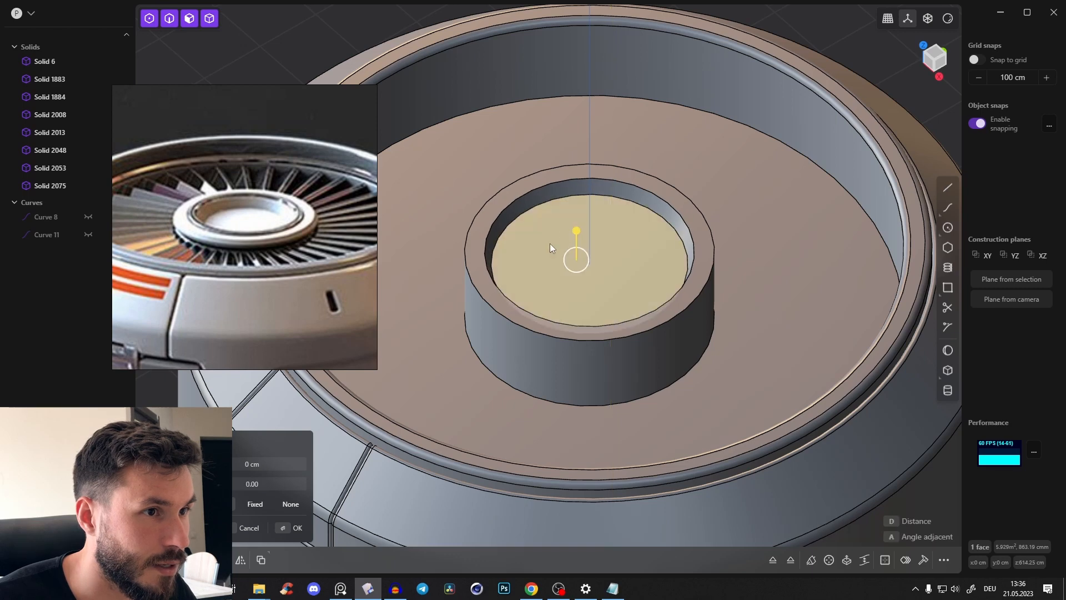
click(550, 244)
middle_drag(591, 187, 628, 187)
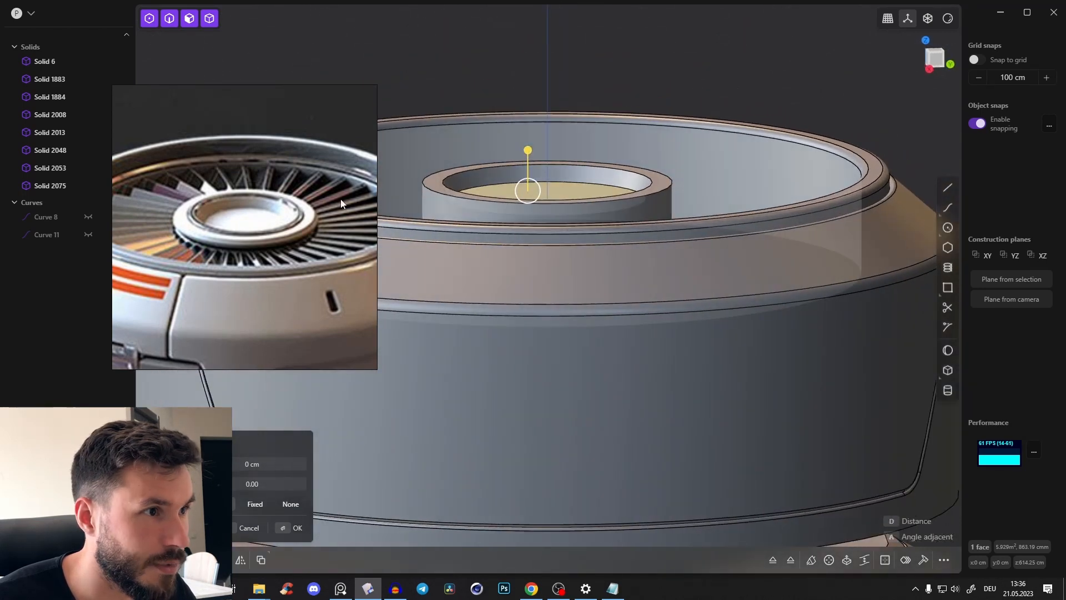
drag(532, 149, 532, 151)
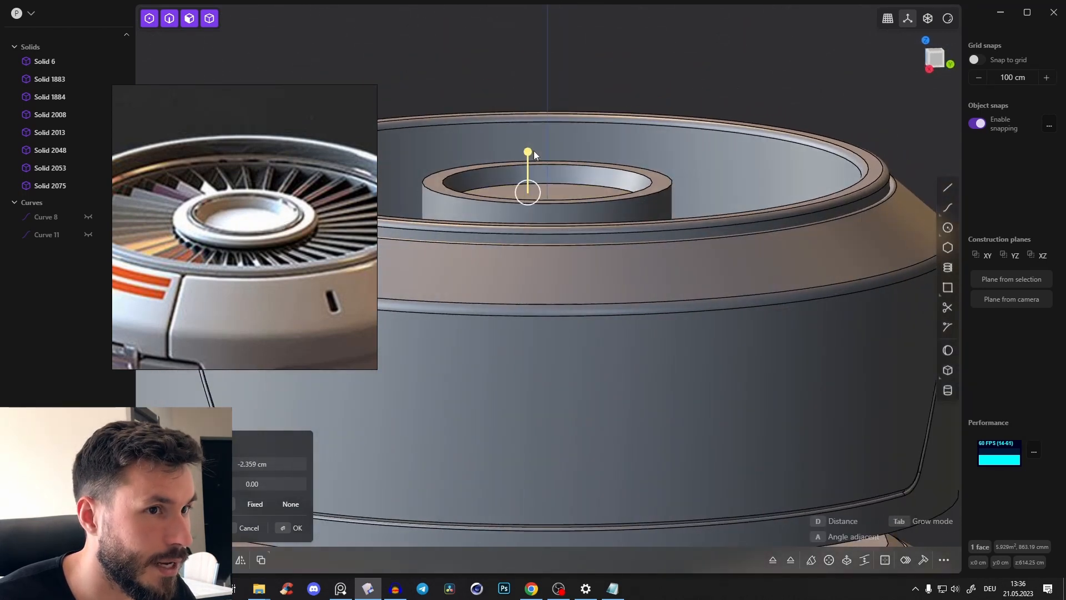
middle_drag(601, 151, 604, 202)
scroll(608, 204, up, 4)
click(674, 225)
key(f)
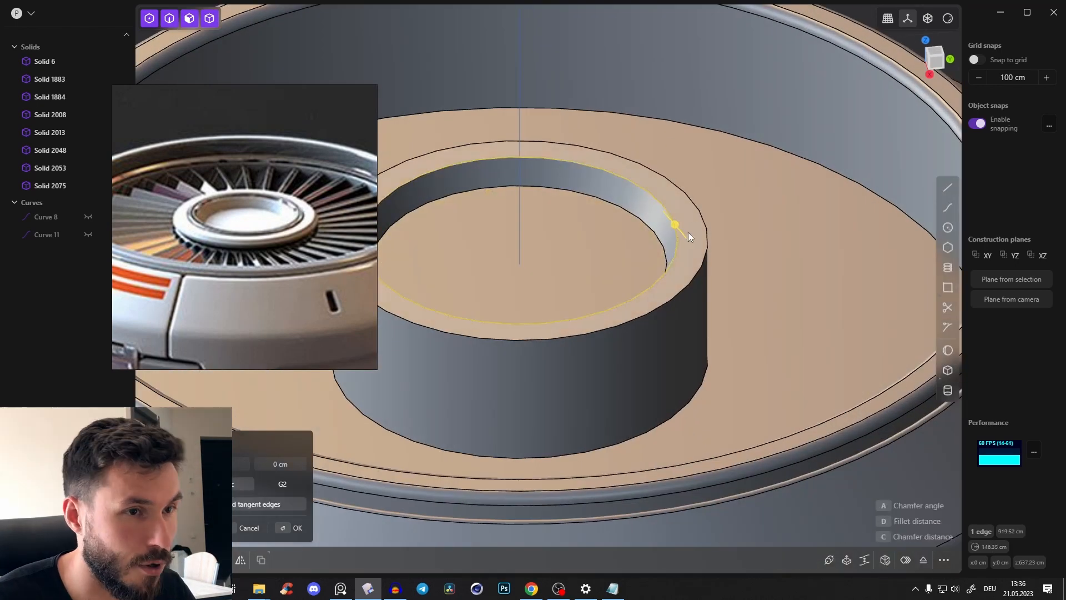
key(o)
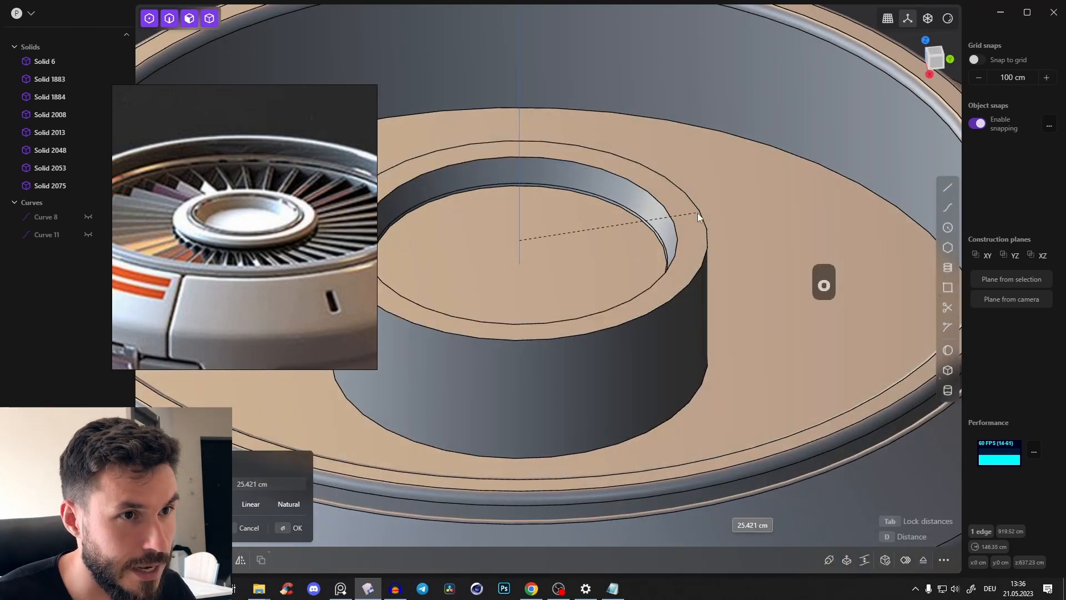
key(Escape)
Offset the hub's outer top edge inward about 14 cm and raise the inner part of the rim about 8 cm
click(693, 228)
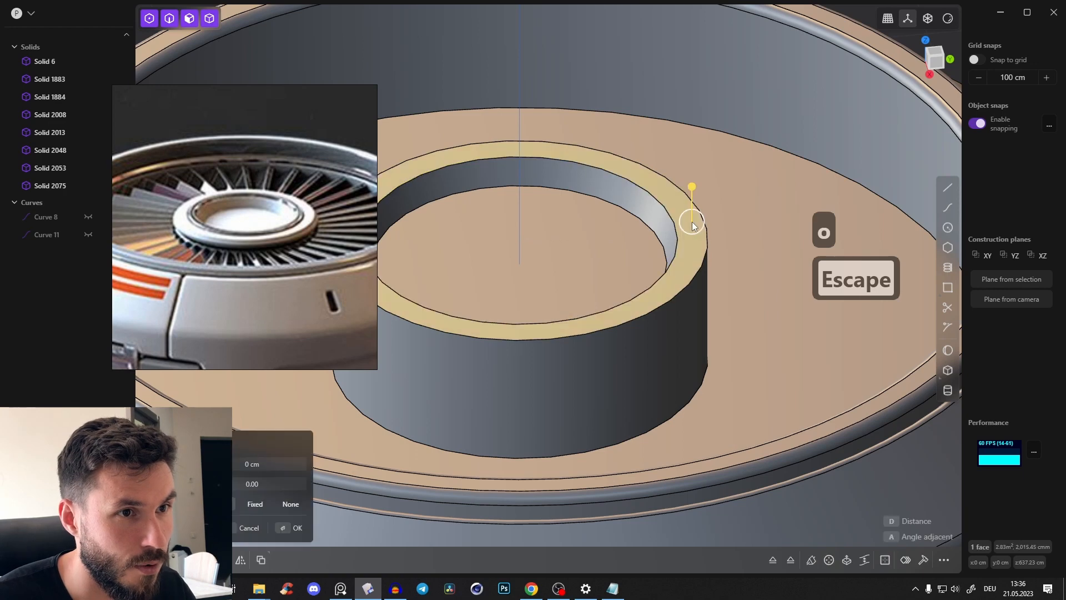
click(707, 241)
key(o)
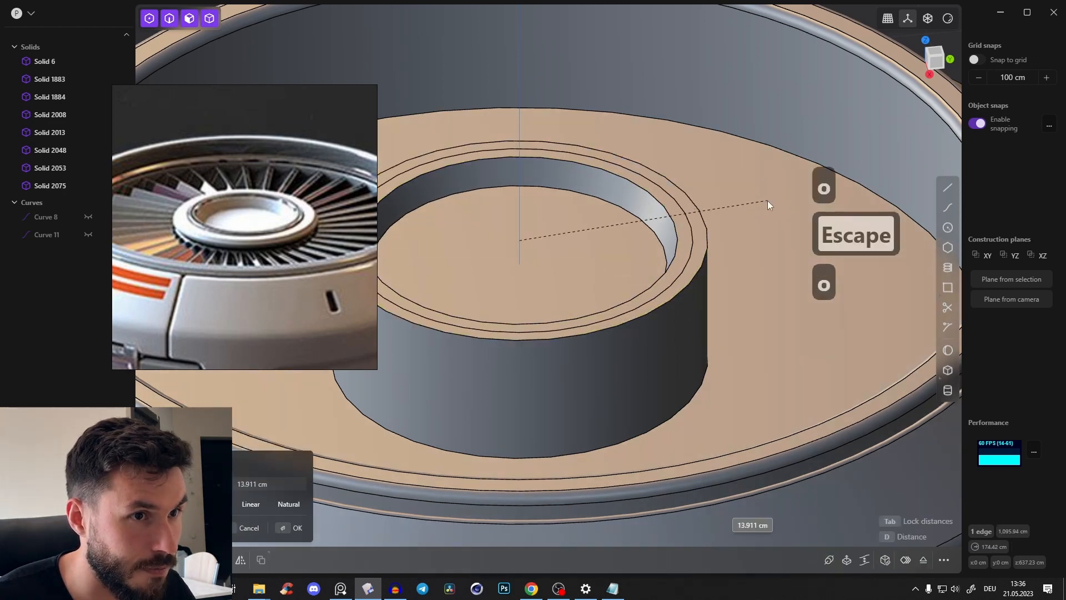
click(768, 201)
key(e)
key(e)
key(e)
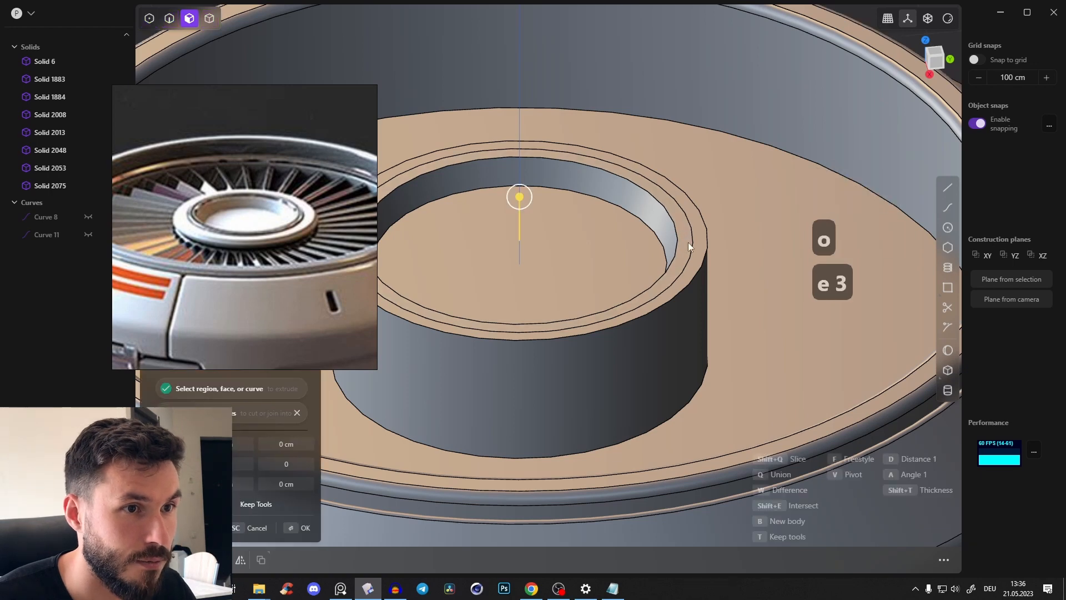
key(Escape)
drag(675, 218, 681, 195)
key(ctrl+z)
scroll(676, 239, up, 3)
right_click(682, 198)
Fillet the raised ring's two upper edges about 2.7 cm and the hub's outer top edge about 10.7 cm
key(2)
click(694, 247)
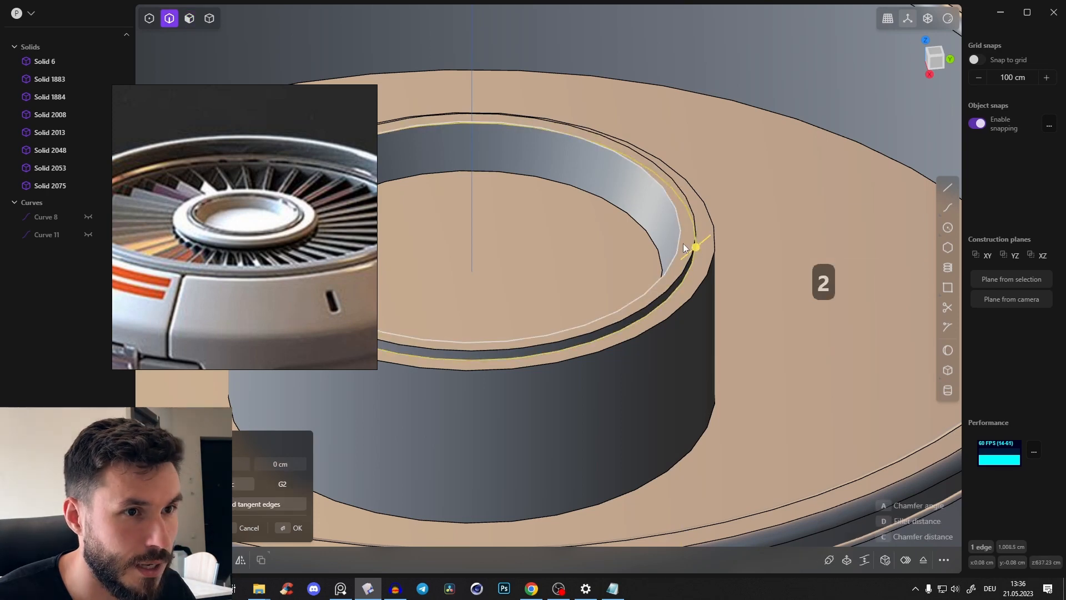
click(681, 236)
shift+click(694, 241)
drag(694, 240, 699, 240)
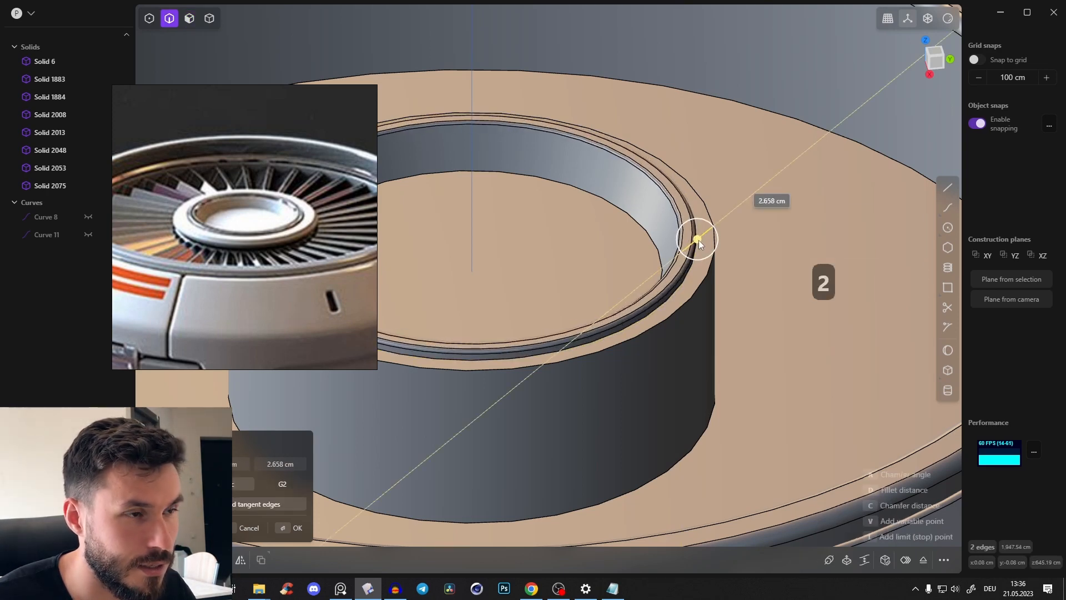
right_click(698, 240)
click(714, 256)
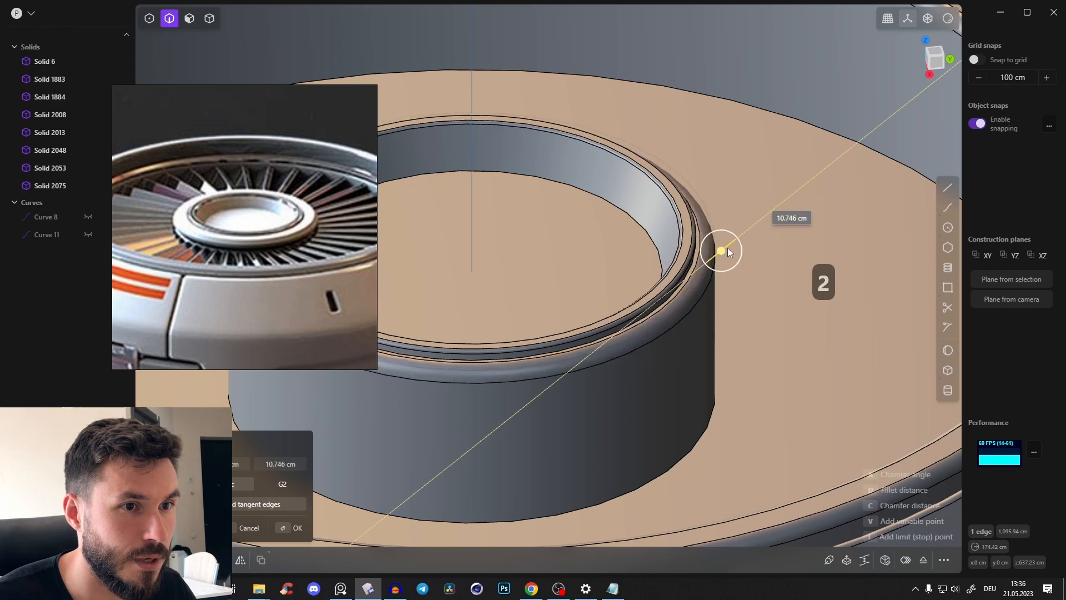
right_click(727, 247)
Examine the filleted hub from several angles and compare its rim and lower side with the reference image
shift+middle_drag(697, 269, 731, 235)
scroll(731, 234, down, 5)
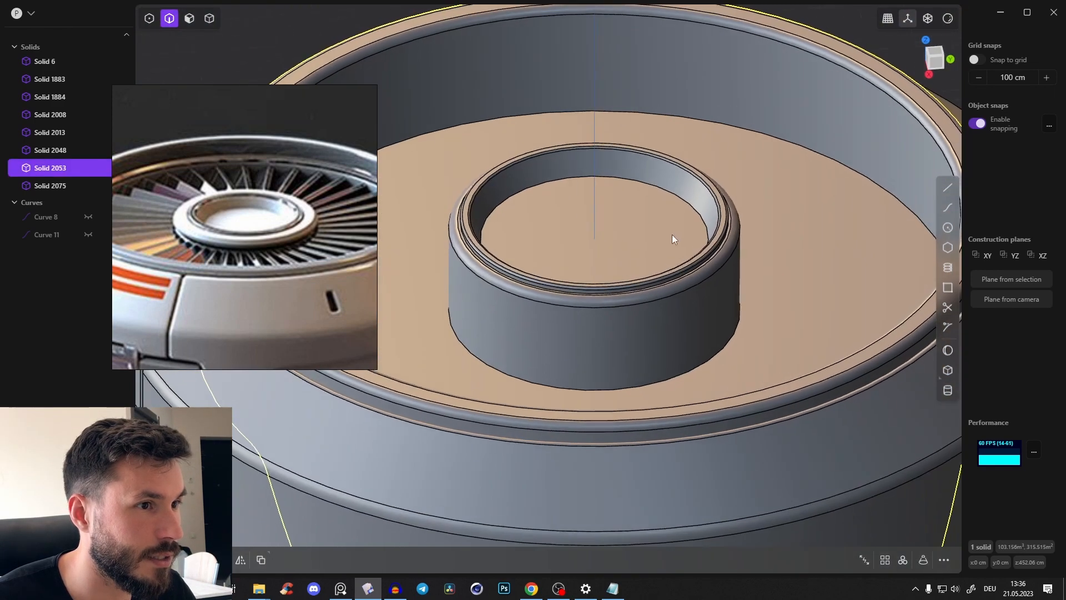
scroll(532, 288, up, 2)
middle_drag(532, 289, 502, 298)
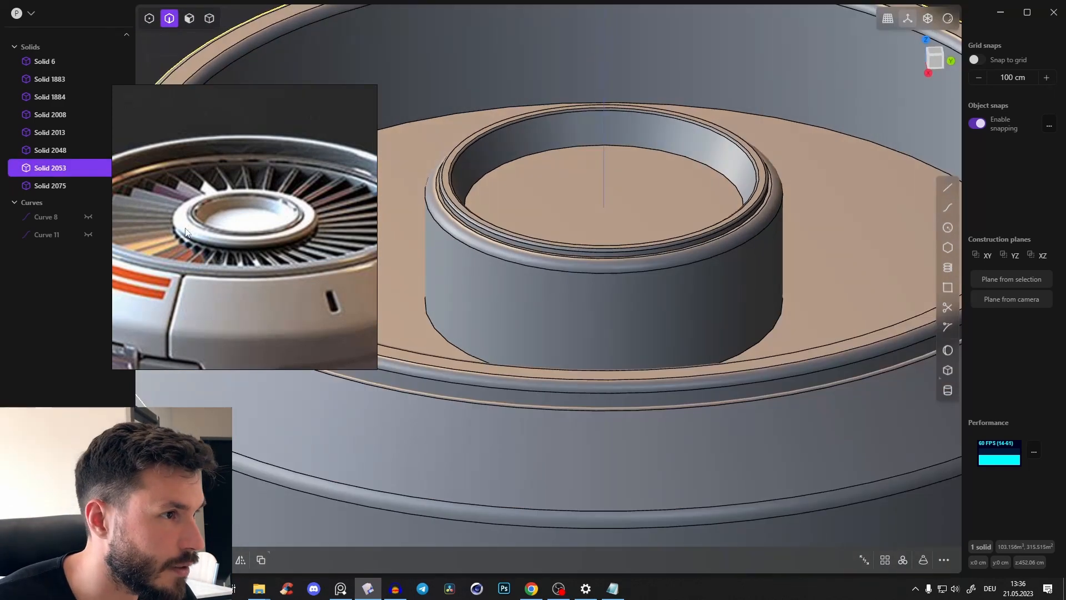
middle_drag(542, 265, 517, 267)
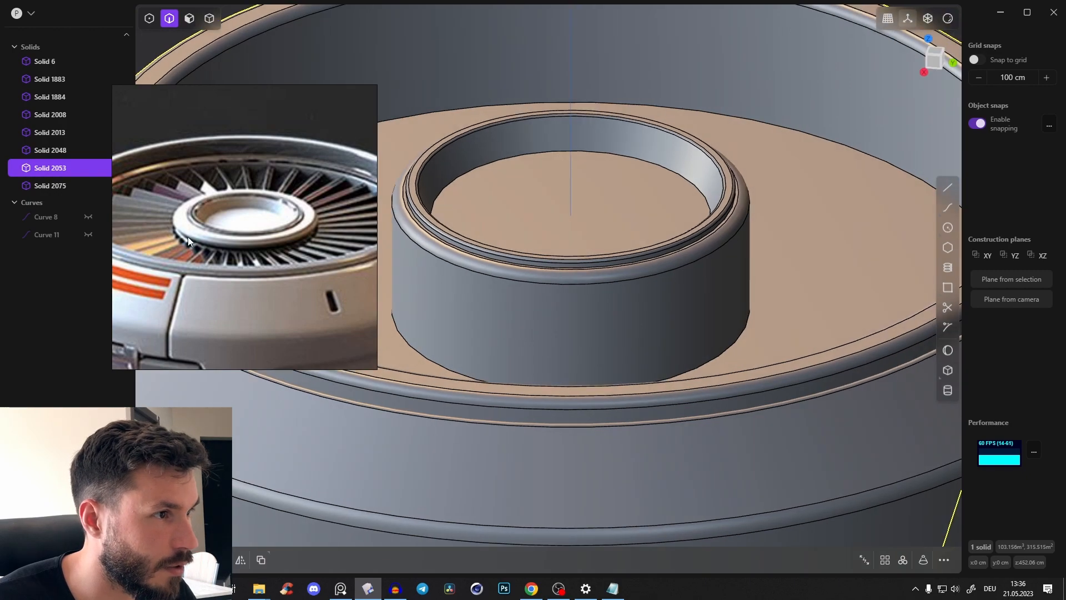
scroll(626, 308, down, 5)
middle_drag(627, 308, 637, 275)
scroll(616, 272, up, 2)
key(alt+z)
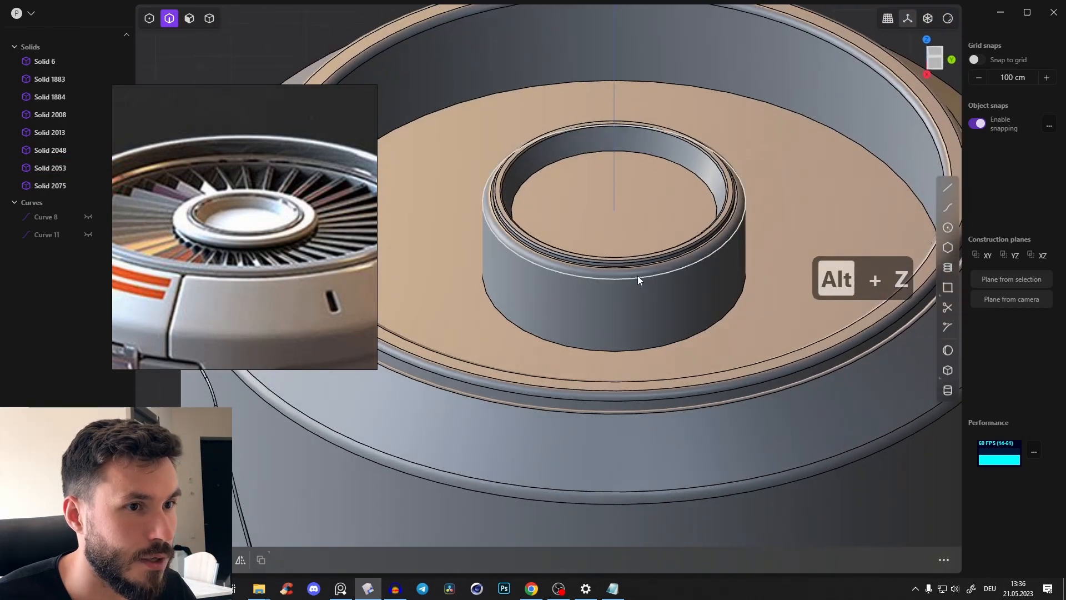
scroll(637, 278, up, 1)
Cut the hub's cylindrical side face horizontally just below its rounded rim and select the lower band
key(Tab)
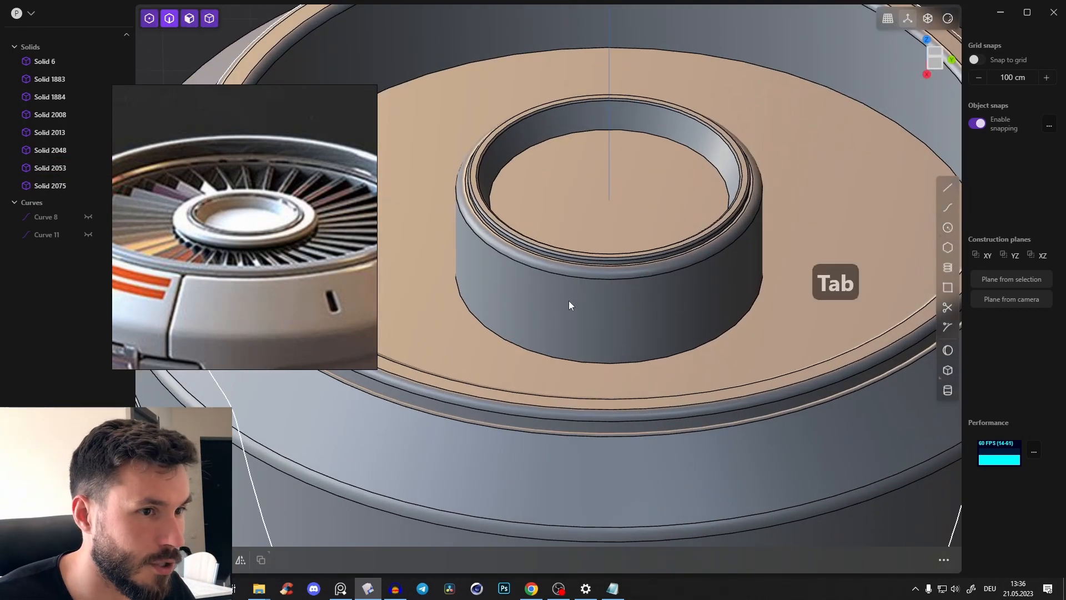
key(3)
click(588, 322)
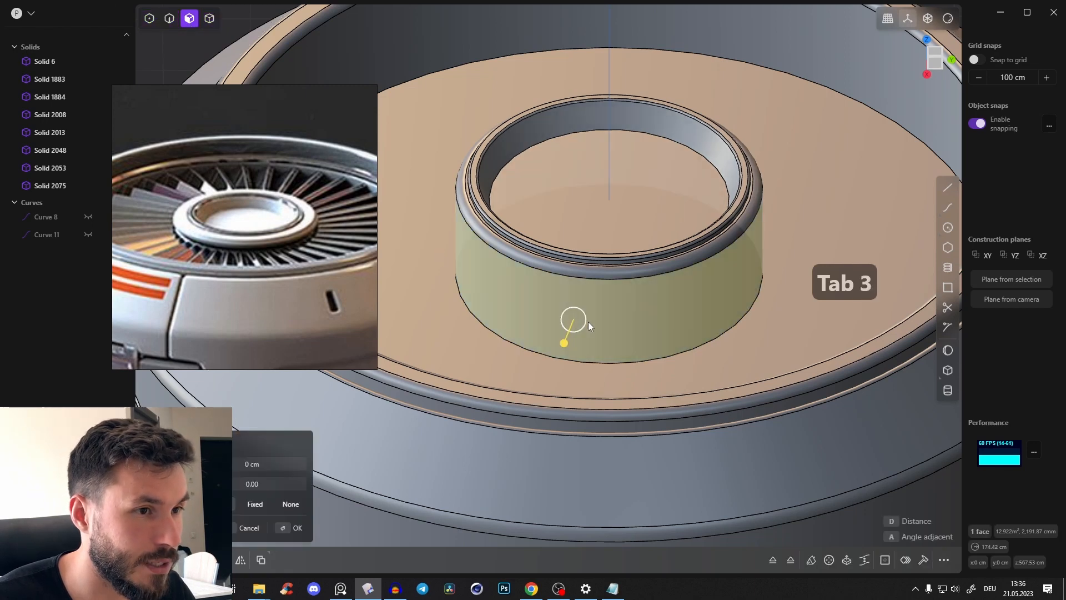
key(r)
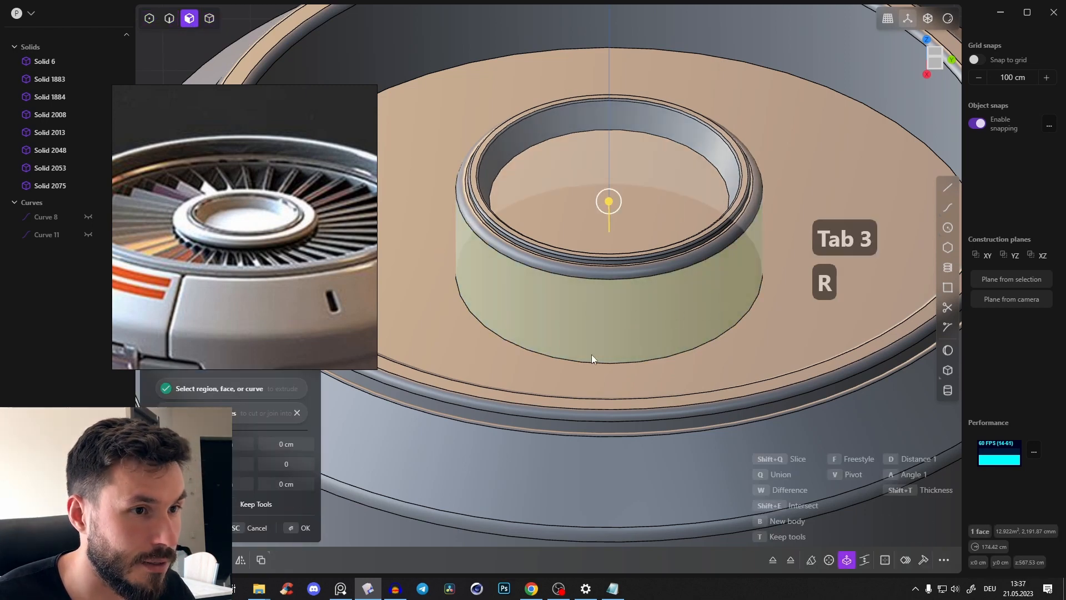
key(Escape)
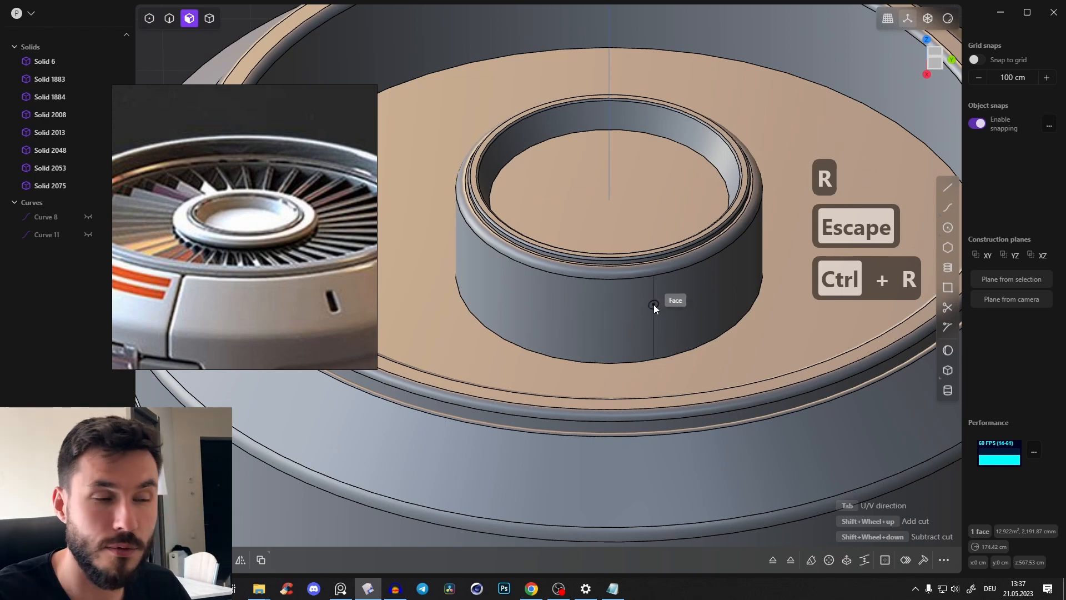
key(Tab)
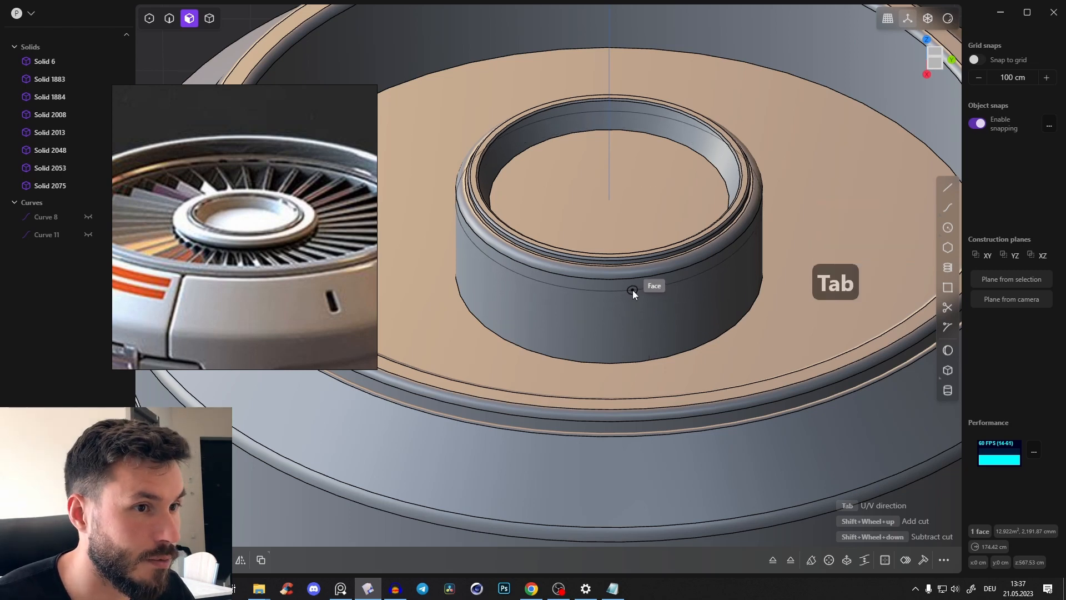
click(629, 294)
click(667, 305)
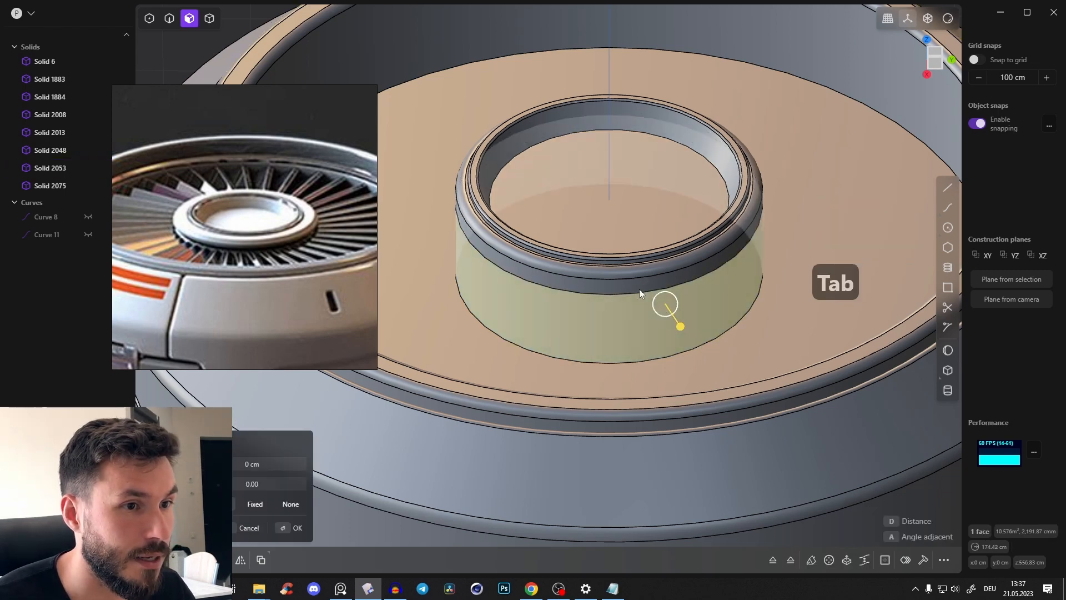
Offset the lower band of the hub's cylindrical side inward about 14.5 cm, leaving the rounded rim overhanging
shift+middle_drag(639, 290, 592, 268)
drag(634, 305, 625, 301)
middle_drag(515, 232, 482, 185)
shift+middle_drag(424, 145, 493, 219)
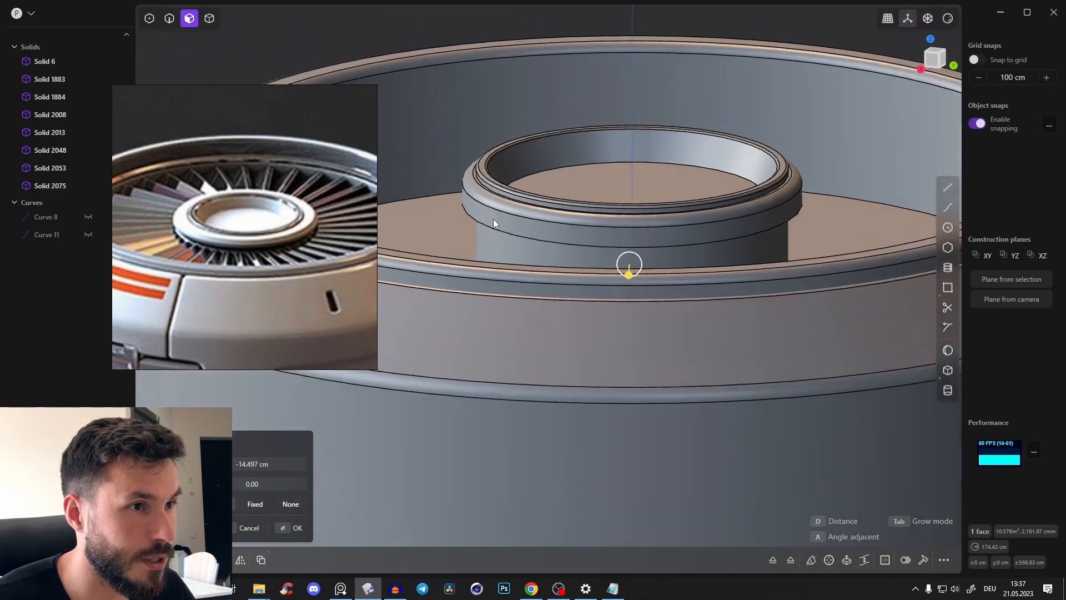
Chamfer the lower outer edge of the hub's overhanging rim about 4.9 cm
scroll(486, 224, up, 2)
key(2)
click(485, 224)
drag(488, 225, 500, 228)
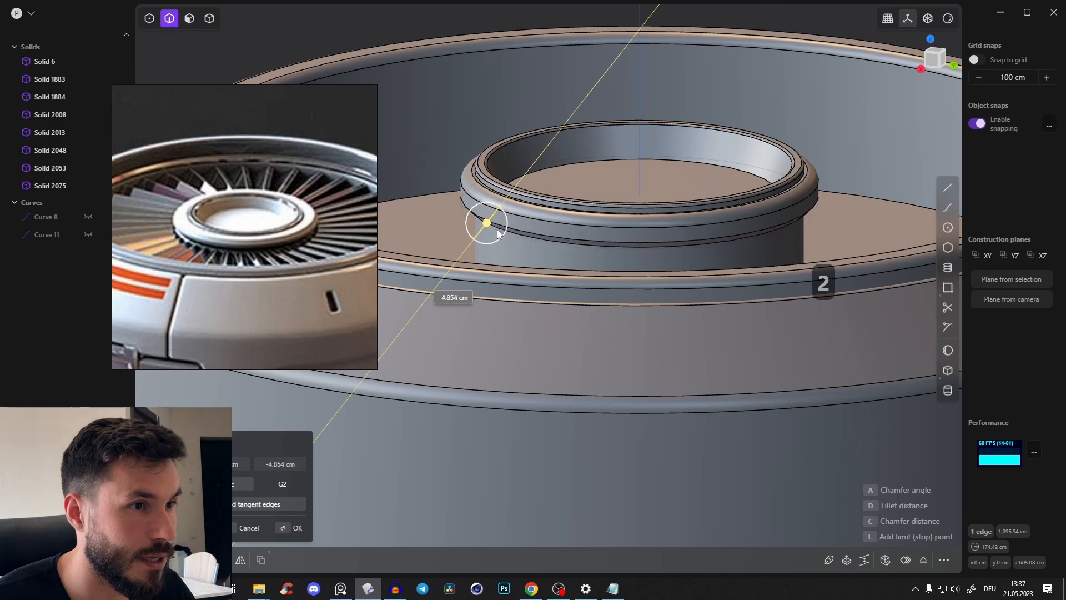
key(Return)
middle_drag(511, 237, 524, 259)
scroll(523, 259, down, 4)
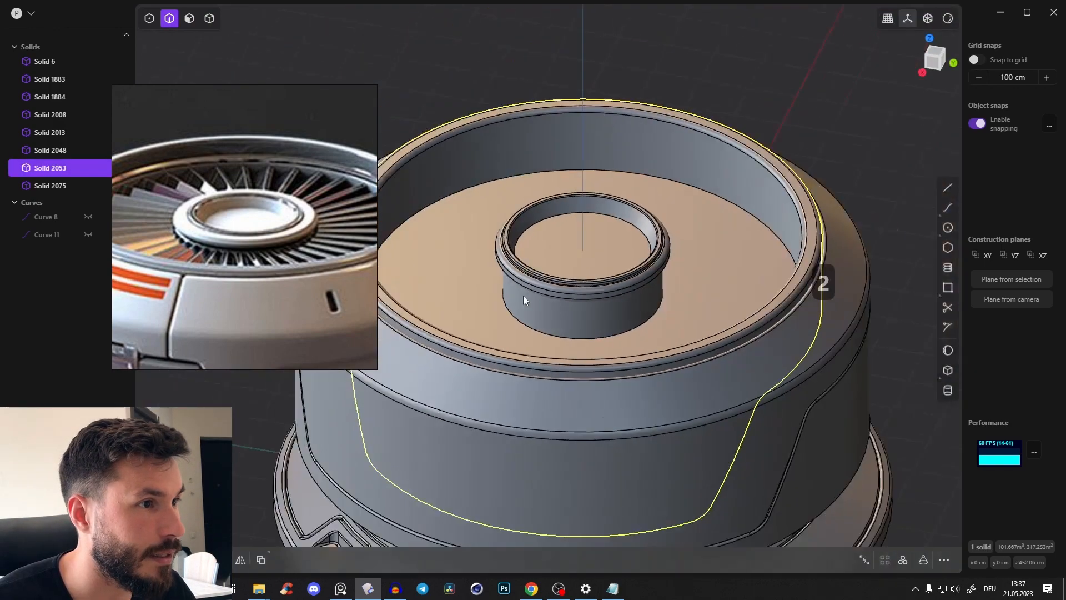
Fillet the circular edge where the hub's inner wall meets its floor about 18.2 cm
middle_drag(550, 195, 608, 156)
scroll(251, 223, up, 4)
scroll(512, 226, down, 2)
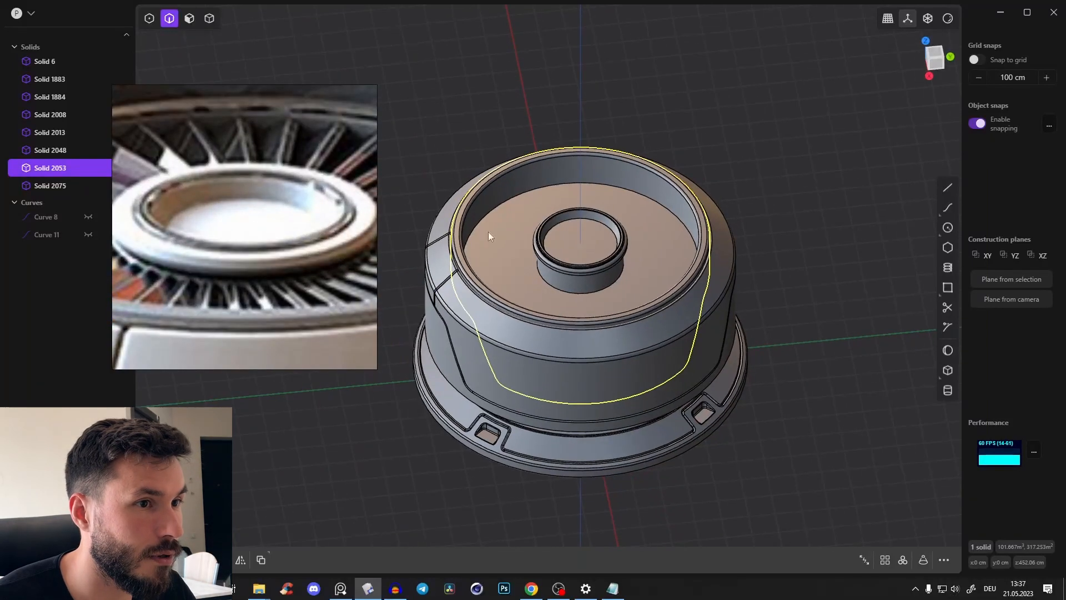
scroll(257, 220, down, 2)
scroll(586, 238, up, 5)
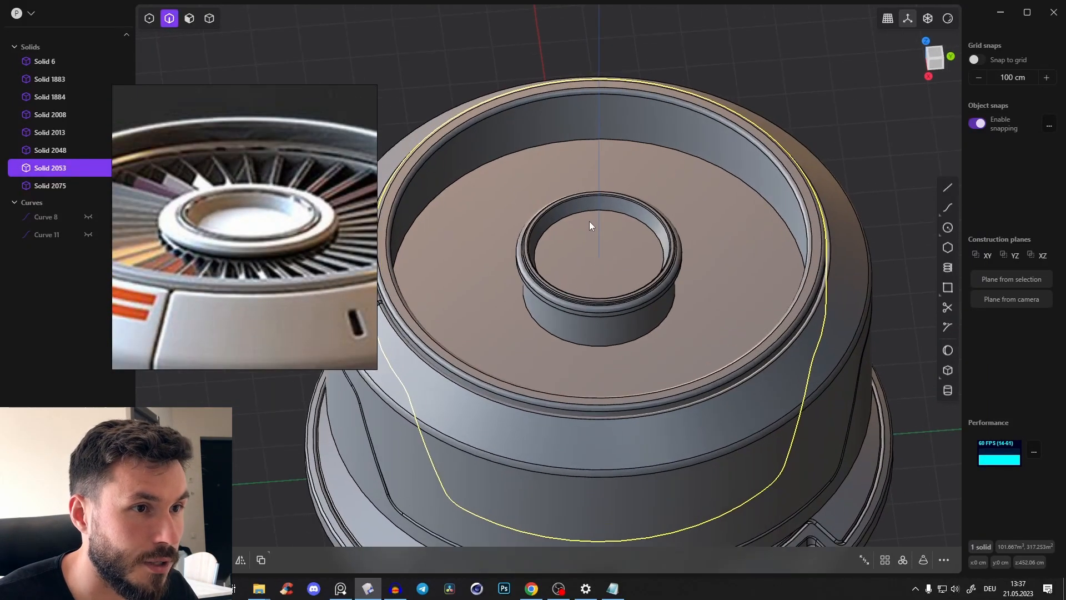
click(588, 213)
key(f)
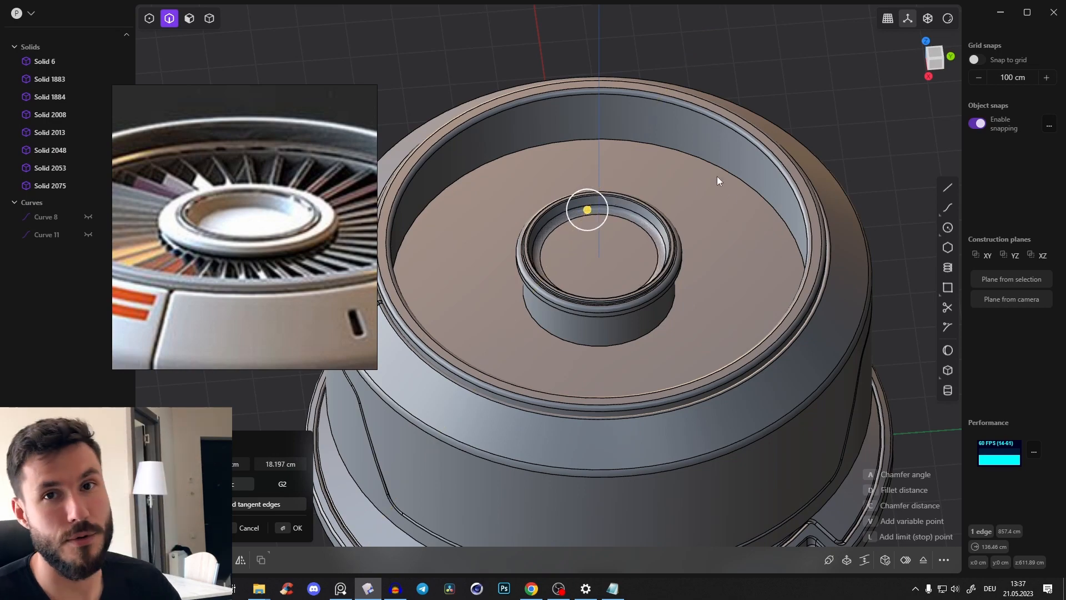
middle_drag(717, 175, 755, 205)
scroll(627, 252, down, 3)
click(938, 55)
shift+middle_drag(575, 167, 738, 151)
scroll(738, 151, up, 3)
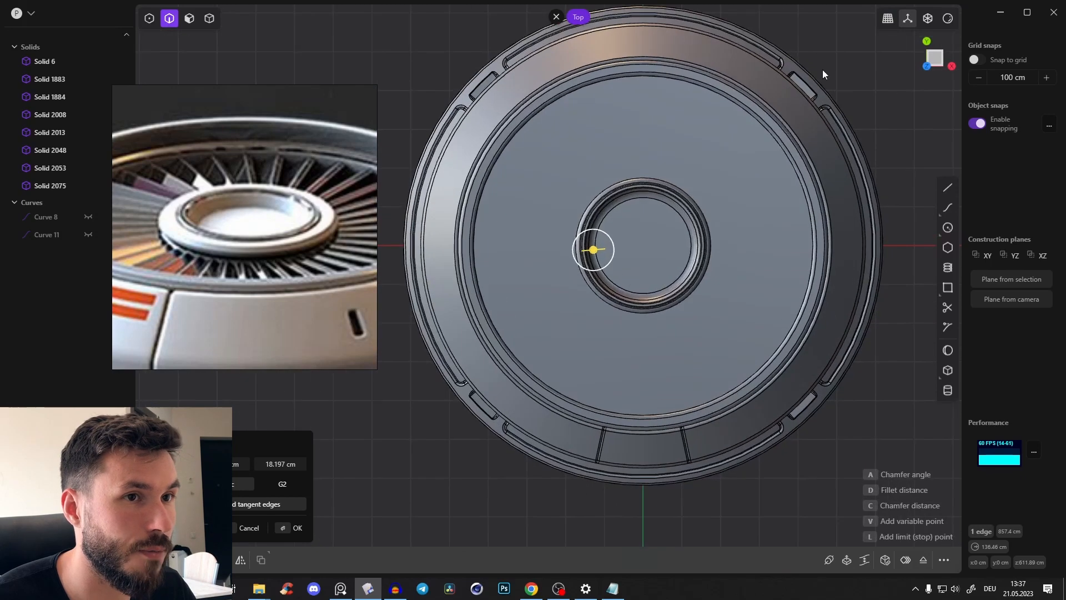
right_click(834, 66)
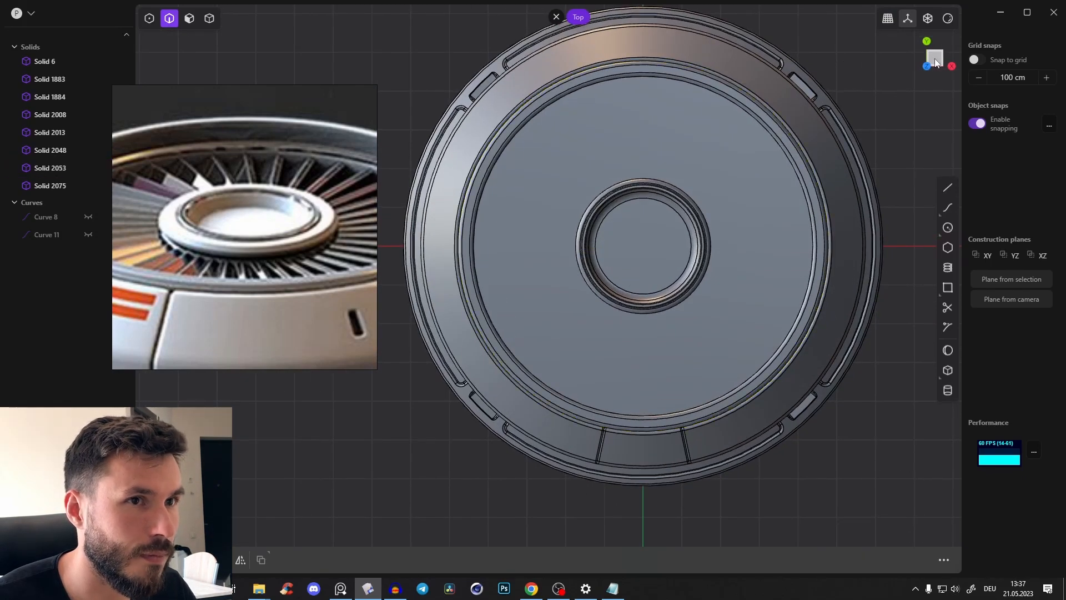
From the top view, draw a narrow center rectangle with a perimeter of about 810 cm, centred on the Y axis over the outer ring
shift+middle_drag(625, 108, 598, 145)
scroll(631, 146, up, 2)
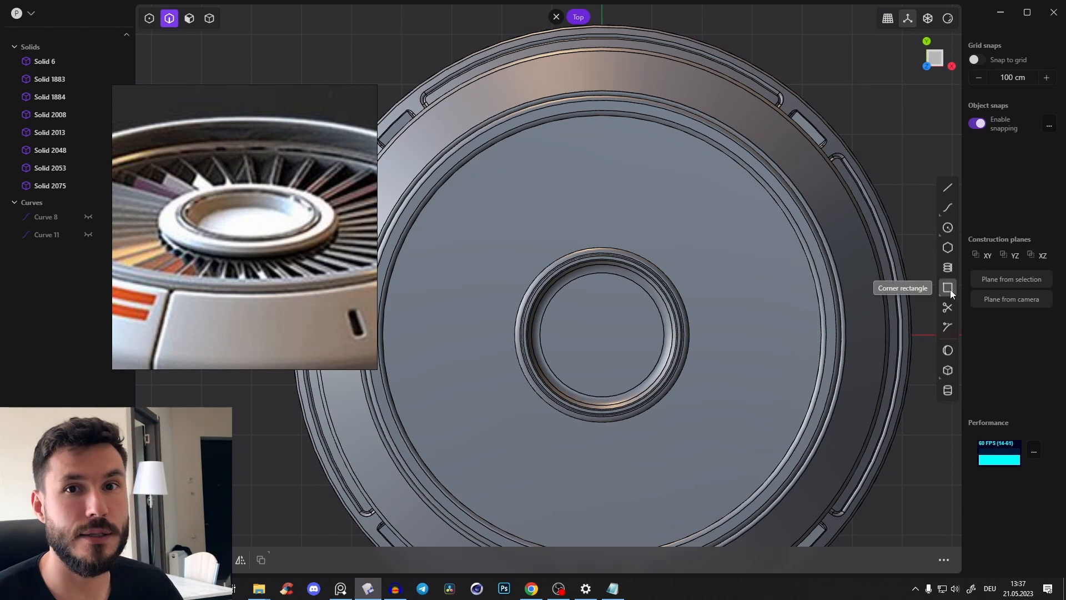
key(k)
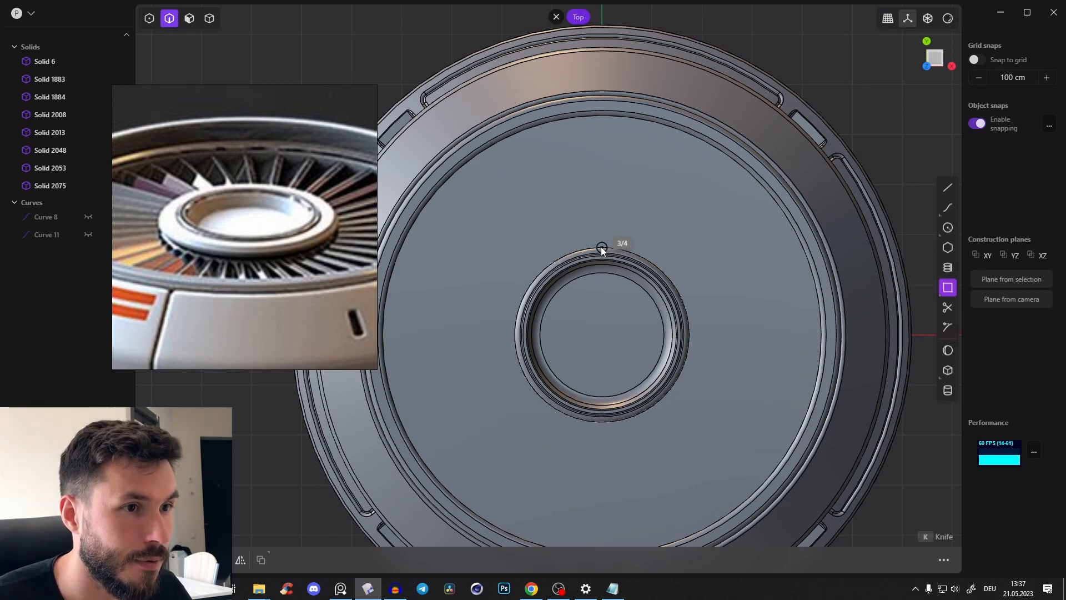
click(605, 71)
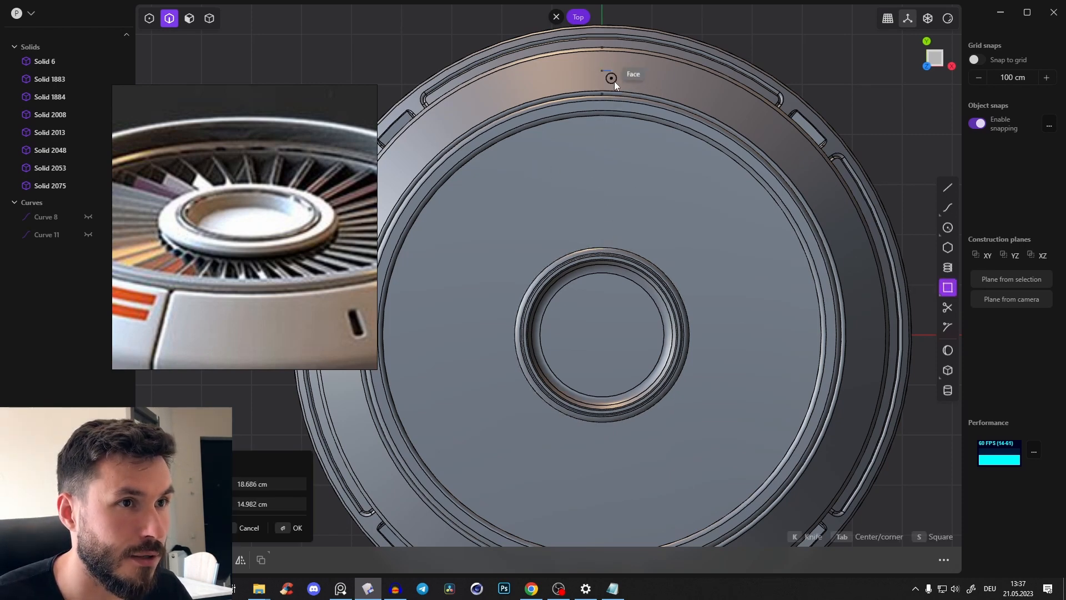
key(alt+z)
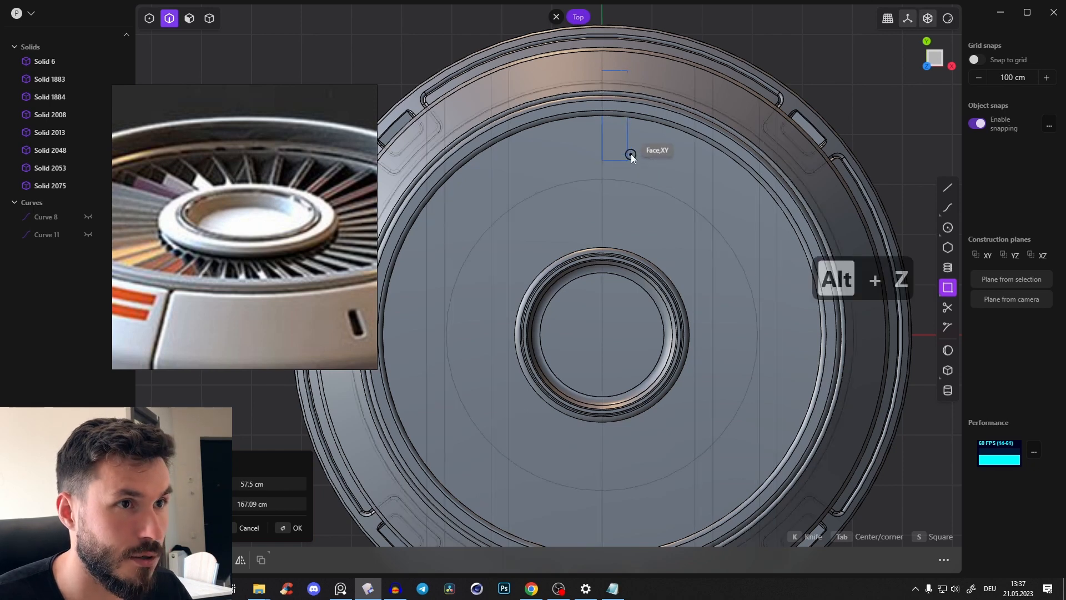
key(Tab)
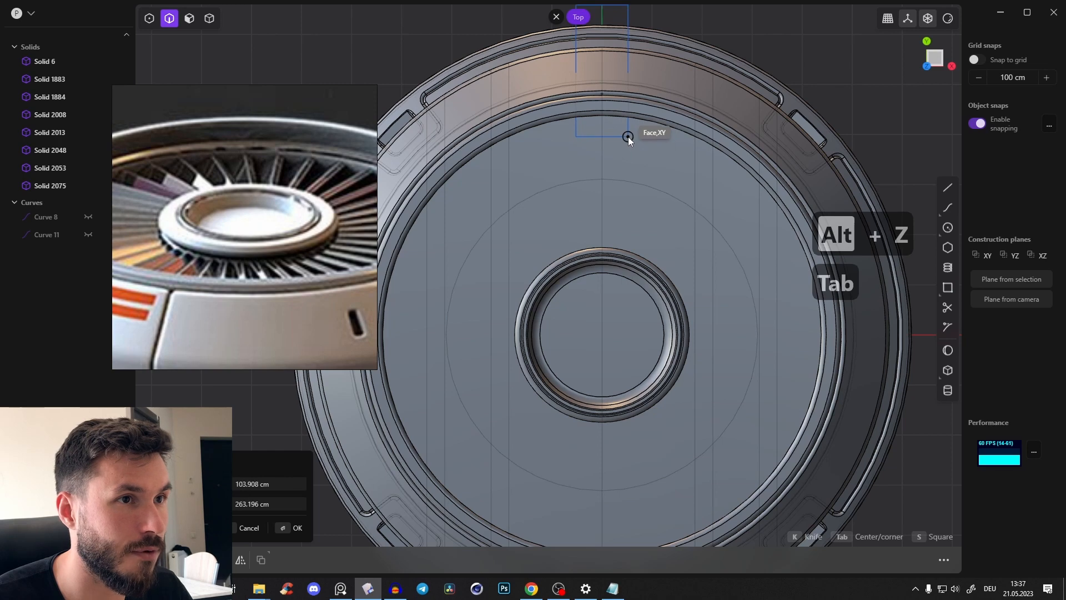
click(631, 145)
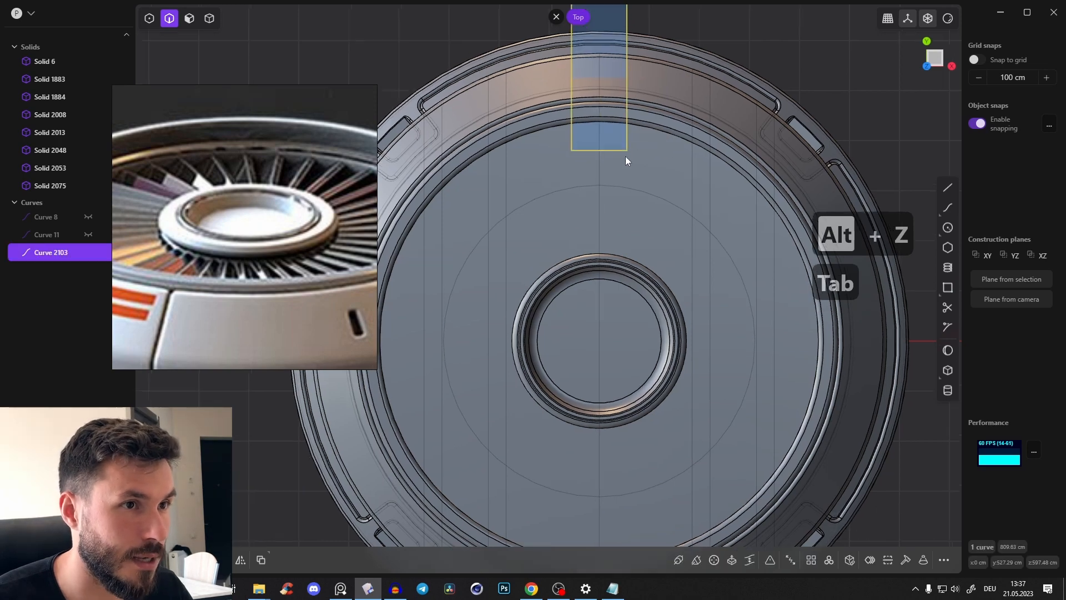
Move the rectangle about 225 cm along Y toward the centre so it spans from the recess wall to the hub
shift+middle_drag(625, 156, 624, 167)
key(g)
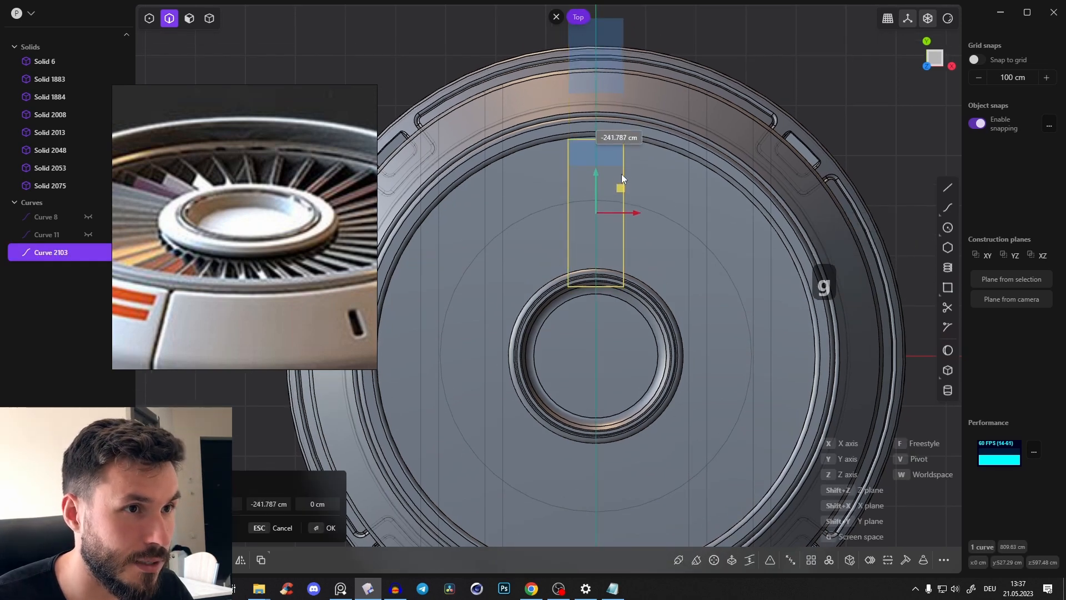
drag(622, 165, 622, 165)
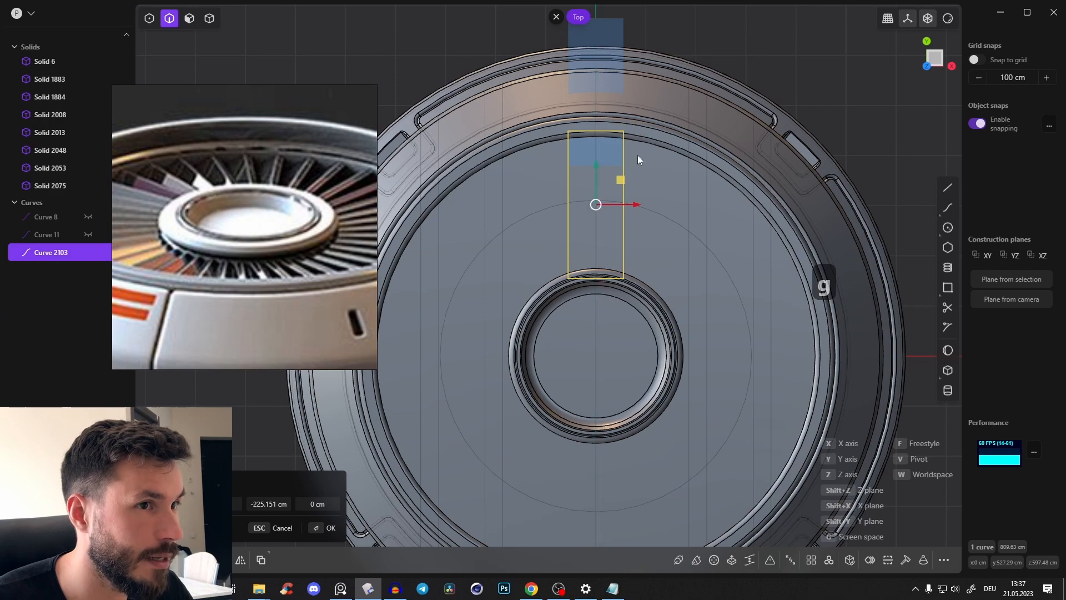
key(alt+z)
Extrude the rectangle downward into a thin fan blade as its own body and delete the sketch curve
mouse_move(638, 159)
middle_down()
mouse_move(685, 167)
mouse_move(561, 173)
middle_up()
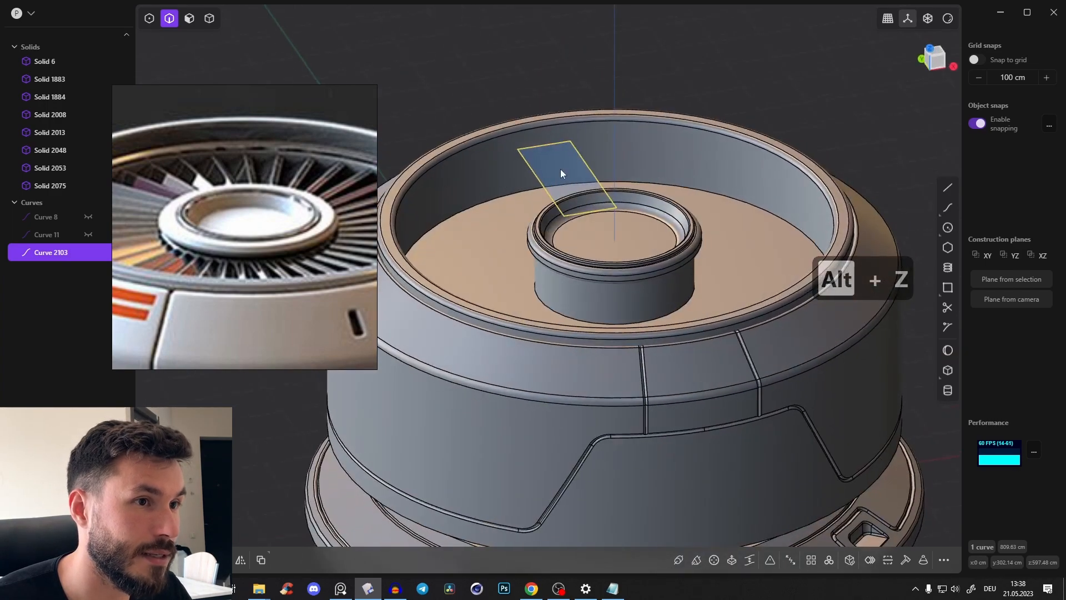
key(3)
drag(567, 171, 567, 207)
middle_drag(568, 206, 613, 184)
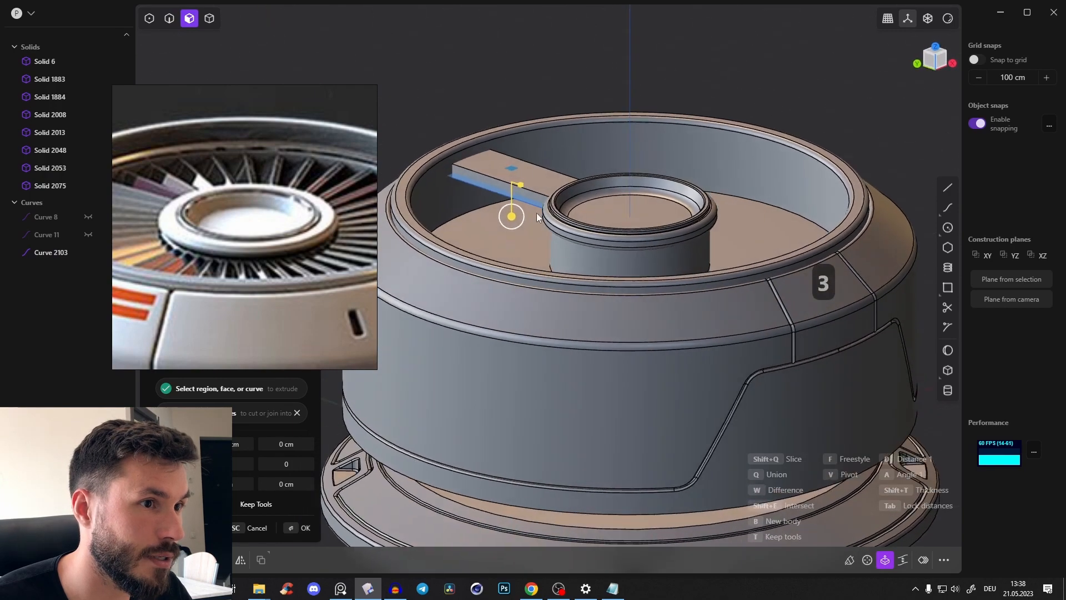
drag(508, 217, 512, 220)
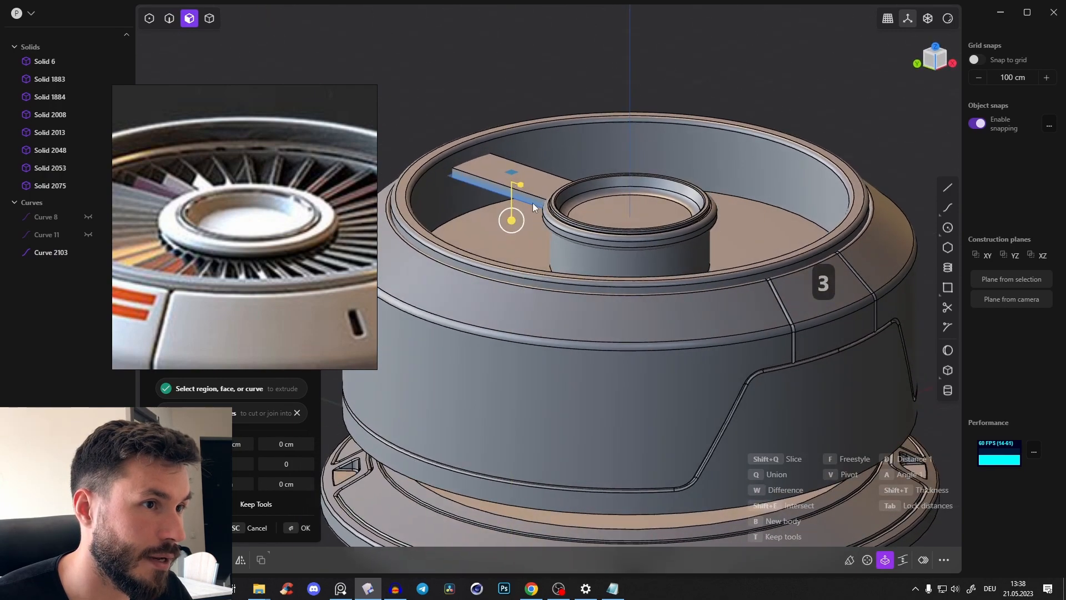
right_click(529, 203)
key(2)
click(519, 201)
middle_drag(595, 171, 589, 205)
key(x)
Fillet the fan blade's four long edges about 4.1 cm
scroll(542, 176, up, 3)
click(531, 197)
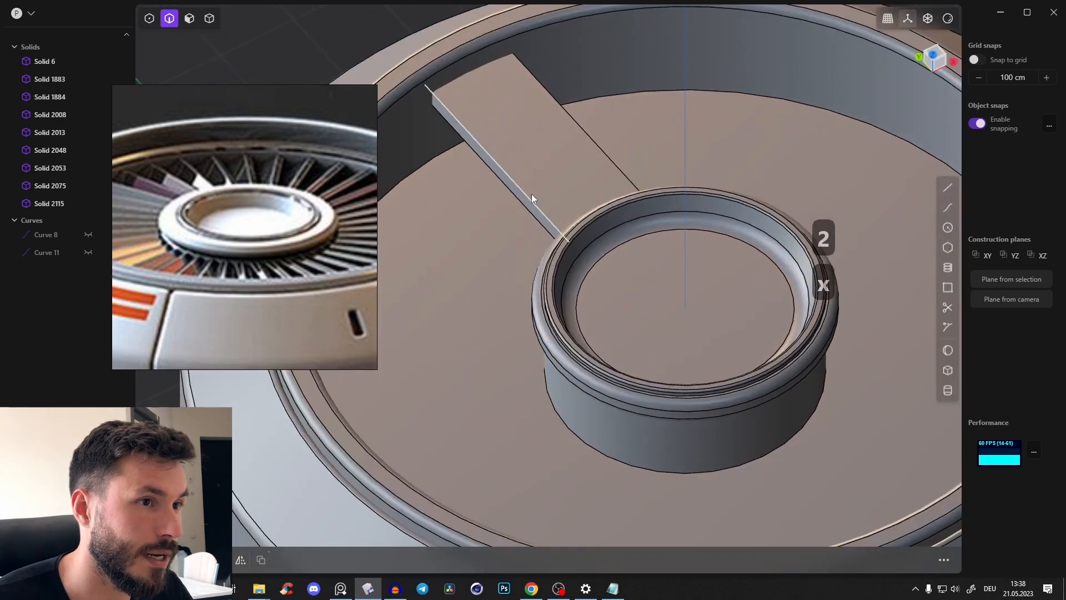
key(f)
click(526, 217)
click(607, 158)
middle_drag(624, 149, 504, 110)
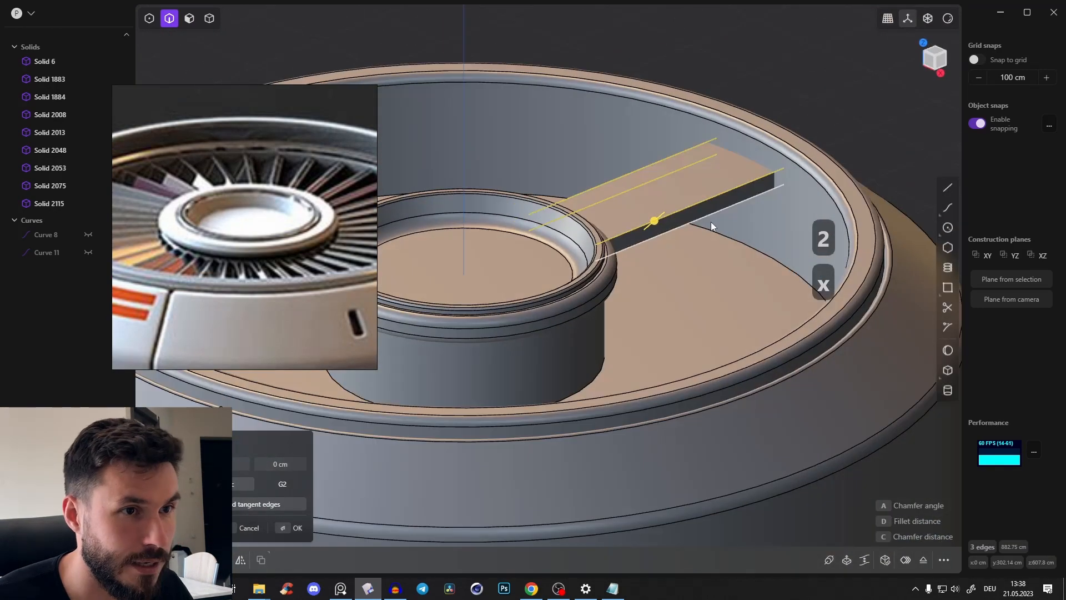
click(694, 224)
key(ctrl+z)
click(722, 212)
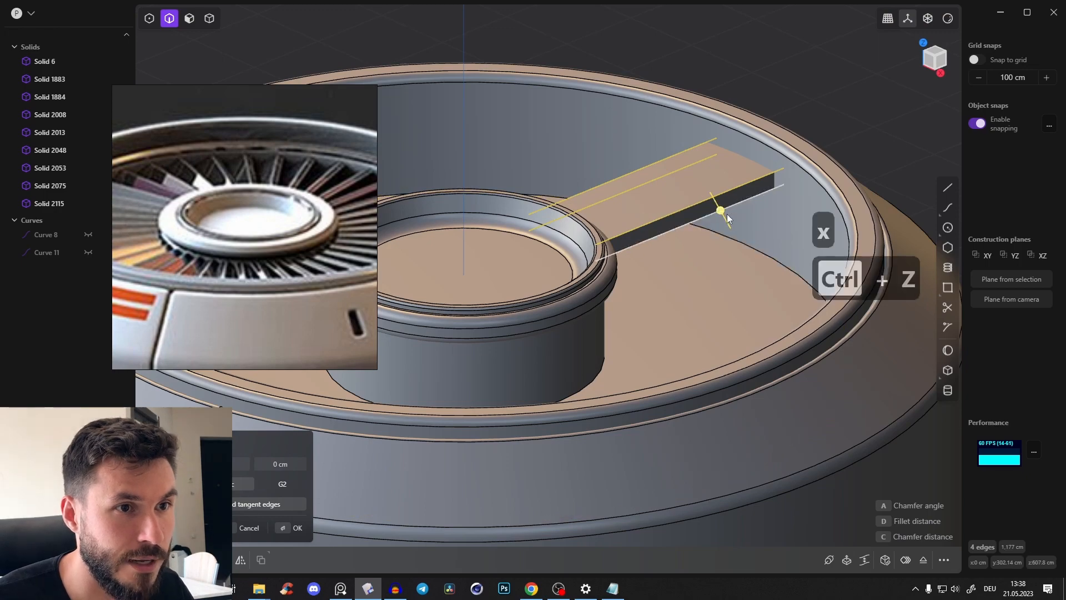
drag(724, 211, 725, 213)
middle_drag(589, 173, 700, 174)
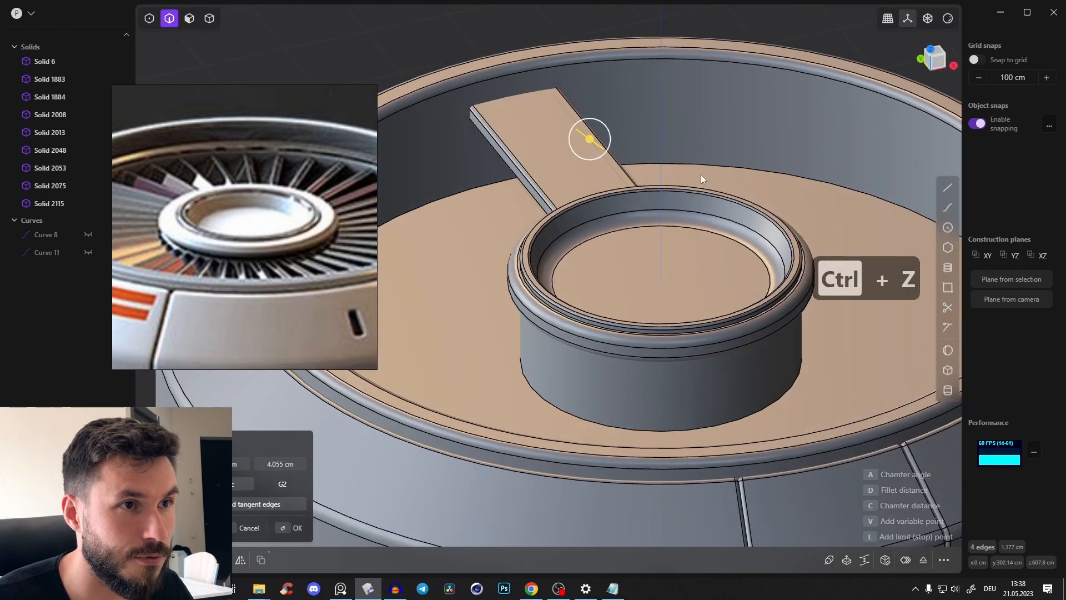
right_click(701, 174)
Select the whole fan blade and rotate it about its long axis so it sits tilted
middle_drag(657, 125, 622, 143)
scroll(630, 143, down, 4)
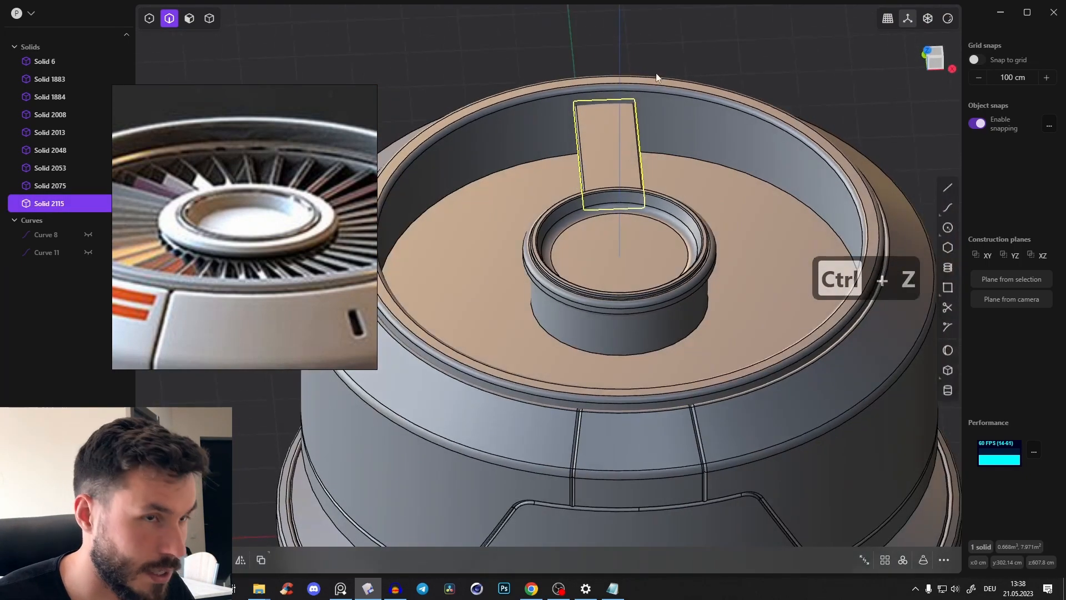
key(Tab)
click(616, 135)
click(724, 65)
click(611, 156)
key(r)
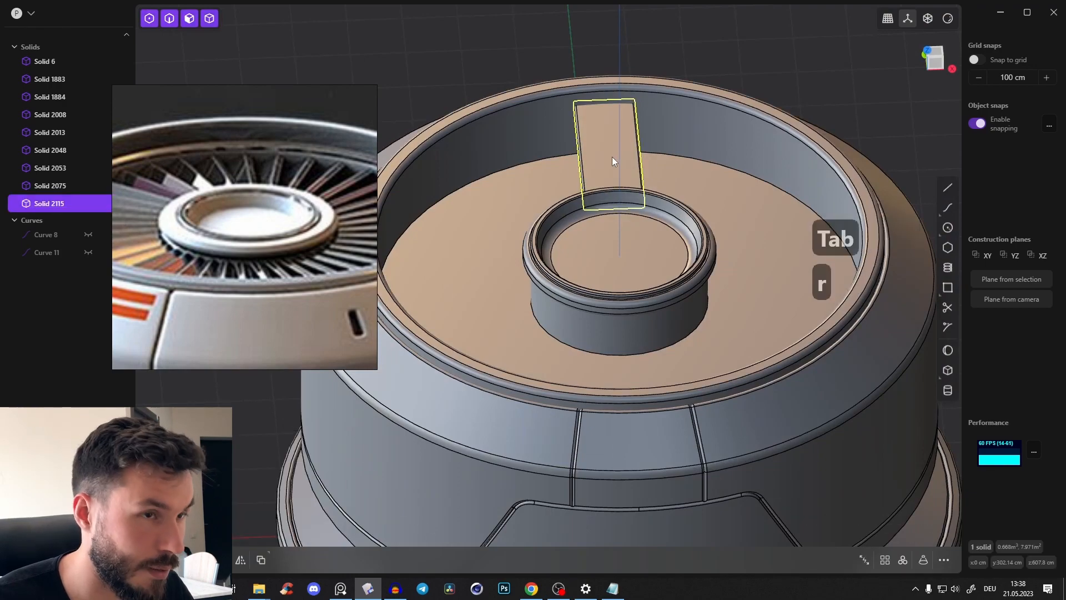
drag(628, 133, 616, 126)
middle_drag(615, 126, 644, 118)
right_click(650, 107)
Move the tilted blade down about 36.6 cm into the recess, below the hub's rim
key(g)
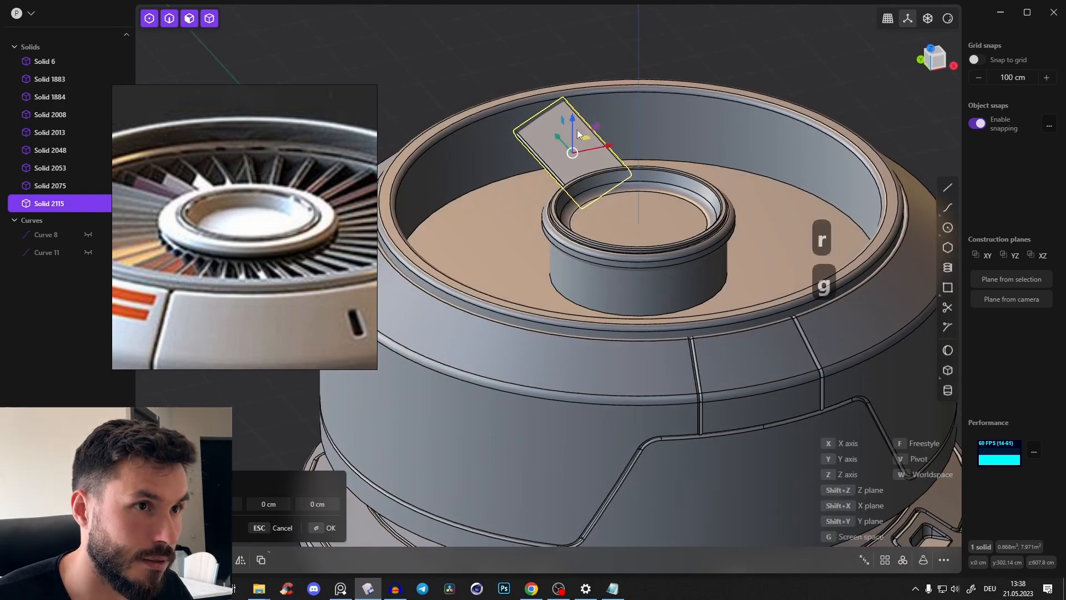
drag(577, 115, 578, 122)
middle_drag(578, 126, 418, 199)
drag(436, 166, 521, 216)
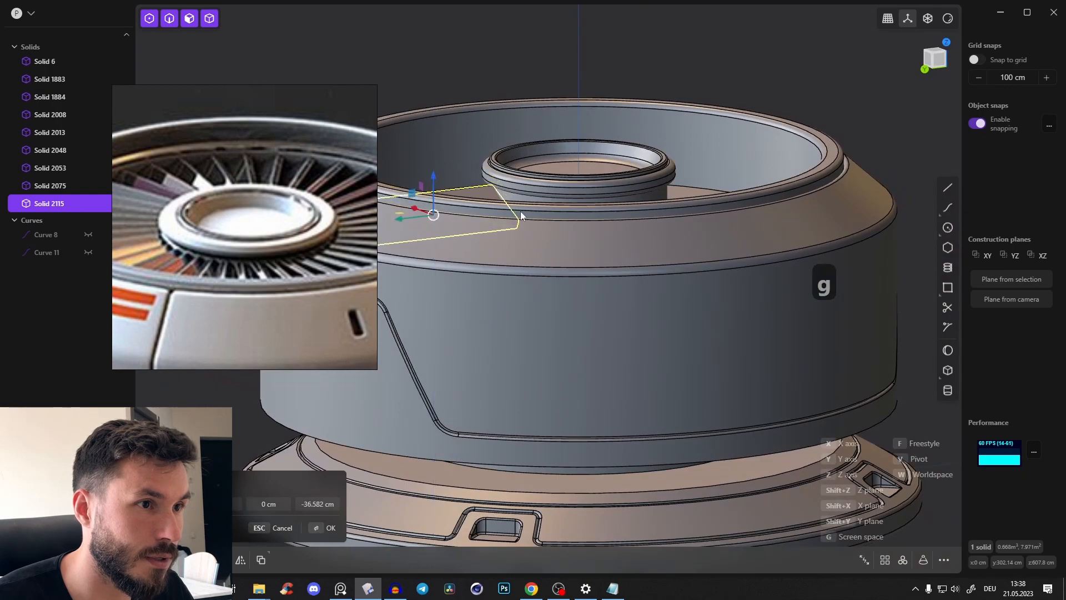
middle_drag(488, 189, 634, 195)
key(Return)
Create a radial array of the blade around the hub's centre, filling the recess with closely spaced blades
middle_drag(488, 201, 891, 87)
click(940, 58)
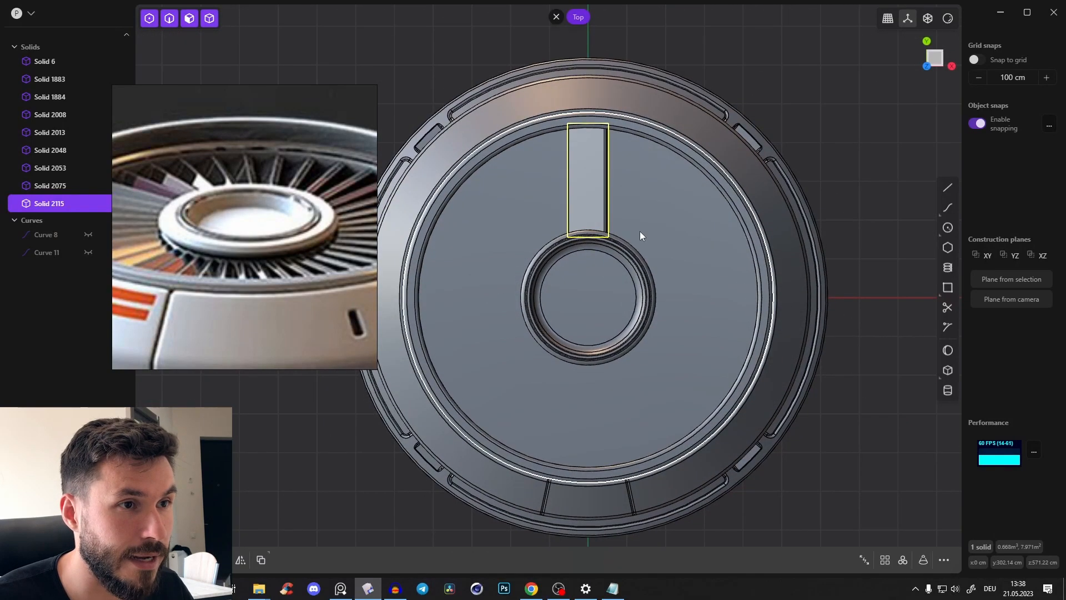
click(903, 560)
click(593, 284)
middle_drag(592, 284, 548, 295)
drag(256, 459, 261, 456)
mouse_move(442, 232)
middle_down()
mouse_move(385, 261)
mouse_move(334, 341)
mouse_move(424, 229)
middle_up()
middle_drag(631, 256, 563, 278)
key(Return)
middle_drag(770, 198, 783, 208)
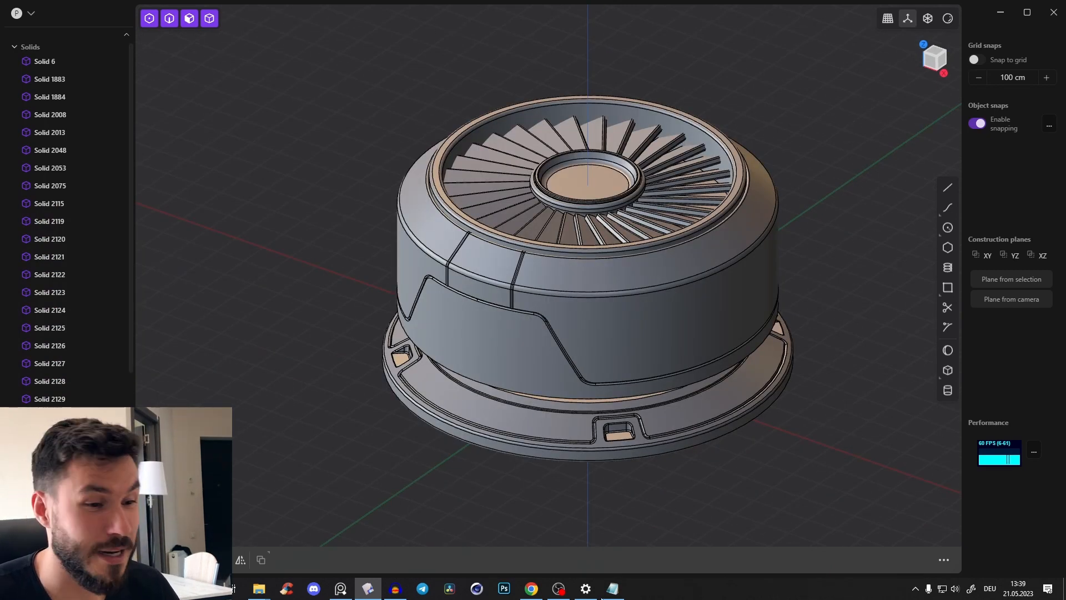
Switch to Chrome, look through the Ultimate 3D Community posts, and return to the Plasticity model with the reference image shown
mouse_move(533, 596)
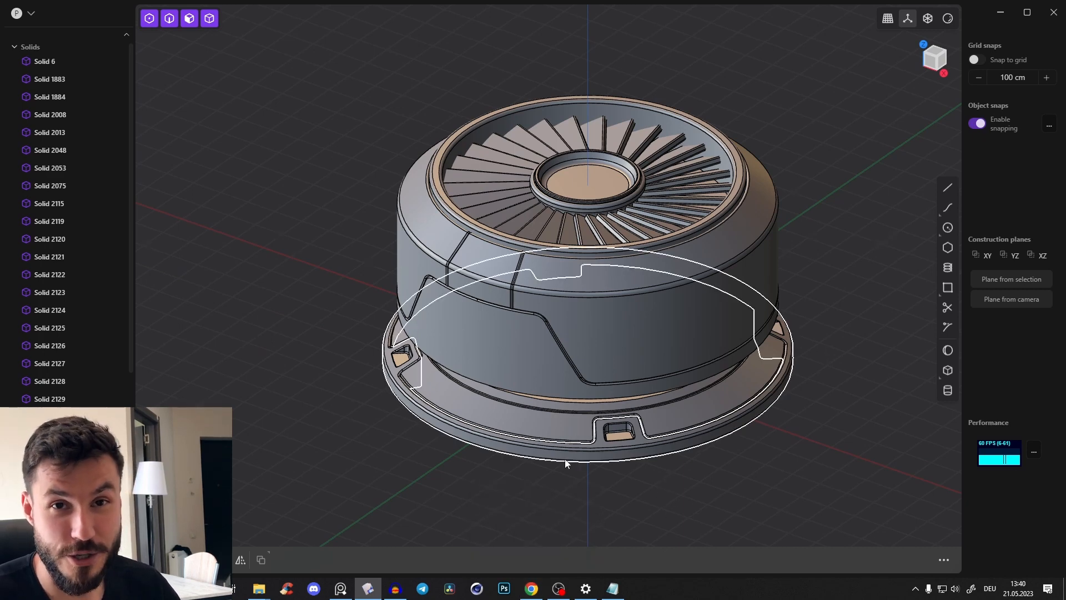
click(532, 588)
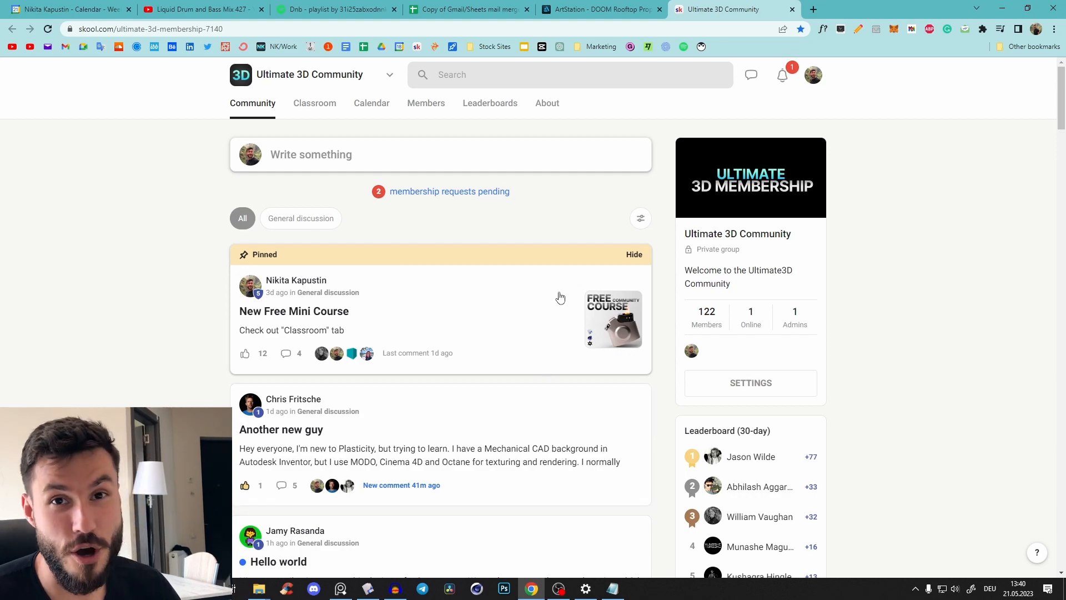
scroll(497, 307, down, 9)
scroll(488, 295, up, 7)
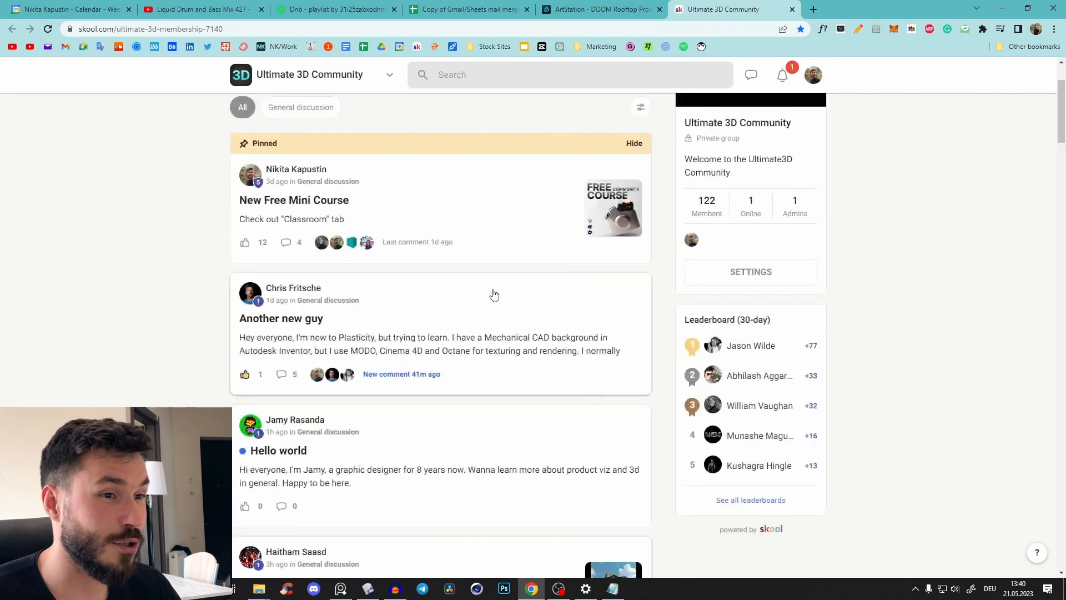
scroll(494, 295, down, 5)
scroll(528, 273, up, 6)
scroll(480, 309, down, 4)
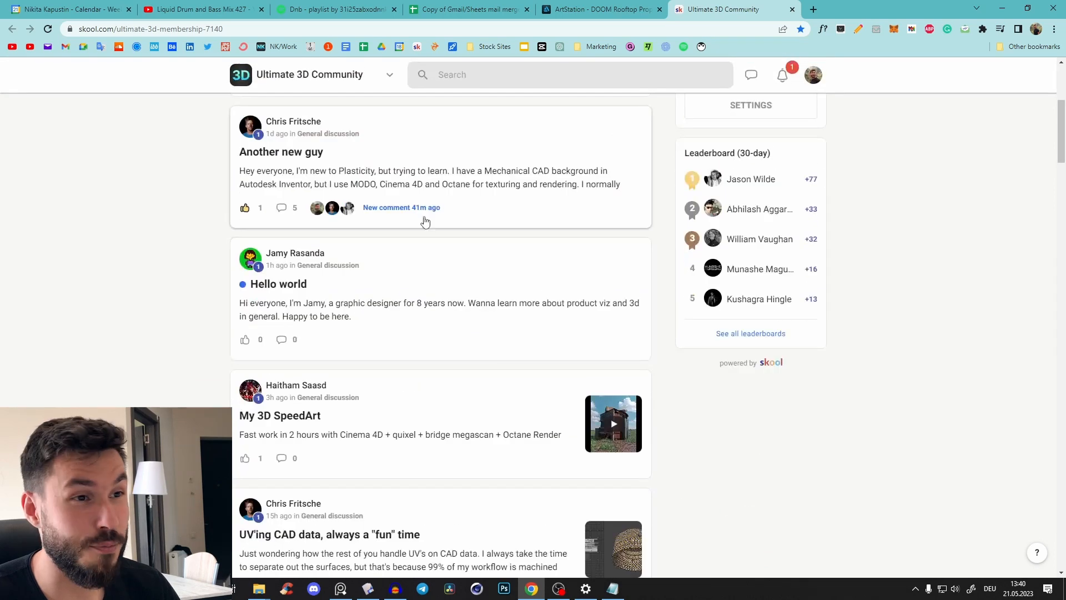
scroll(480, 338, down, 4)
scroll(475, 341, up, 10)
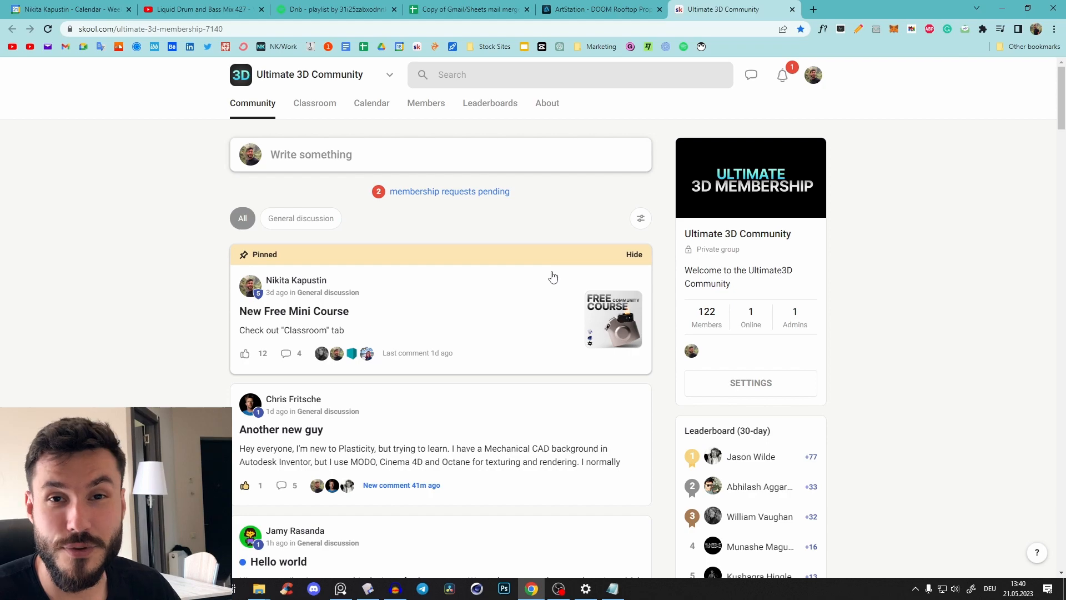
click(1002, 9)
click(340, 588)
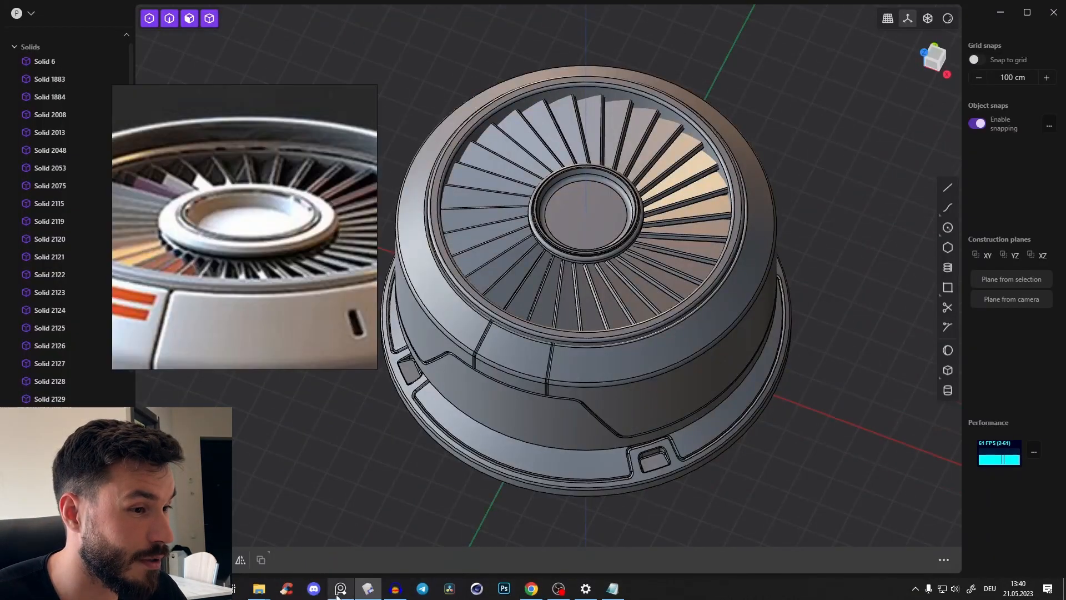
In top view, sketch a narrow centre-based rectangle on the Y axis in front of the unit, about three times as long as wide
scroll(328, 248, down, 2)
mouse_move(511, 265)
middle_down()
mouse_move(495, 199)
mouse_move(501, 257)
middle_up()
scroll(297, 232, up, 2)
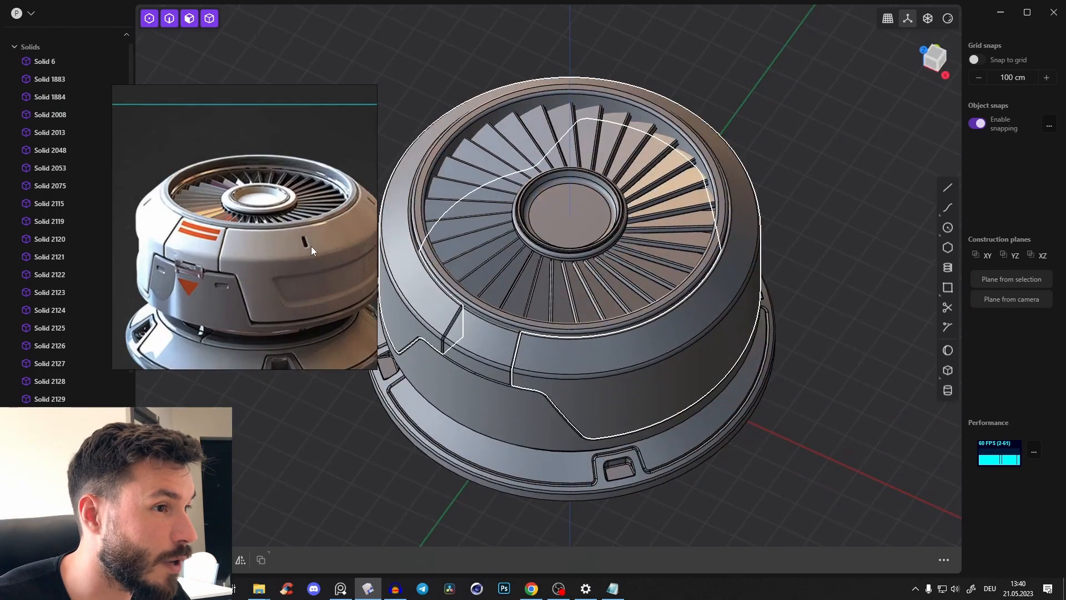
middle_drag(700, 228, 697, 262)
scroll(697, 262, down, 3)
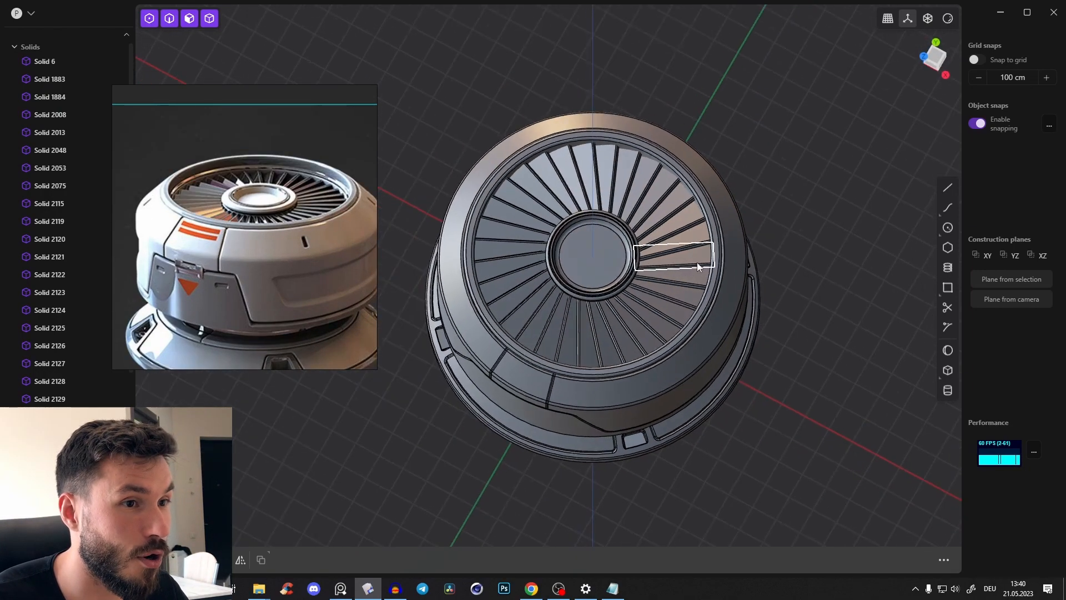
click(934, 57)
scroll(695, 142, up, 4)
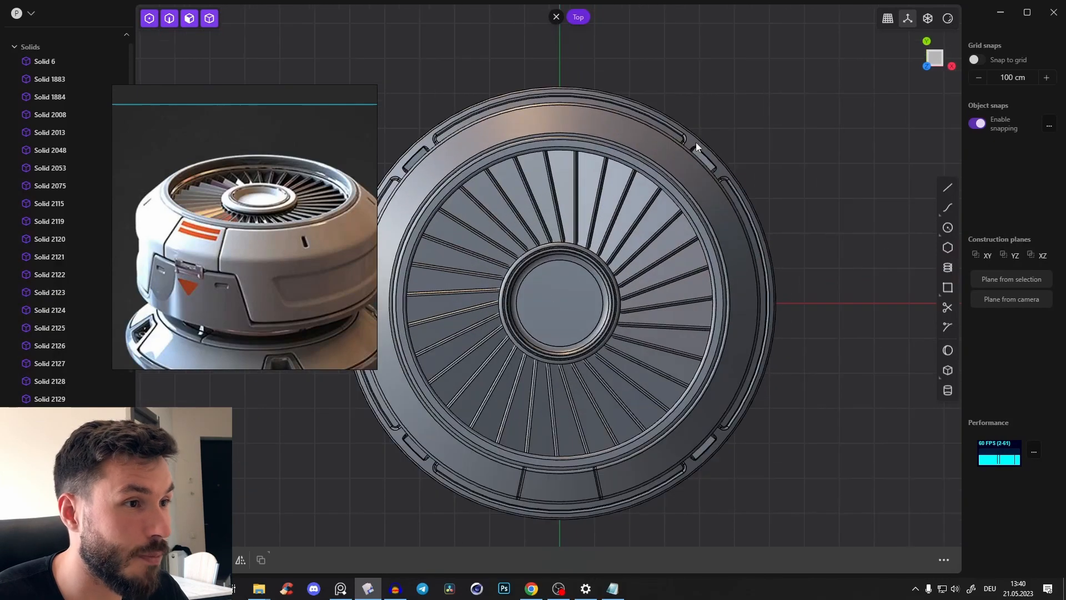
scroll(365, 245, down, 2)
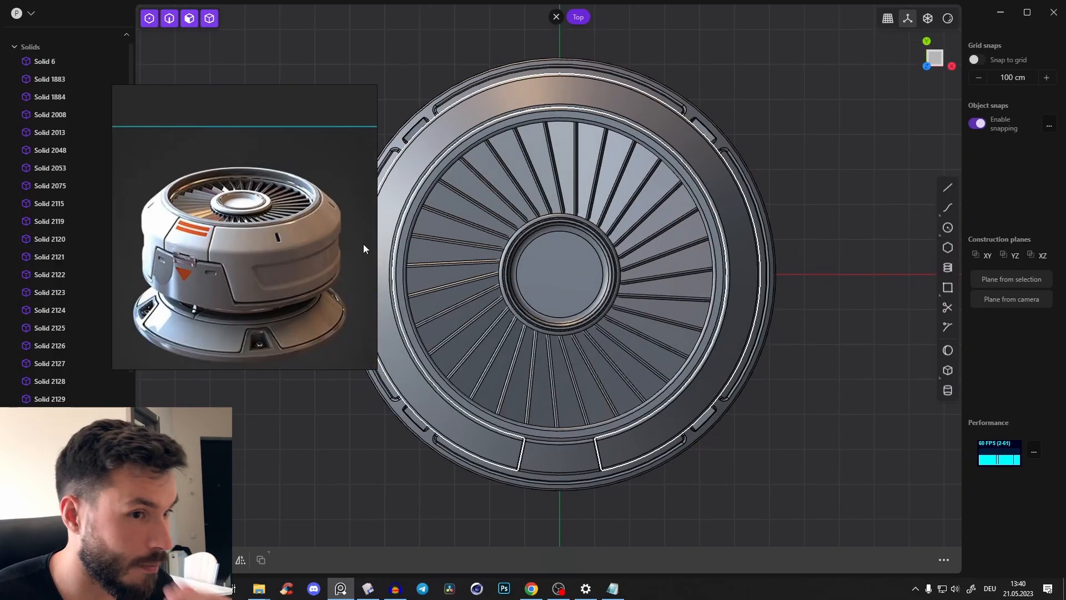
scroll(591, 417, up, 2)
click(947, 287)
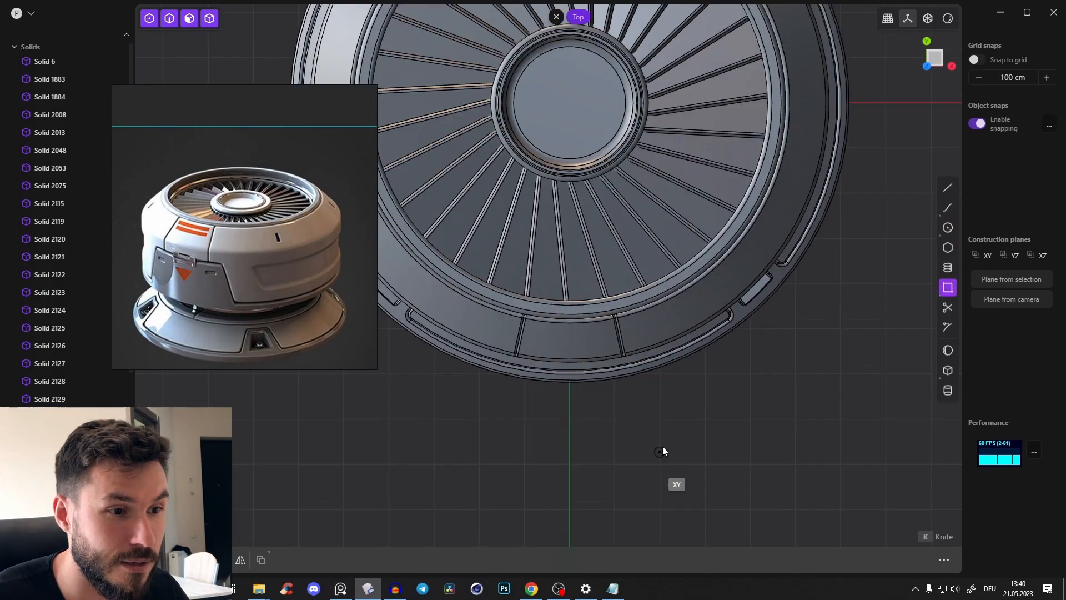
click(572, 394)
key(Tab)
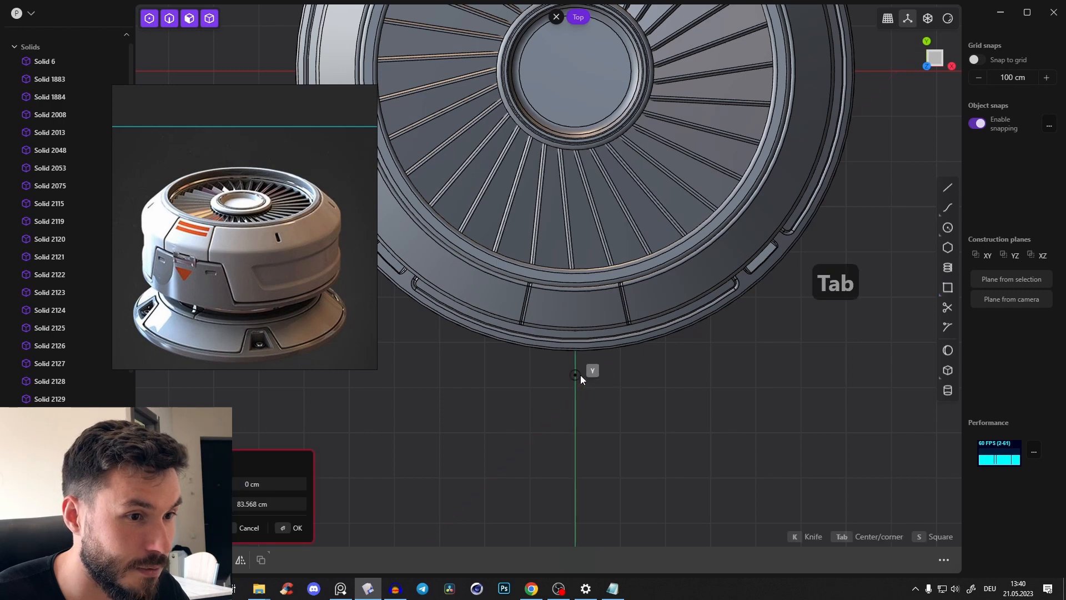
scroll(580, 375, up, 1)
scroll(584, 378, up, 3)
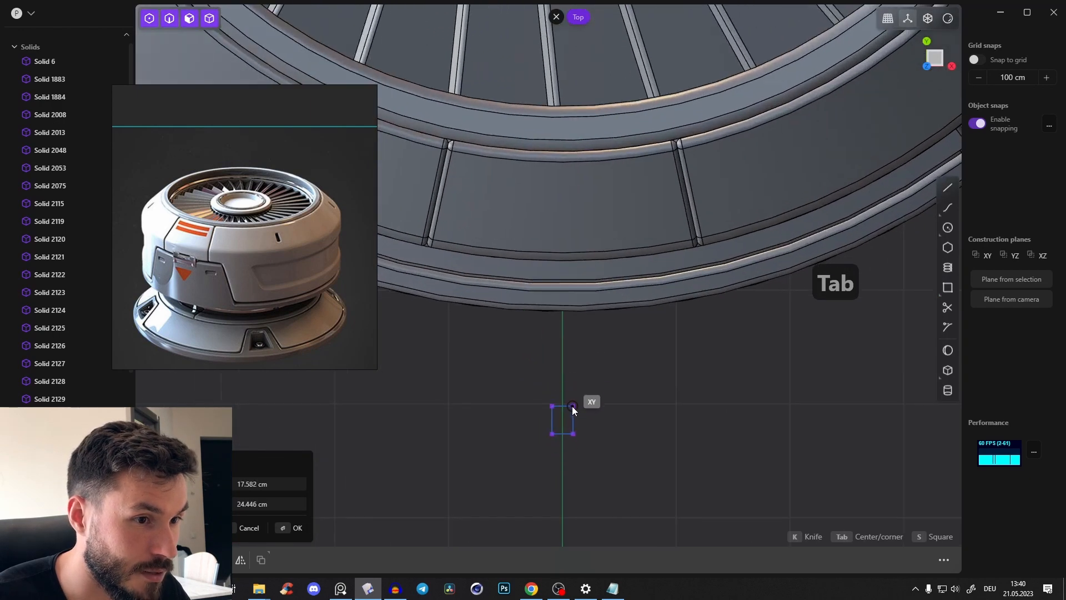
click(570, 397)
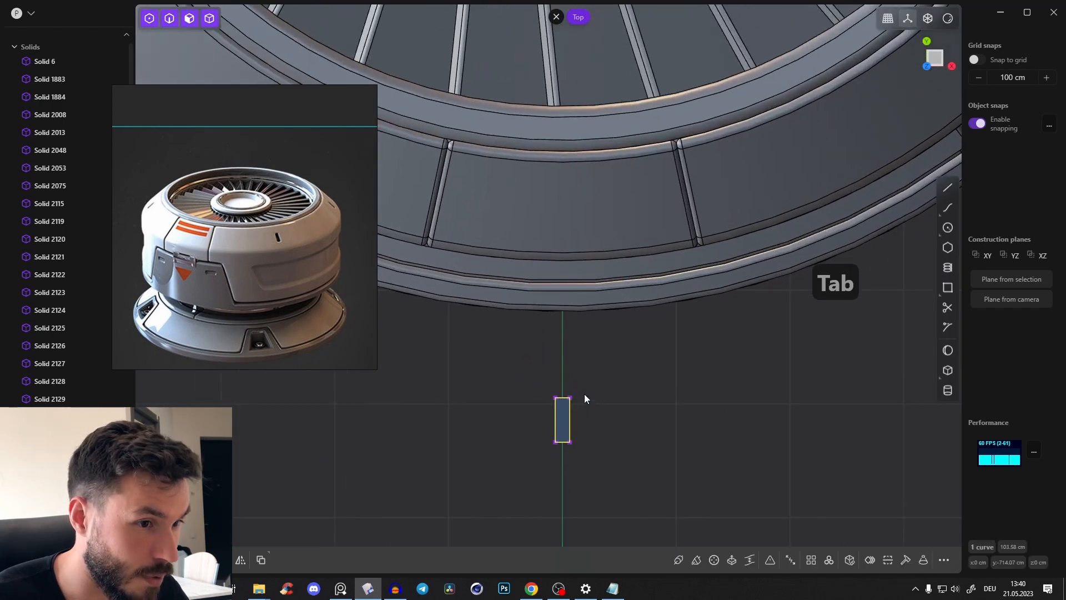
Round the rectangle's corners by about 2 cm and move it about 186 cm along Y onto the front panel of the sloped ring
key(b)
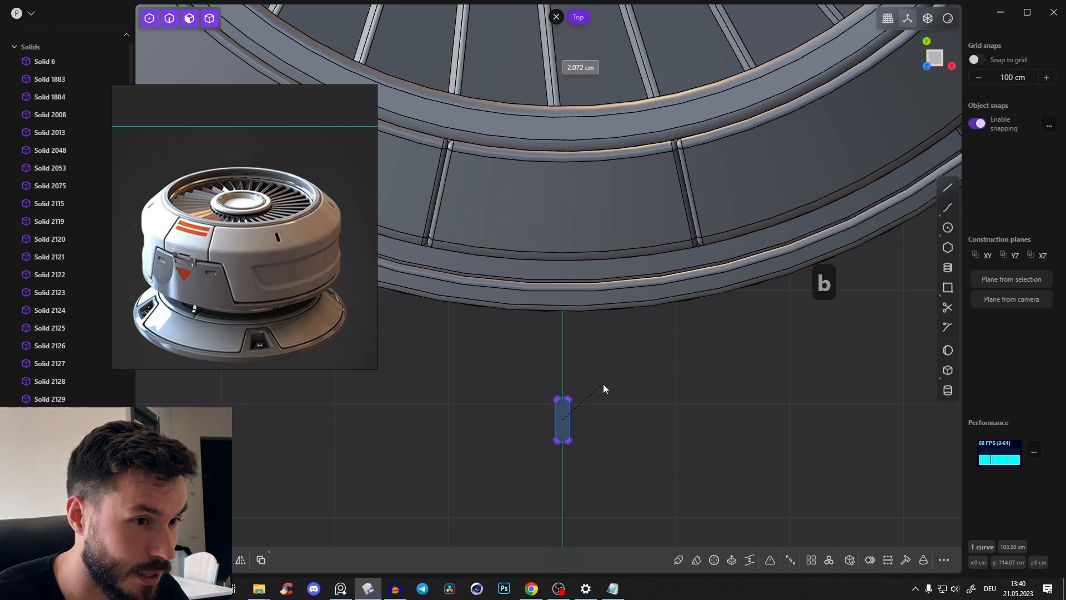
click(603, 388)
key(g)
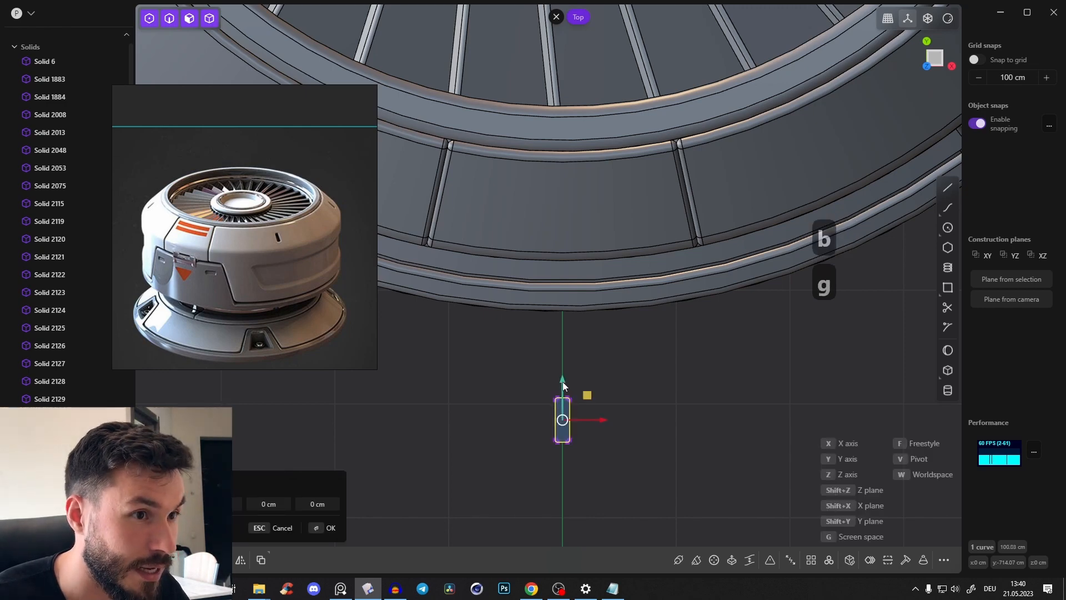
drag(562, 381, 565, 169)
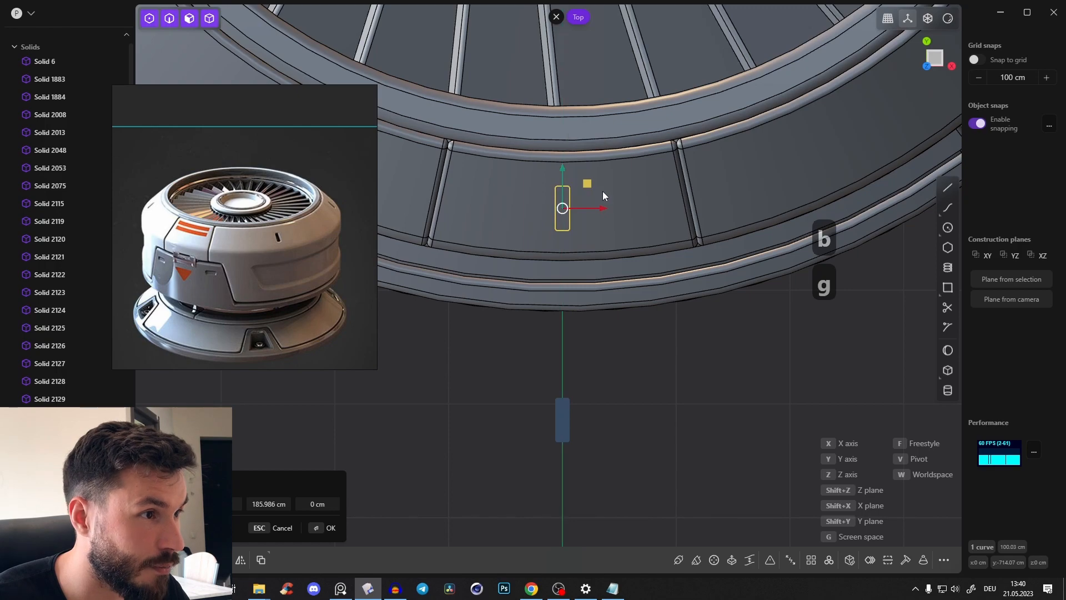
right_click(602, 191)
Create a radial array of the rounded slot outline around the hub's centre, with 8 copies over 360 degrees
shift+middle_drag(602, 191, 604, 349)
scroll(610, 333, down, 6)
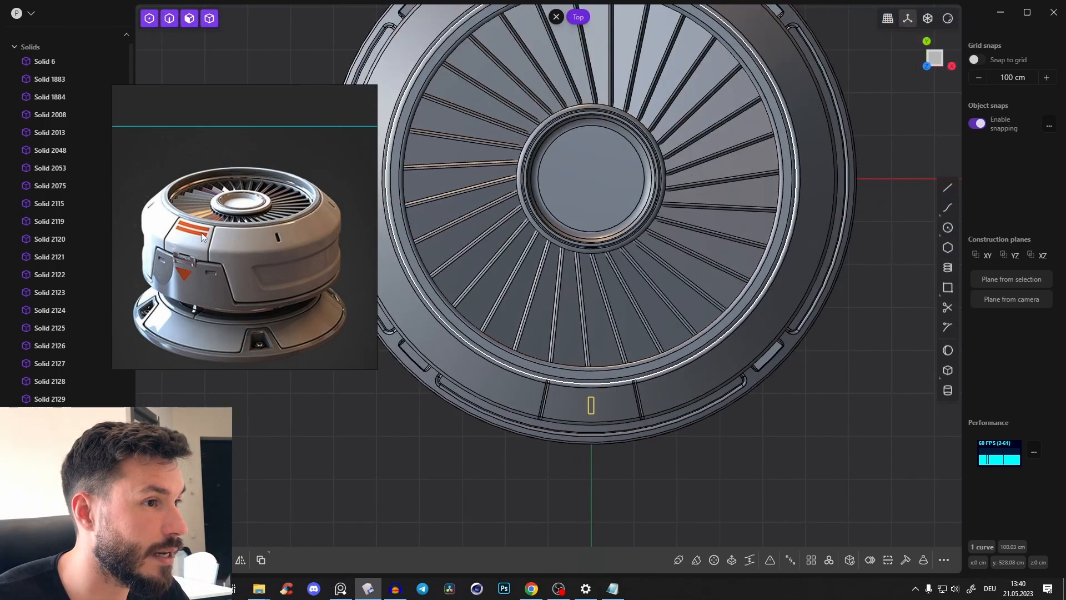
shift+middle_drag(759, 244, 754, 265)
shift+middle_drag(653, 225, 659, 245)
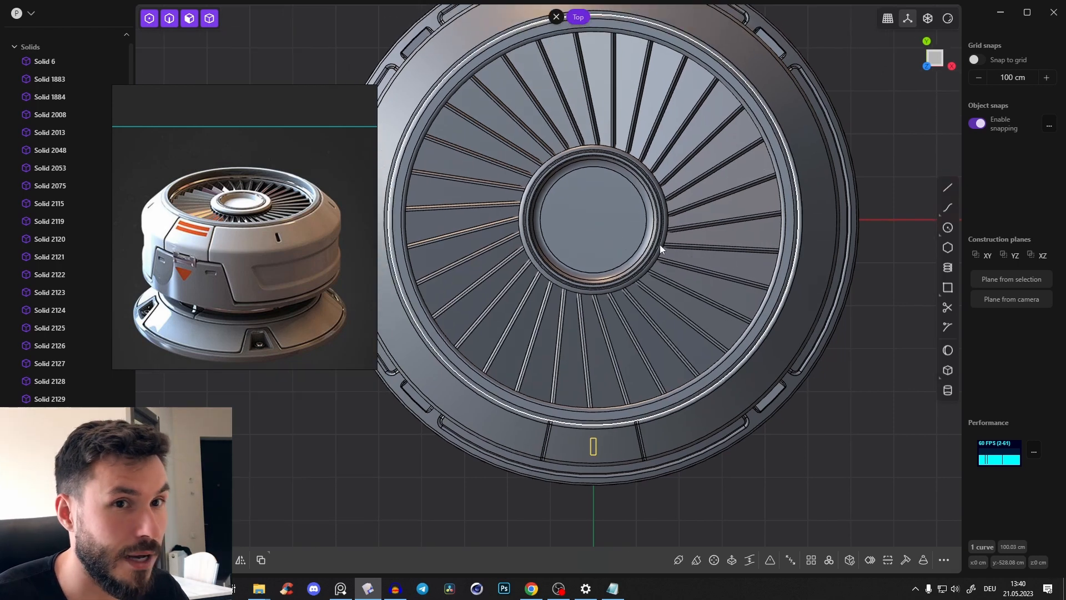
scroll(768, 201, down, 2)
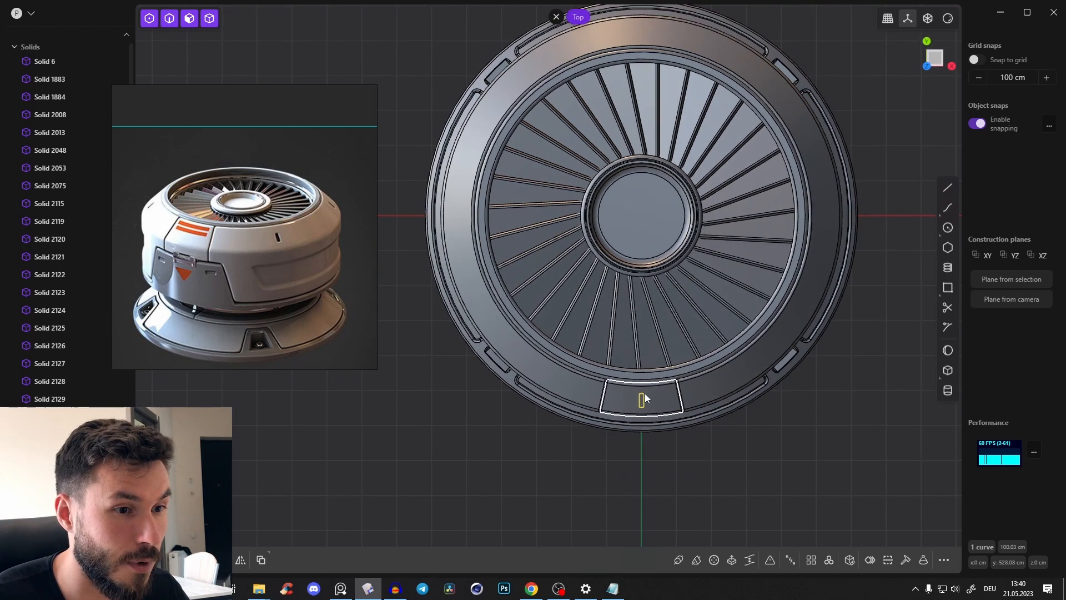
click(833, 559)
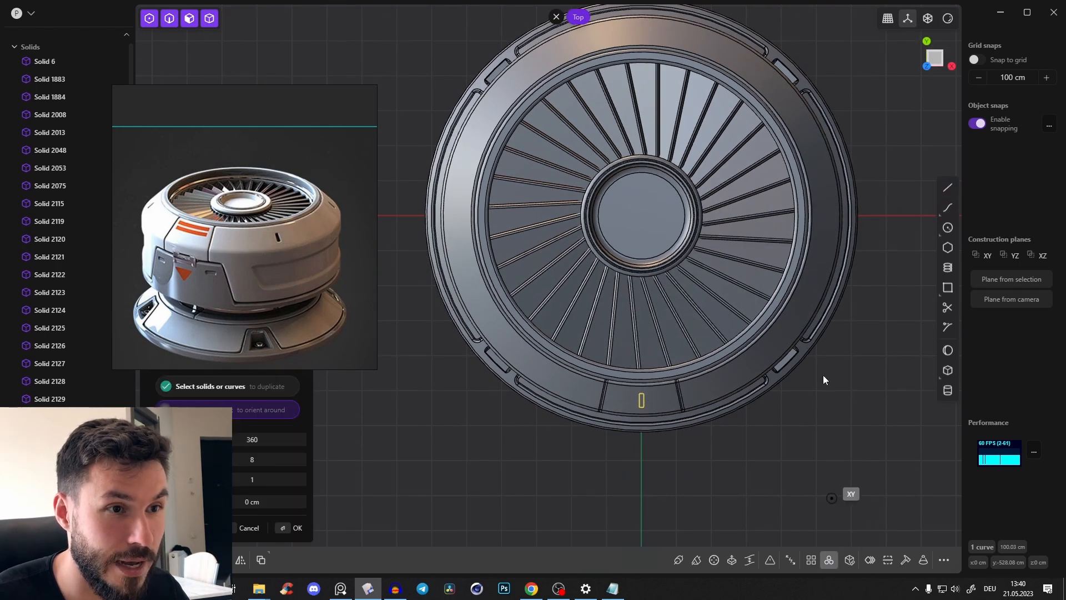
click(641, 216)
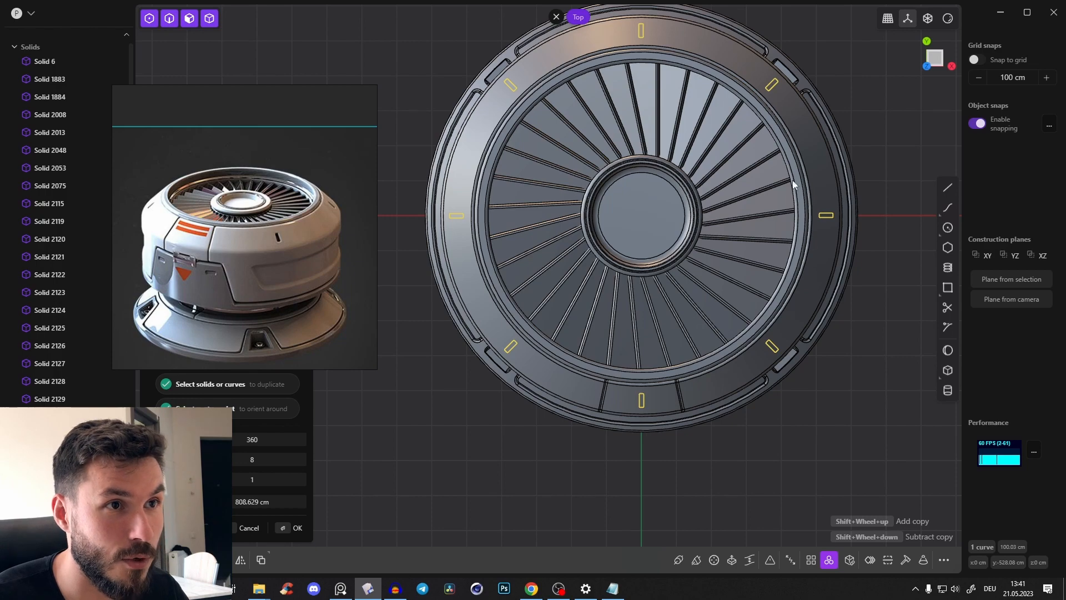
key(Escape)
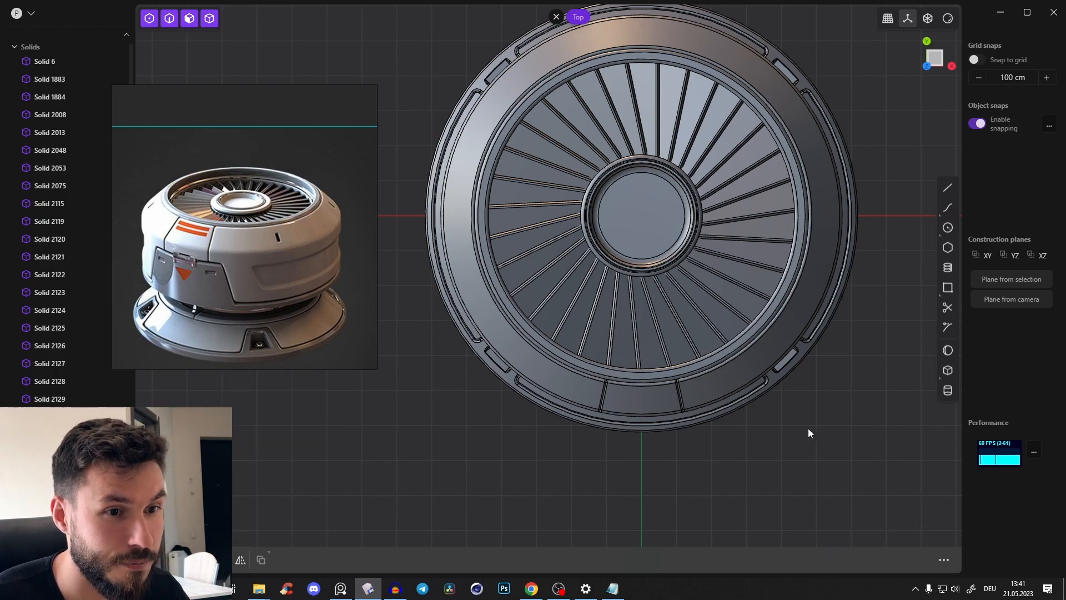
With X-ray display on, select all eight slot outlines at the base and move them about 1053 cm straight up above the unit
key(alt+z)
middle_drag(808, 428, 776, 191)
key(2)
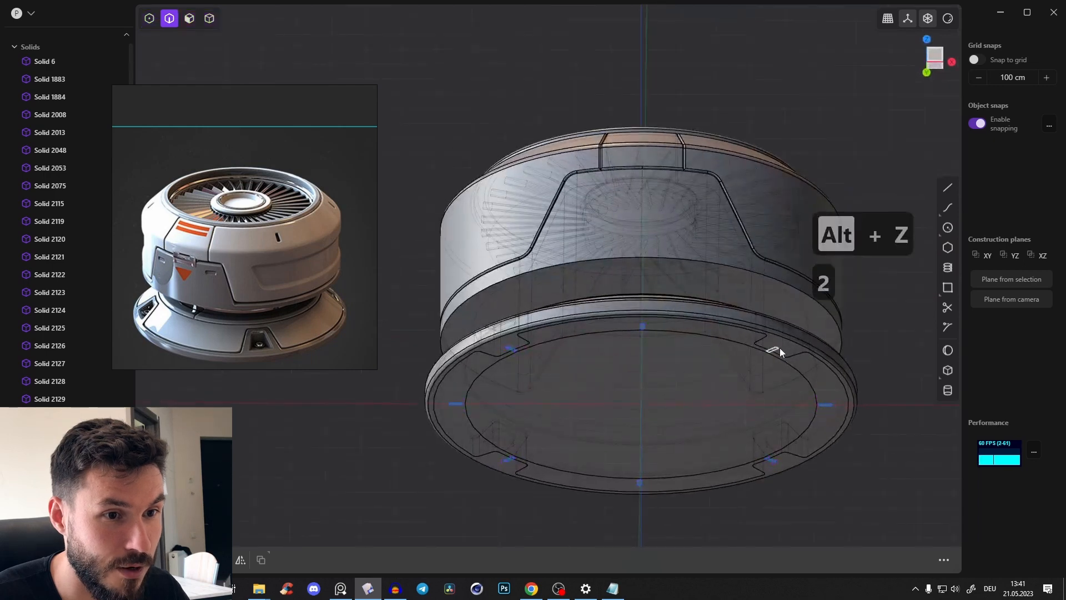
click(775, 348)
click(642, 328)
click(509, 350)
click(455, 404)
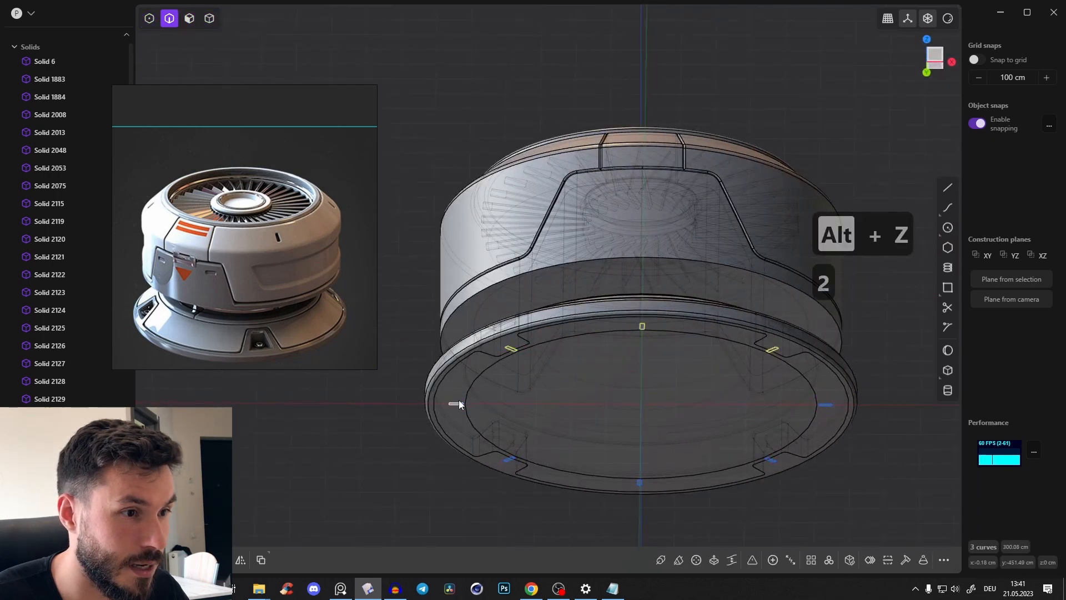
click(512, 460)
click(638, 481)
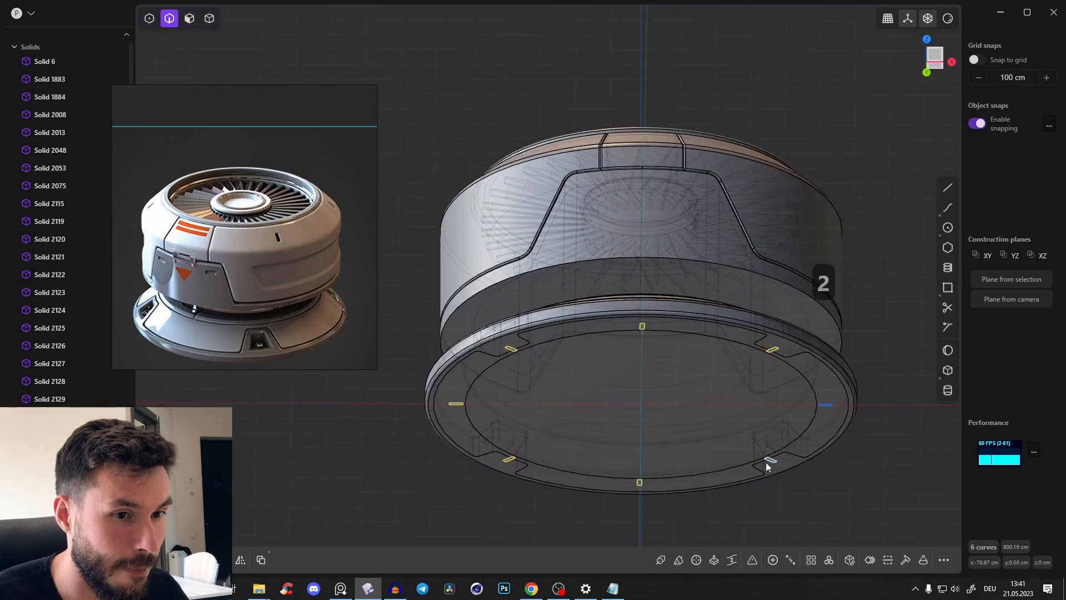
click(816, 405)
middle_drag(744, 319, 690, 390)
key(g)
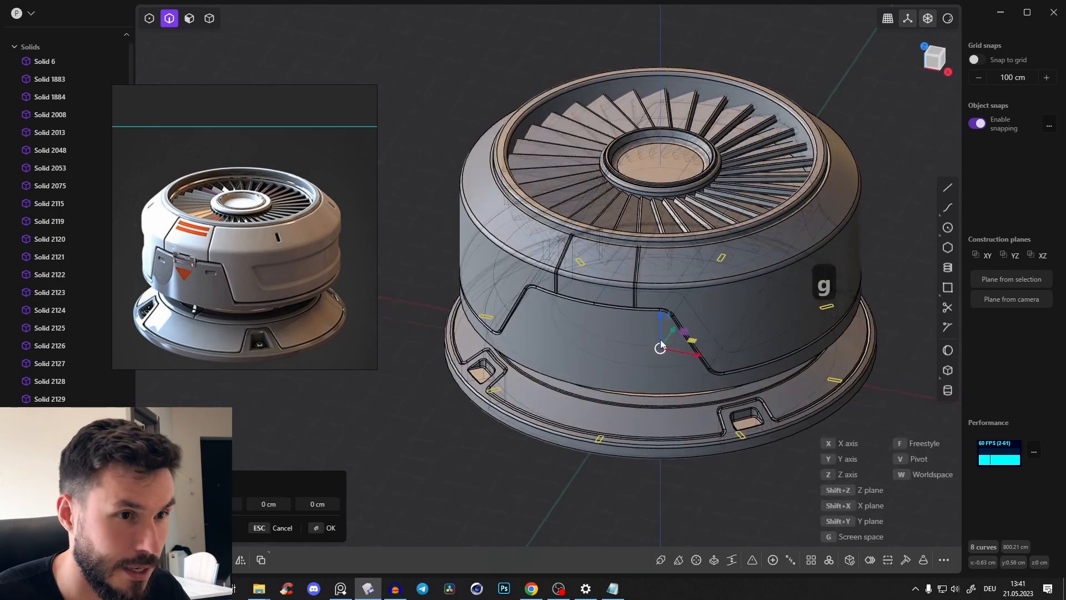
drag(661, 319, 661, 7)
shift+middle_drag(725, 167, 700, 267)
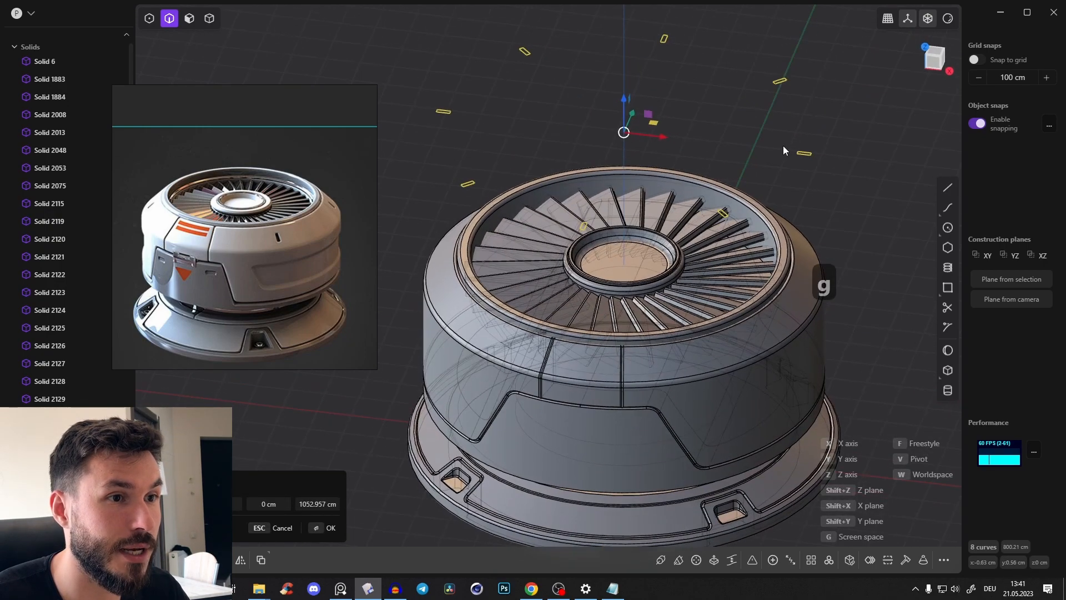
right_click(782, 147)
click(782, 149)
Delete the outline in front of the central panel and cut the upper housing with the seven remaining slot outlines
key(2)
key(x)
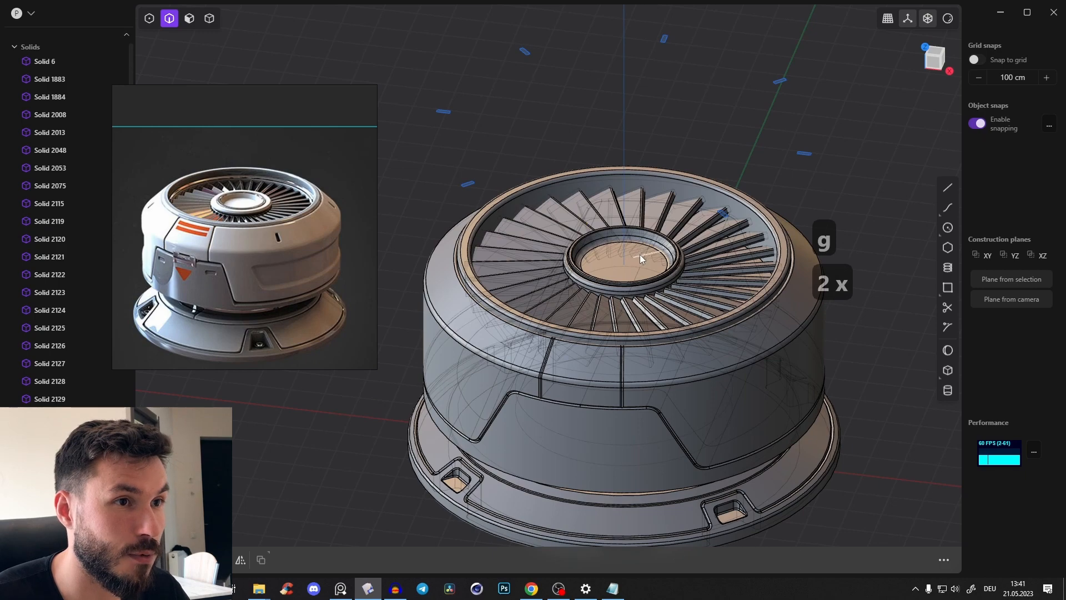
middle_drag(640, 254, 668, 191)
mouse_move(410, 48)
mouse_down()
mouse_move(862, 212)
mouse_move(882, 183)
mouse_up()
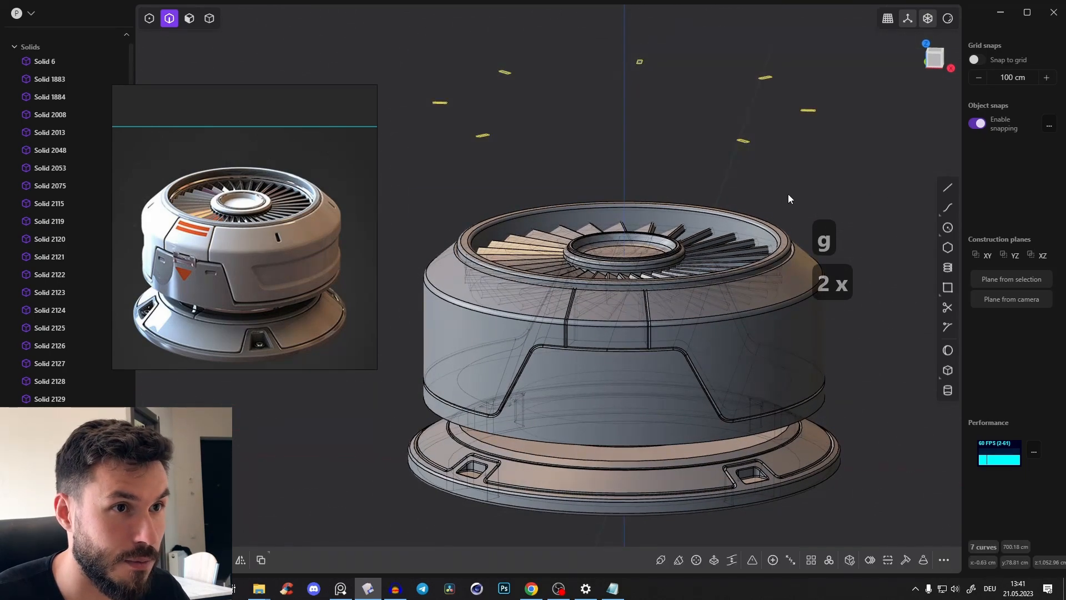
mouse_move(788, 194)
middle_down()
mouse_move(811, 315)
mouse_move(801, 326)
middle_up()
key(c)
click(801, 288)
key(Return)
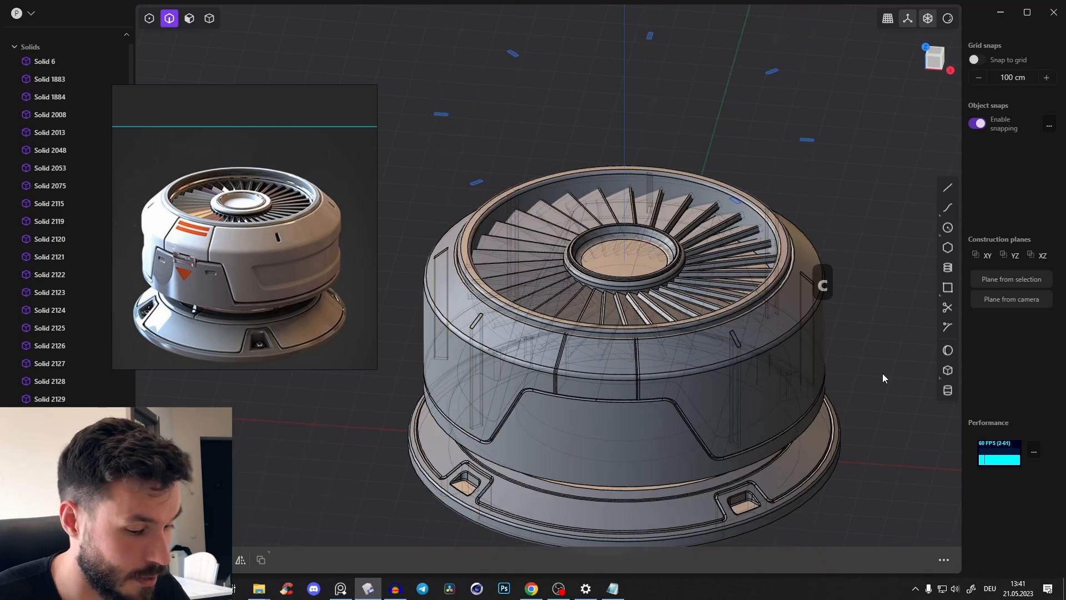
Turn off X-ray display and delete the seven outline curves floating above the unit
key(alt+z)
middle_drag(882, 373, 777, 351)
scroll(794, 361, down, 4)
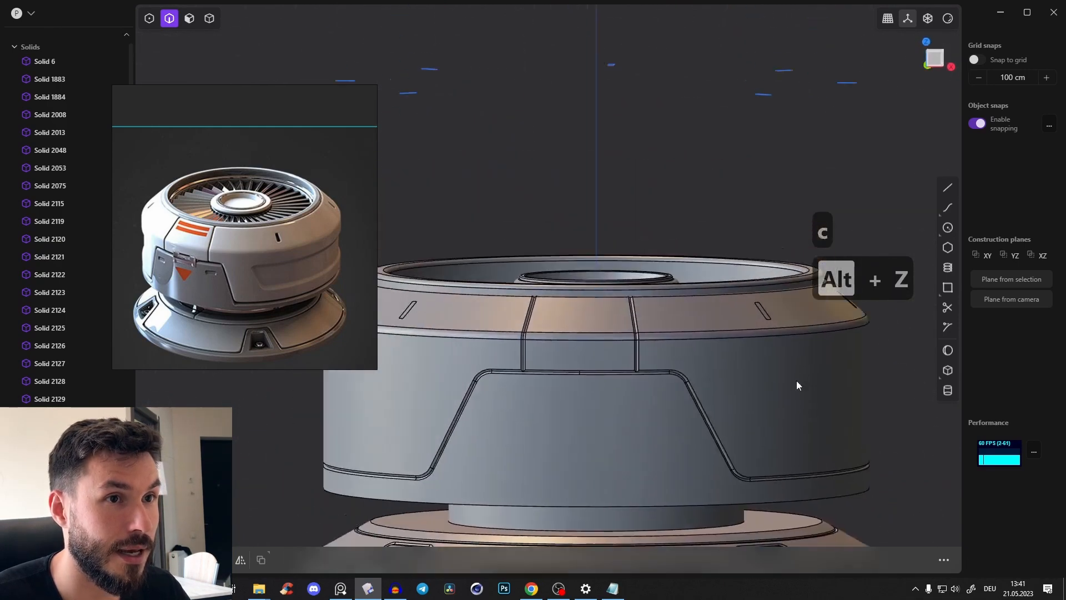
drag(446, 113, 908, 202)
key(x)
Select the seven small slot faces around the sloped ring and offset them inward to form shallow recesses
scroll(756, 318, up, 5)
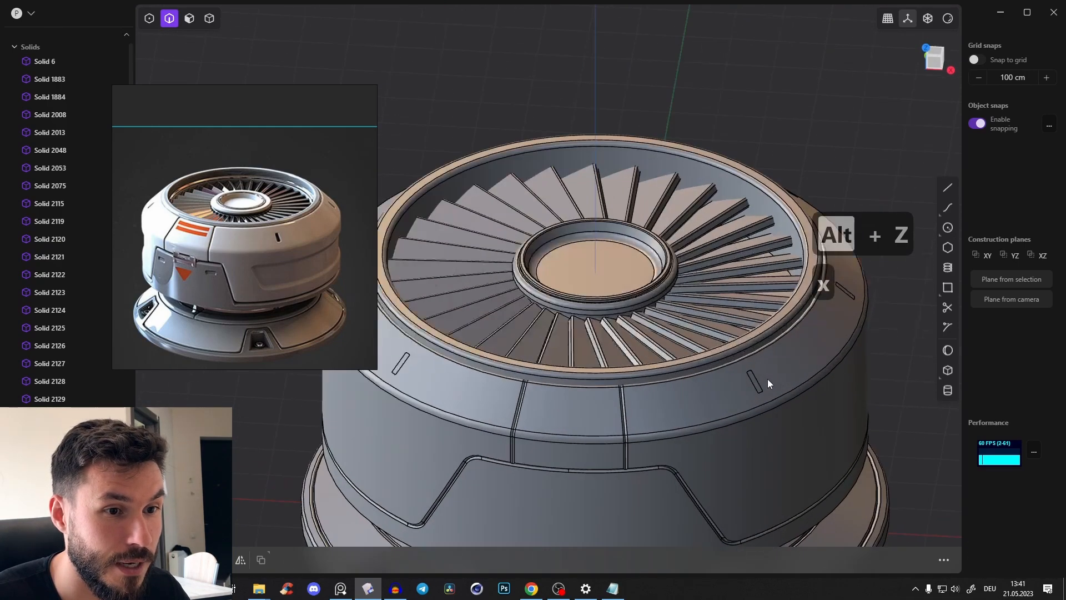
key(3)
click(749, 382)
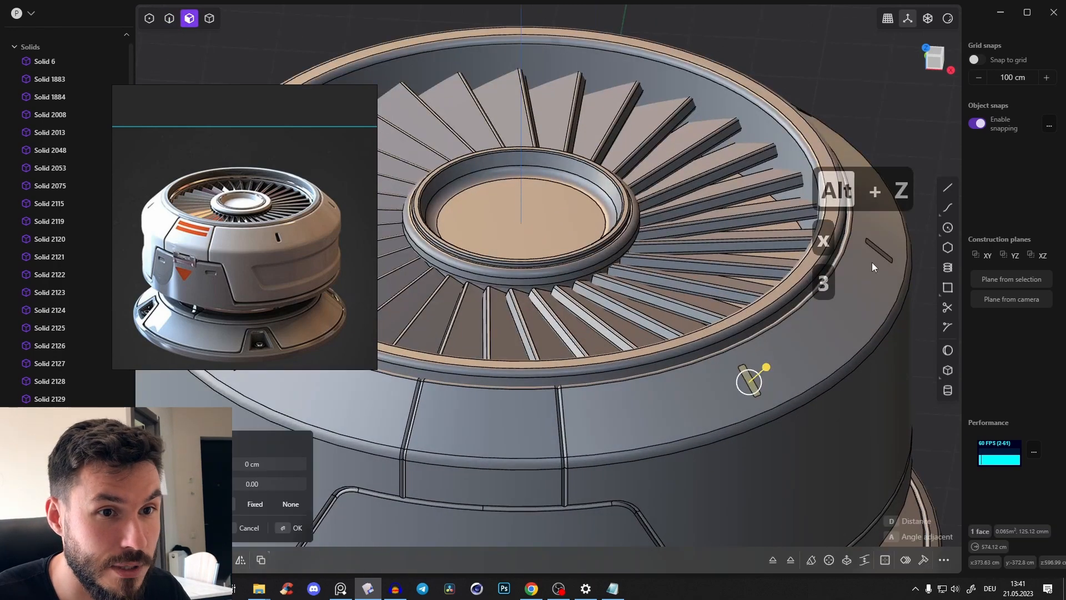
shift+click(878, 251)
shift+middle_drag(772, 290, 944, 276)
shift+click(412, 348)
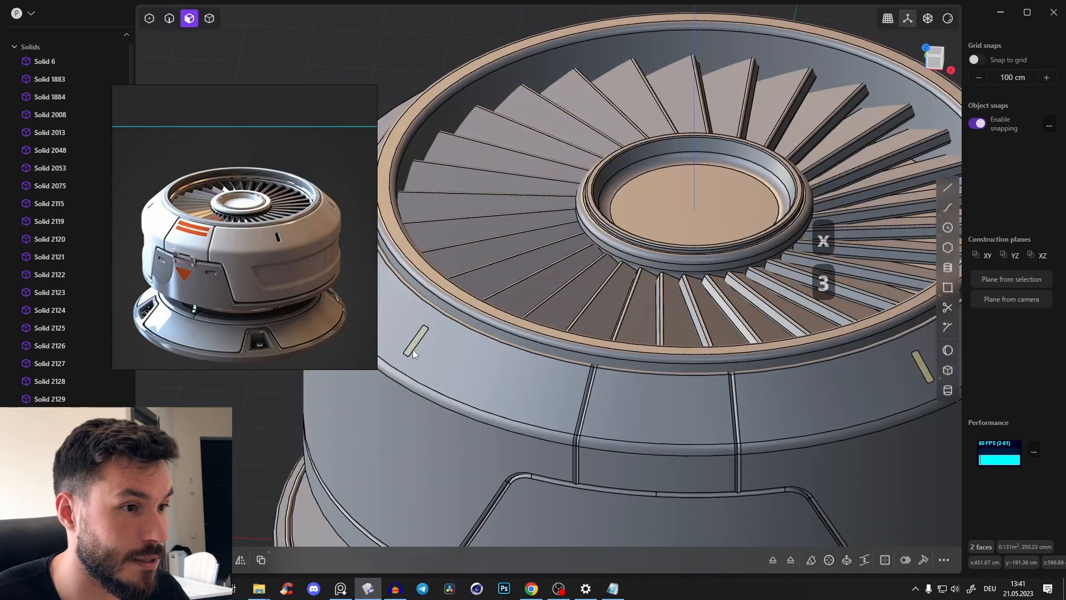
shift+middle_drag(412, 349, 588, 459)
shift+click(511, 308)
middle_drag(511, 309, 560, 145)
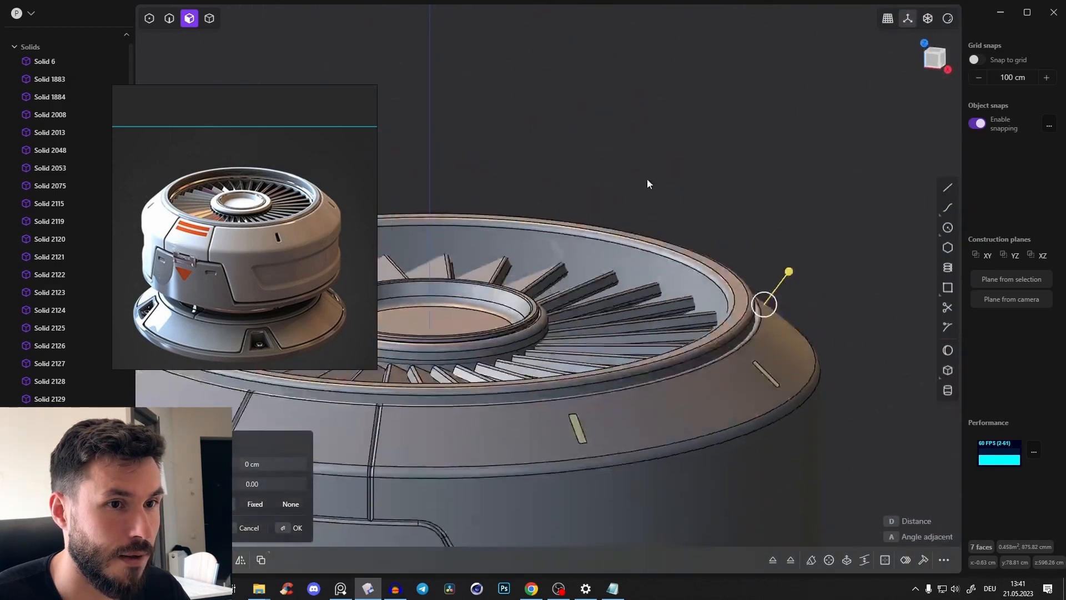
drag(793, 276, 786, 282)
shift+middle_drag(473, 388, 571, 304)
scroll(571, 304, up, 3)
right_click(680, 340)
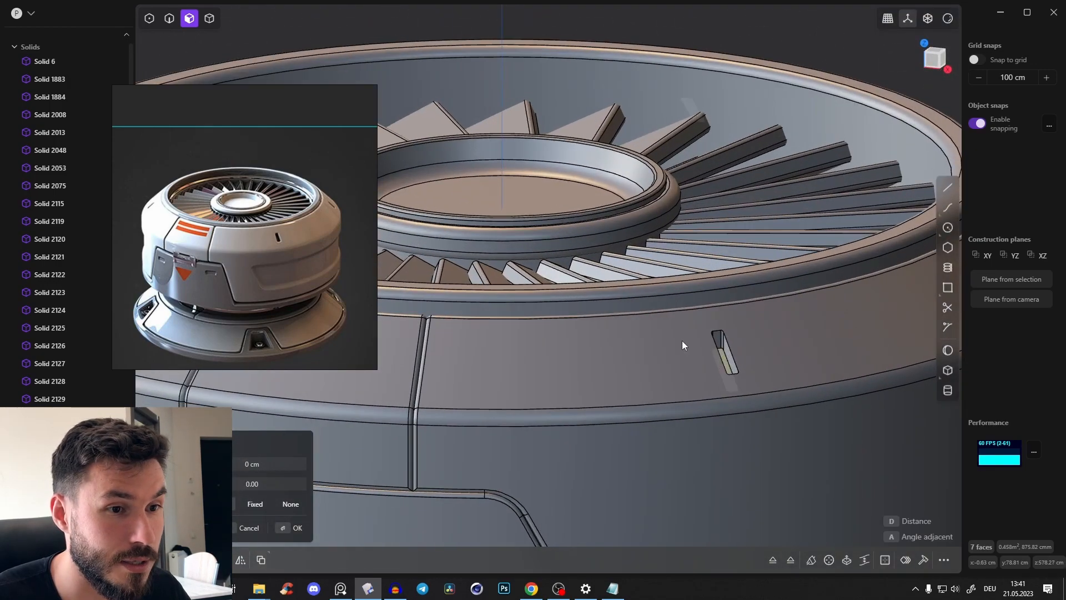
Select a rim edge on each of the seven recessed slots around the sloped ring and give them a very small bevel
key(2)
click(731, 346)
shift+middle_drag(747, 322, 514, 370)
shift+click(699, 335)
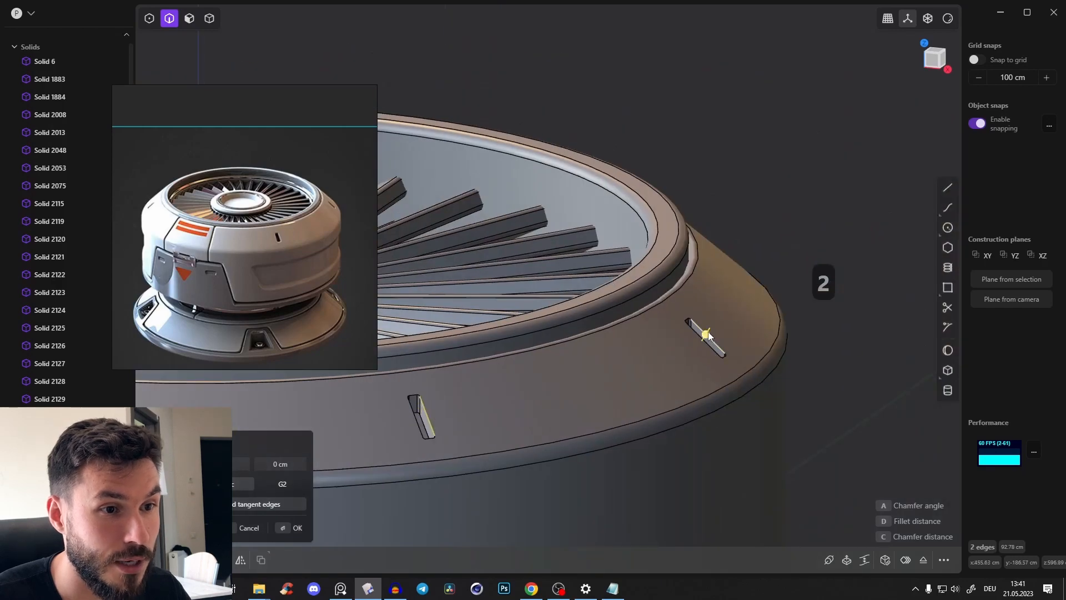
middle_drag(698, 334, 538, 295)
shift+click(538, 295)
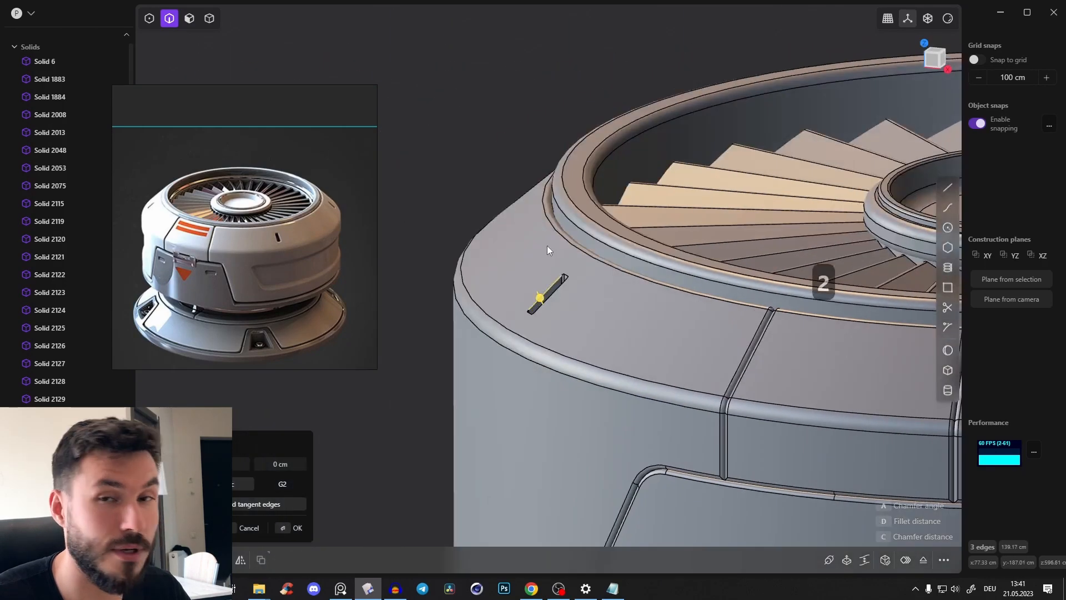
middle_drag(547, 245, 551, 281)
shift+click(551, 280)
shift+middle_drag(539, 208, 762, 306)
shift+click(565, 208)
shift+click(661, 333)
middle_drag(661, 333, 492, 122)
shift+click(488, 118)
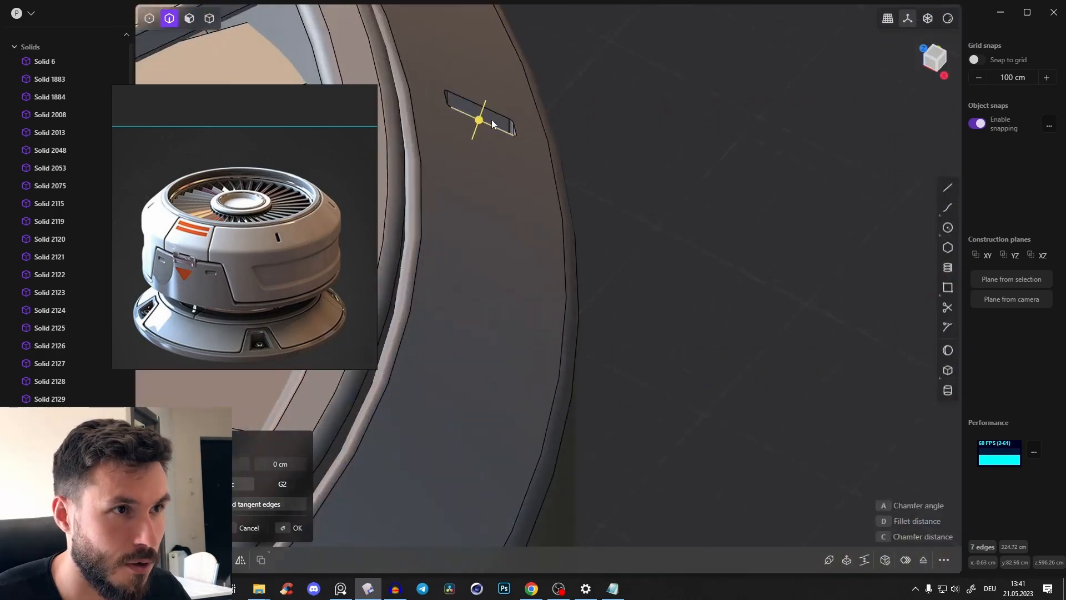
scroll(483, 117, up, 3)
drag(476, 118, 483, 116)
right_click(600, 157)
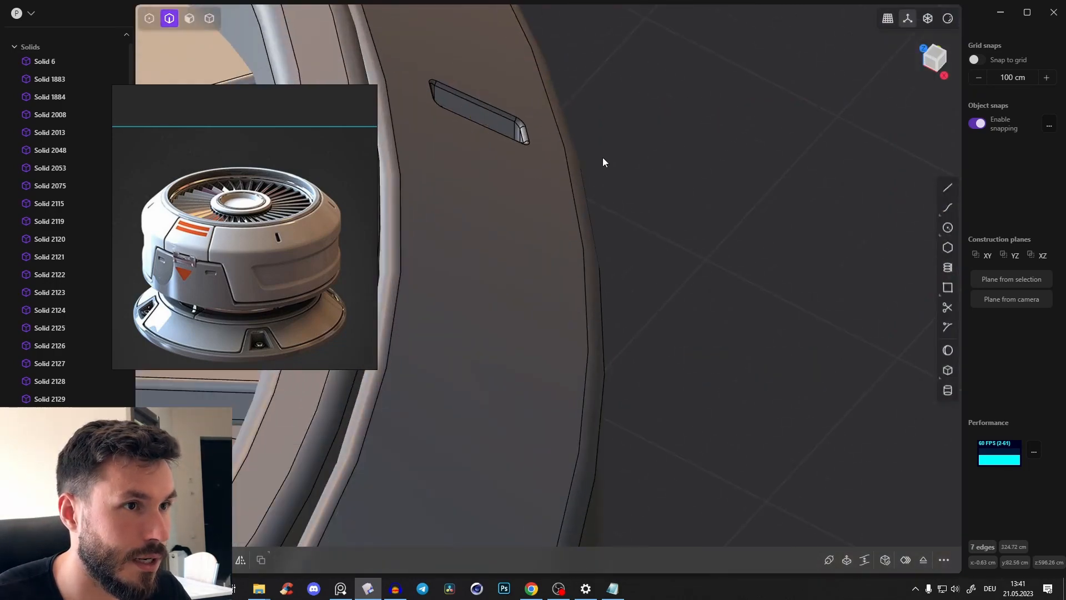
Show the whole fan unit in the glossy red render material without edges and inspect its surfaces against the reference image
scroll(607, 152, down, 10)
middle_drag(608, 152, 822, 183)
click(947, 18)
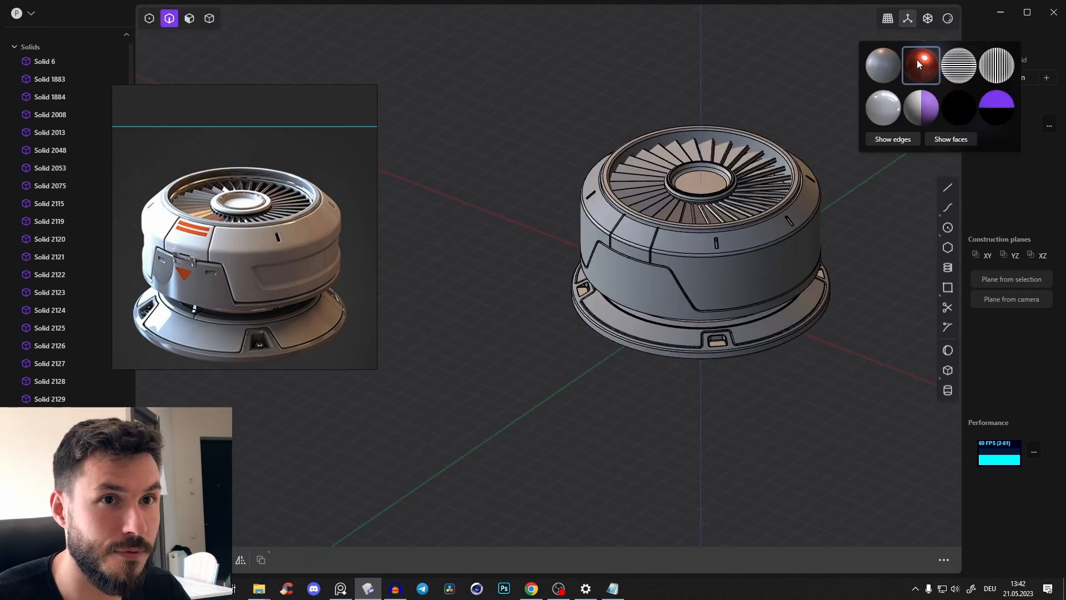
click(918, 55)
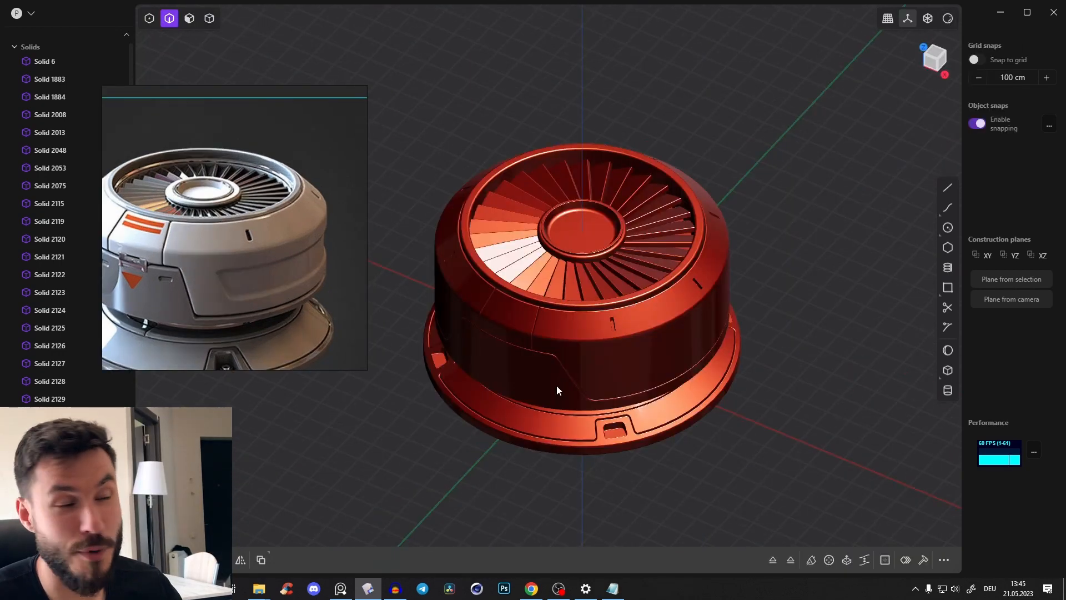
middle_drag(228, 272, 278, 256)
middle_drag(694, 290, 686, 250)
Switch to the front view and restore the default grey metallic render material with visible edges
key(KP_1)
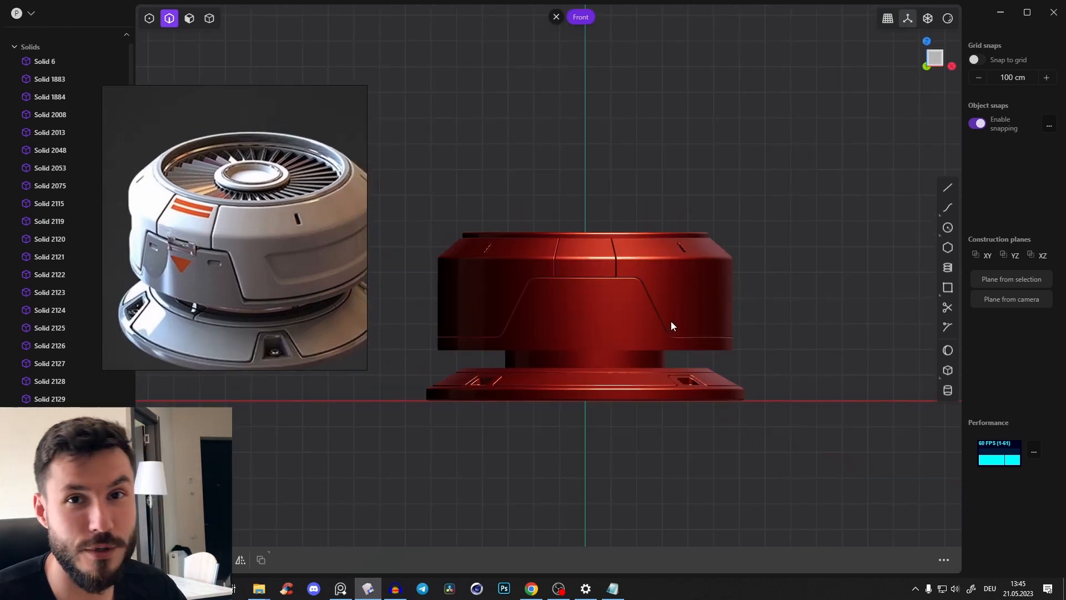
scroll(242, 290, up, 2)
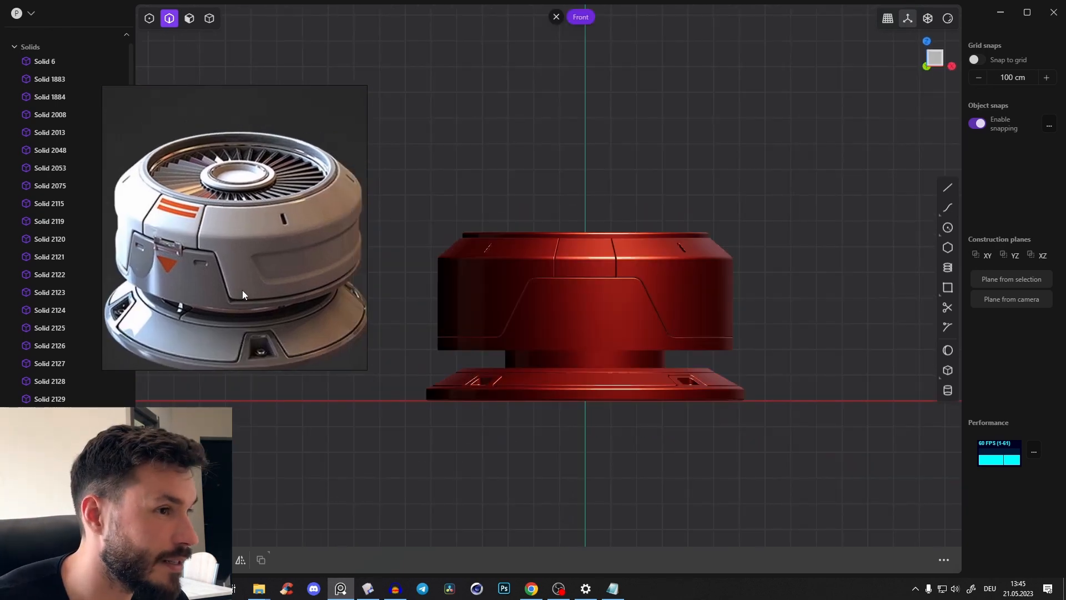
scroll(744, 284, up, 3)
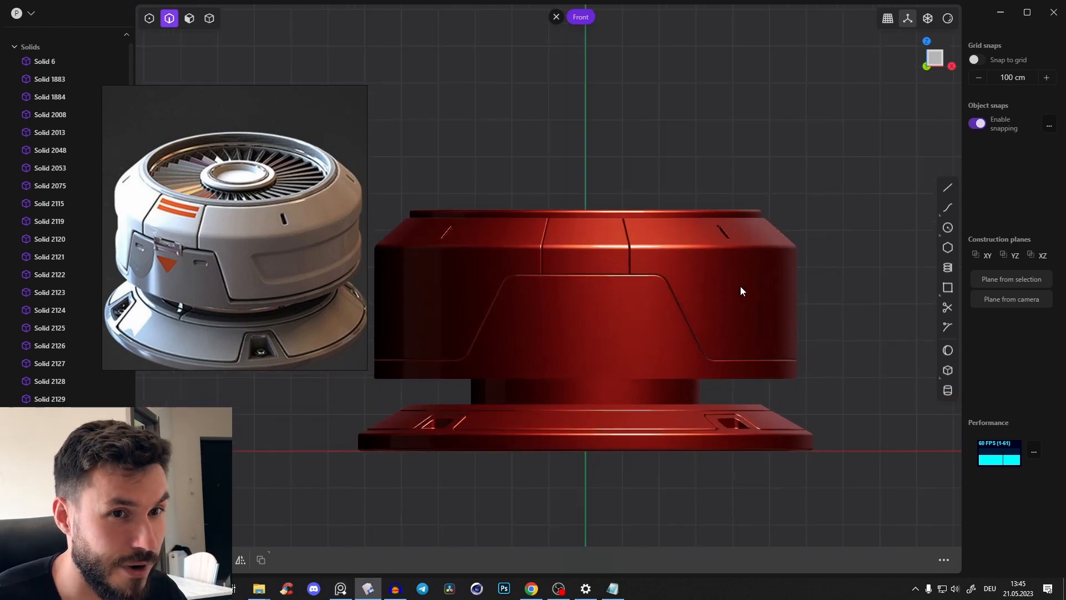
click(948, 18)
click(883, 65)
click(891, 140)
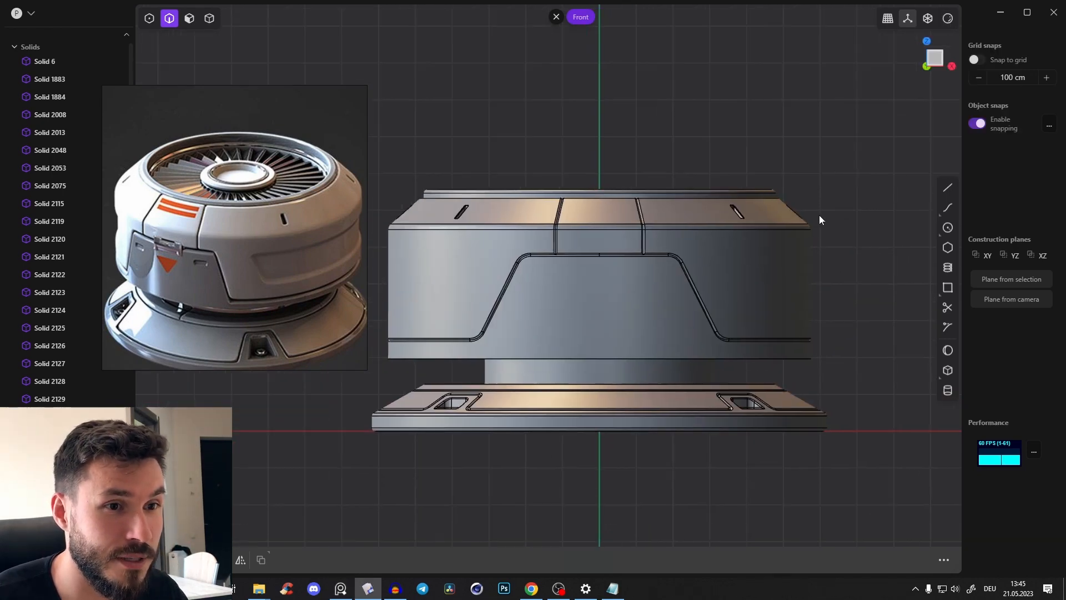
With X-ray on, draw an open three-segment trapezoid outline over the right side of the upper housing, extending past its edge
click(947, 188)
scroll(805, 285, up, 2)
scroll(805, 284, up, 3)
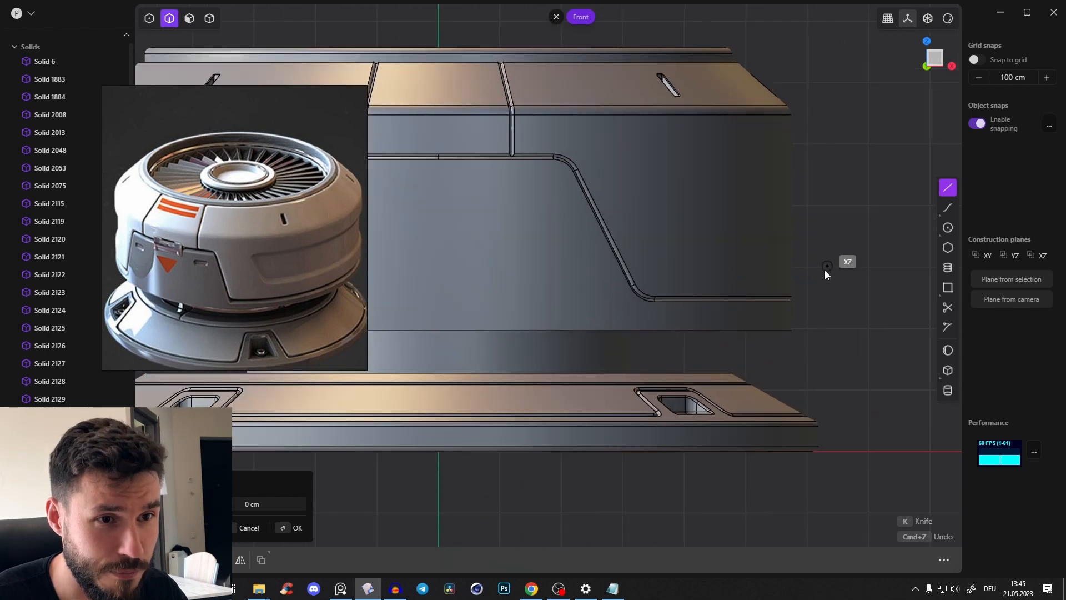
key(alt+z)
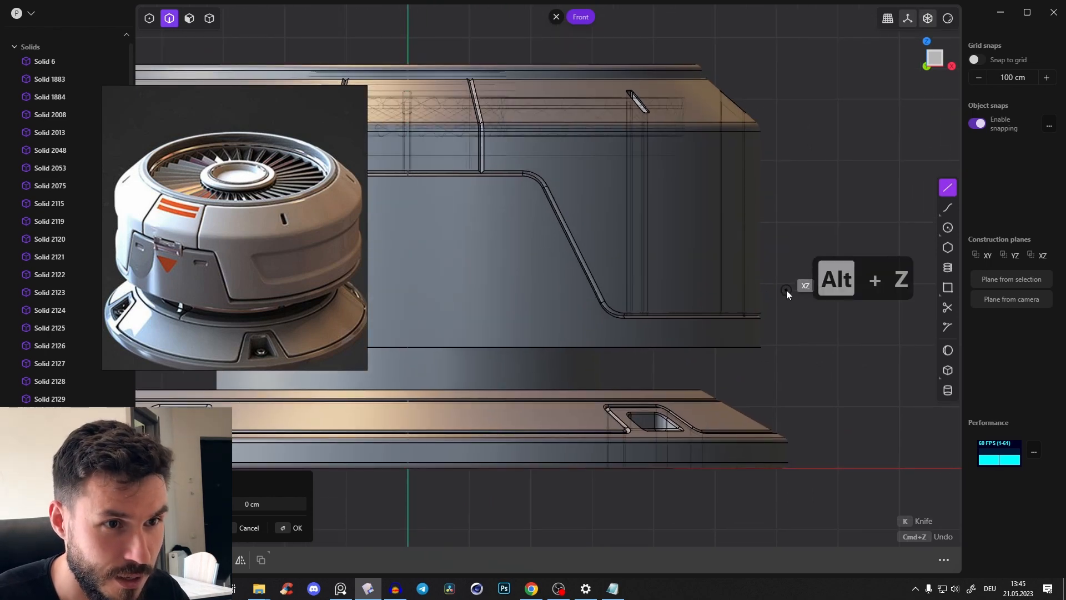
click(787, 291)
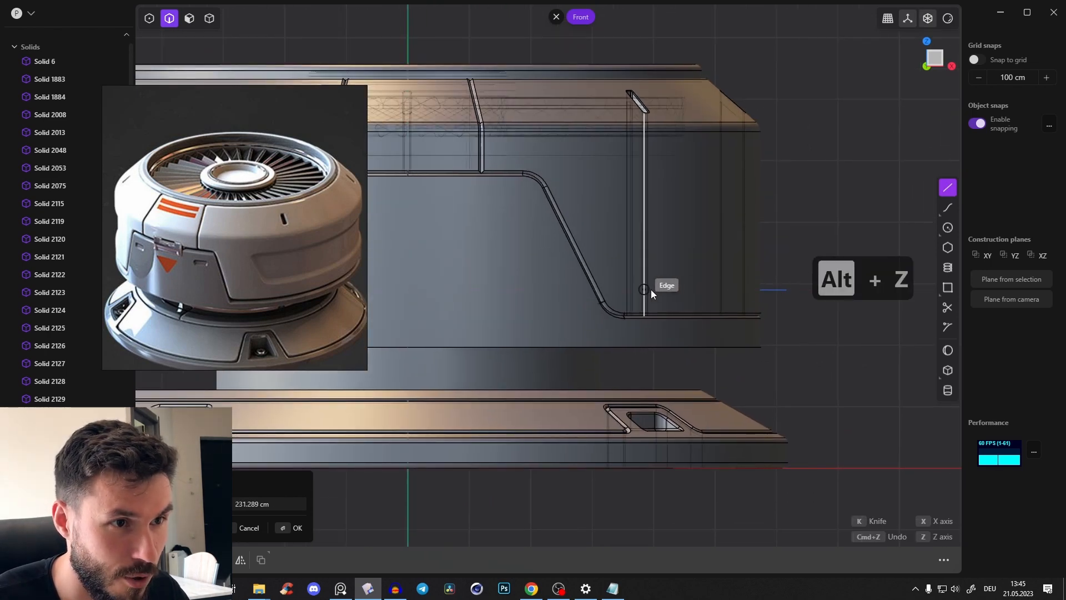
click(589, 188)
click(812, 185)
key(Return)
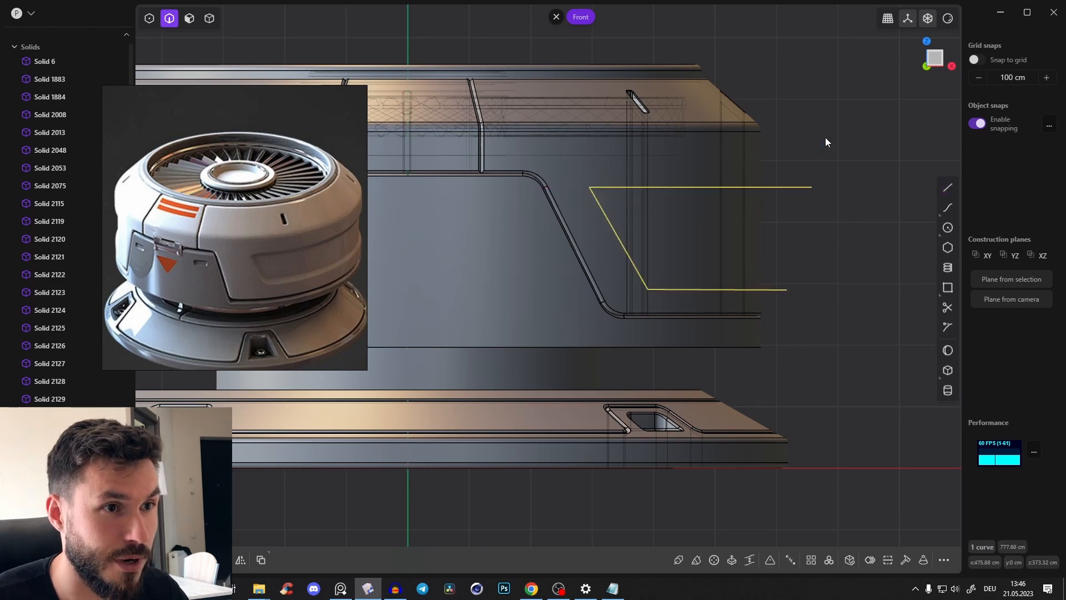
Round the outline's corners by about 9.6 cm and mirror it along X to the opposite side of the housing
scroll(796, 155, down, 2)
key(b)
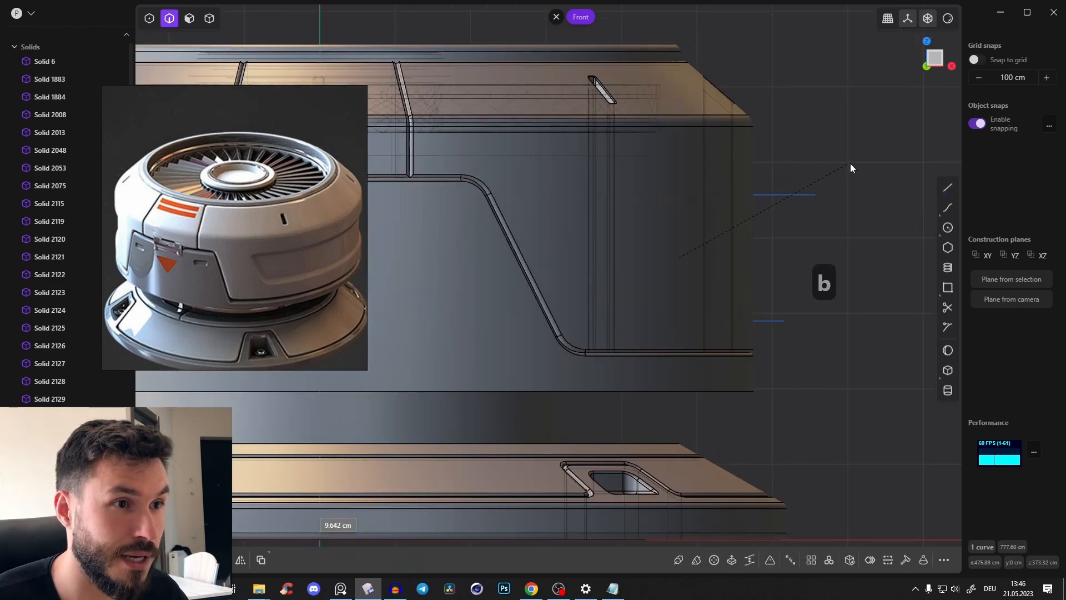
click(851, 164)
scroll(785, 205, down, 2)
scroll(787, 209, down, 3)
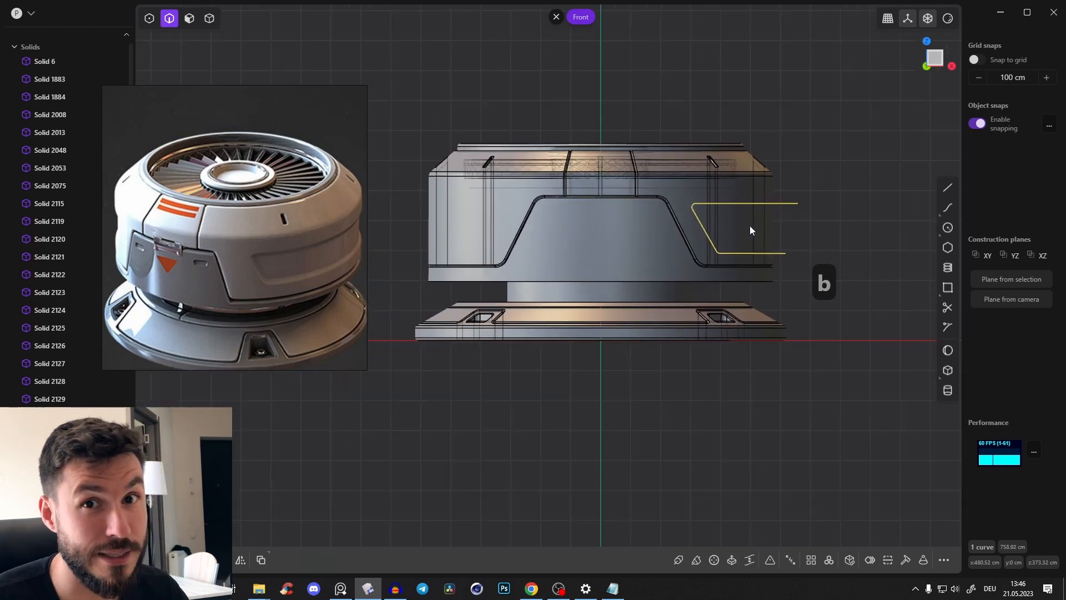
key(alt+x)
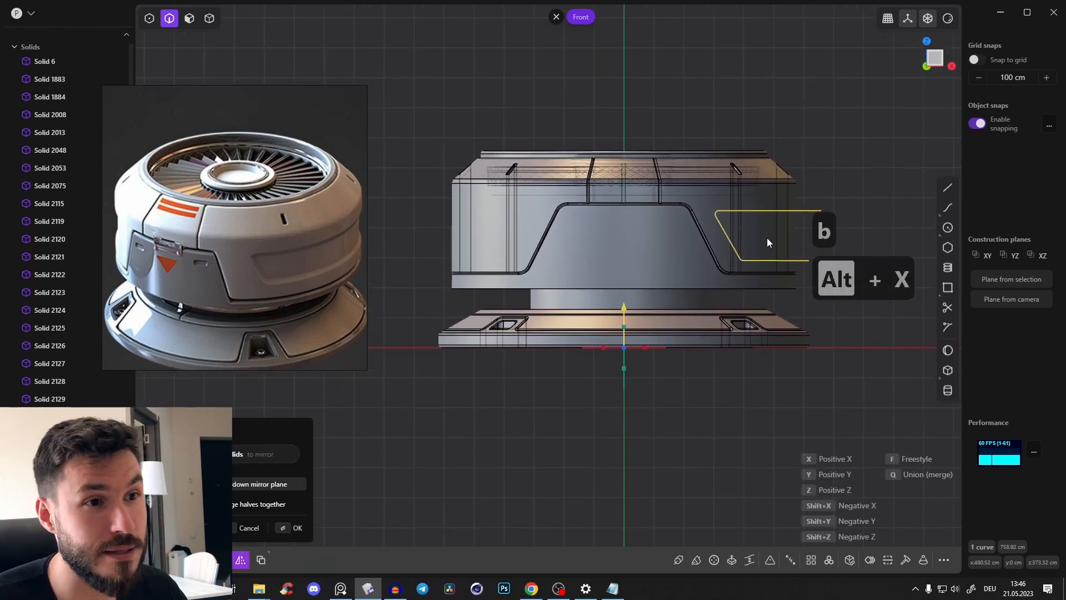
key(x)
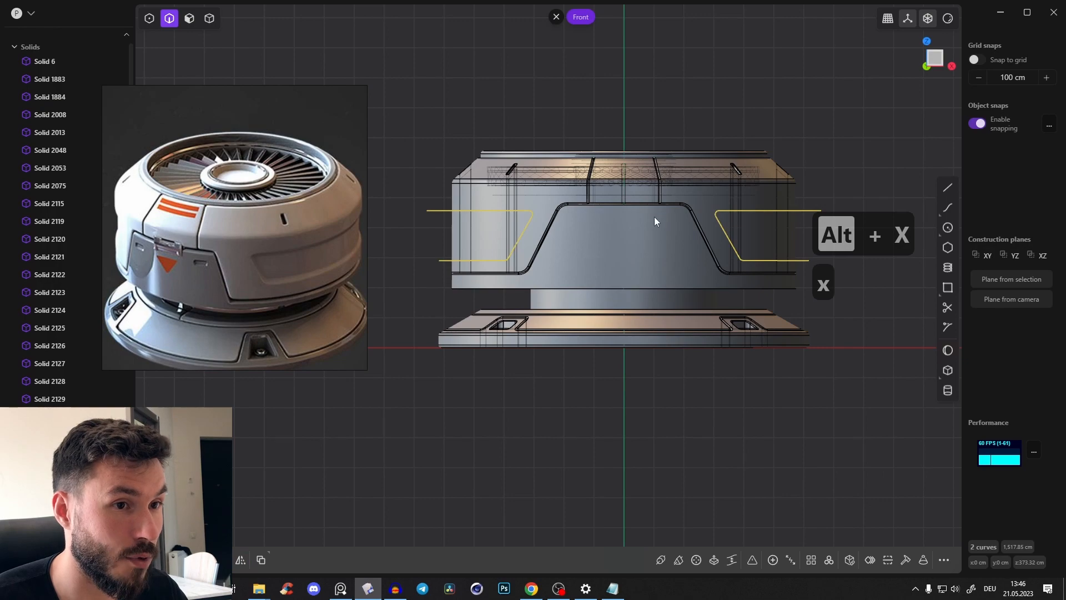
Turn off X-ray display and cut the upper housing shell with both side outlines
mouse_move(654, 218)
middle_down()
mouse_move(764, 214)
mouse_move(693, 254)
mouse_move(782, 294)
mouse_move(678, 259)
mouse_move(693, 271)
mouse_move(775, 255)
middle_up()
key(alt+z)
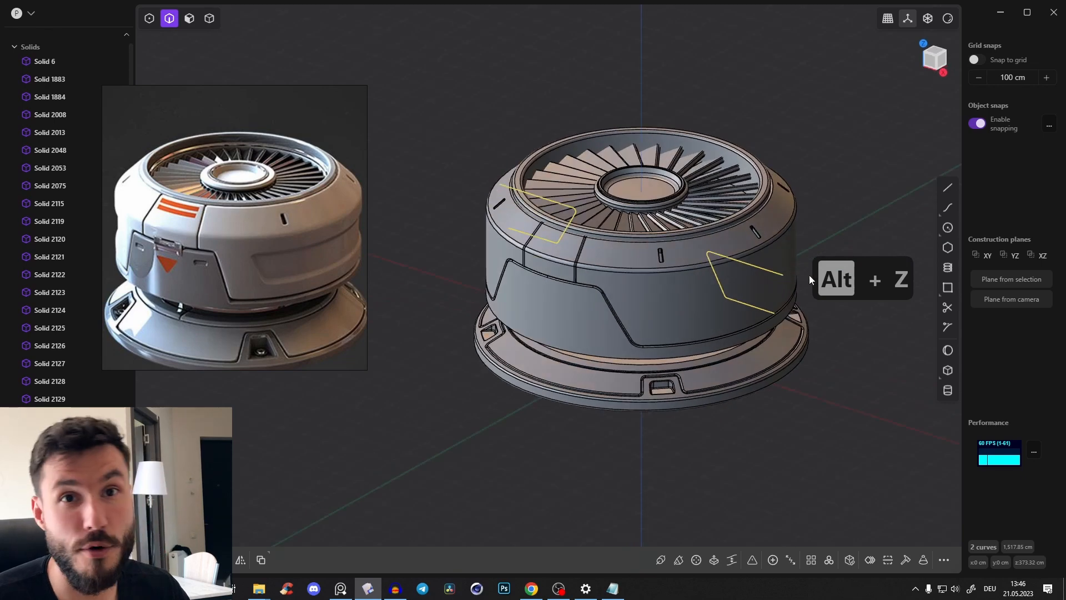
key(c)
click(687, 305)
key(Return)
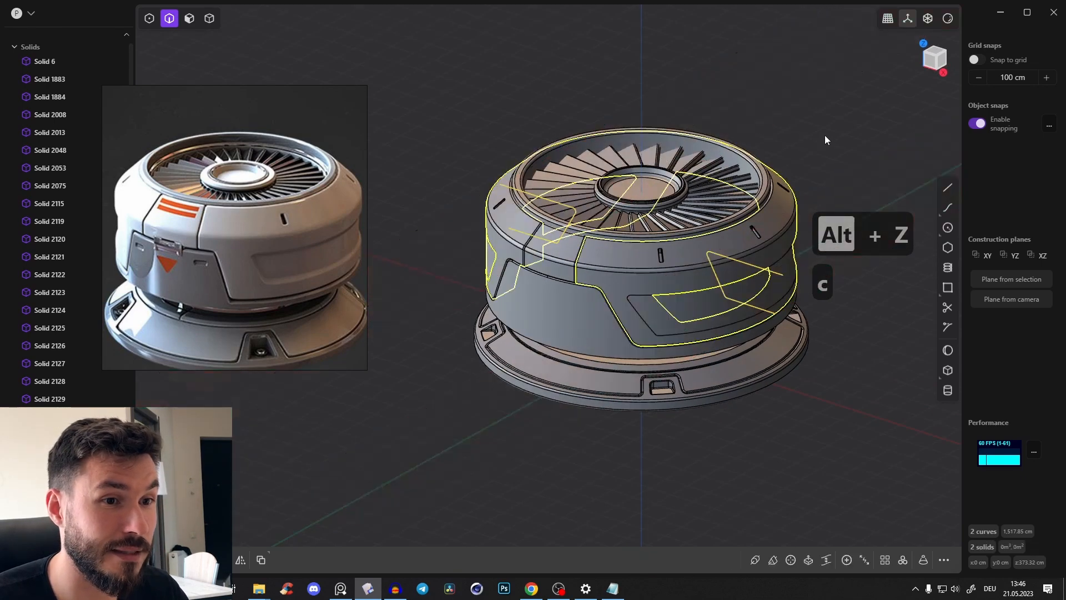
Delete the two trapezoid outline curves left around the upper housing
key(2)
middle_drag(535, 238, 418, 221)
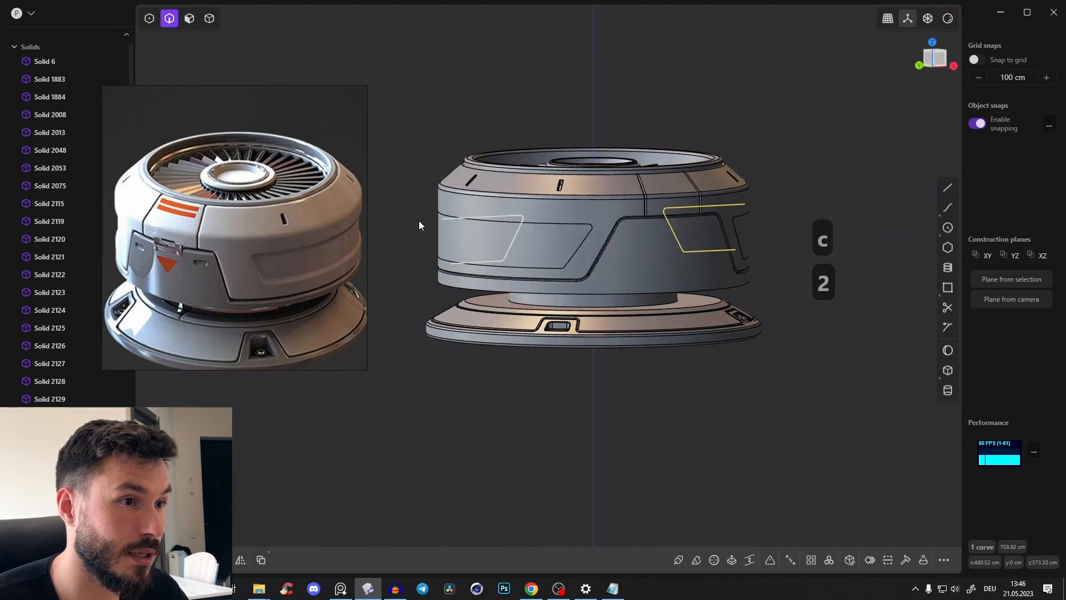
key(x)
middle_drag(617, 225, 466, 258)
Select both trapezoid side faces of the upper housing and offset them inward by about 18.4 cm
scroll(700, 271, up, 2)
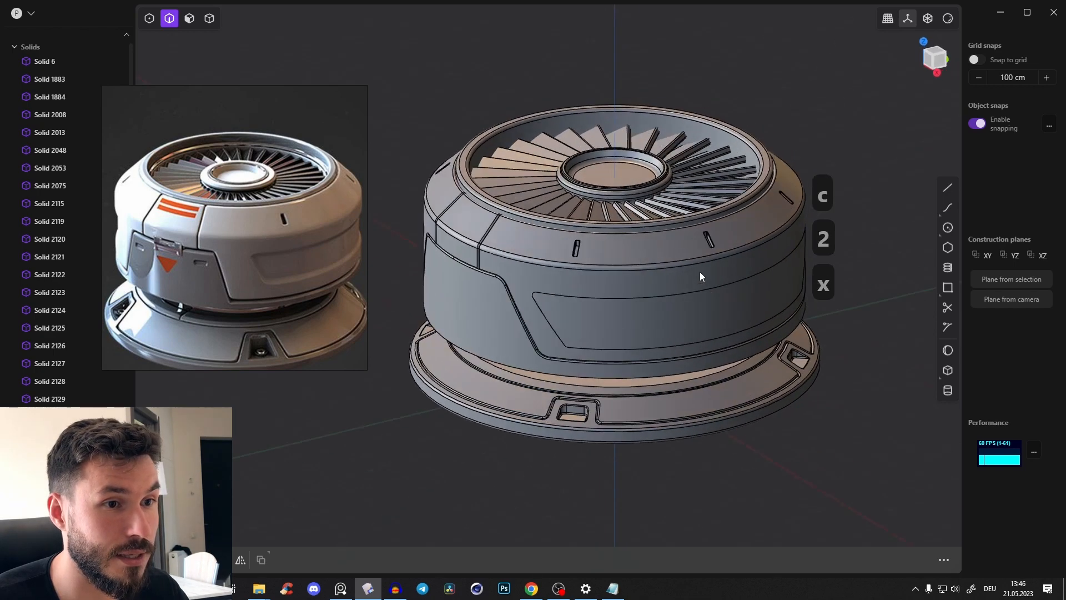
key(3)
click(628, 311)
middle_drag(578, 322, 680, 305)
shift+click(490, 250)
middle_drag(467, 253, 482, 265)
drag(496, 270, 504, 268)
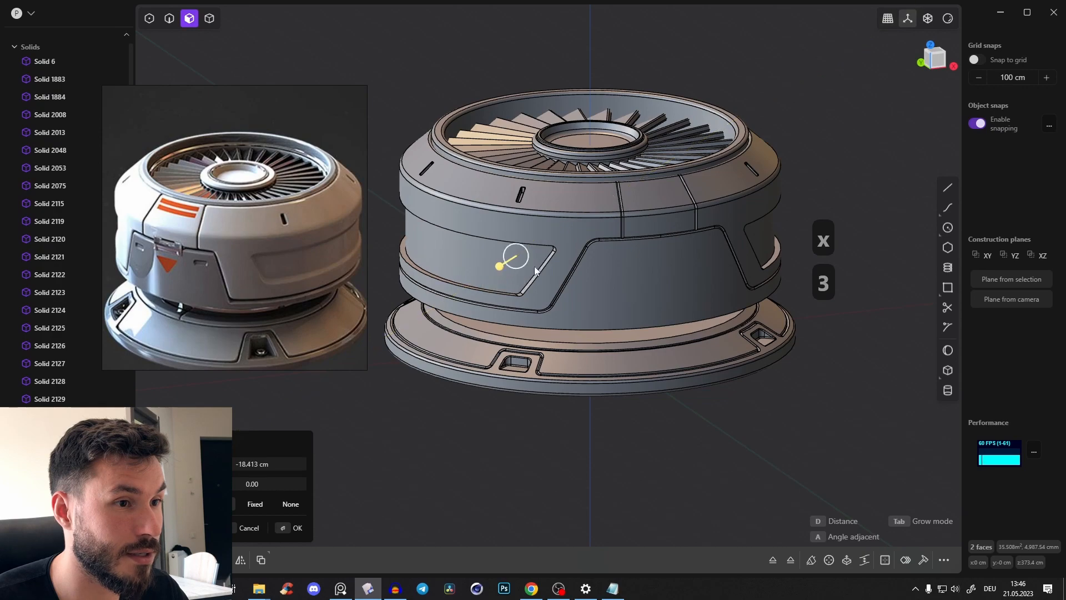
middle_drag(537, 270, 671, 216)
scroll(632, 205, up, 3)
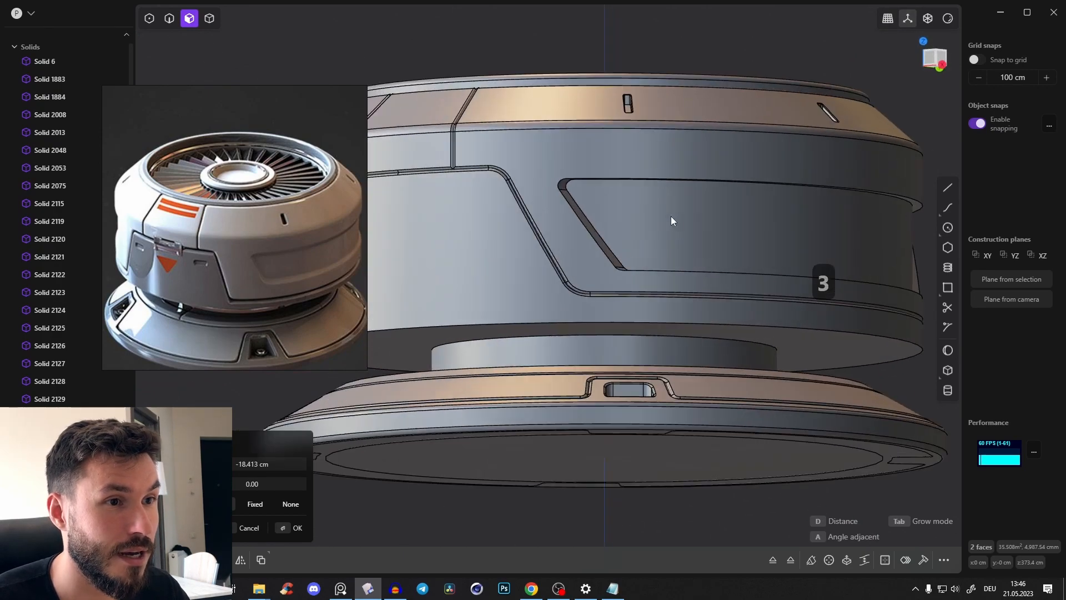
key(Tab)
scroll(930, 137, down, 3)
click(931, 138)
Enable all selection modes and union the upper housing shell with its two separate recessed side bodies
key(Tab)
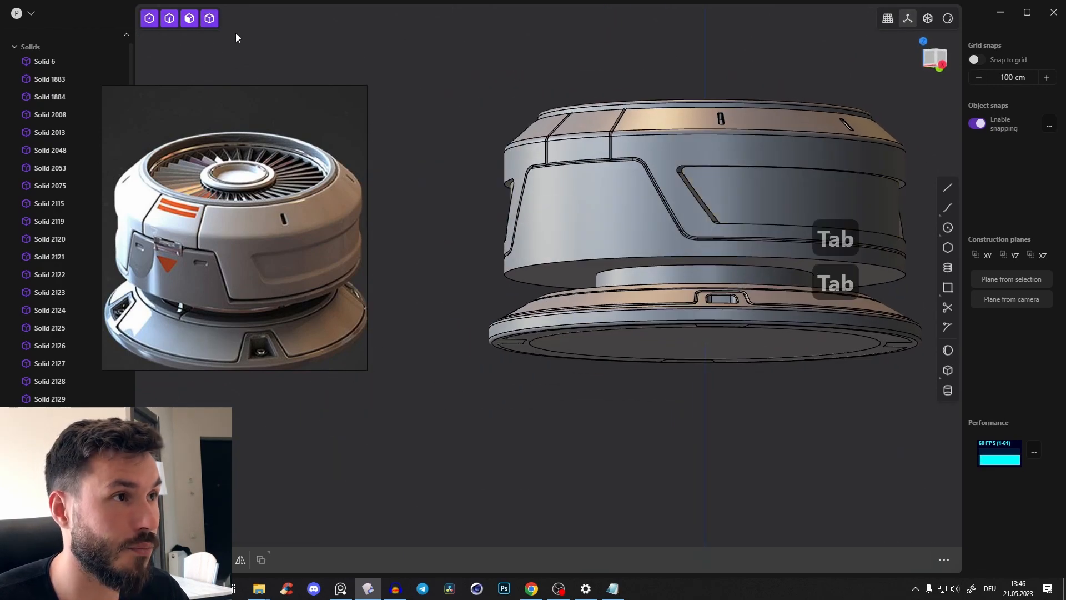
middle_drag(751, 193, 860, 183)
click(755, 199)
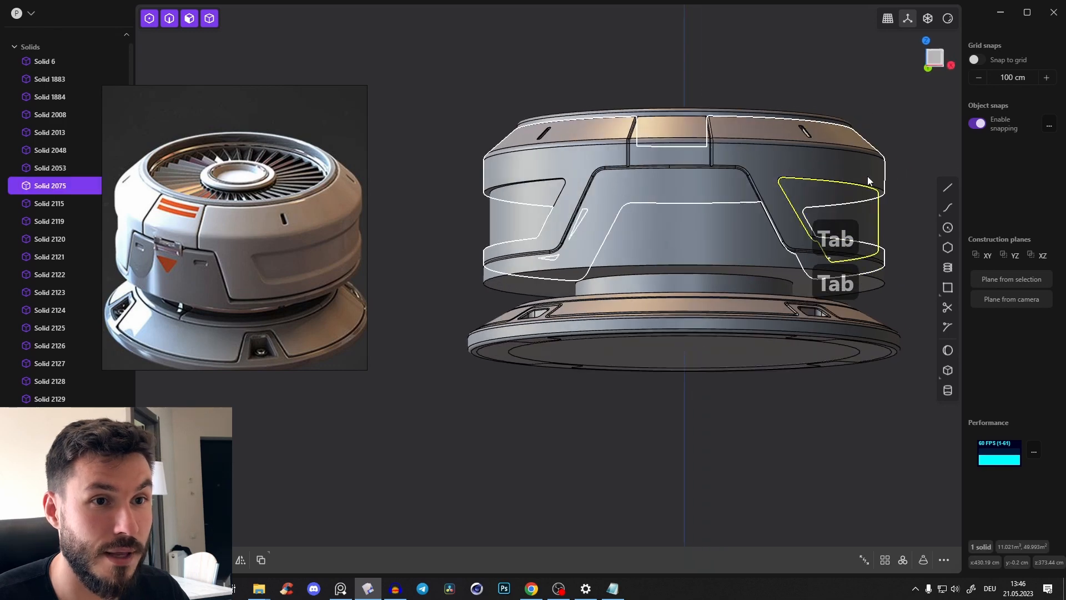
shift+click(867, 175)
shift+click(498, 208)
middle_drag(668, 214, 702, 214)
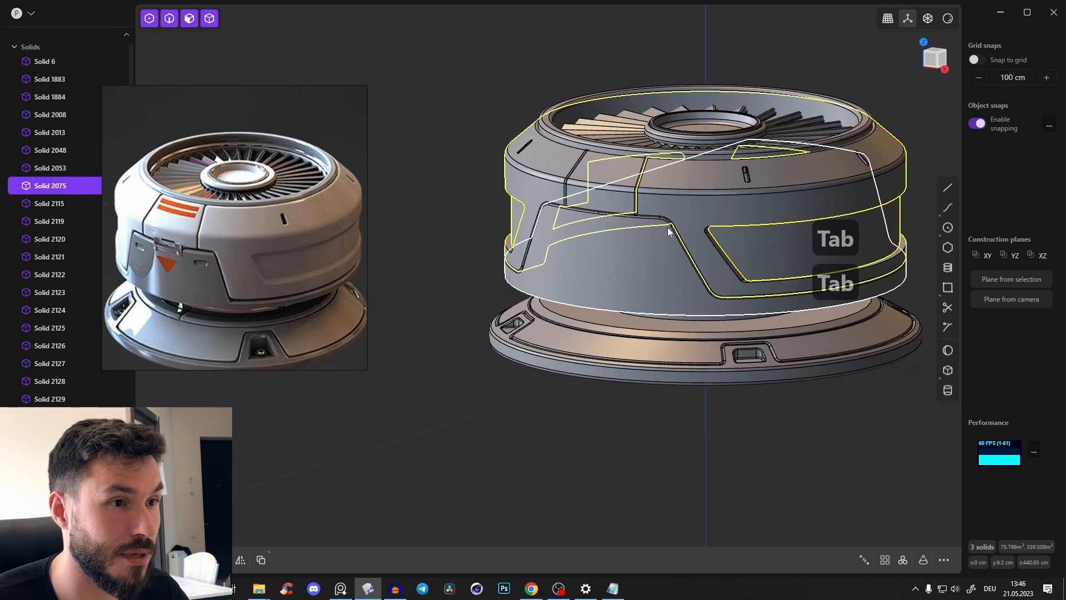
key(q)
key(q)
right_click(784, 278)
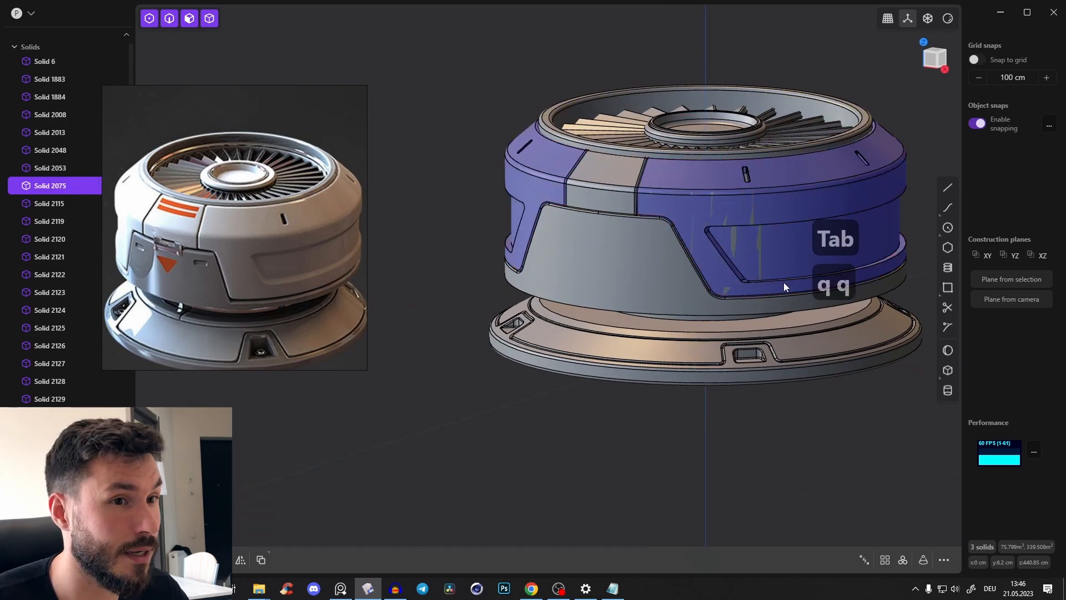
Select the slanted corner edges of both recessed side panels and fillet them by about 3.76 cm
shift+middle_drag(784, 278, 677, 277)
scroll(678, 277, up, 4)
key(2)
click(601, 268)
key(f)
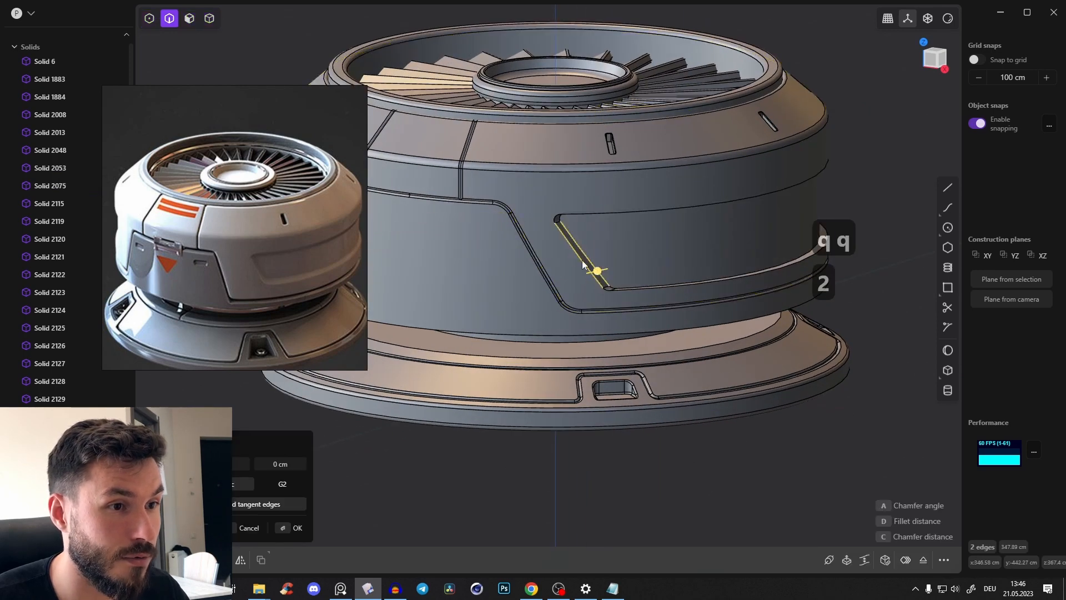
middle_drag(601, 268, 579, 215)
shift+click(577, 216)
shift+click(562, 224)
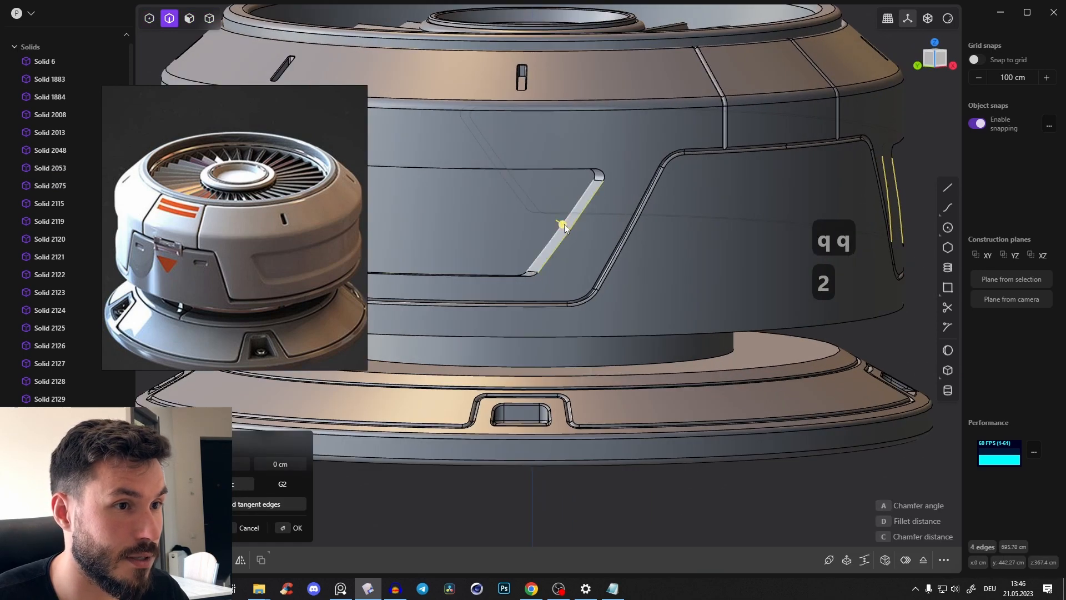
drag(564, 224, 562, 224)
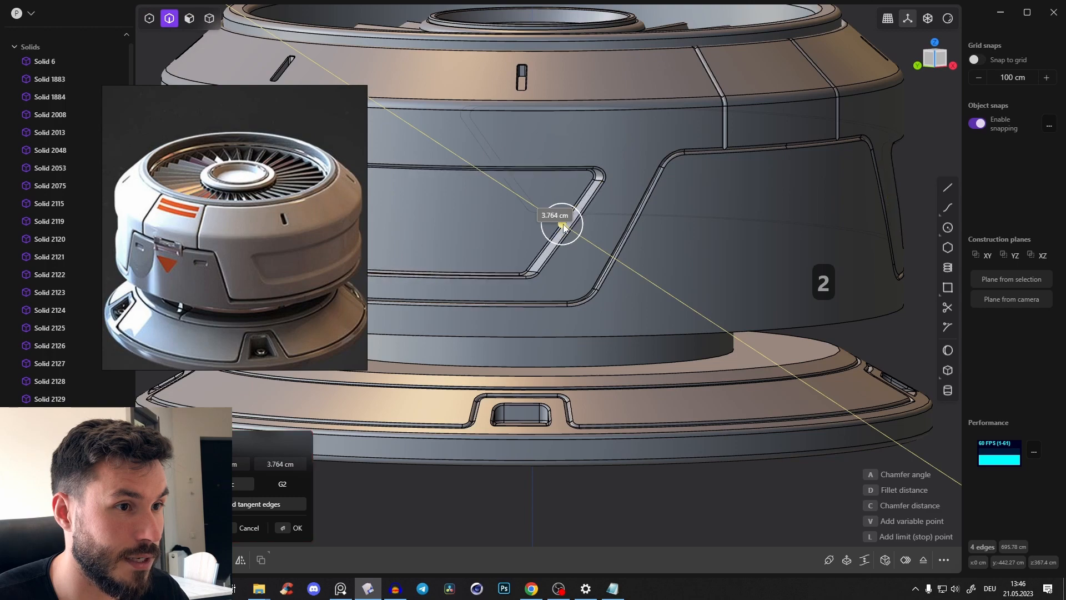
key(Return)
Apply the glossy red render material with edges hidden and examine the recessed side panels from around the model
scroll(721, 235, down, 5)
middle_drag(850, 205, 750, 241)
click(948, 19)
click(921, 66)
click(893, 138)
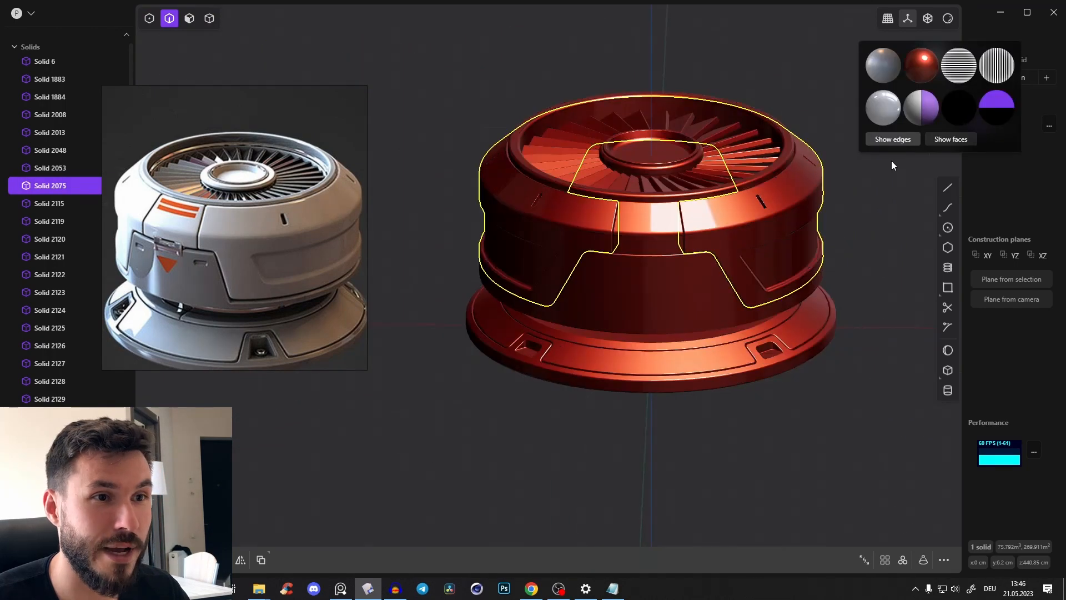
click(852, 235)
middle_drag(852, 234, 694, 258)
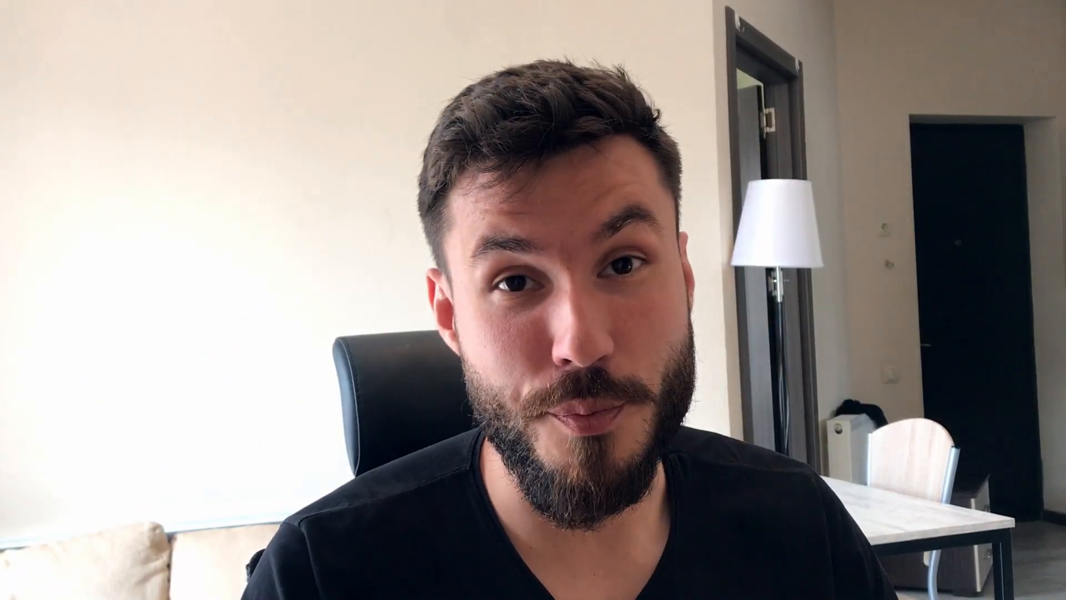